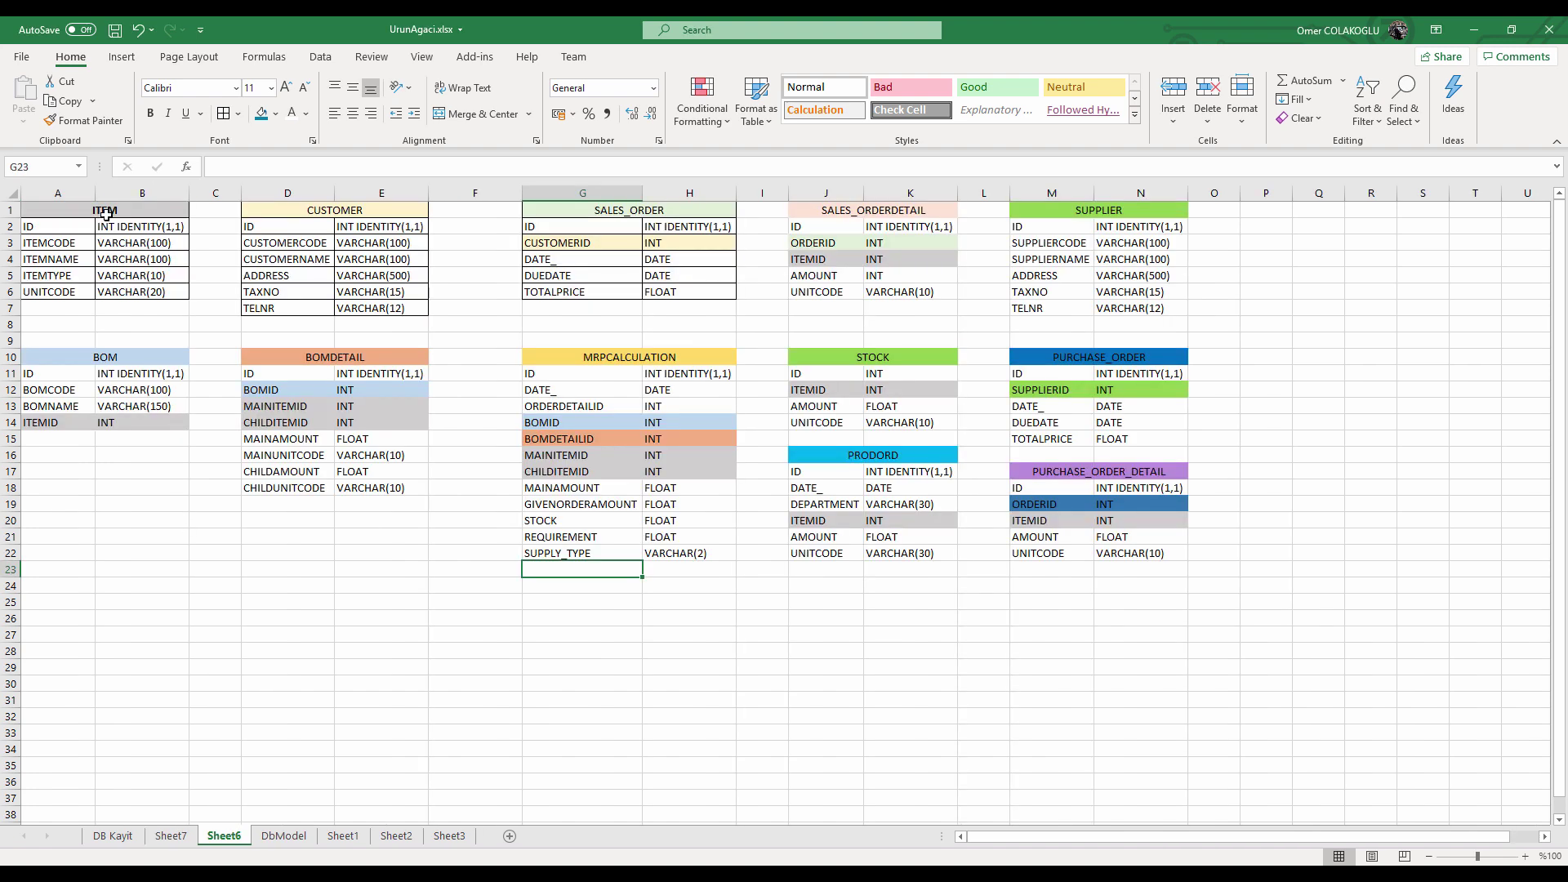
Copy the ITEM table's field names from Sheet6 into Sheet7 as a horizontal header row, with ID, ITEMCODE, ITEMNAME and ITEMTYPE in B6:E6.
ctrl+scroll(105, 214, up, 3)
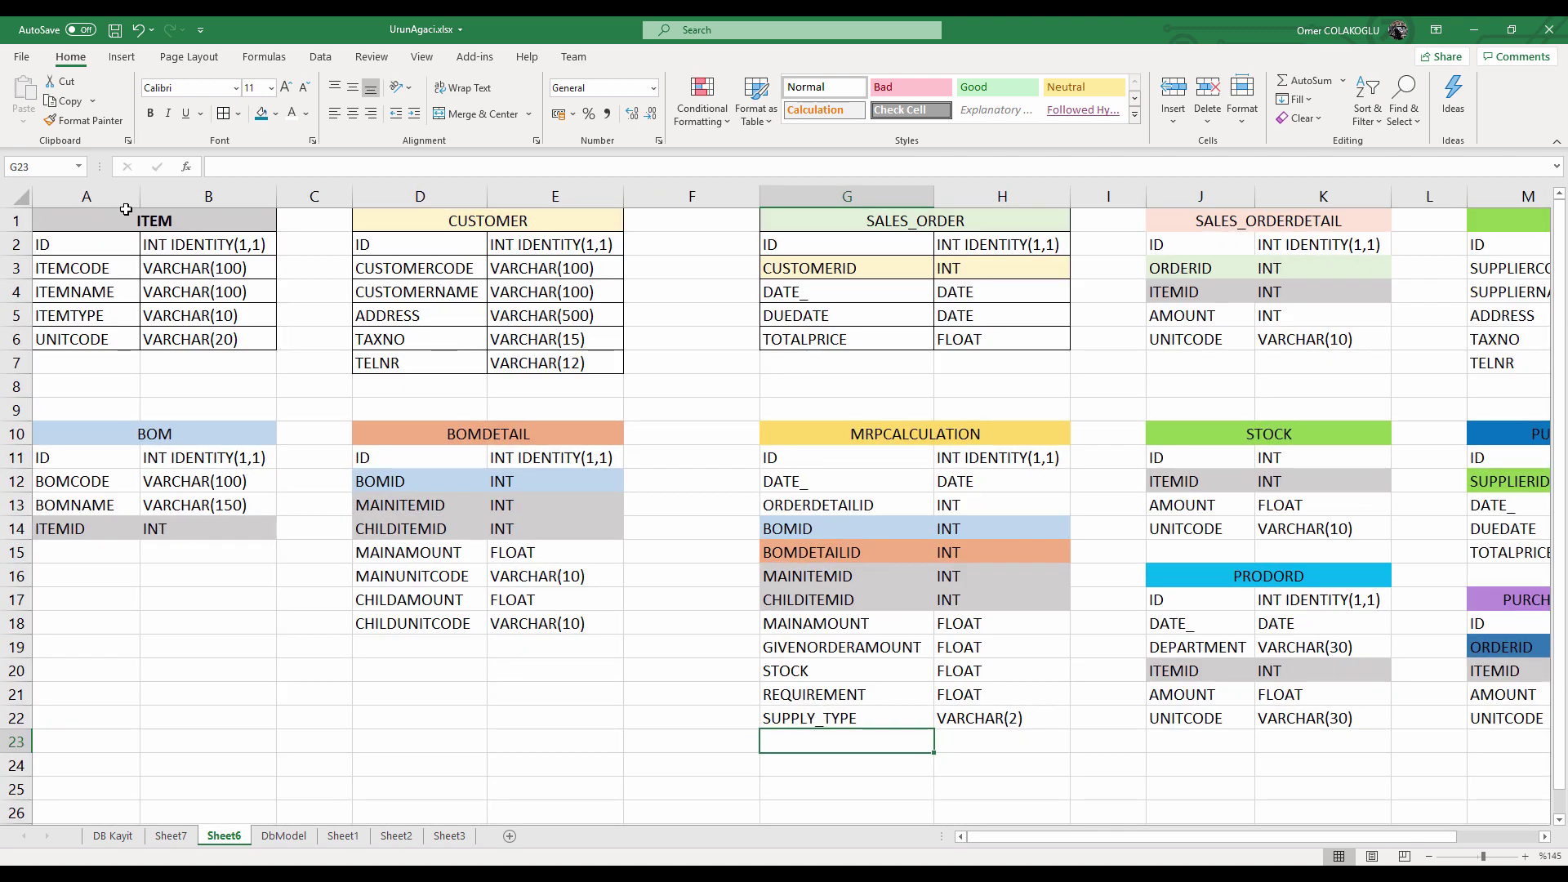
click(121, 218)
drag(121, 218, 166, 339)
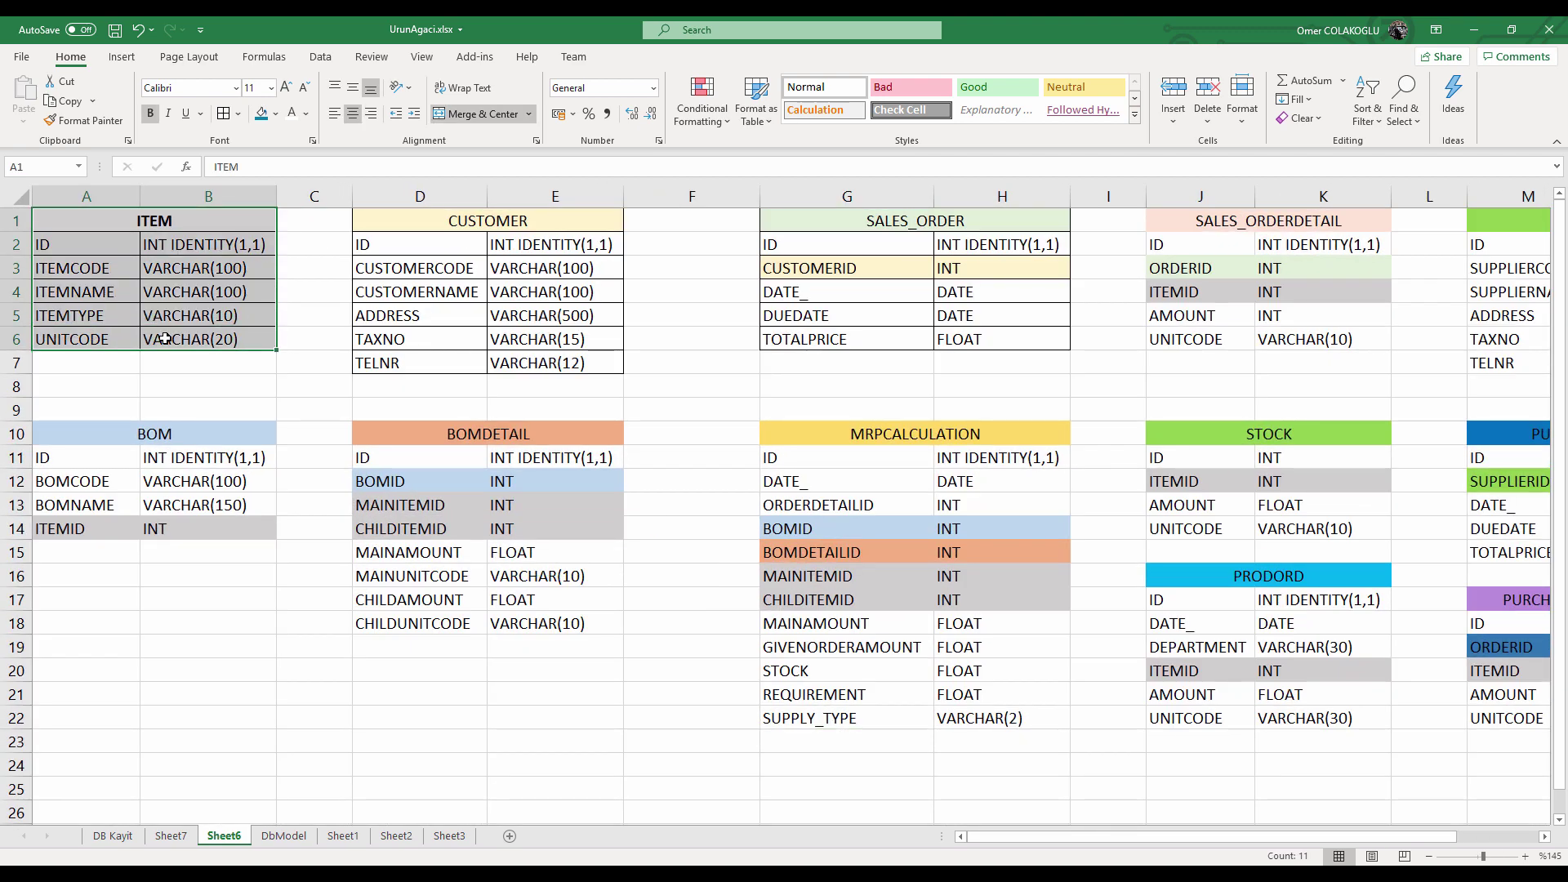
drag(77, 238, 116, 341)
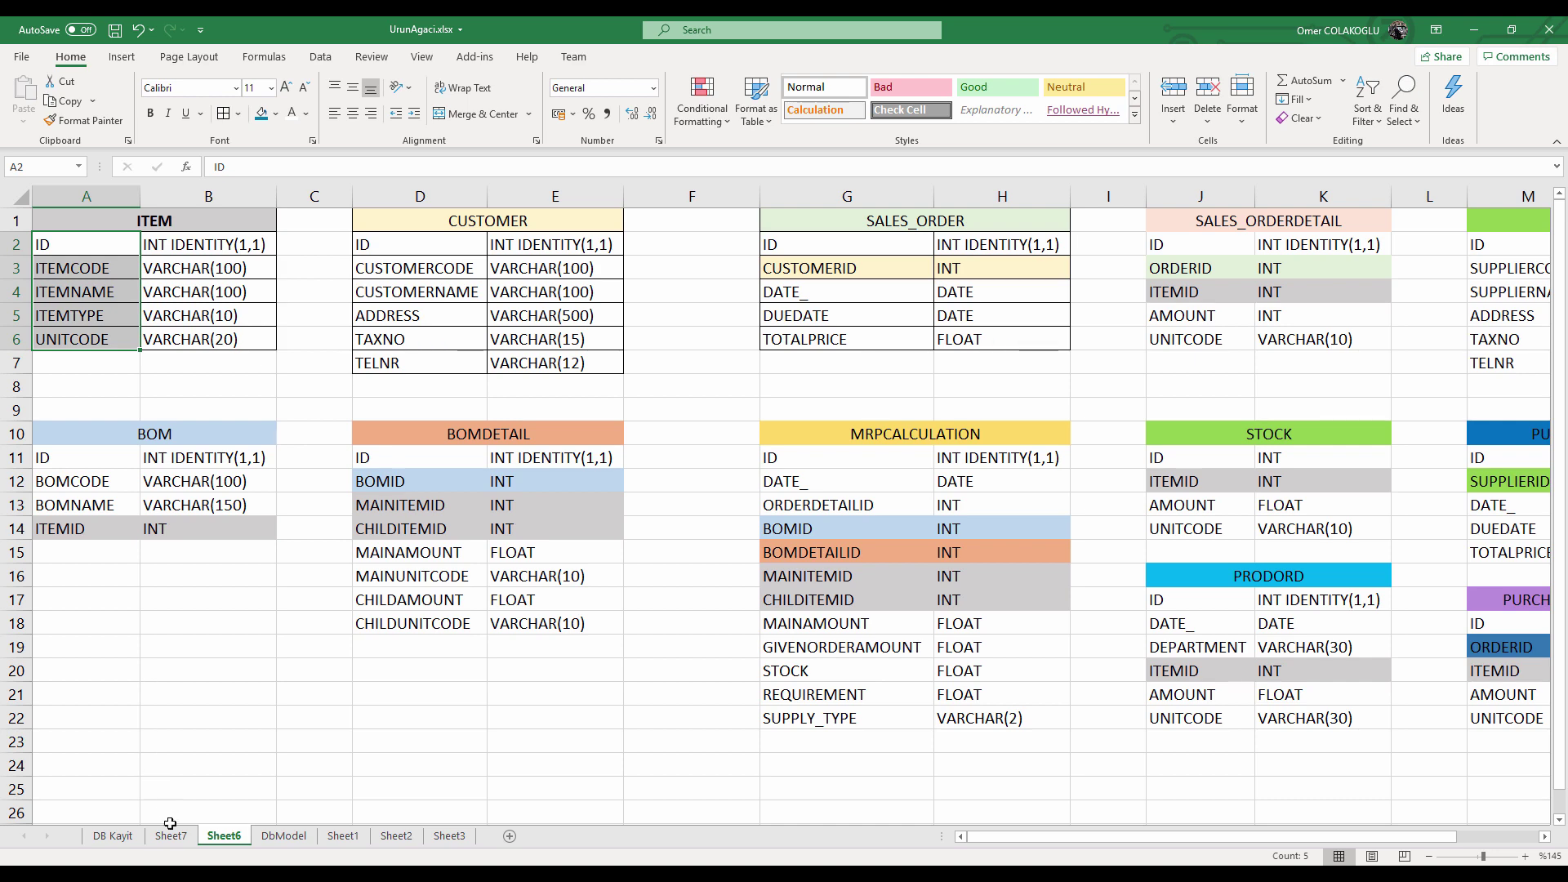
click(171, 835)
text(ID	ITEMCODE	ITEMNAME	ITEMTYPE	UNITCODE)
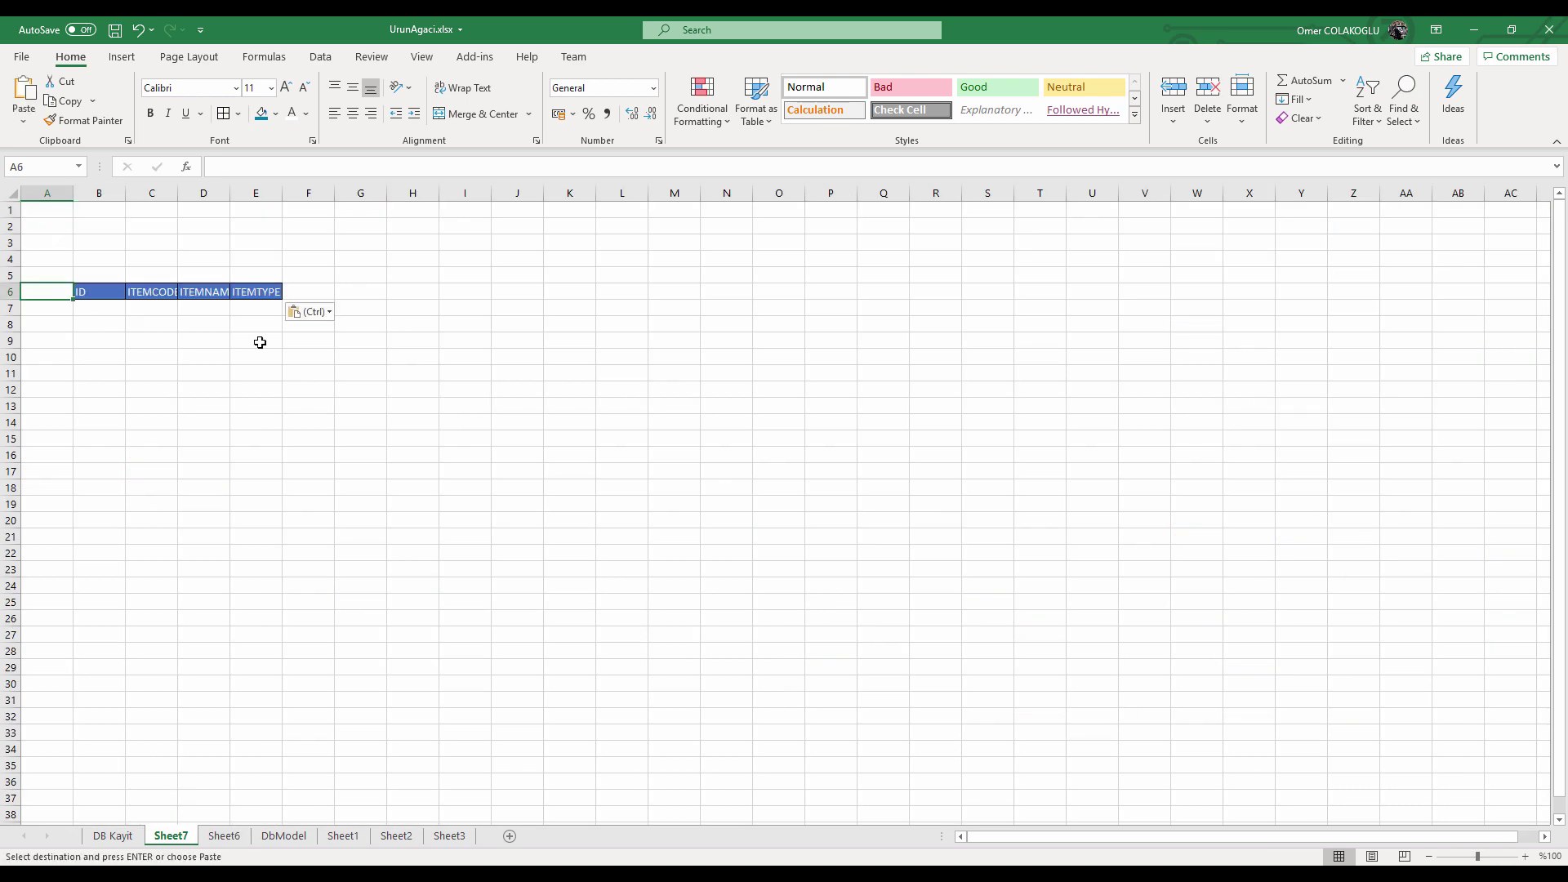
Label the header row ITEM in cell A6.
text(ITEM)
key(Tab)
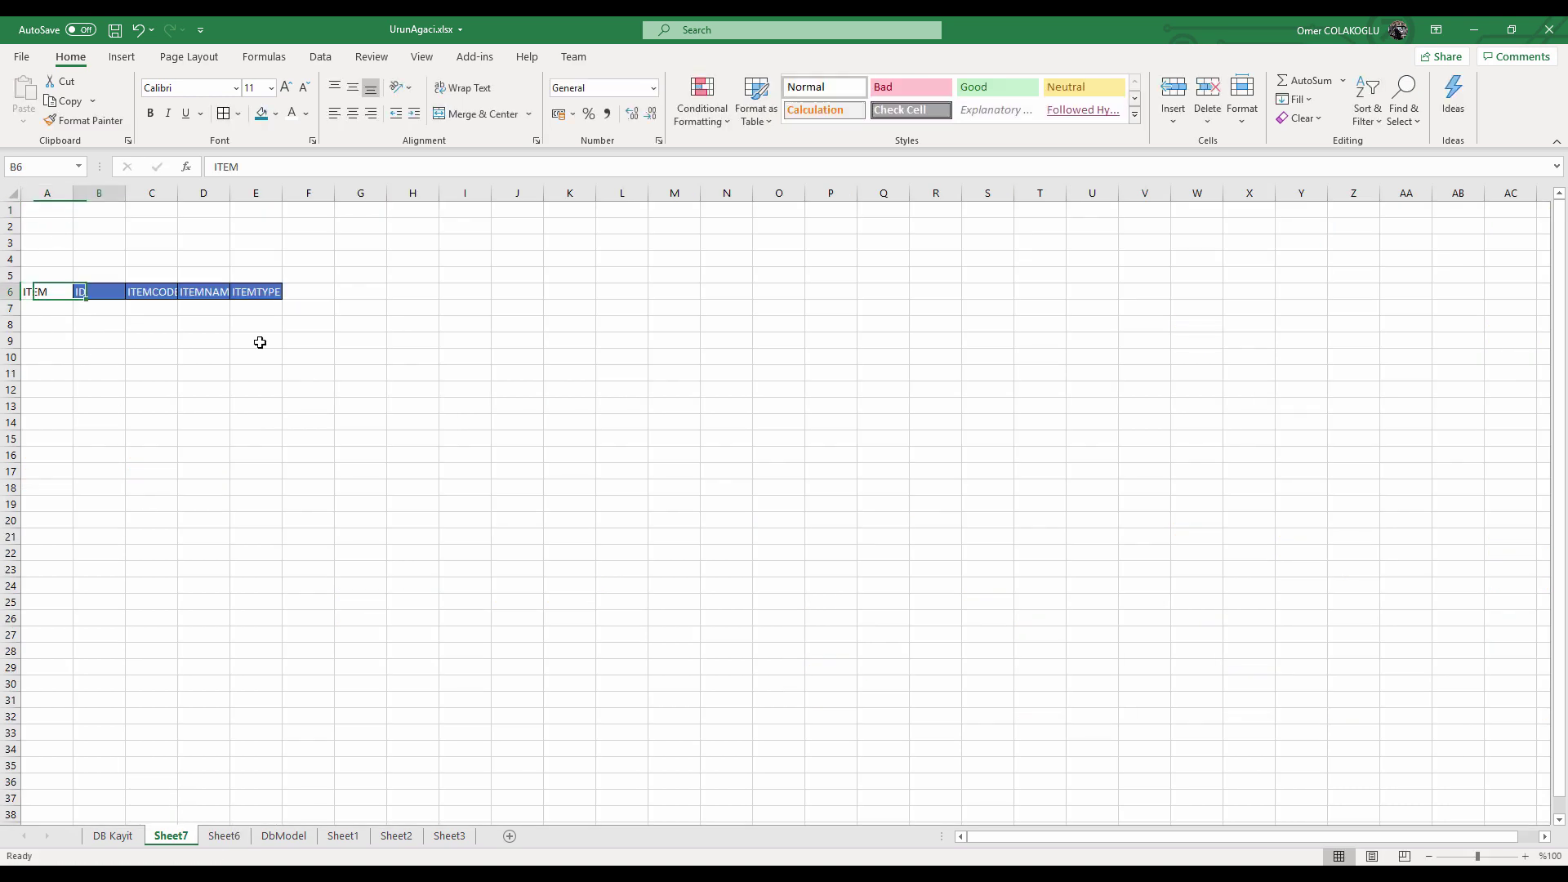
key(Up)
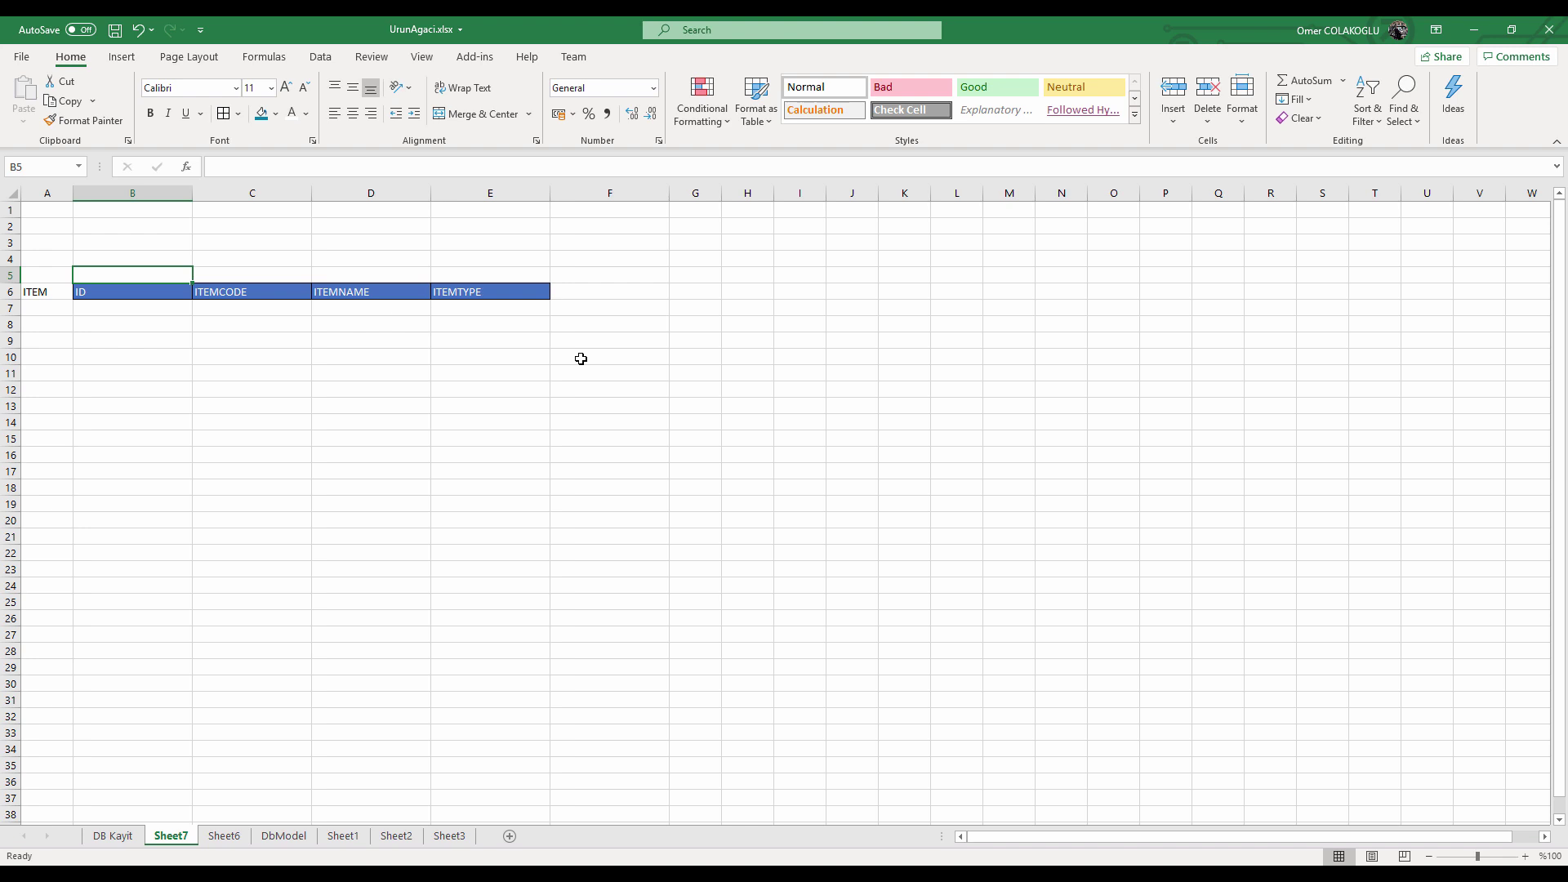
List the item categories TAKIM, MAMÜL, YARIMAMÜL and HAMMADDE in cells A1 to A4.
click(64, 212)
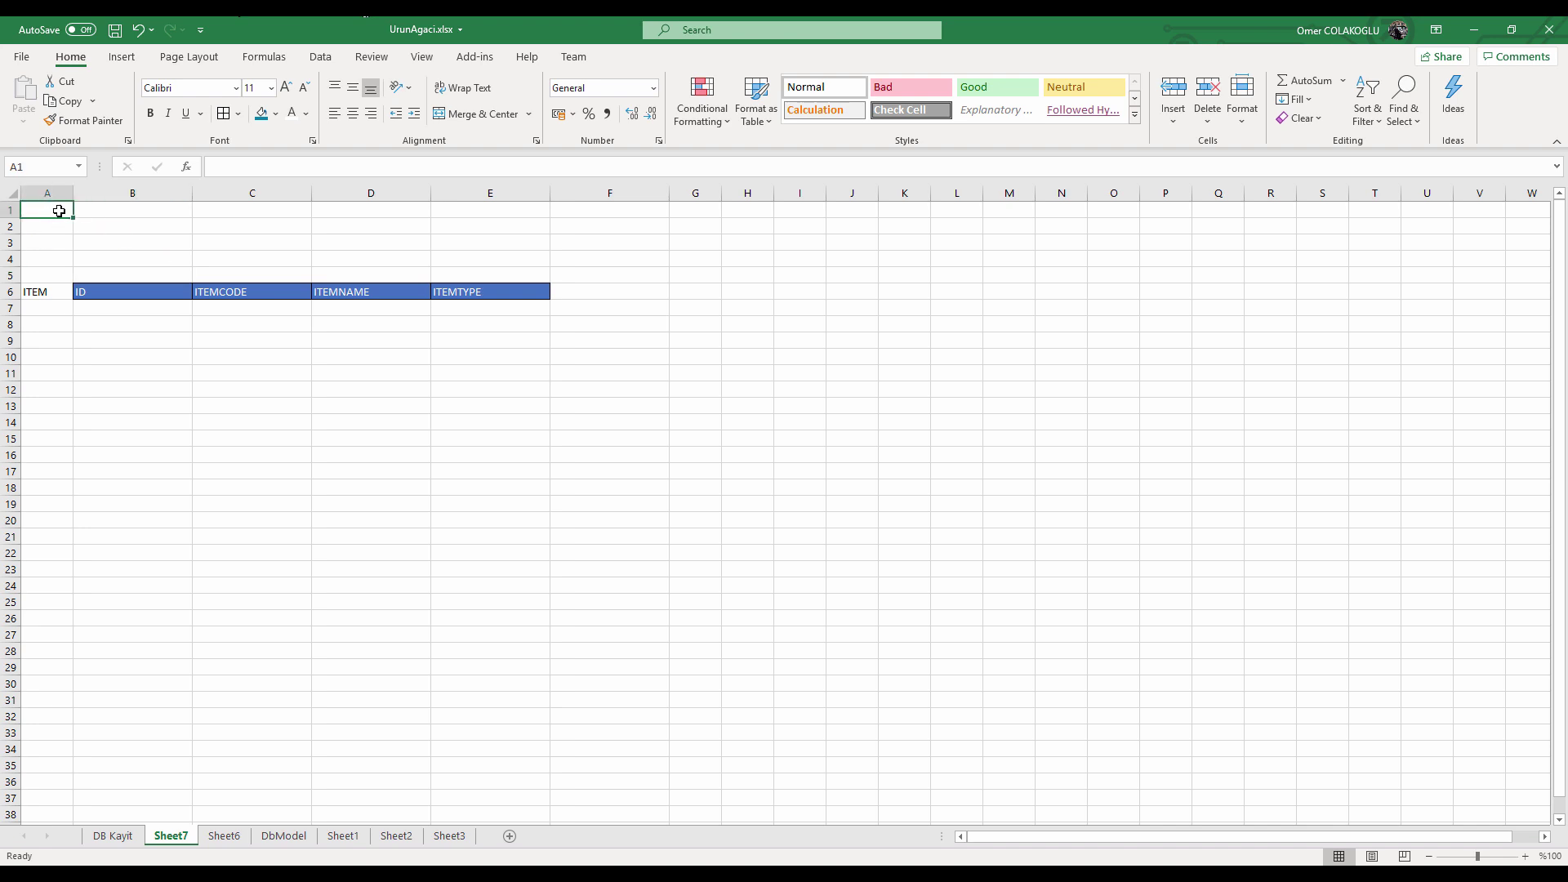
text(TAKIM)
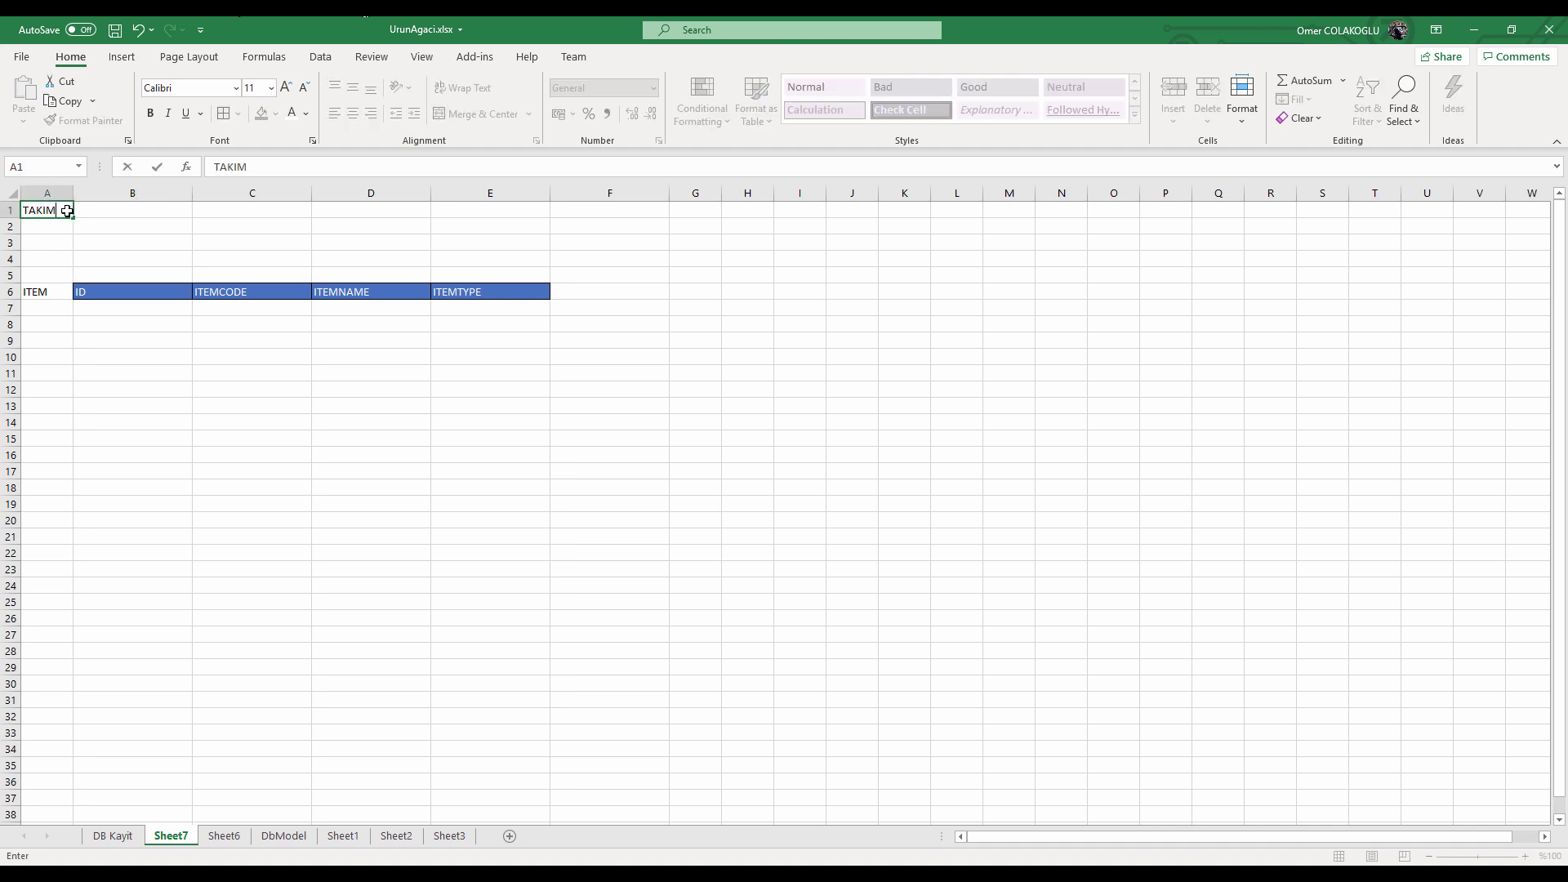
key(Return)
click(67, 211)
key(Return)
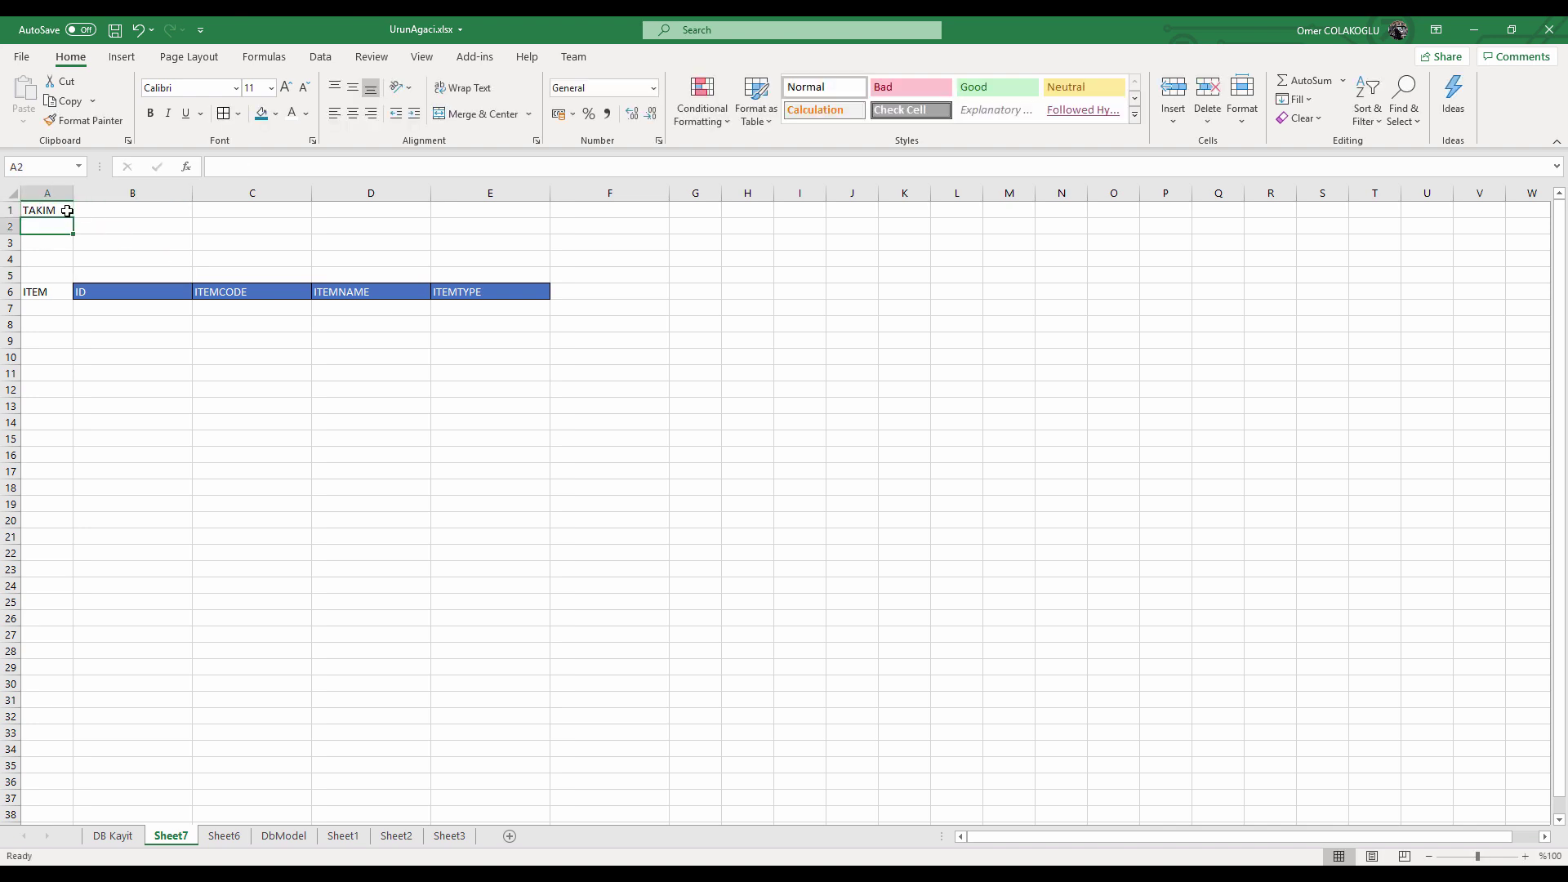
text(MAMÜL)
key(Return)
text(YARIMA)
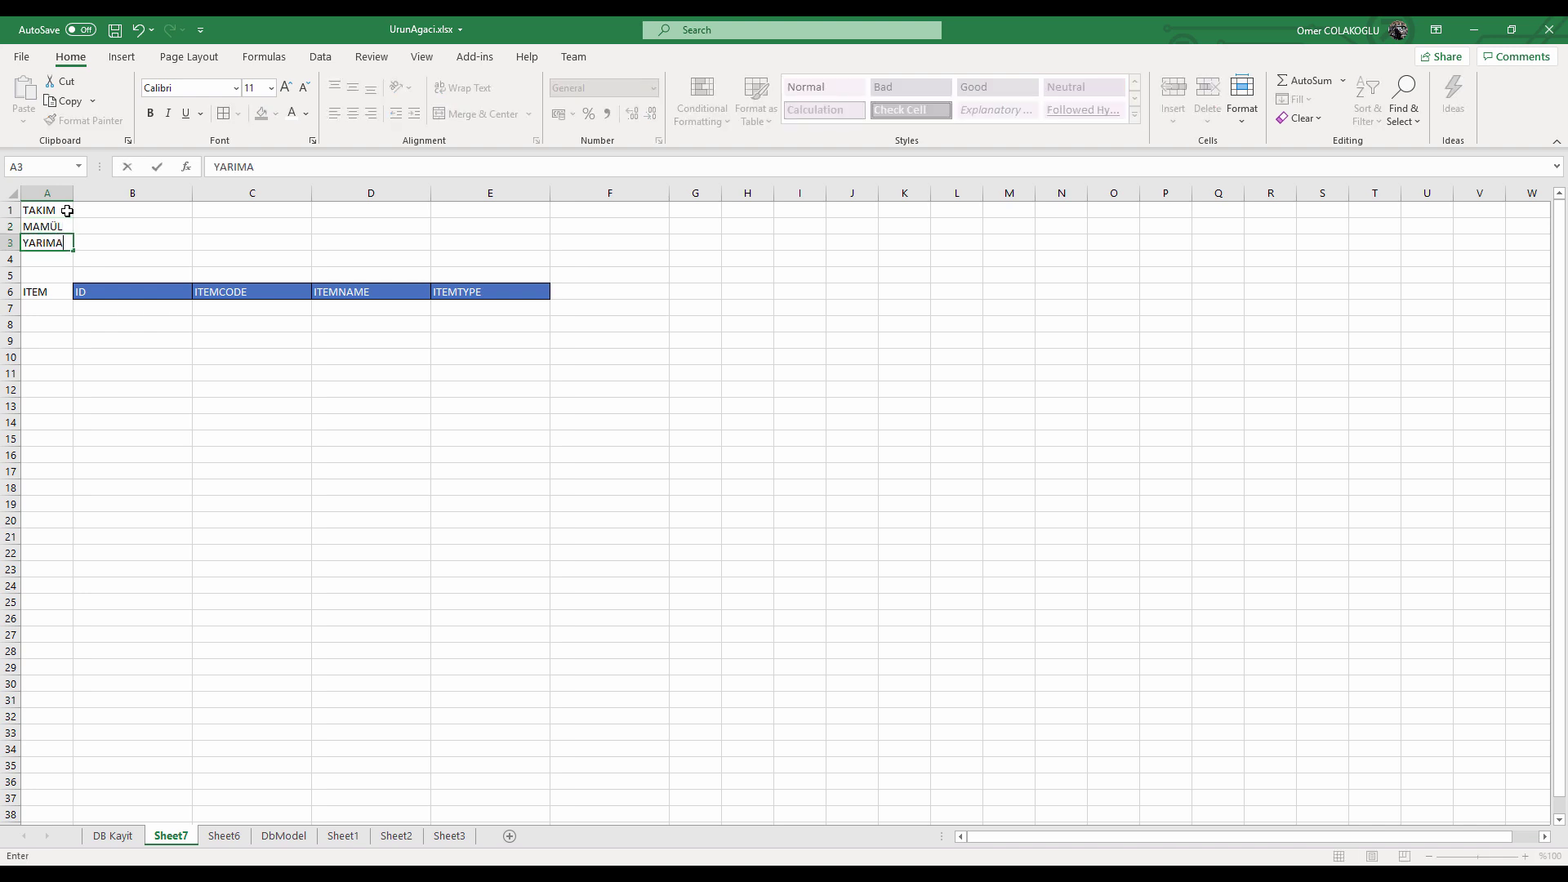
text(MÜL)
key(Return)
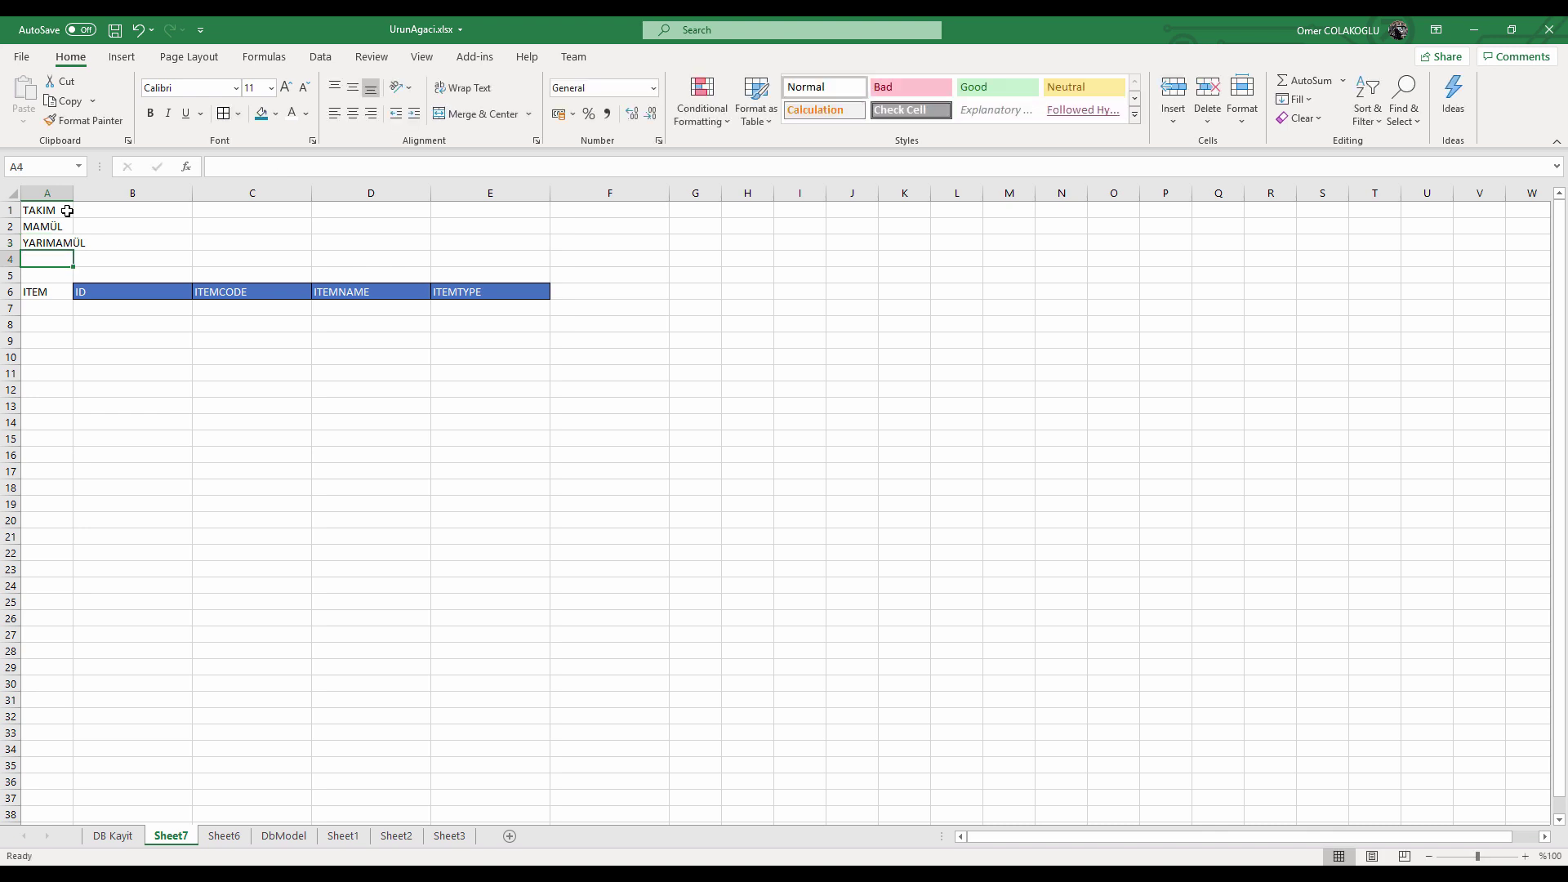
text(HAMMADDE)
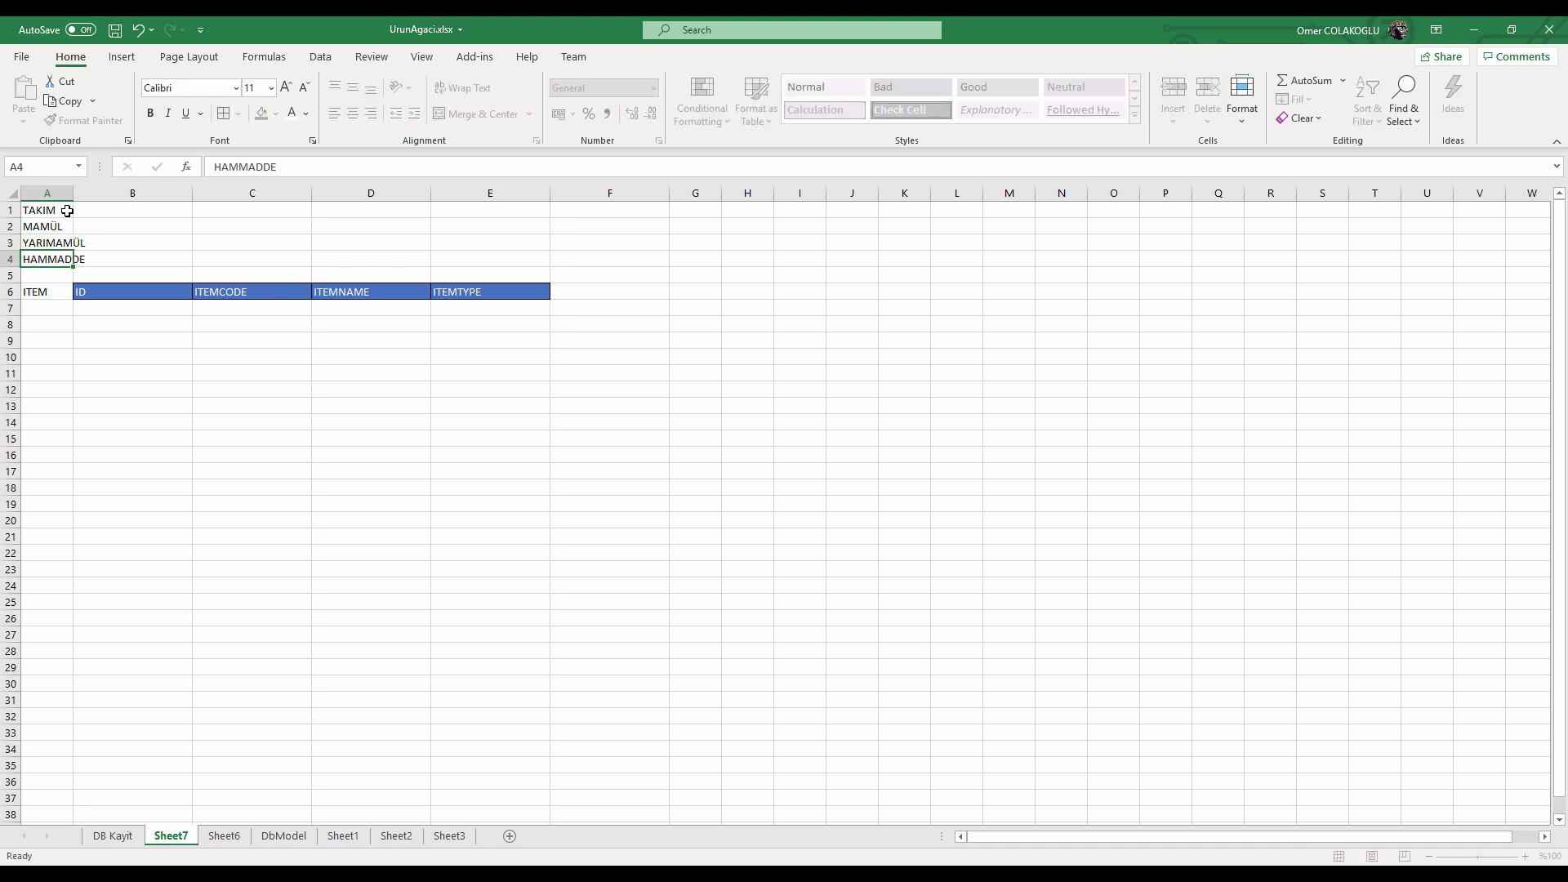
key(Return)
Move the ITEM header row down to row 9 and fit column A to its contents.
drag(49, 292, 42, 340)
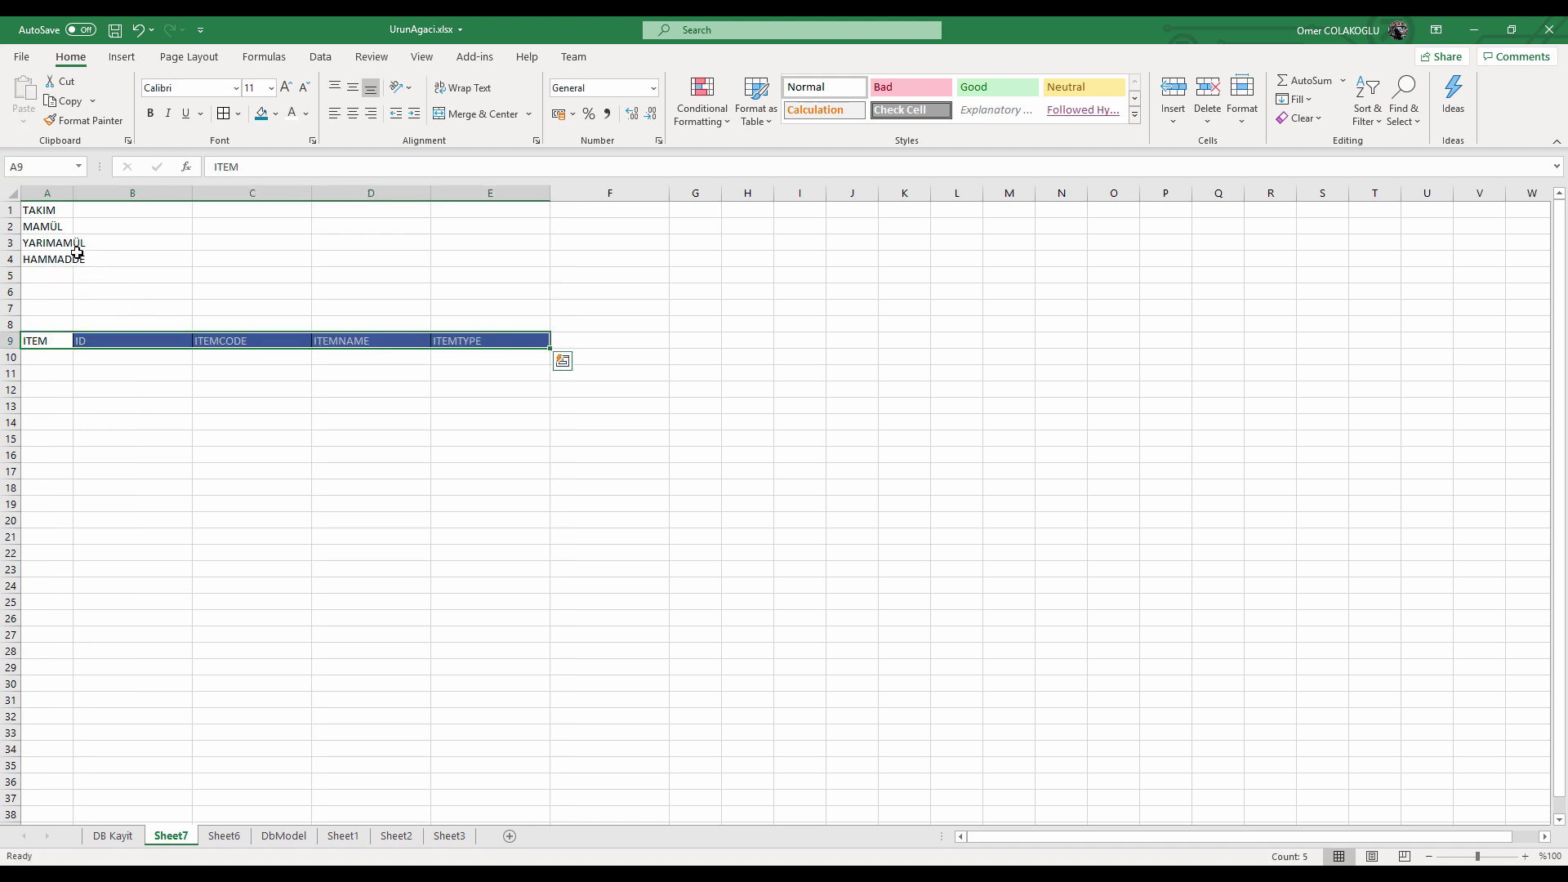
double_click(68, 194)
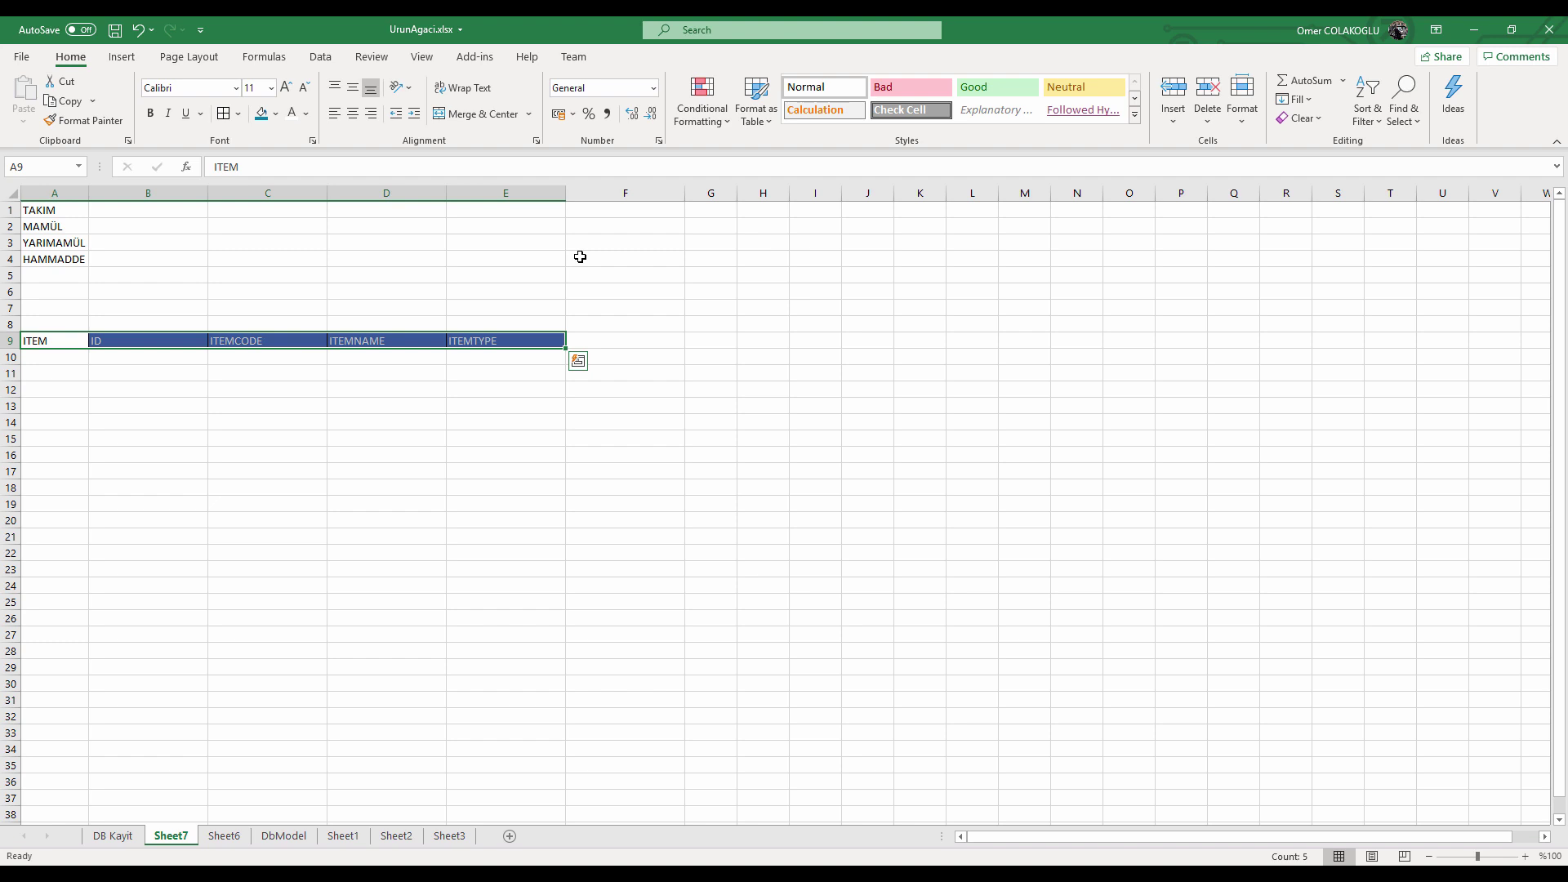
Enter the category codes 3, 2, 1 and 0 in B1 to B4, beside TAKIM, MAMÜL, YARIMAMÜL and HAMMADDE.
key(Right)
key(ctrl+Up)
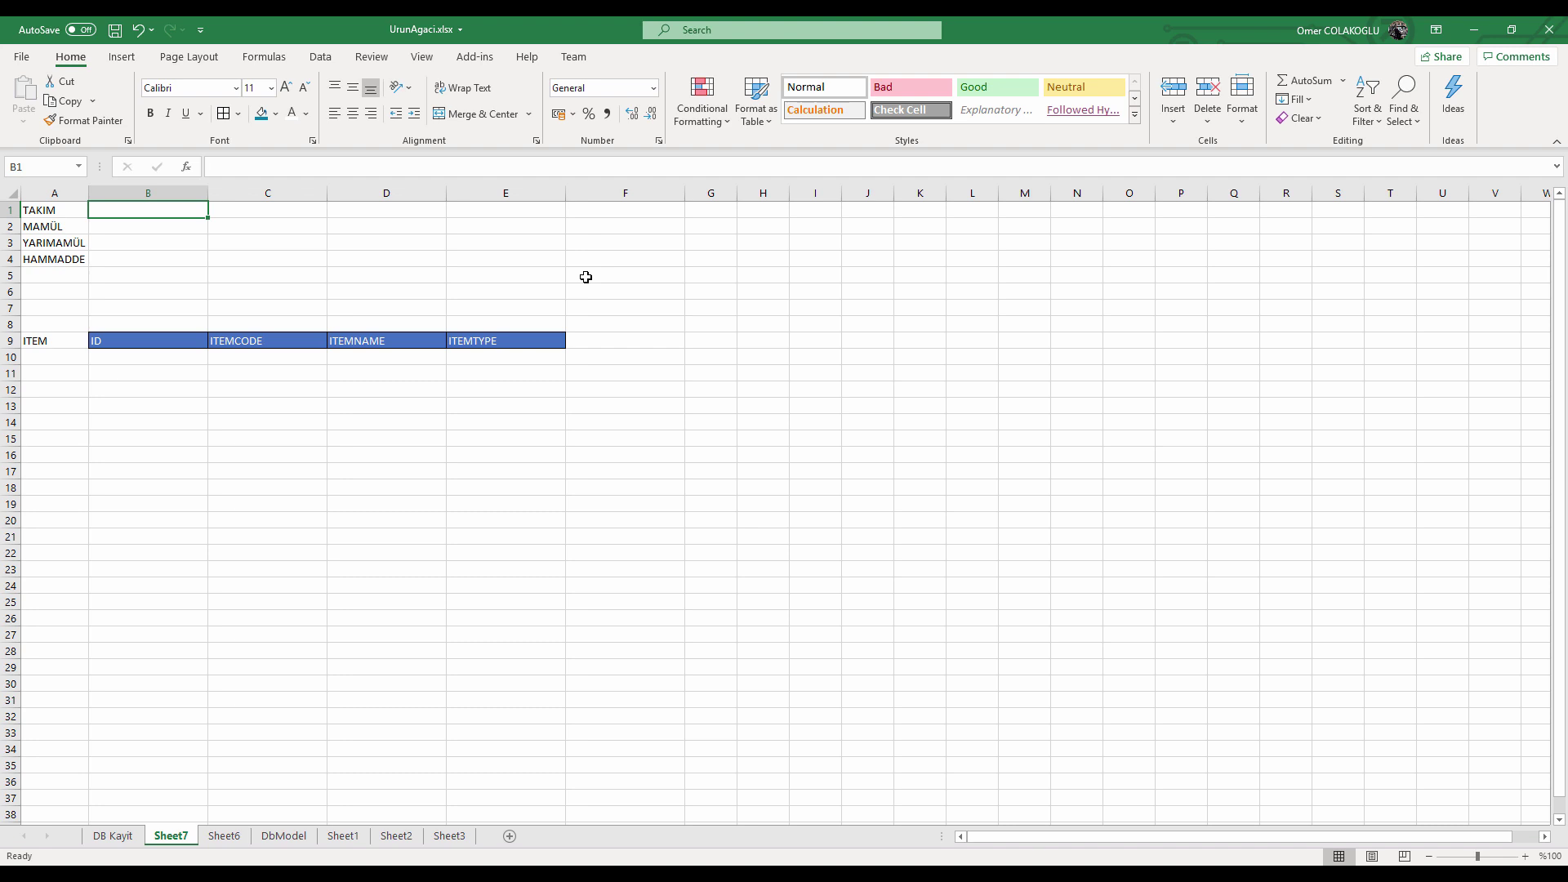
text(3)
key(Return)
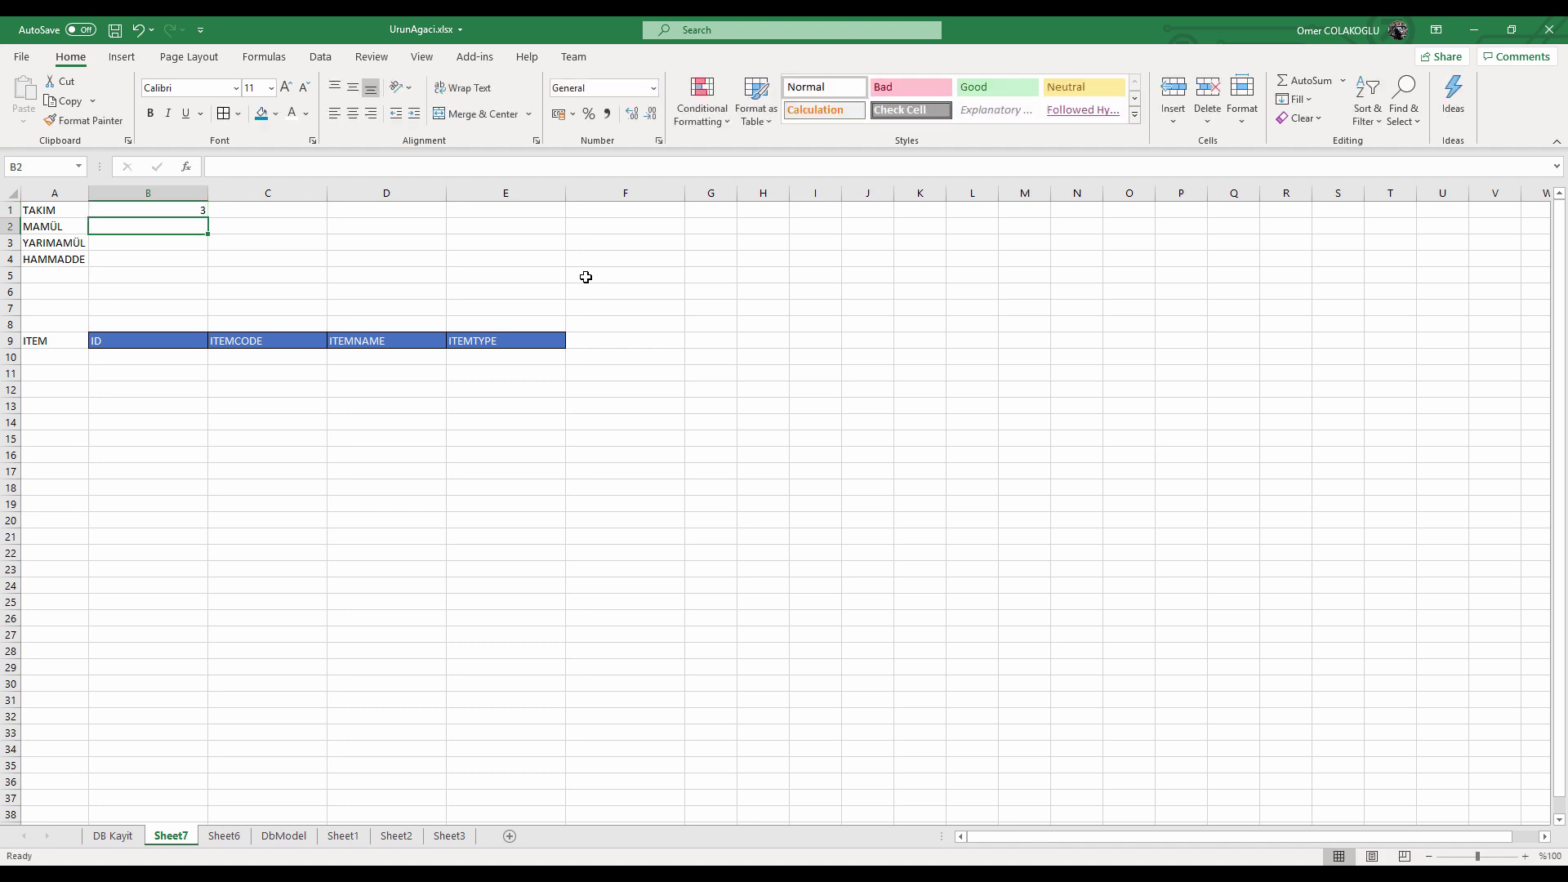
text(2)
key(Return)
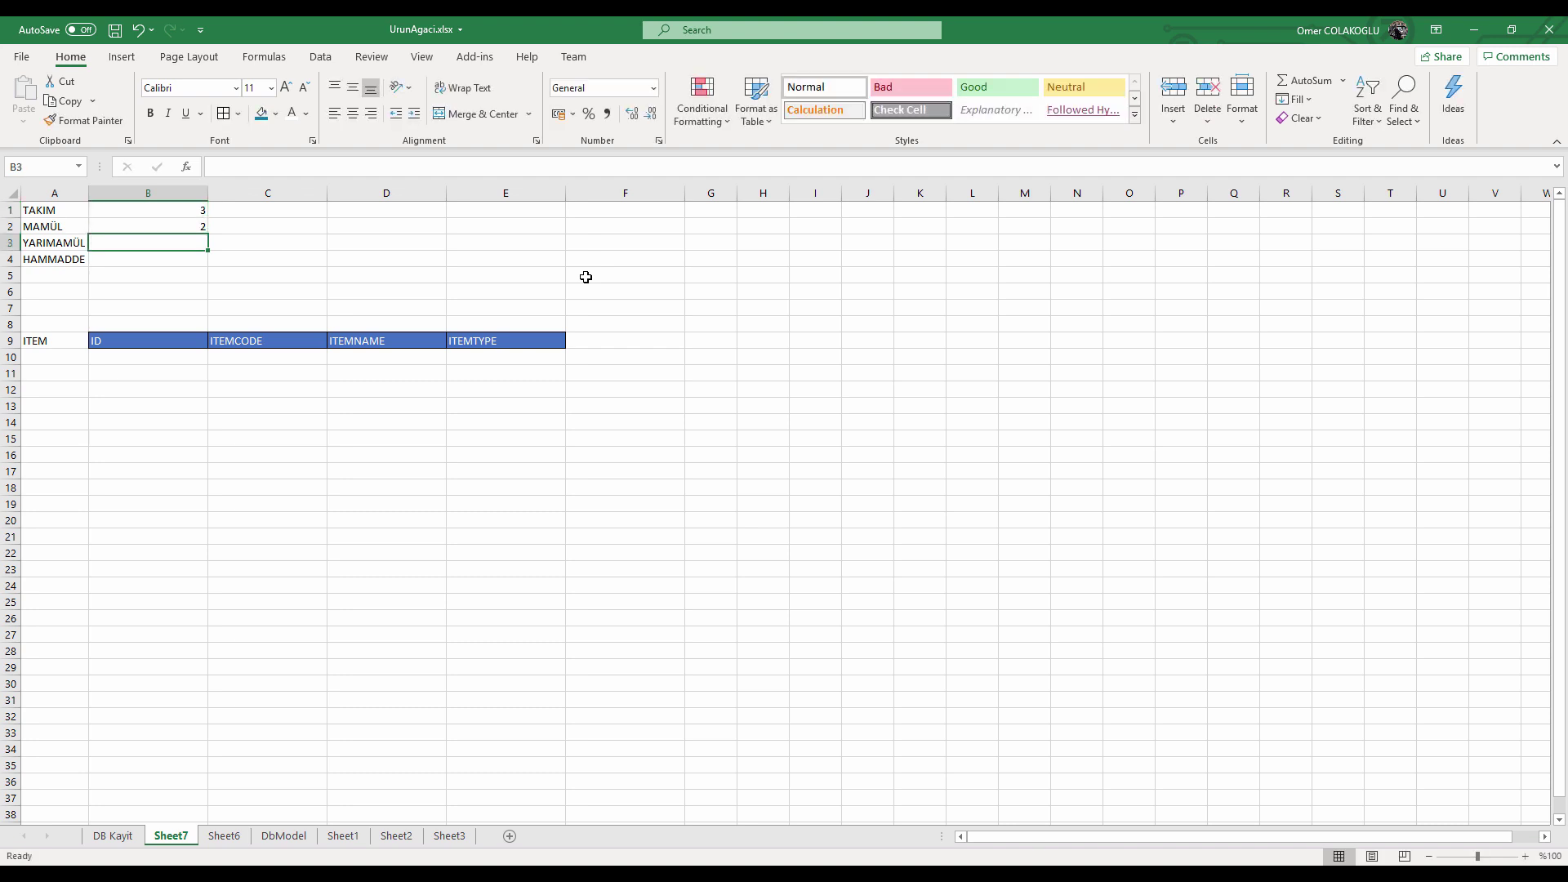
text(1)
key(Return)
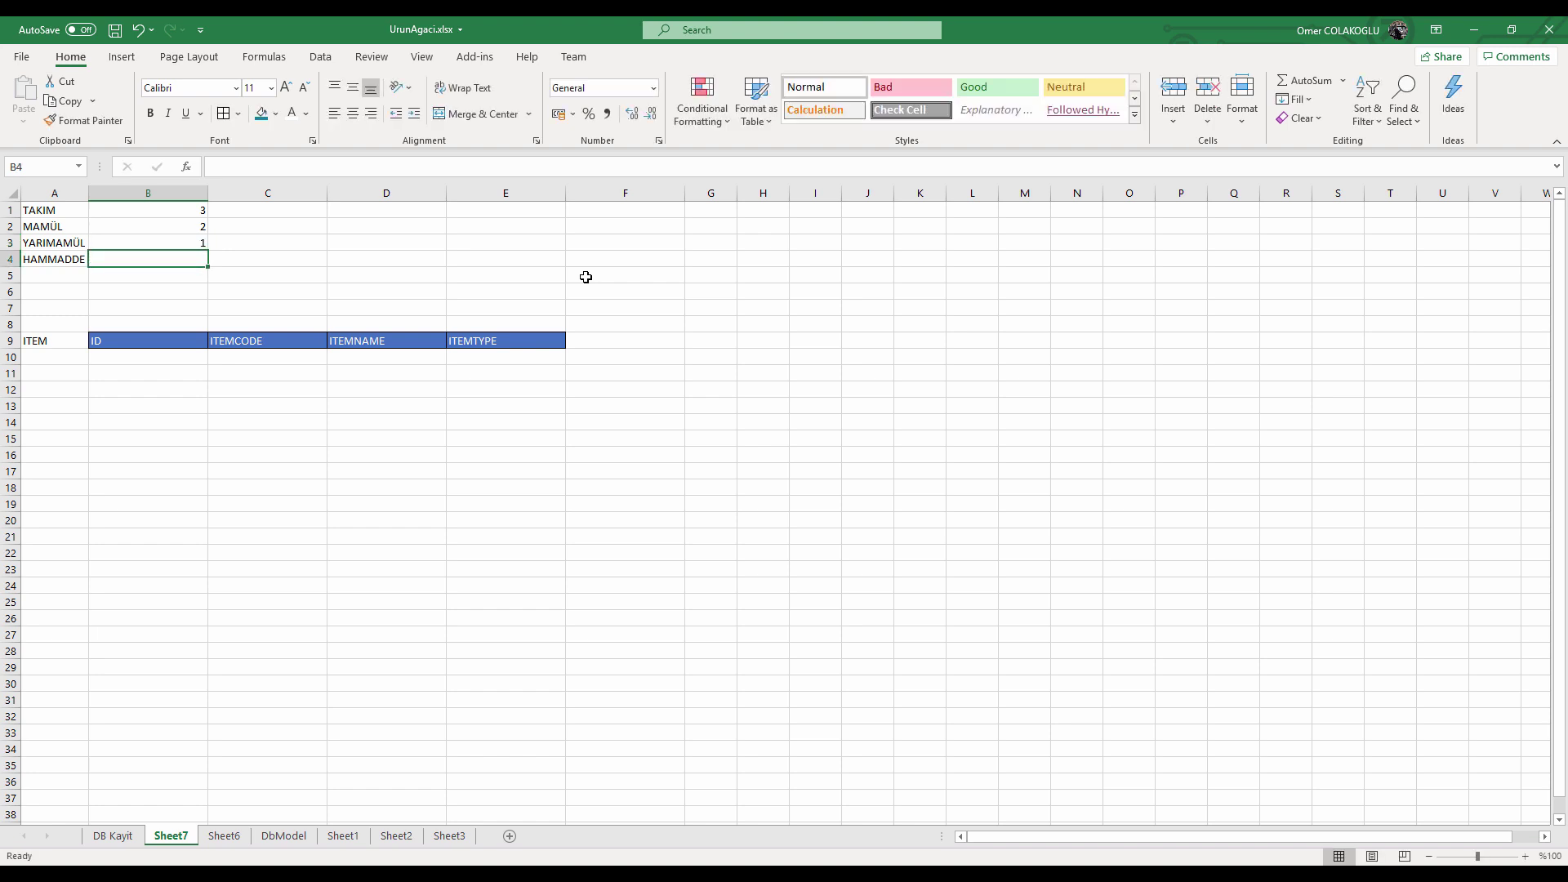
text(0)
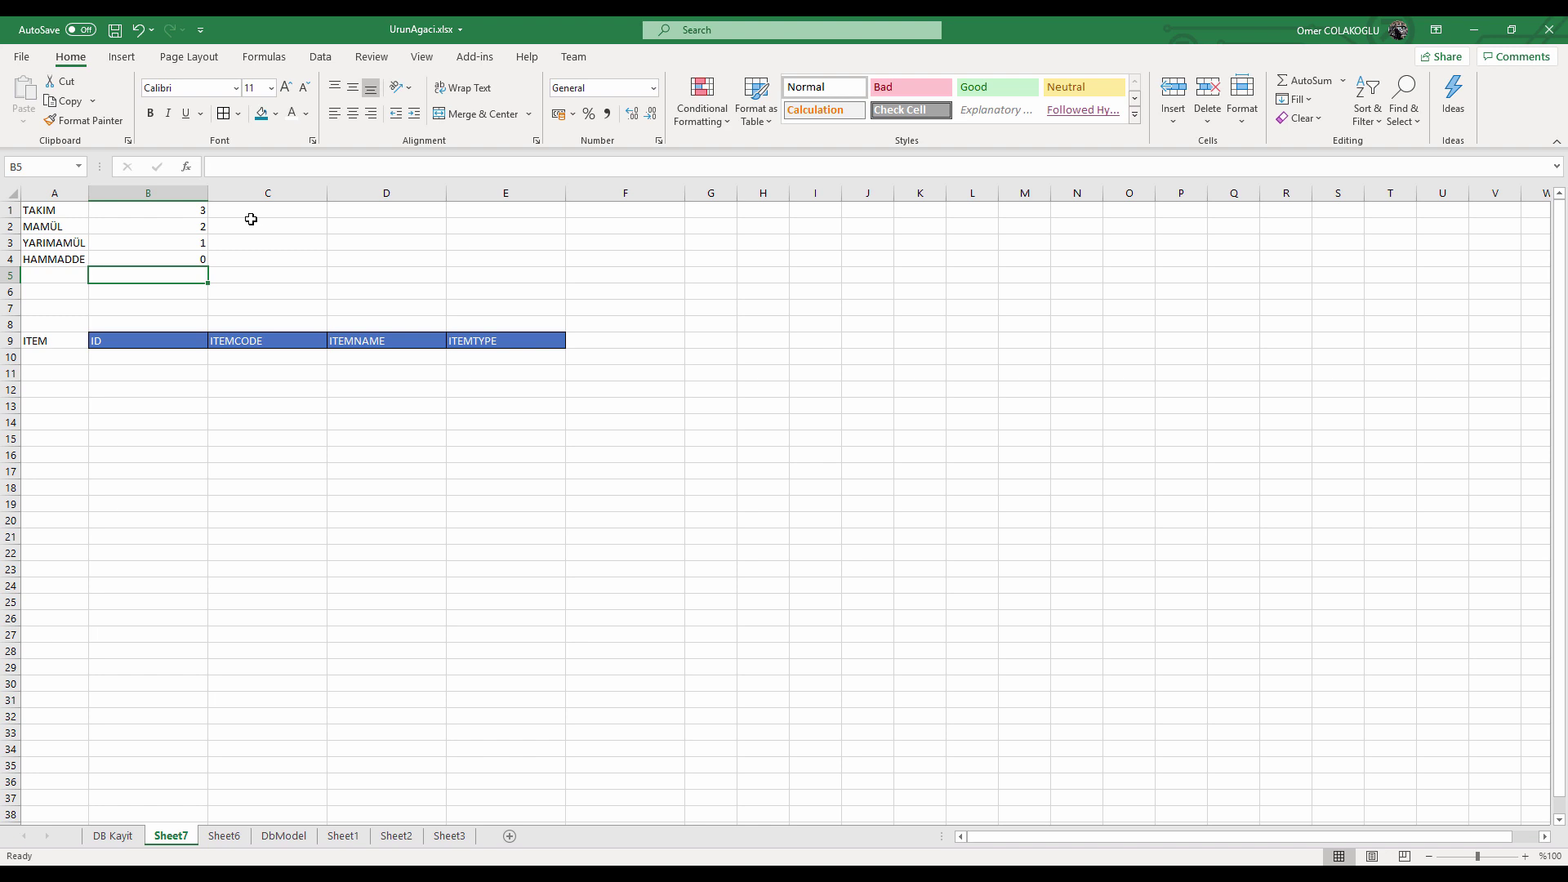
Start the first item in row 10 with ID 1 and the item name 3-3-1 KOLTUK TAKIMI MODEL 1.
key(Down)
key(Down)
key(Down)
key(Down)
key(Down)
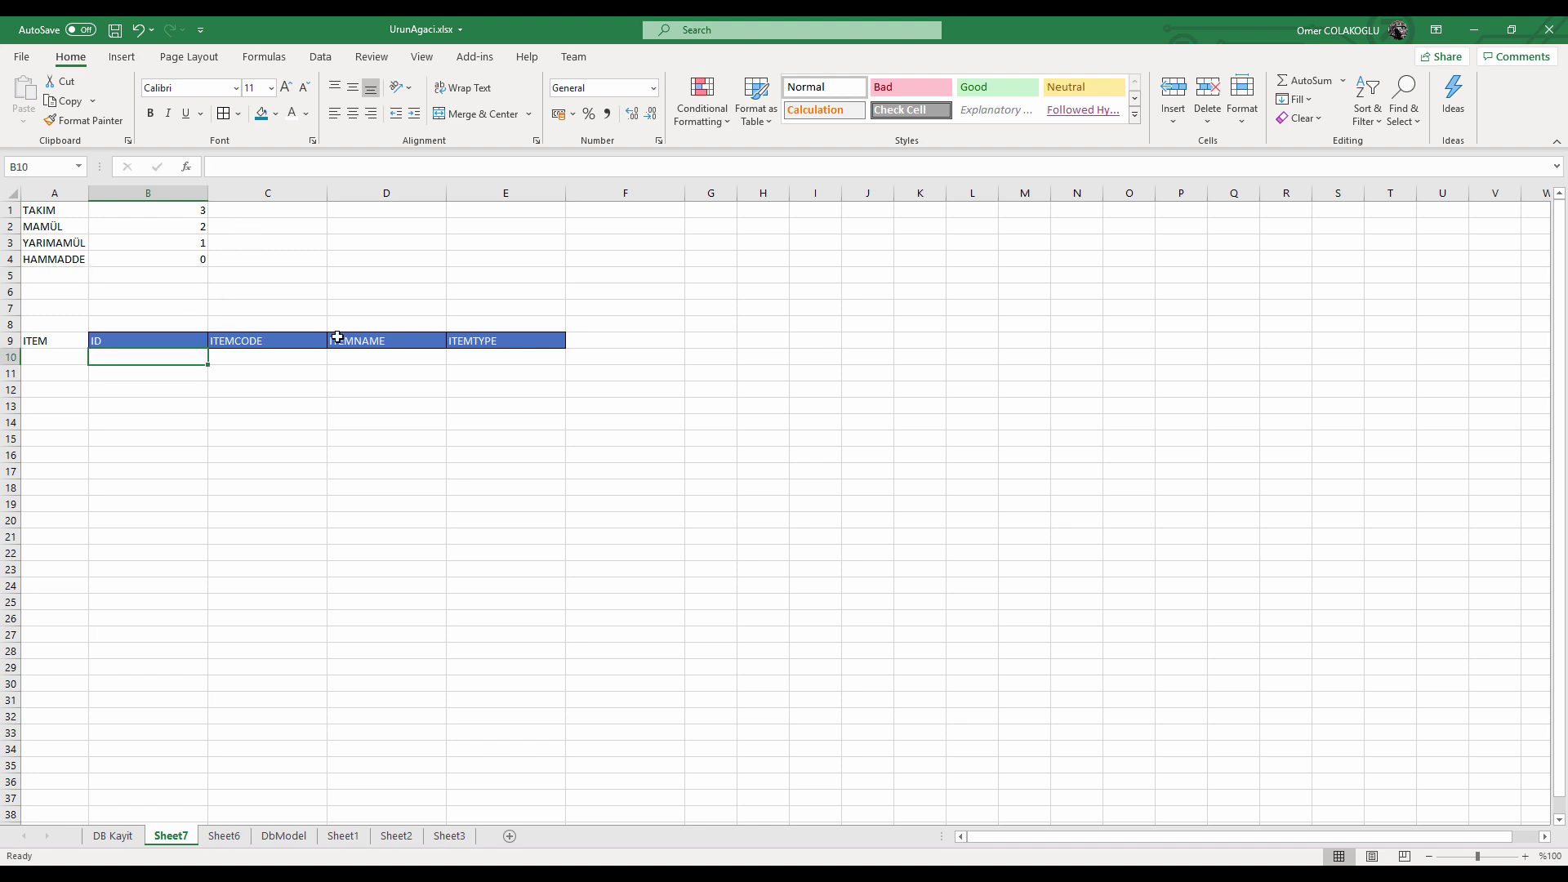
text(1)
key(Tab)
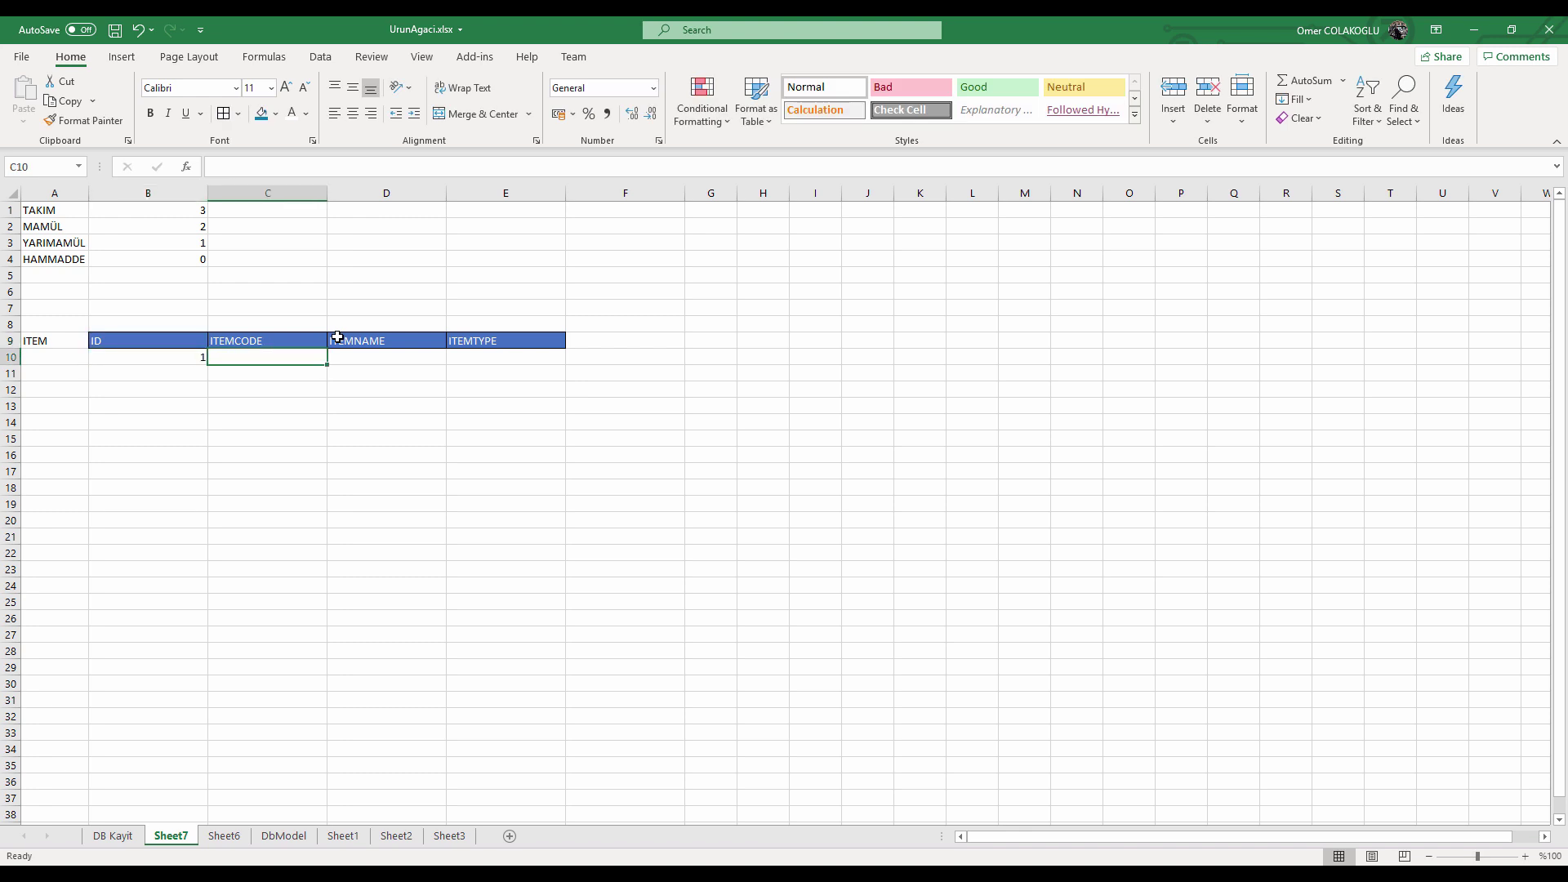
key(Tab)
text(33)
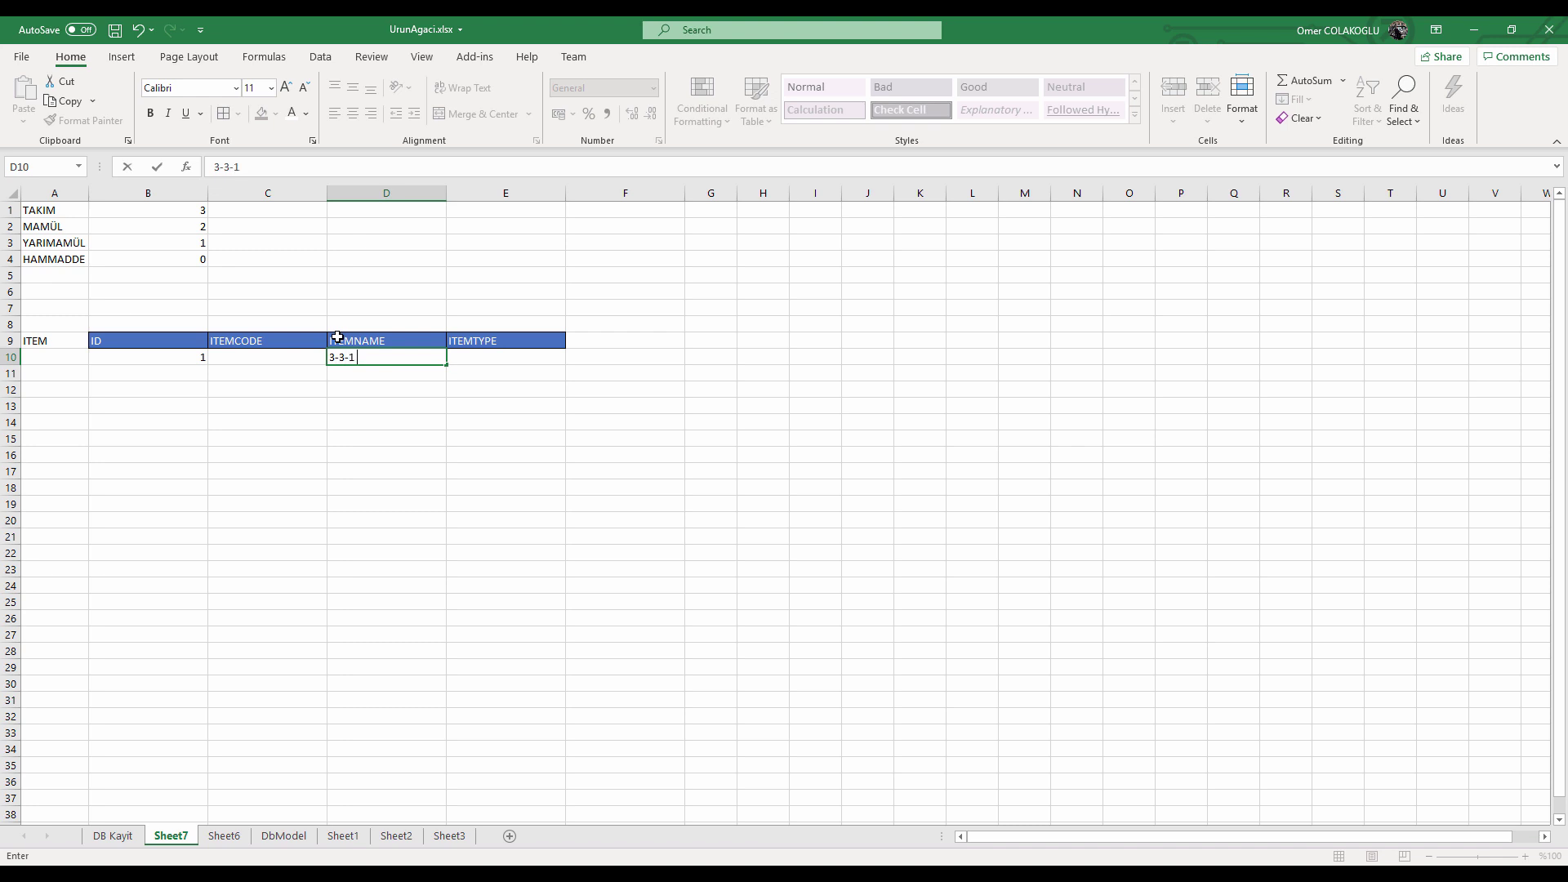
text(-1 KOLTK)
key(BackSpace)
text(I)
text(UK TAKIMI MOD)
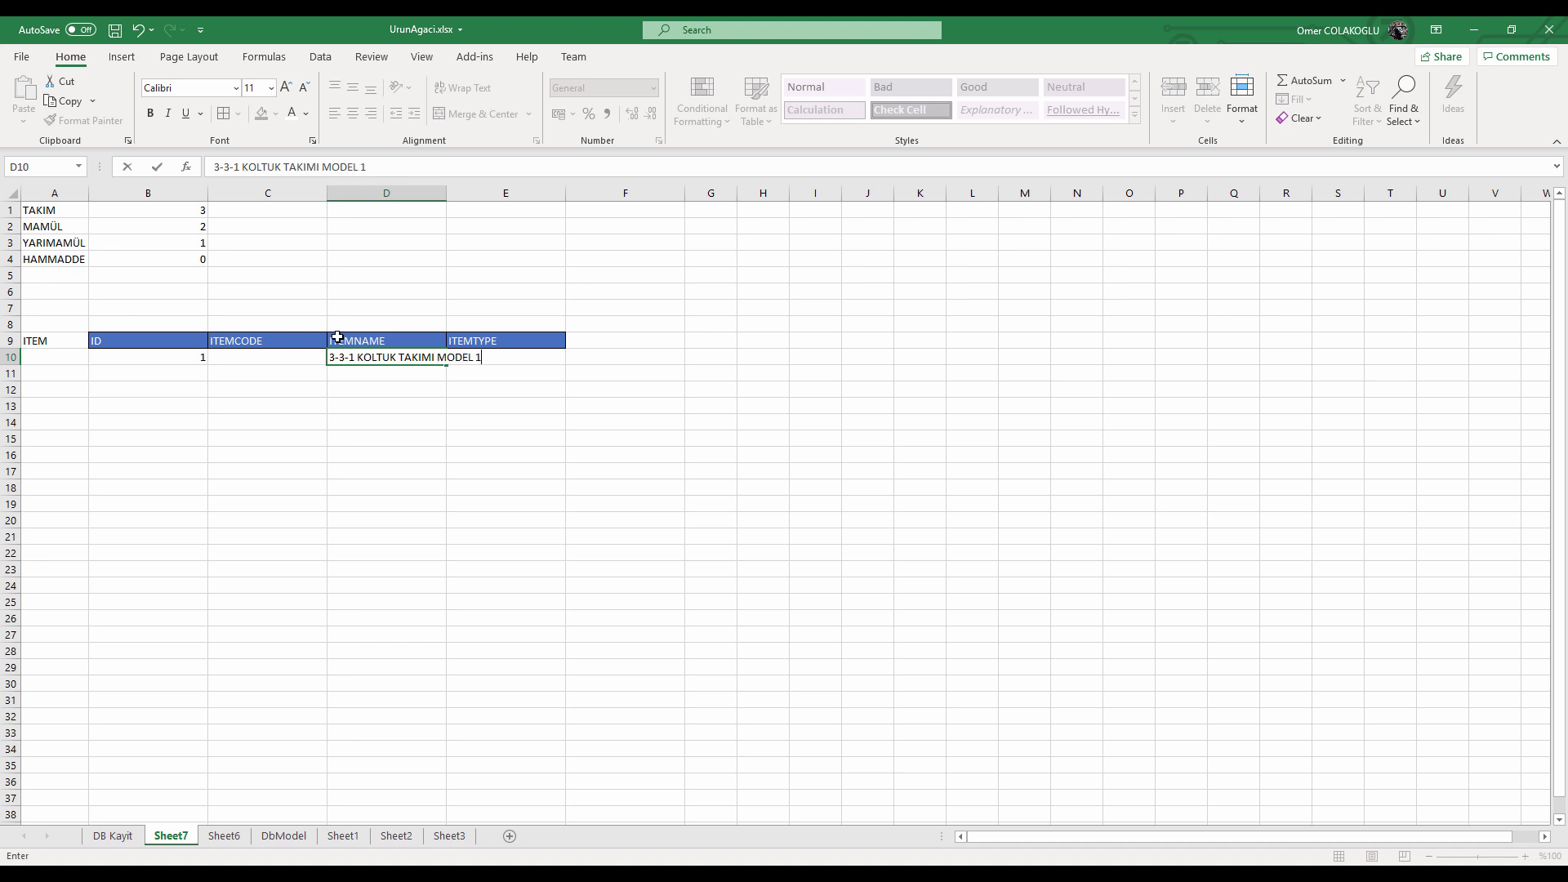
key(Return)
Append PEMBE KUMAS to the item name in D10 and fit column D to the text.
key(Up)
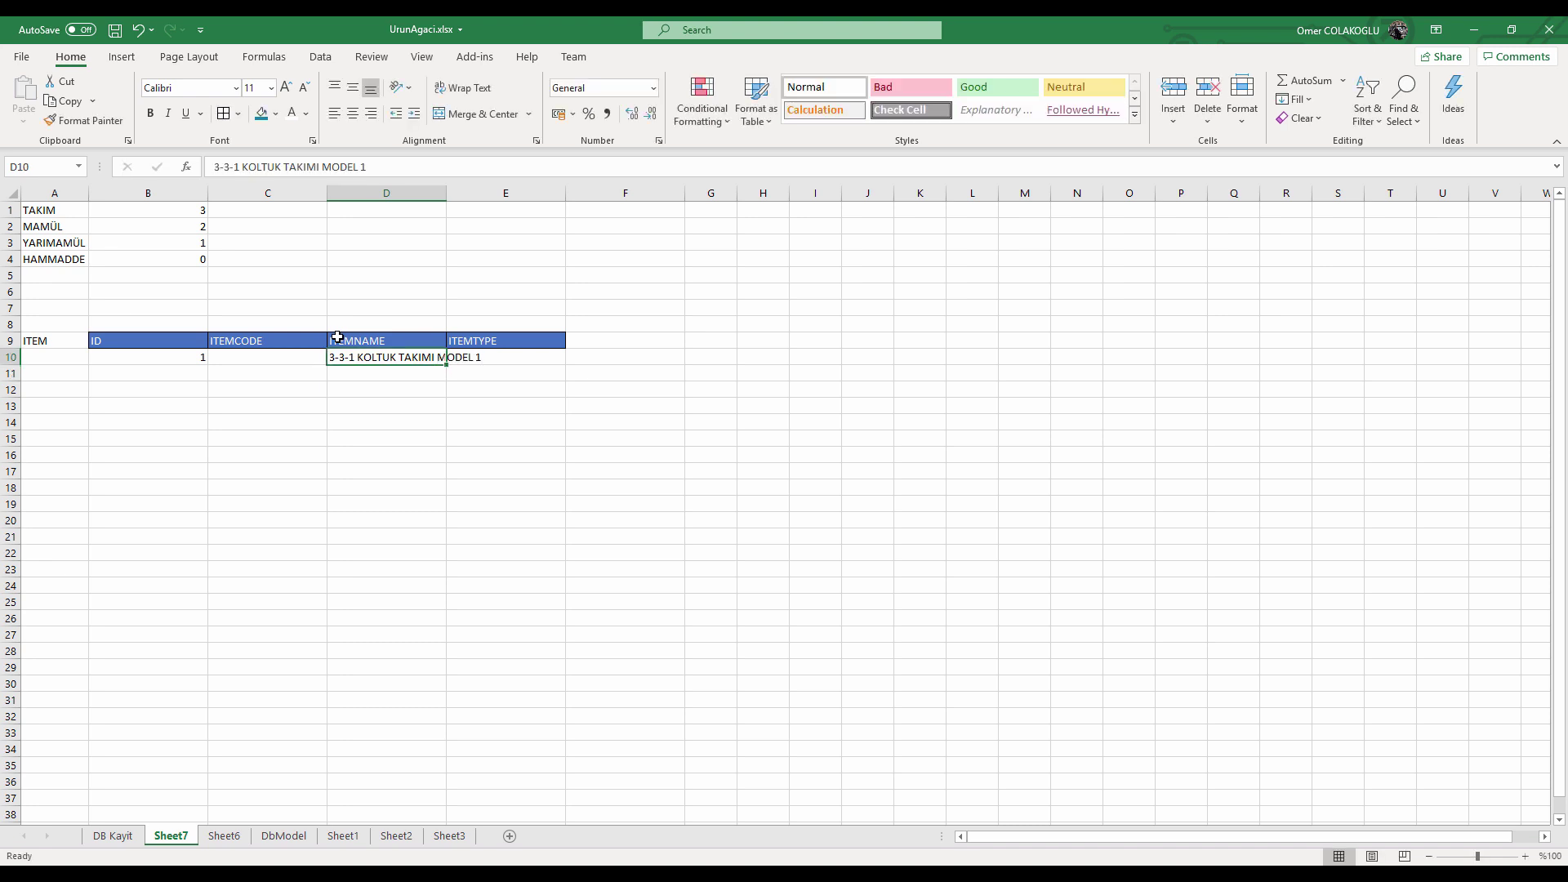
key(F2)
text(PEMBE KUMAS)
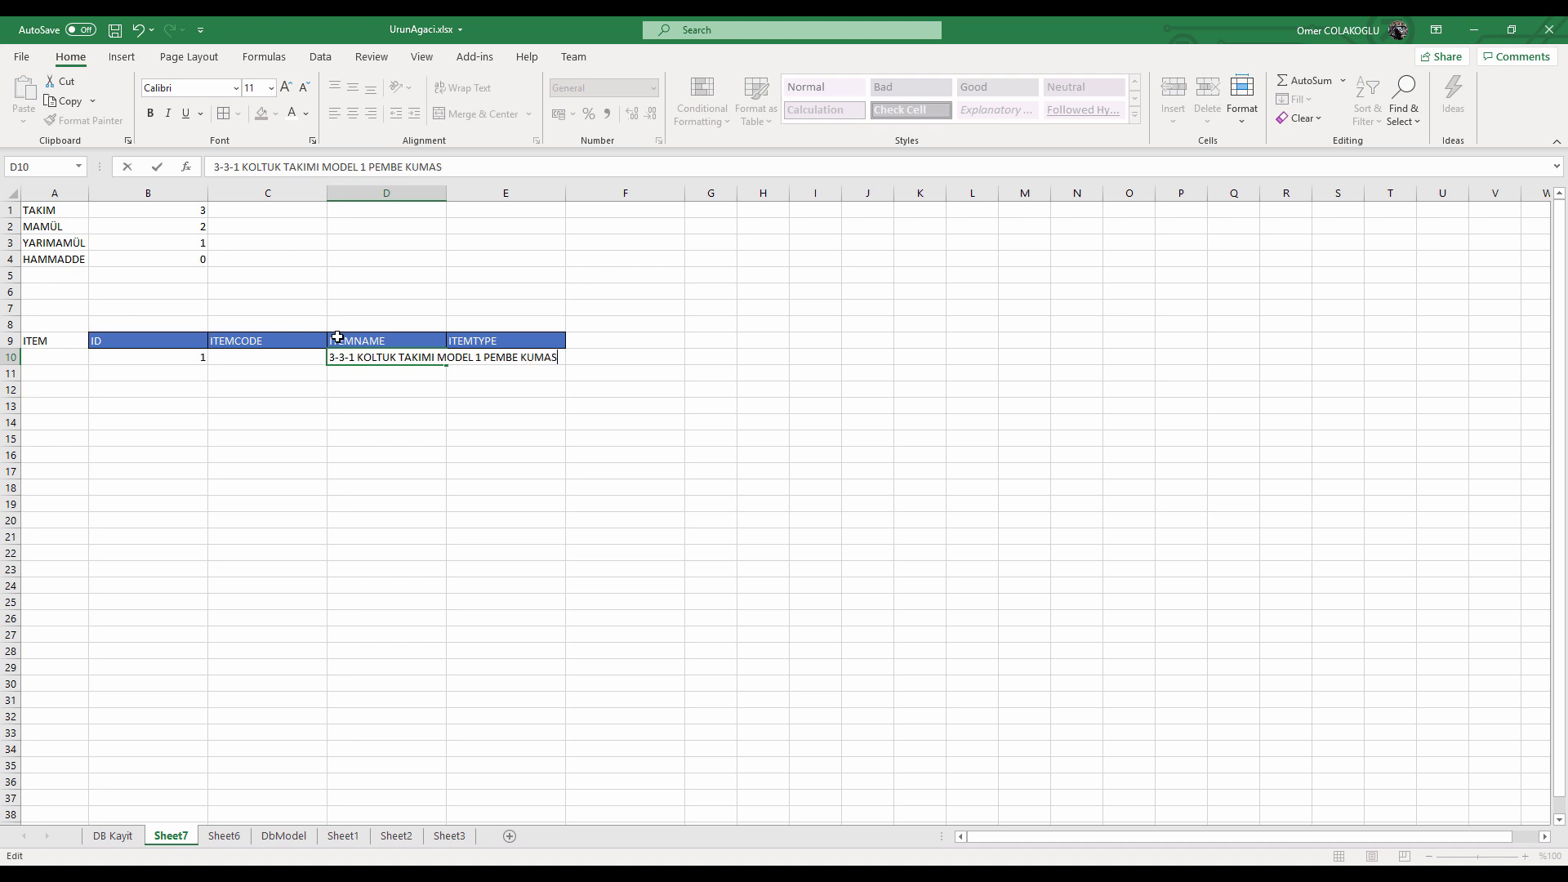
key(Return)
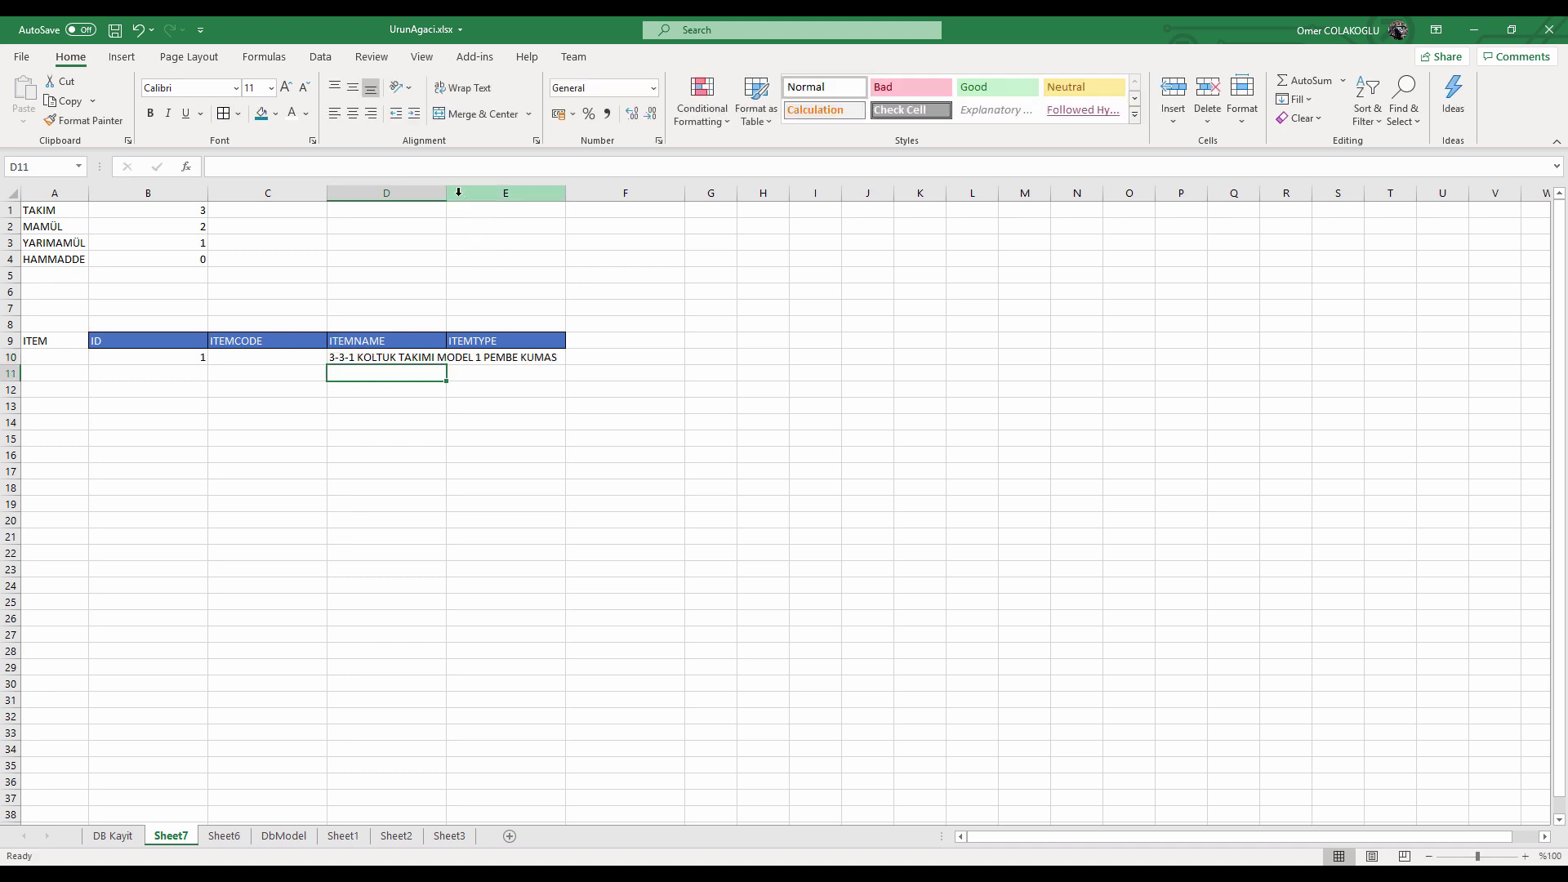
double_click(446, 193)
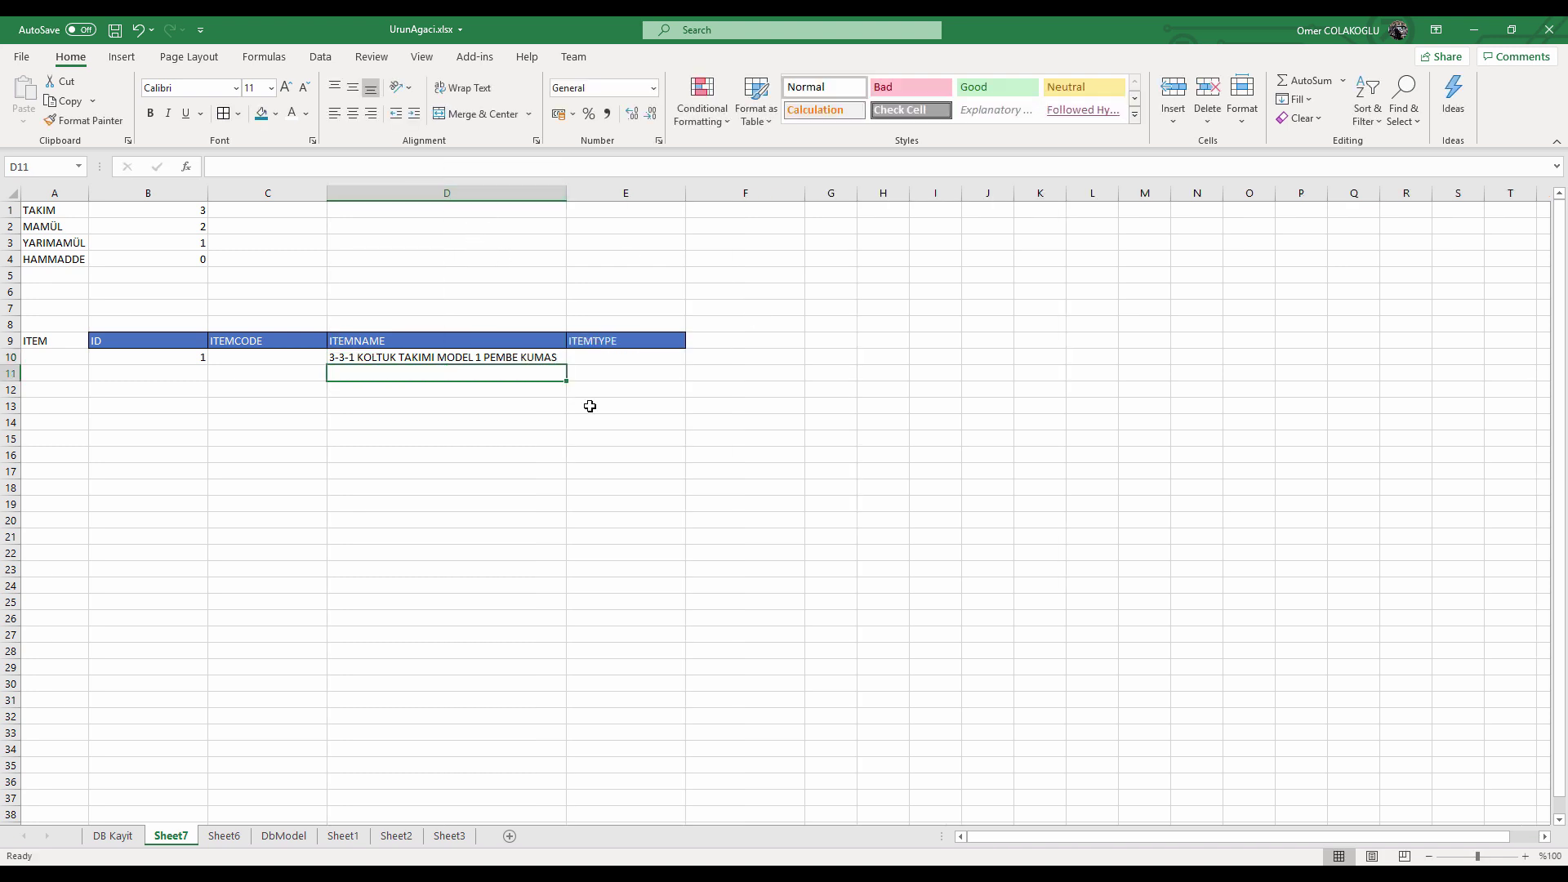
Set the ITEMTYPE of the first item in row 10 to MM.
click(385, 357)
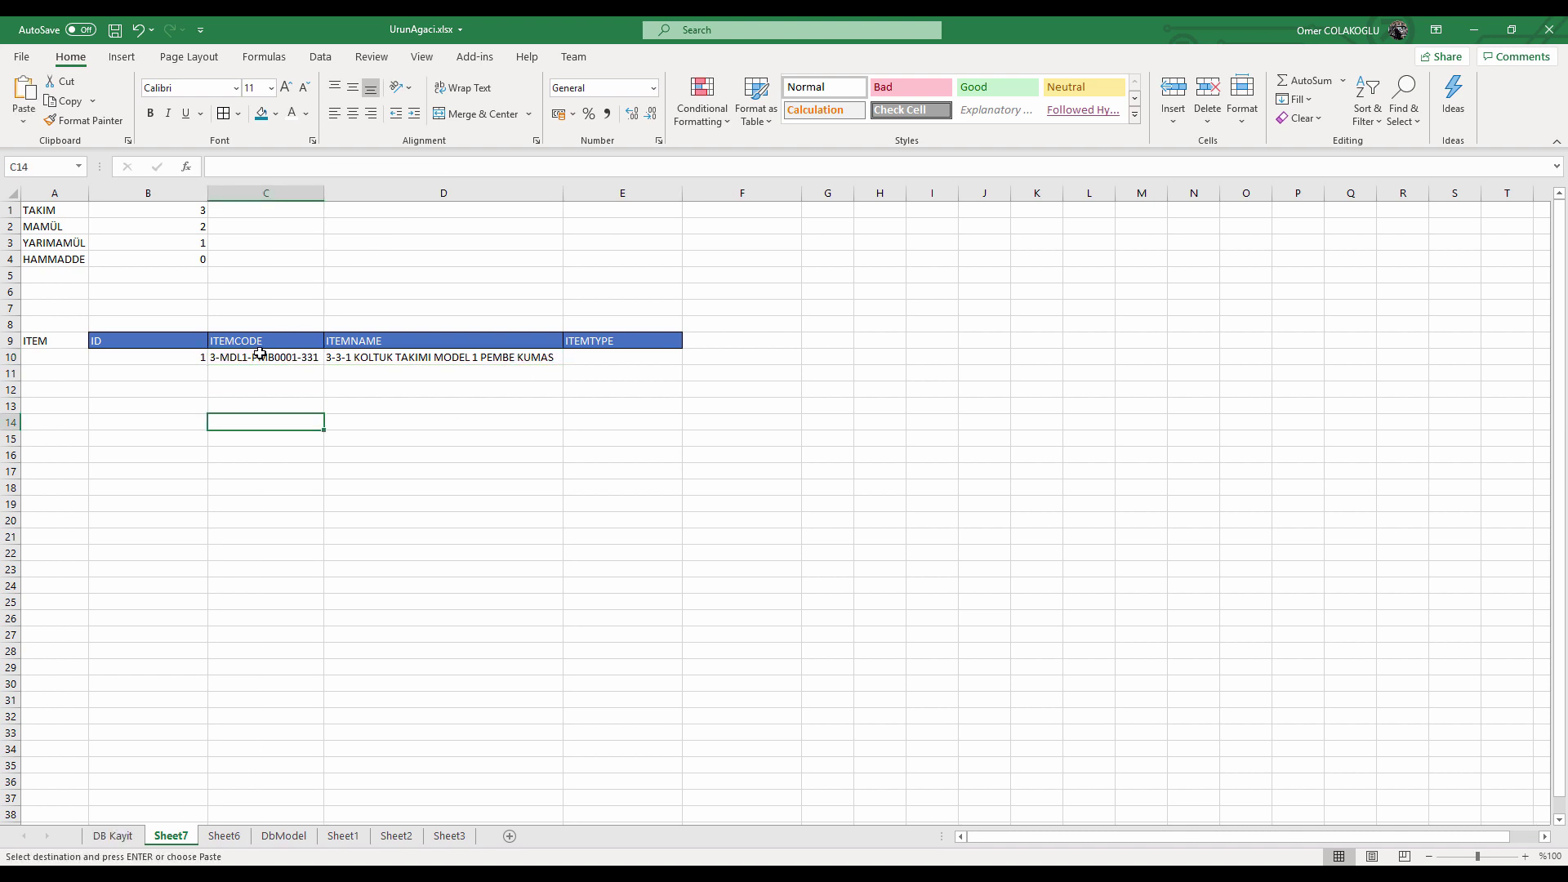
click(258, 360)
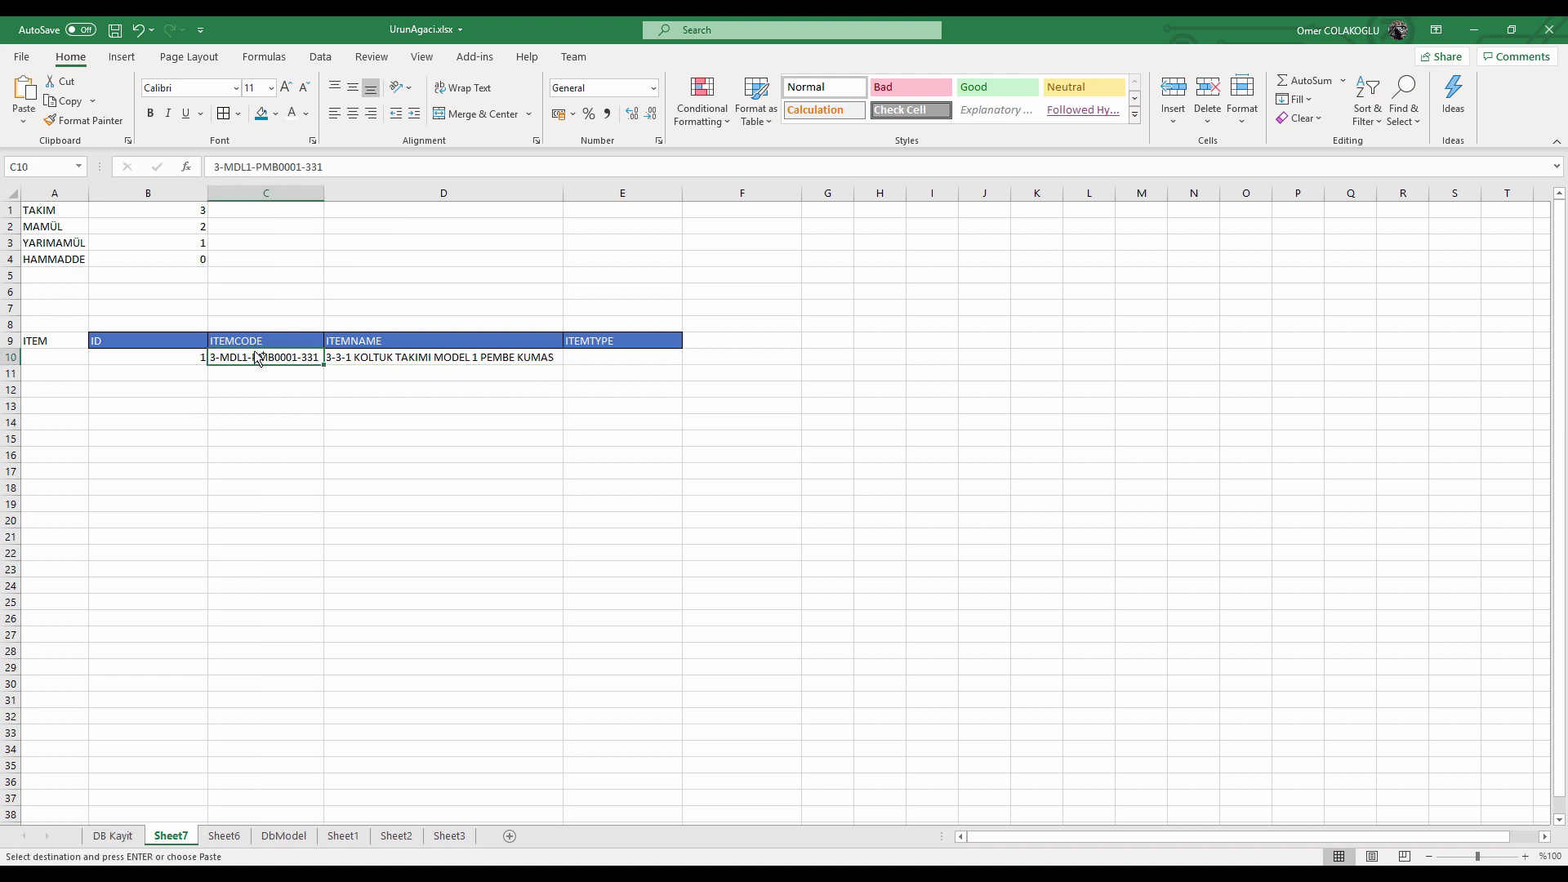
ctrl+scroll(258, 360, up, 5)
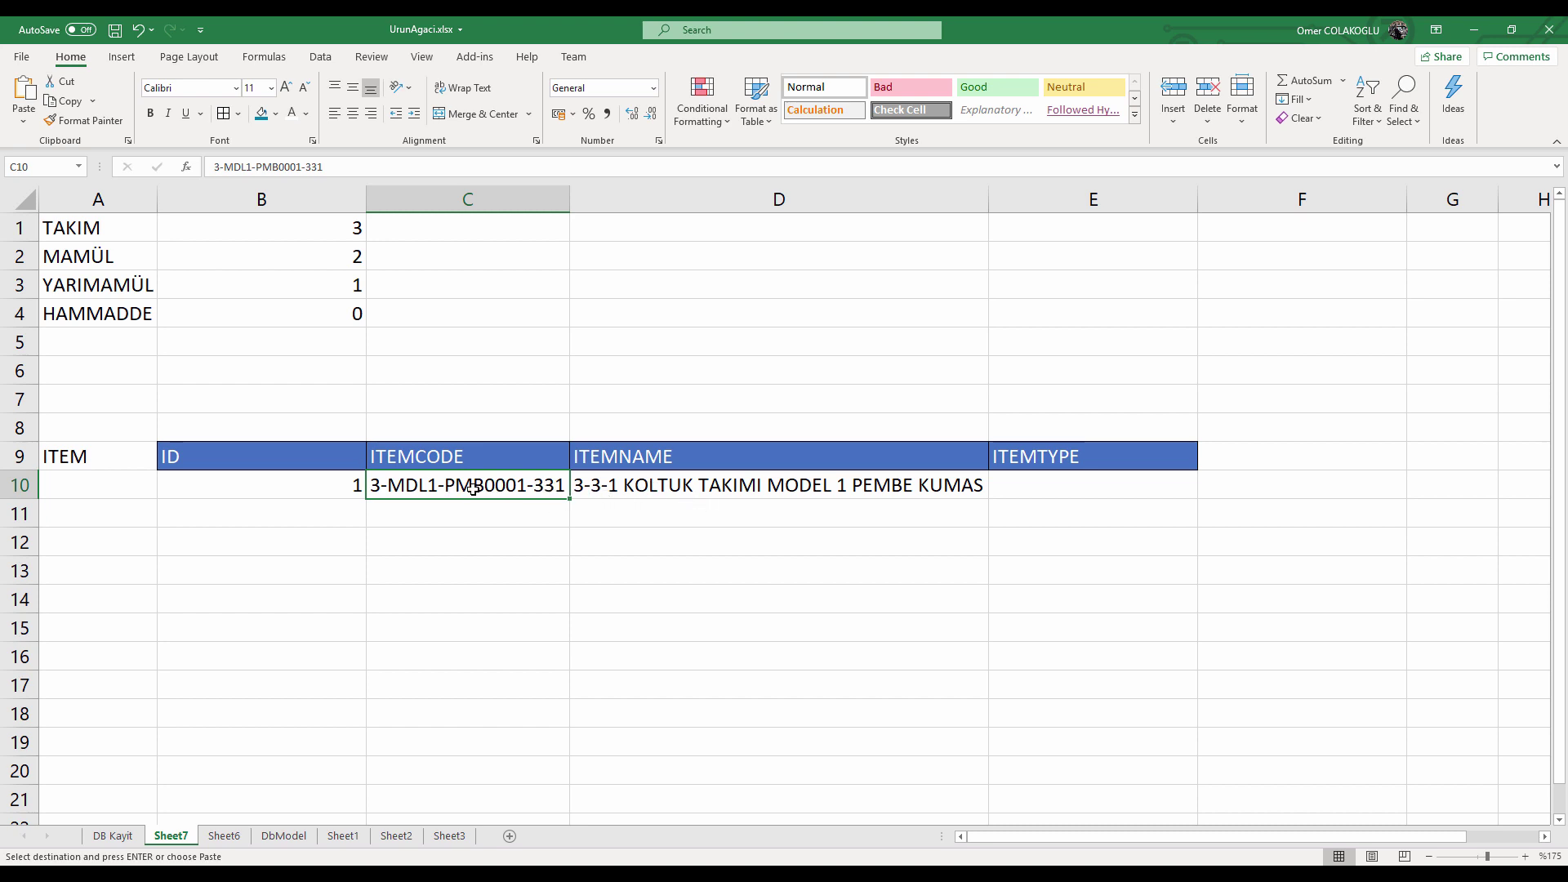
ctrl+scroll(507, 488, up, 1)
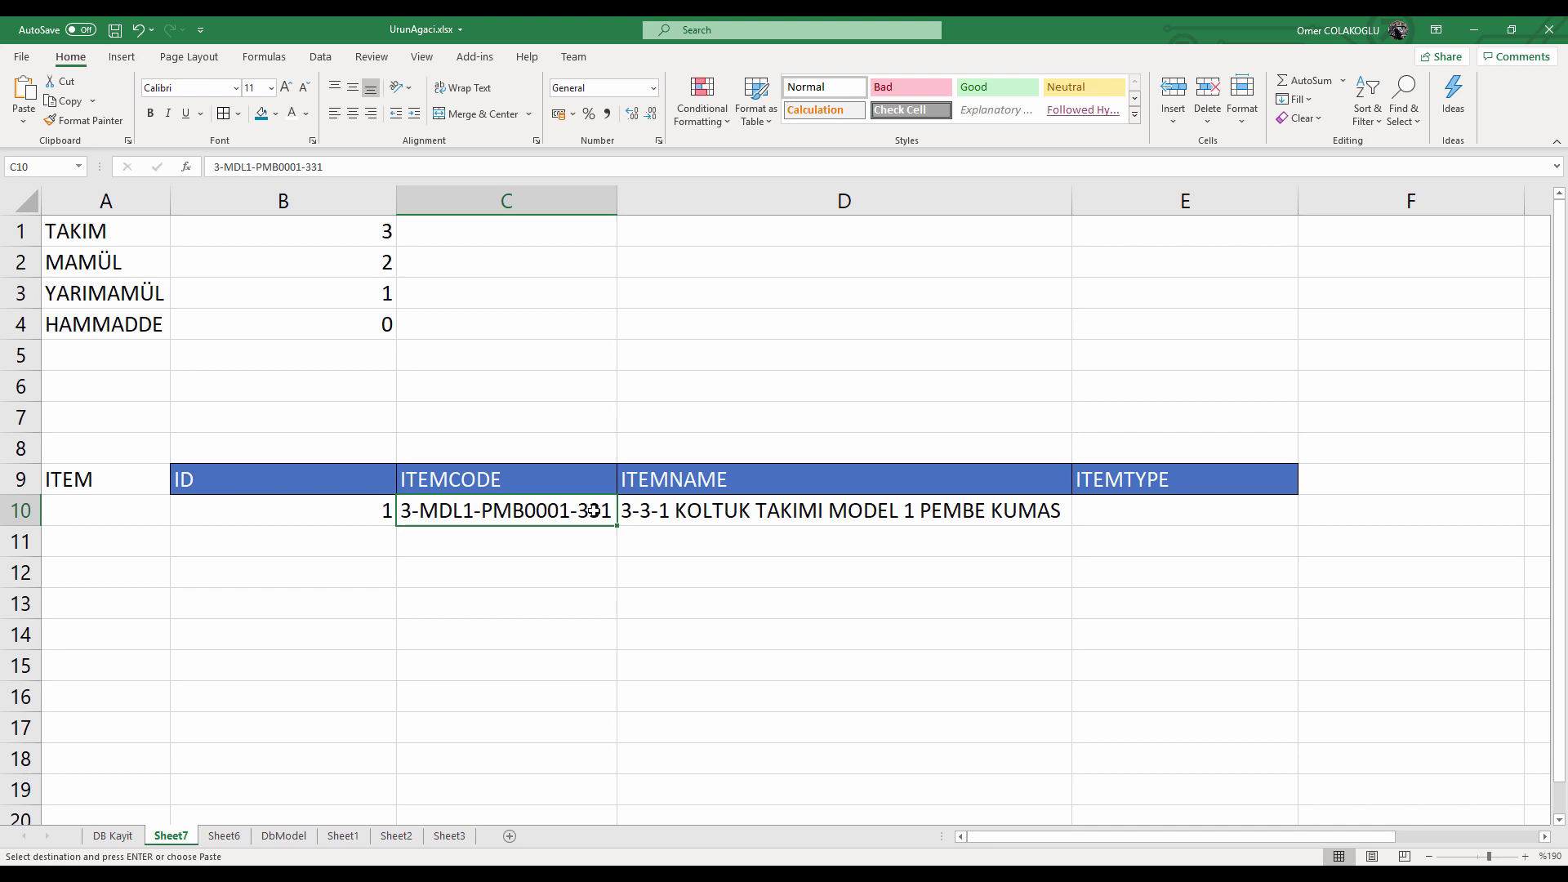
click(1154, 512)
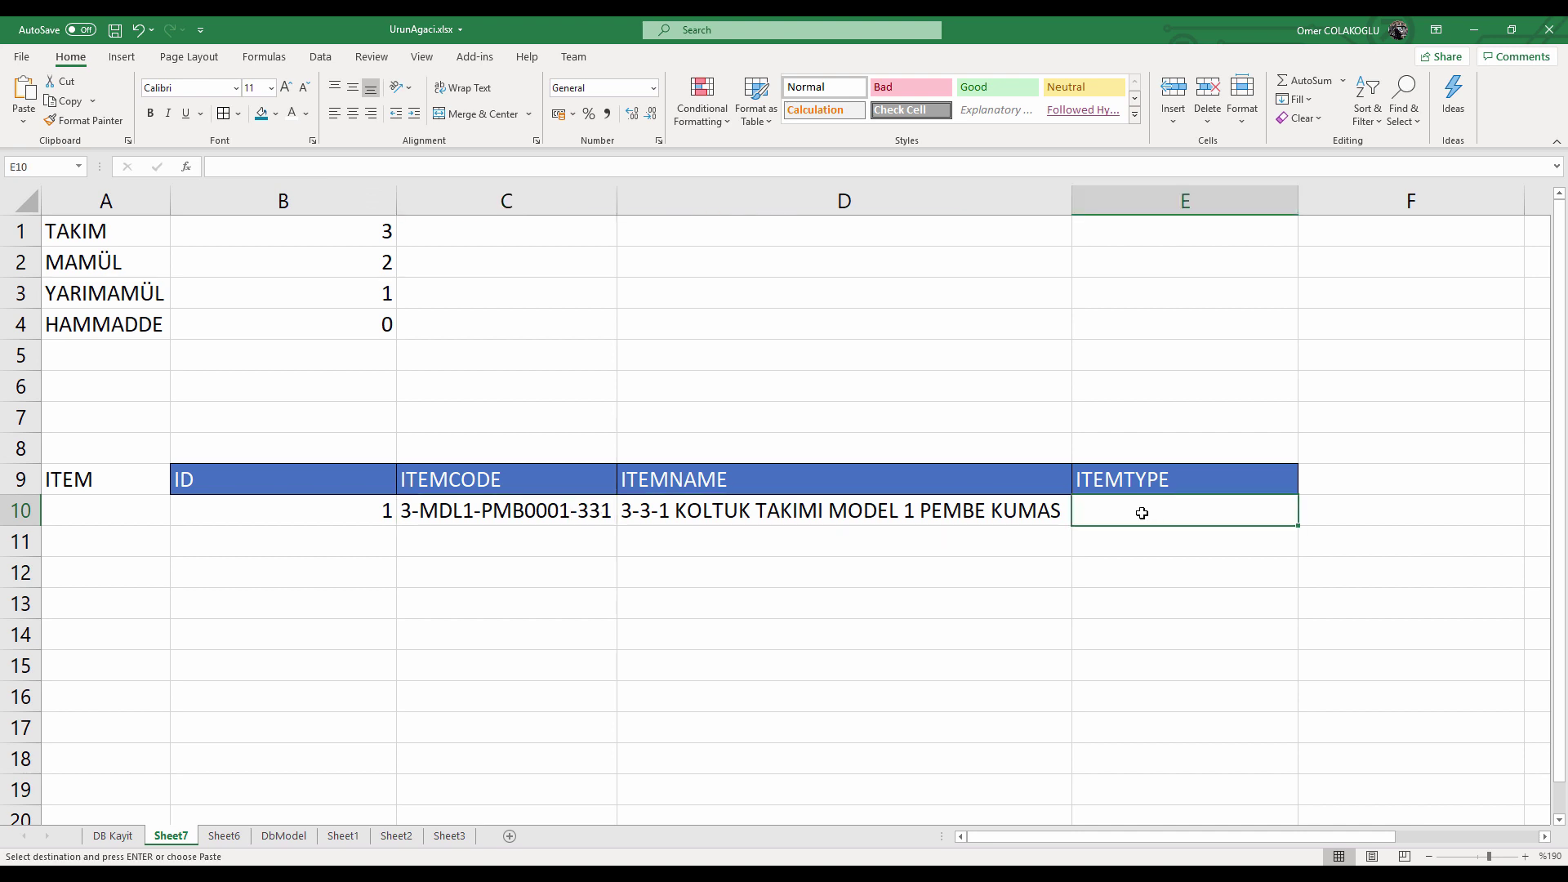
key(Escape)
text(MM)
key(Return)
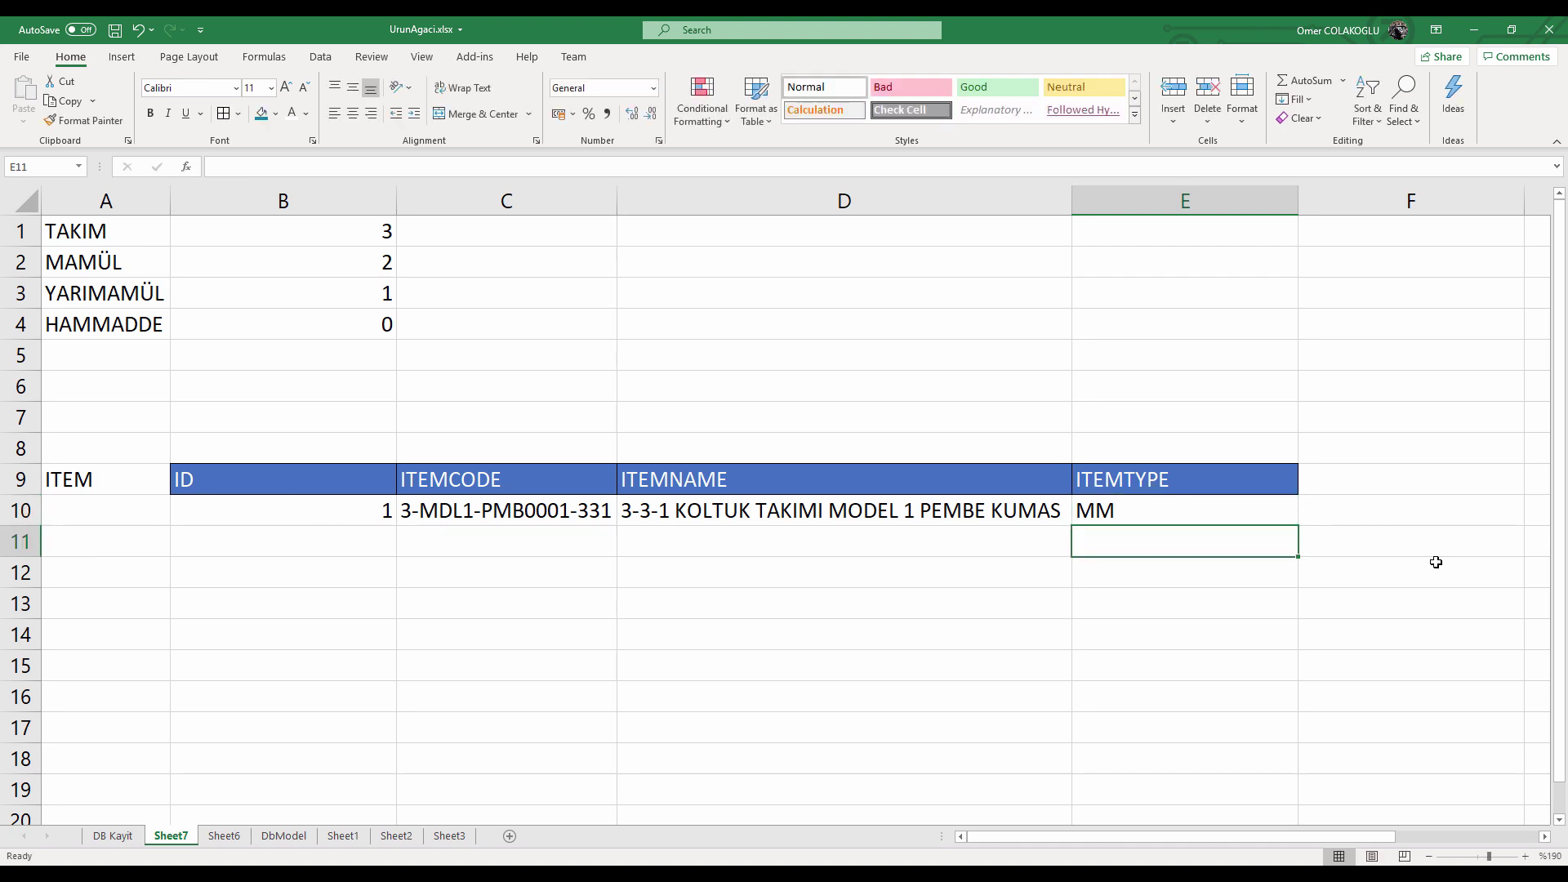
Start the second item in row 11 with ID 2.
key(Up)
key(Left)
key(Left)
key(Left)
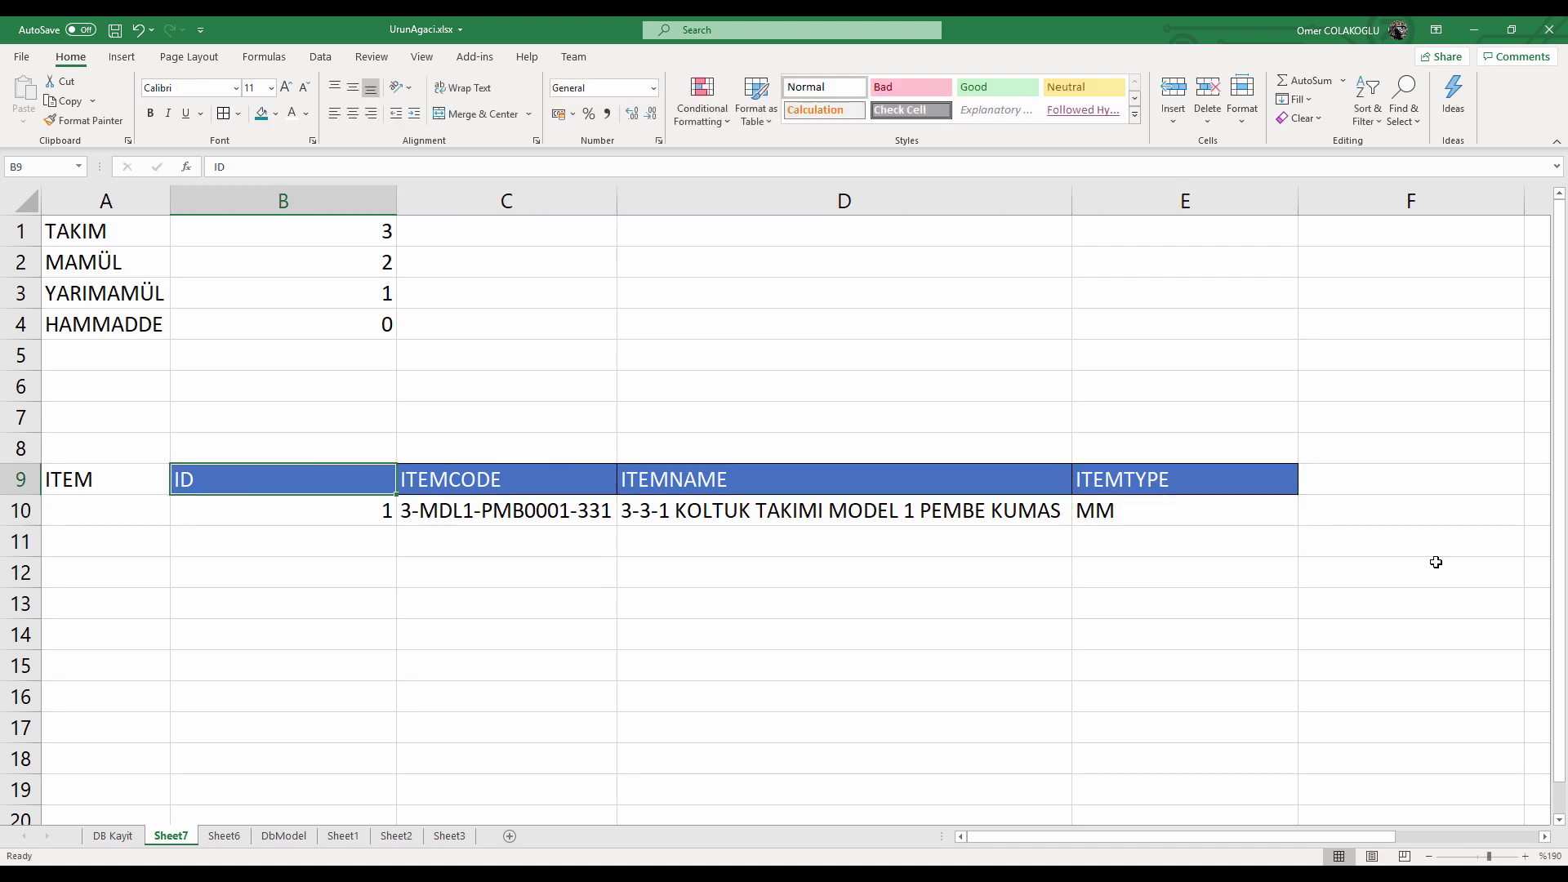
key(Down)
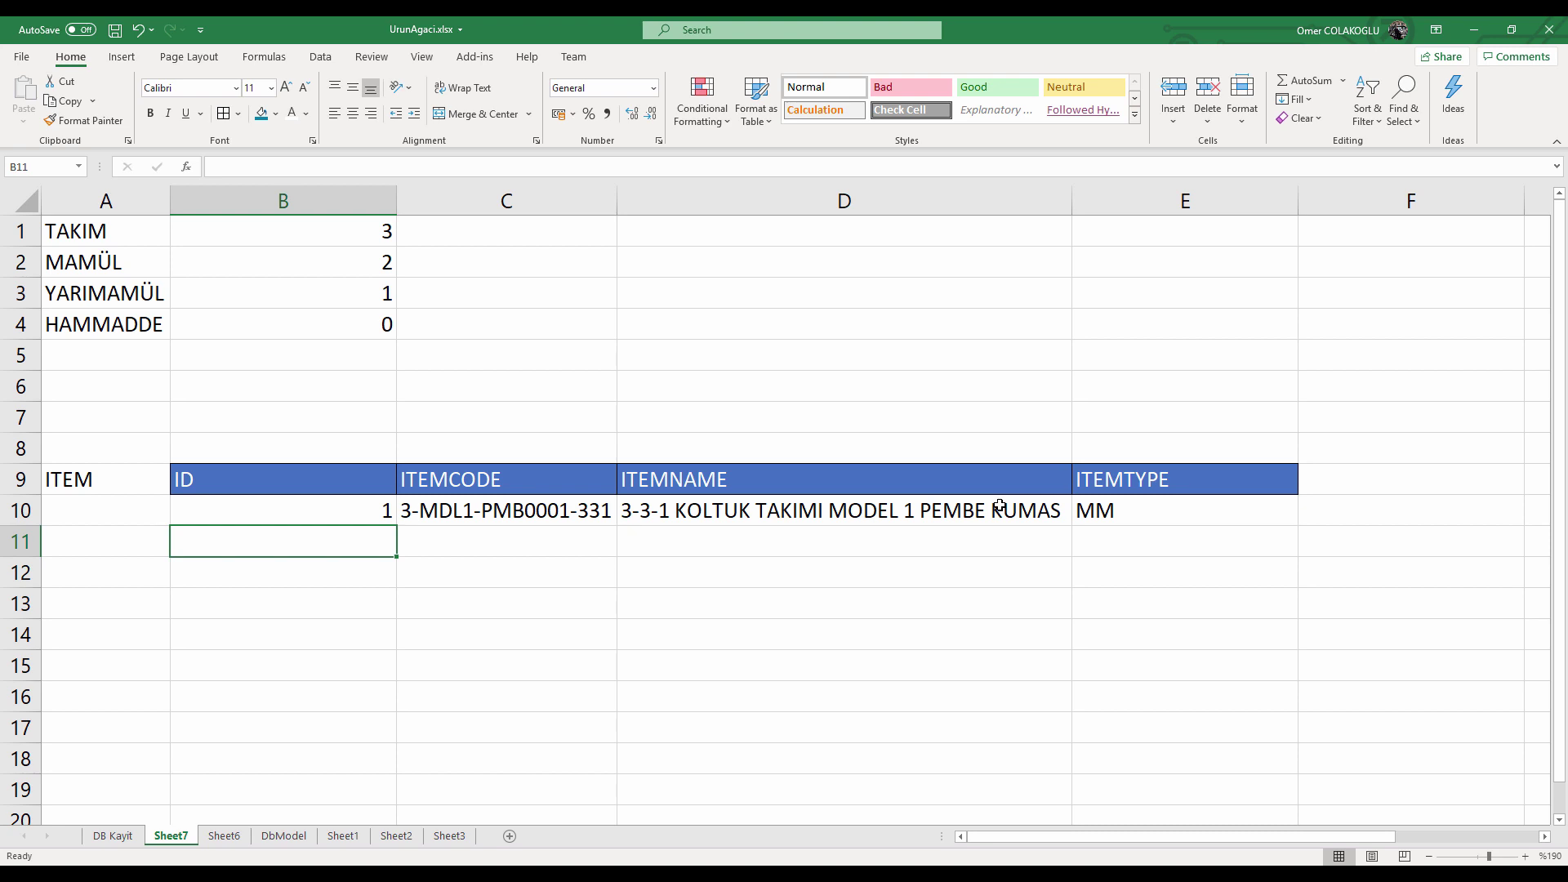
text(2)
key(Return)
Copy the first item's code from C10 into C11.
key(Up)
key(Right)
key(Up)
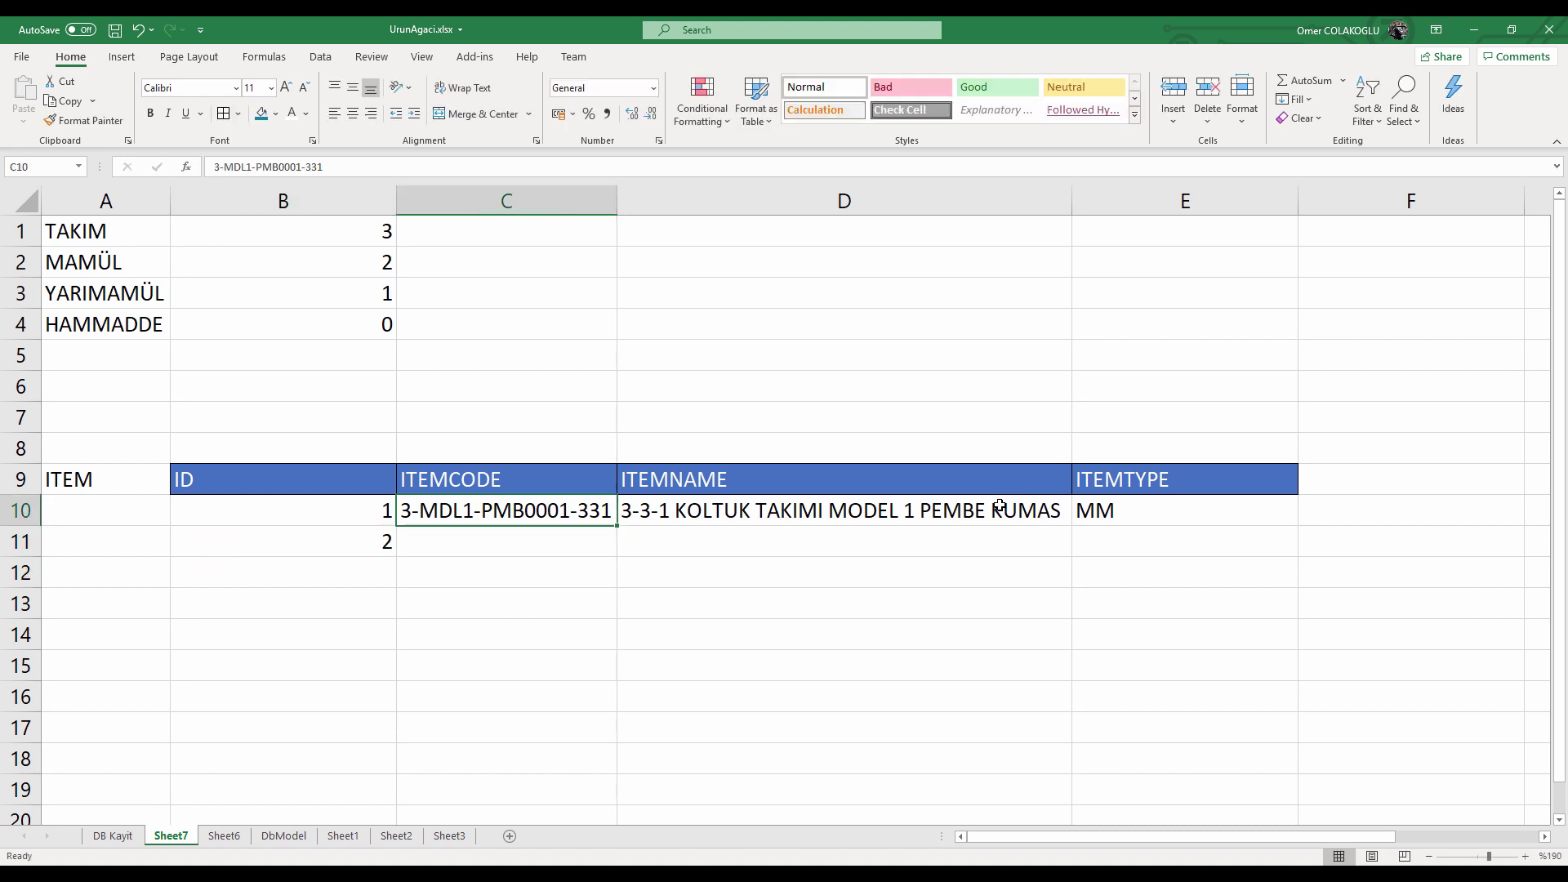
key(ctrl+c)
key(Down)
key(ctrl+v)
key(Left)
key(Right)
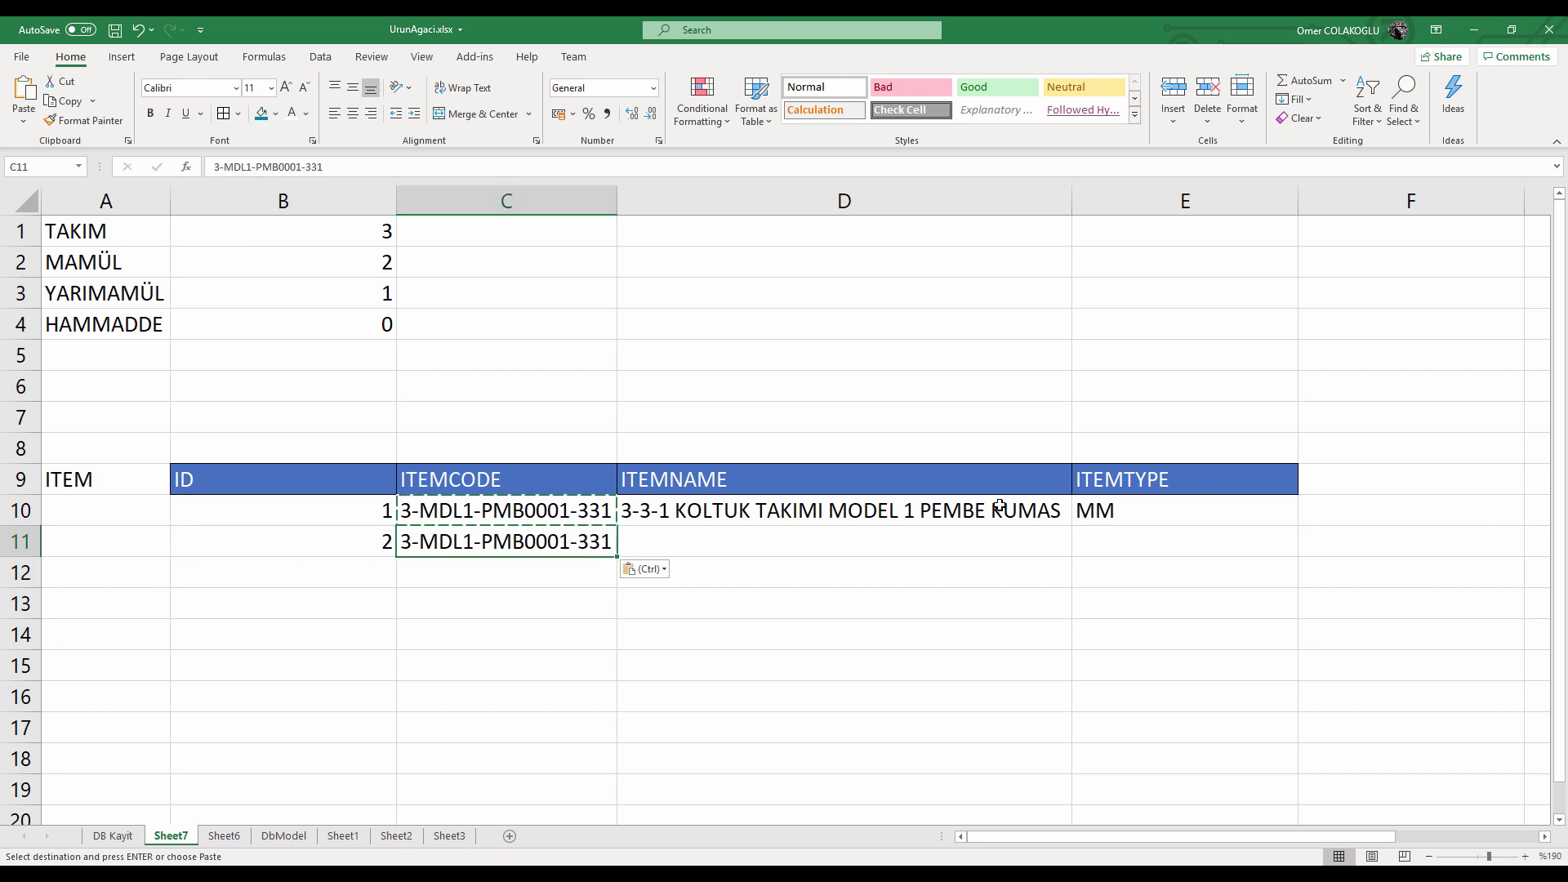
key(Escape)
Change the item code in C11 to 2-MDL1-PMB0001-003.
double_click(406, 542)
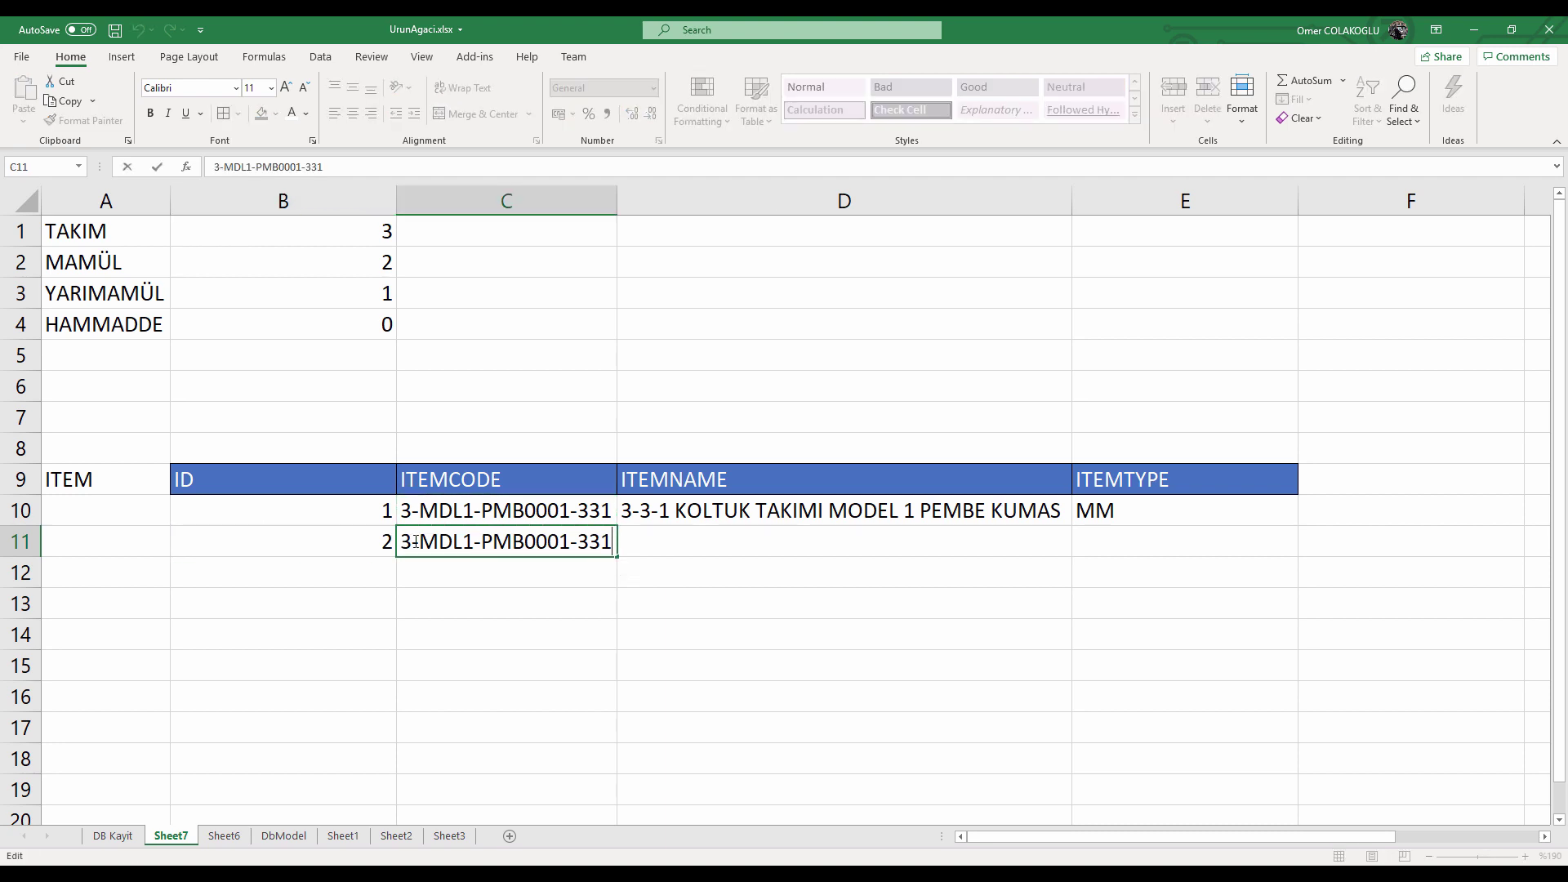
key(BackSpace)
text(2)
drag(420, 543, 580, 543)
click(561, 545)
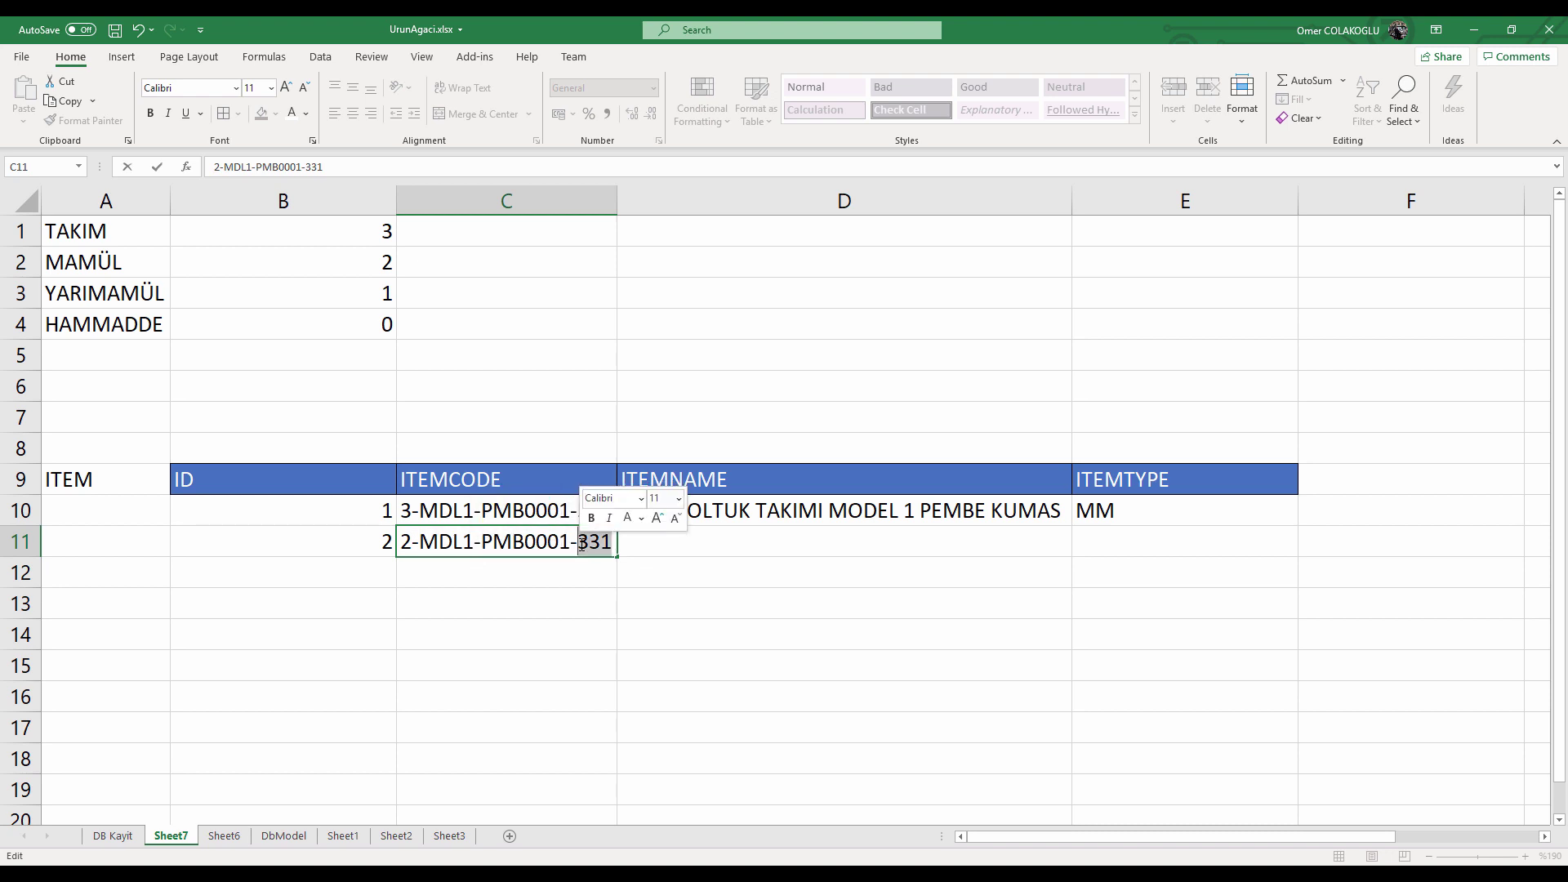
text(003)
key(Return)
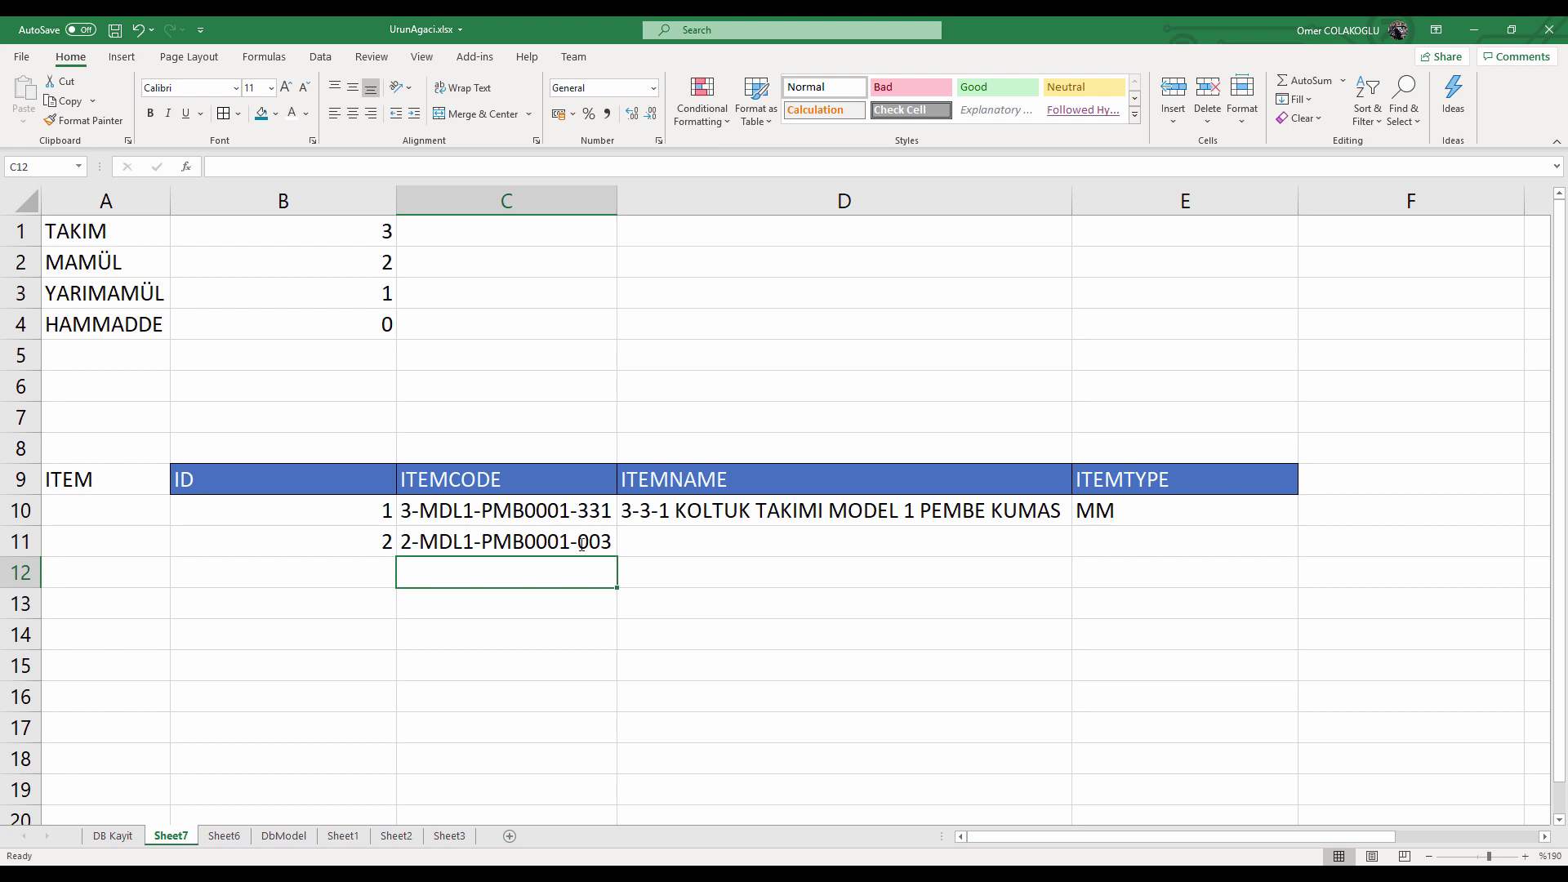
Enter the item name UCLU KOLTUK MODEL 1 PEMBE KUMAS and the item type MM for the second item in row 11.
key(Up)
key(Right)
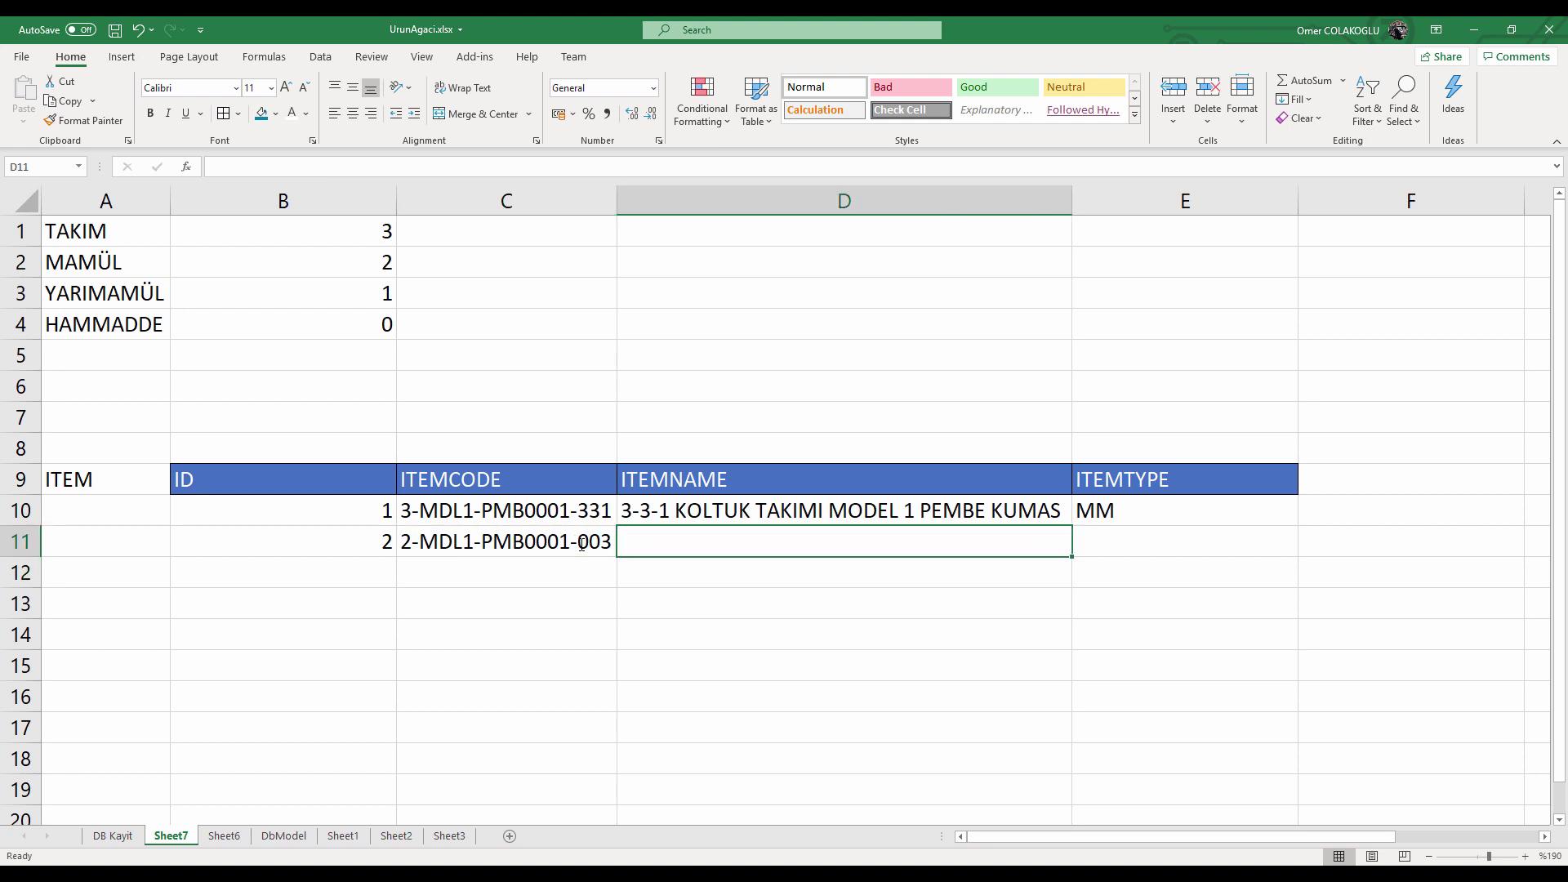
text(UCLU KOLTU)
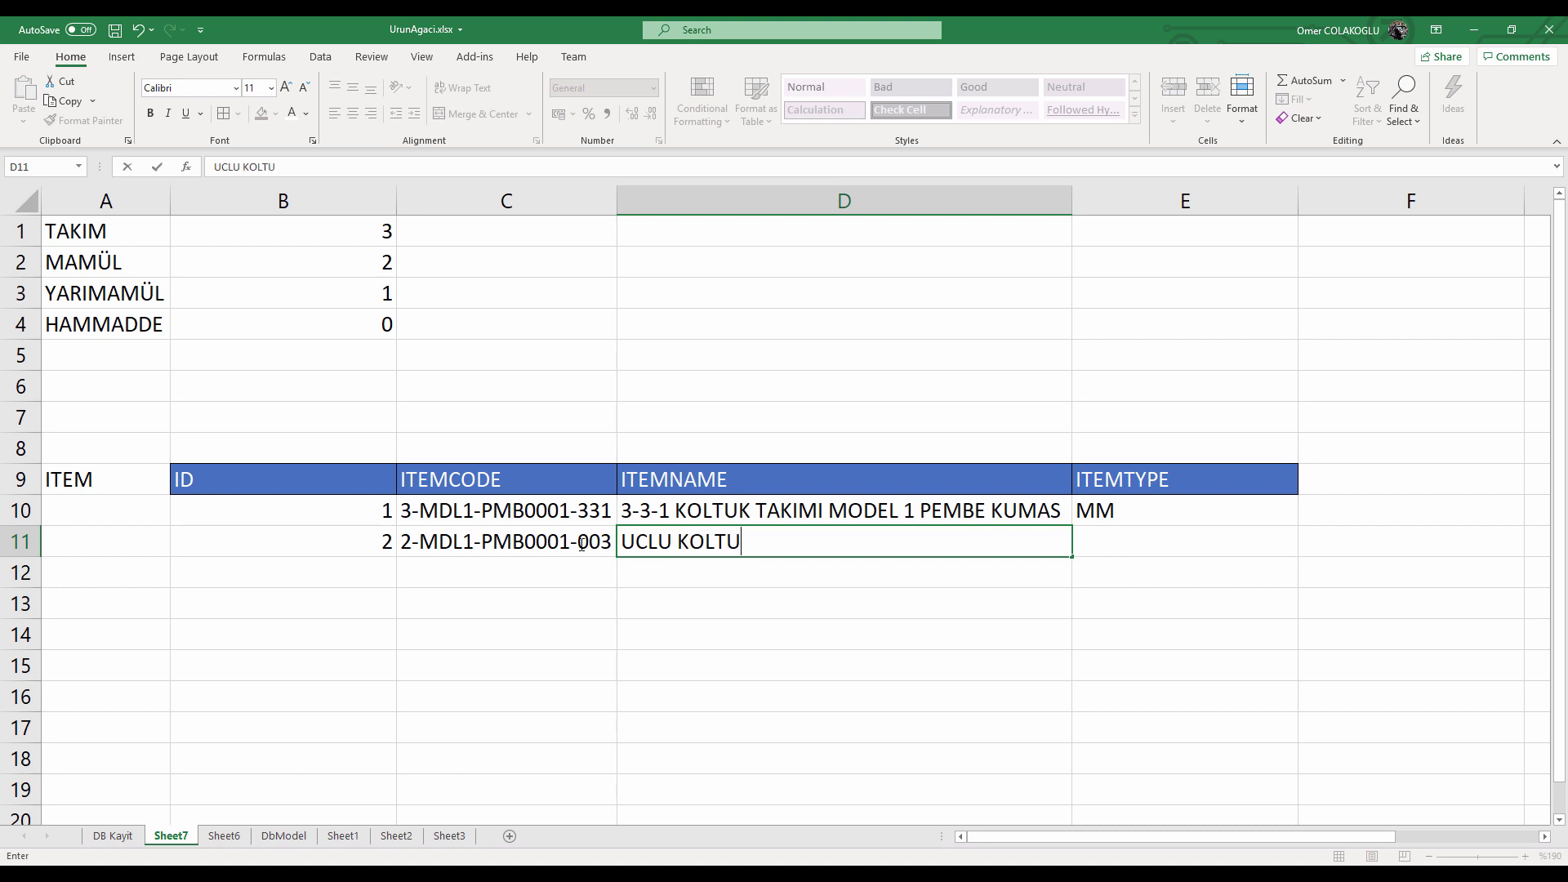
text(K MODEL 1 PEMBE)
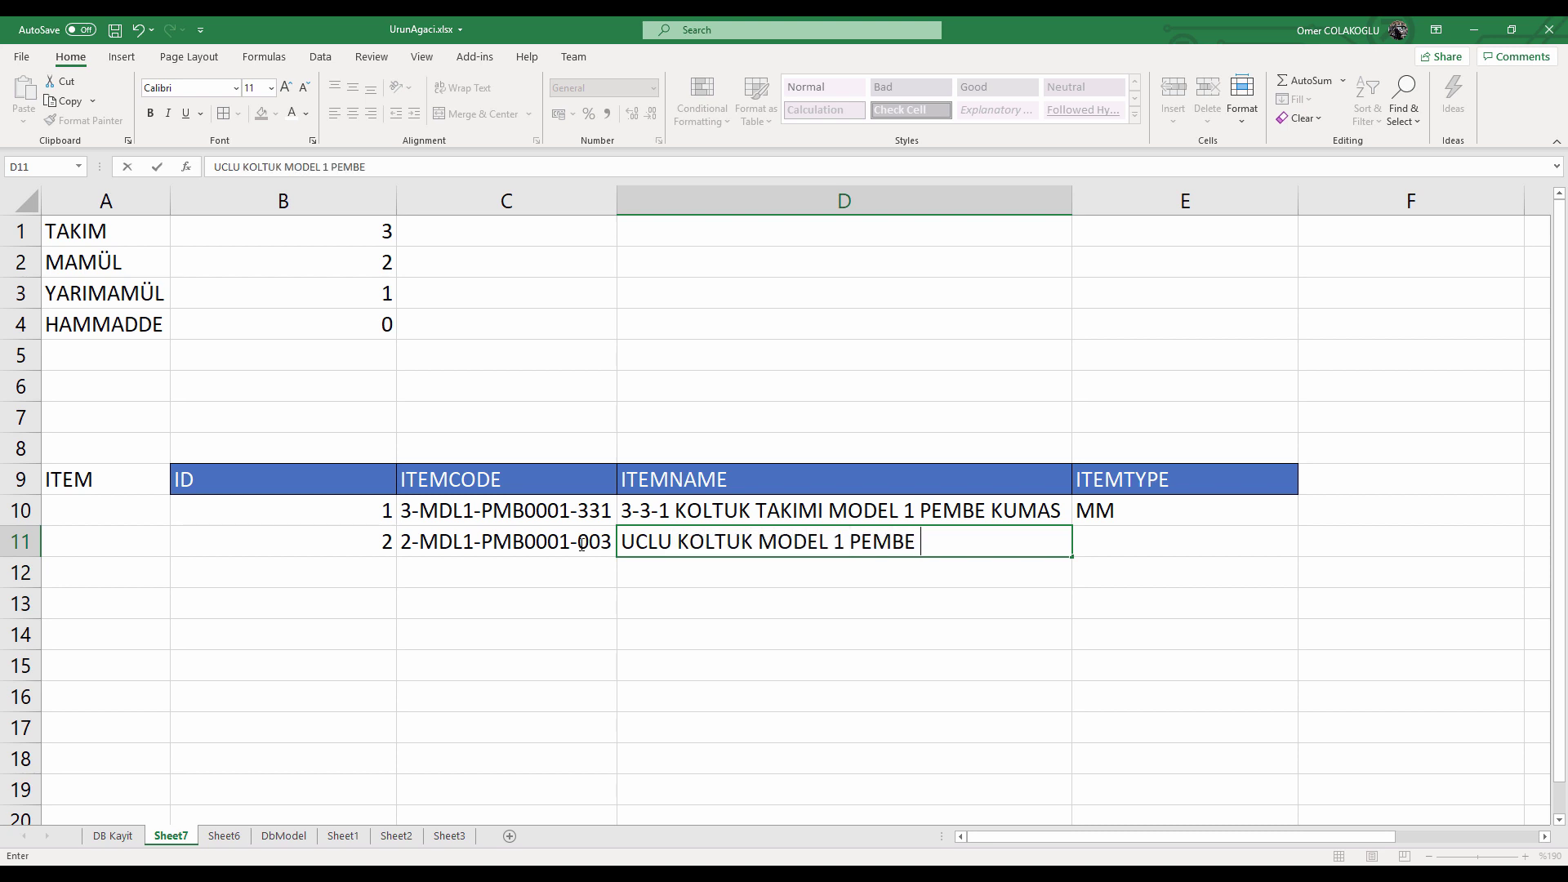
text( KUMAS)
key(Return)
key(Up)
key(Right)
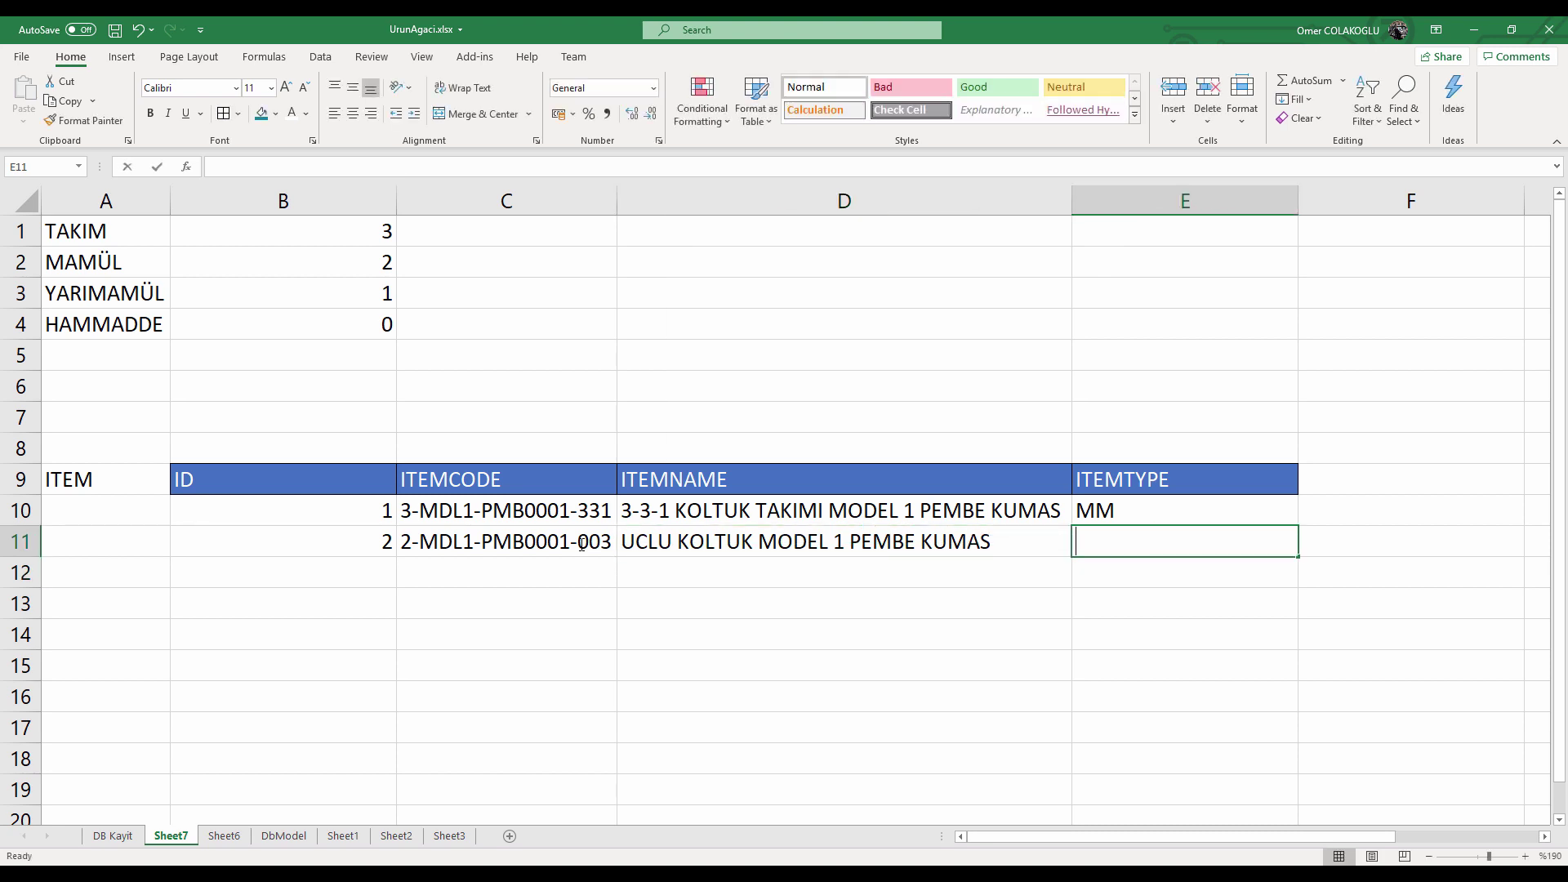
text(MM)
key(Return)
Duplicate the item in row 11 into row 12 and set the copy's ID to 3.
key(Left)
key(Left)
key(Left)
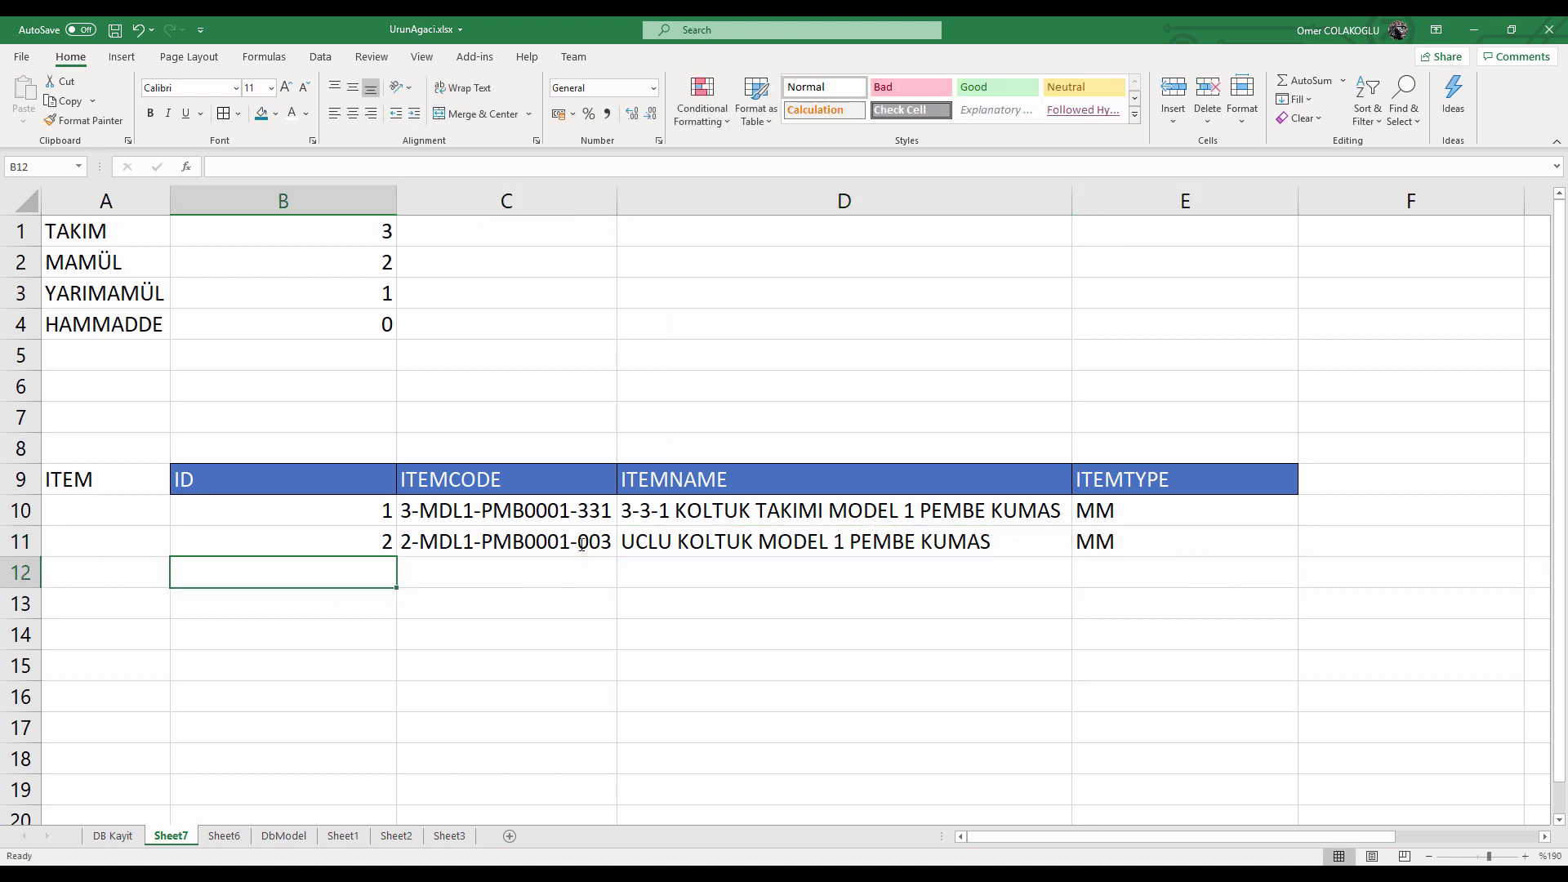
key(Up)
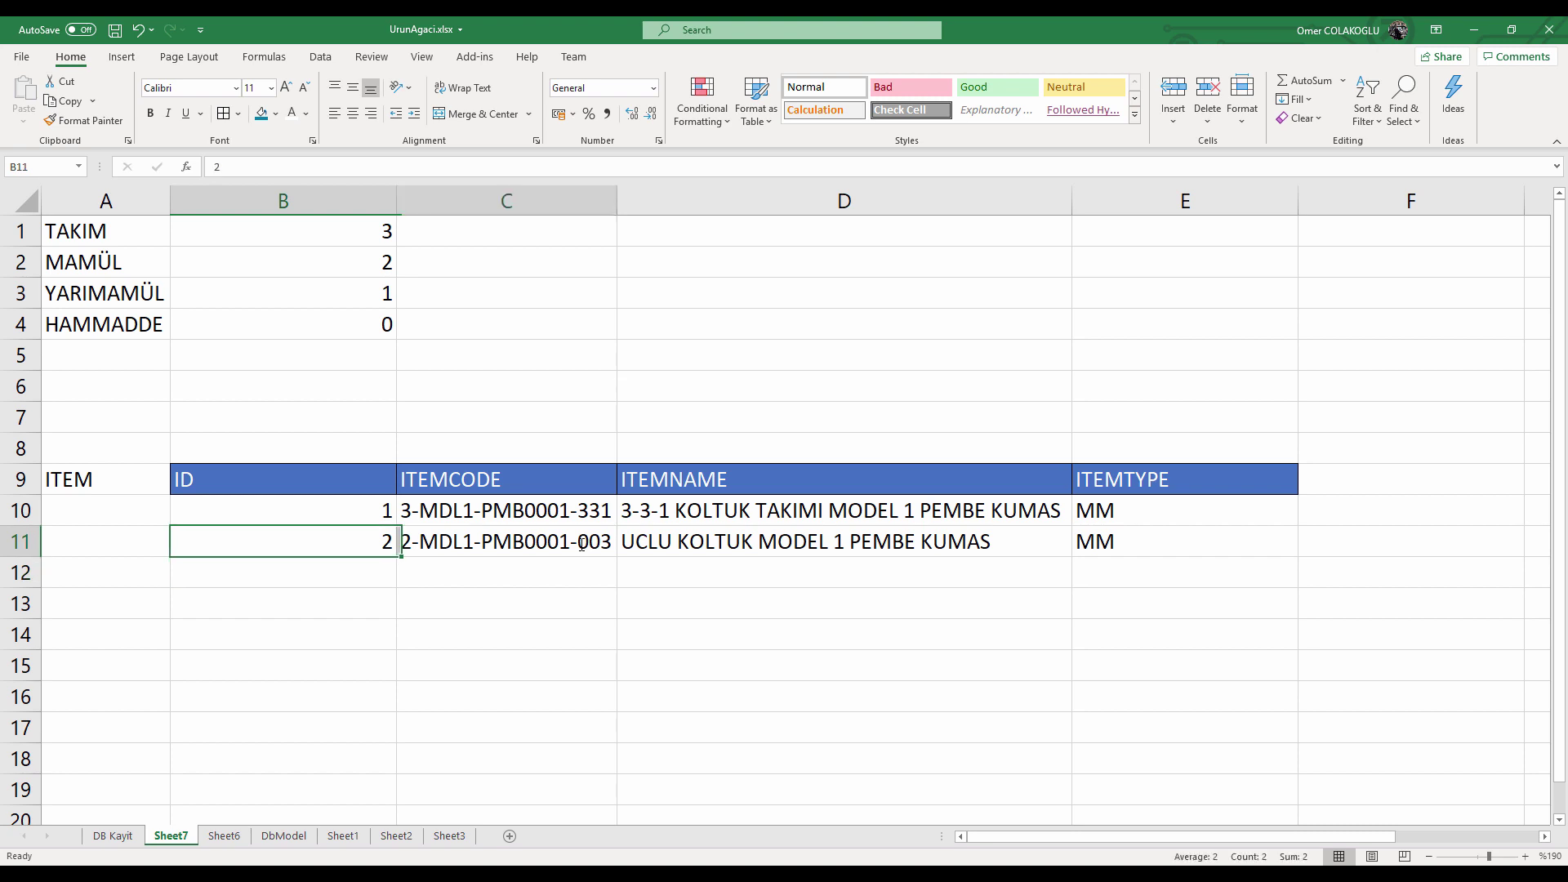
key(shift+Right)
key(shift+Right)
key(shift+Right)
key(ctrl+c)
key(Down)
key(ctrl+v)
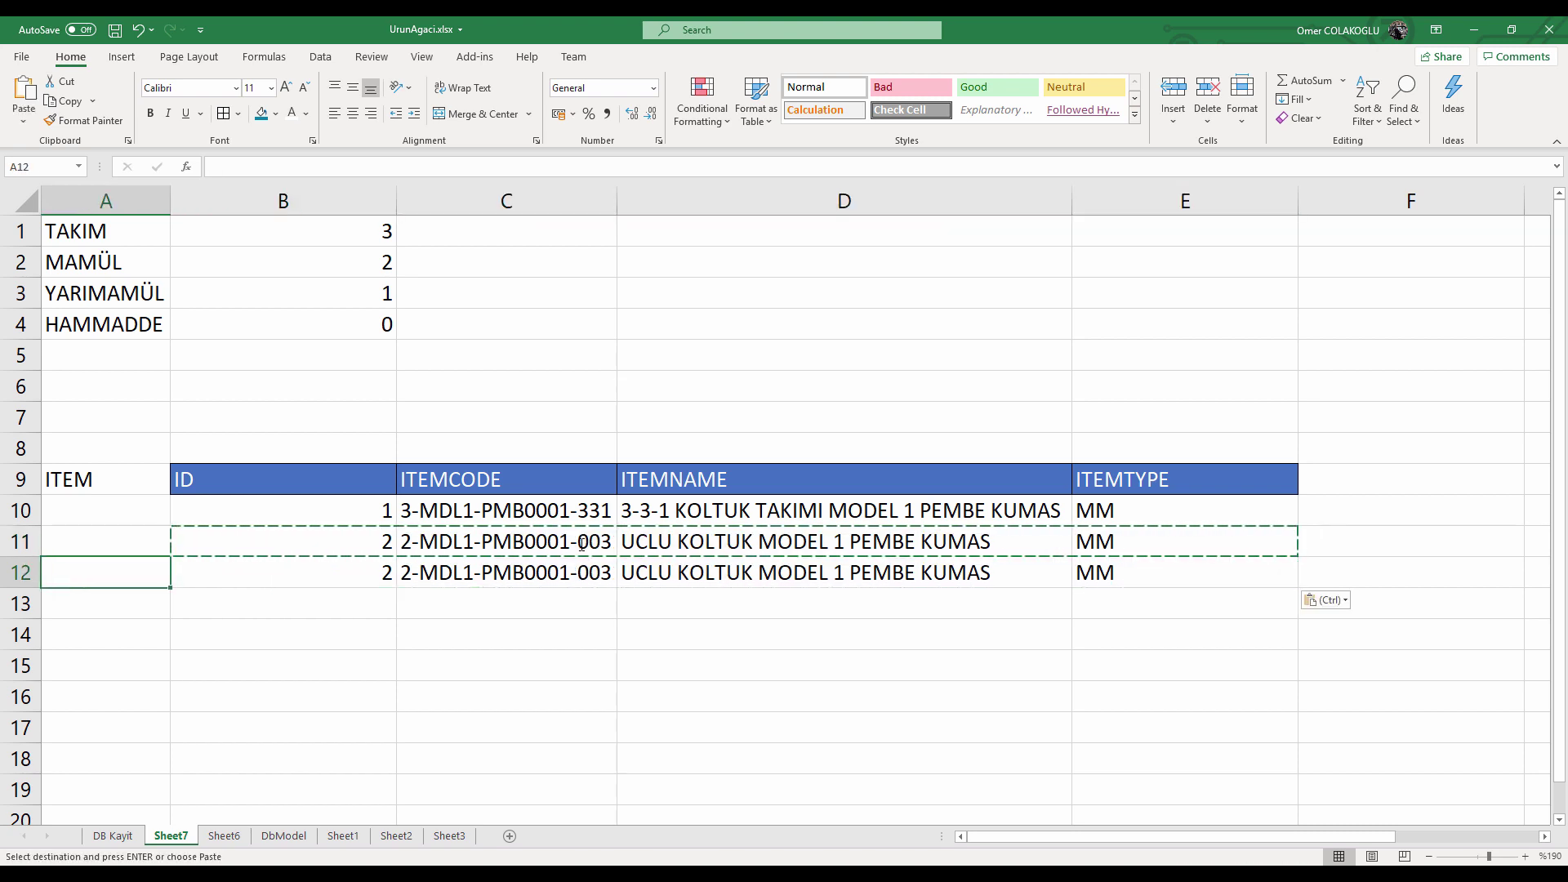
text(3)
key(Return)
Change the item code in C12 to 2-MDL1-PMB0001-001.
key(Up)
key(Right)
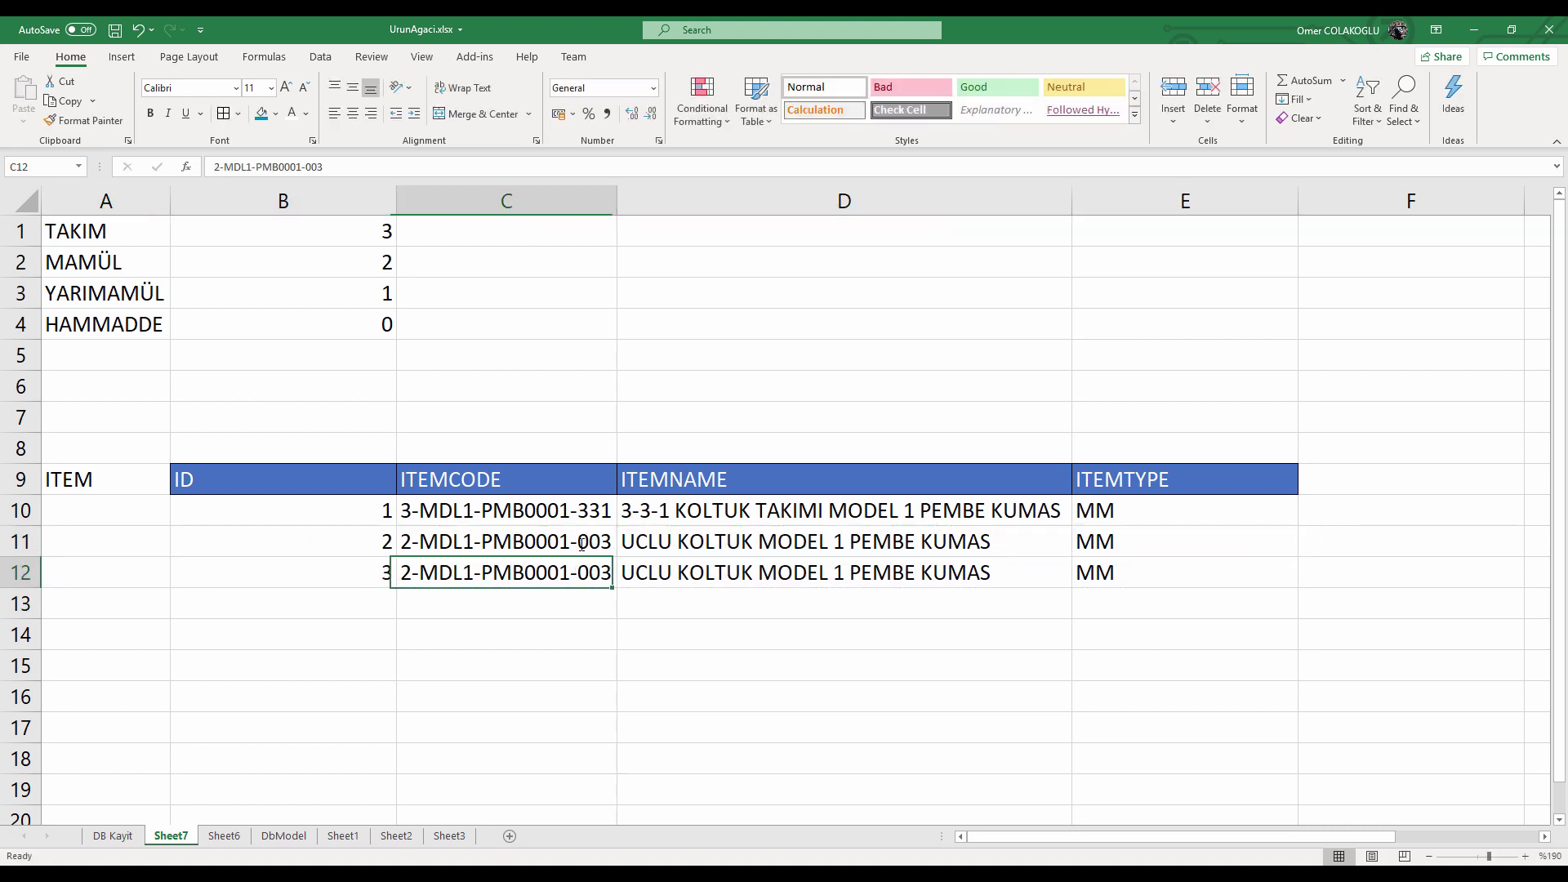
key(F2)
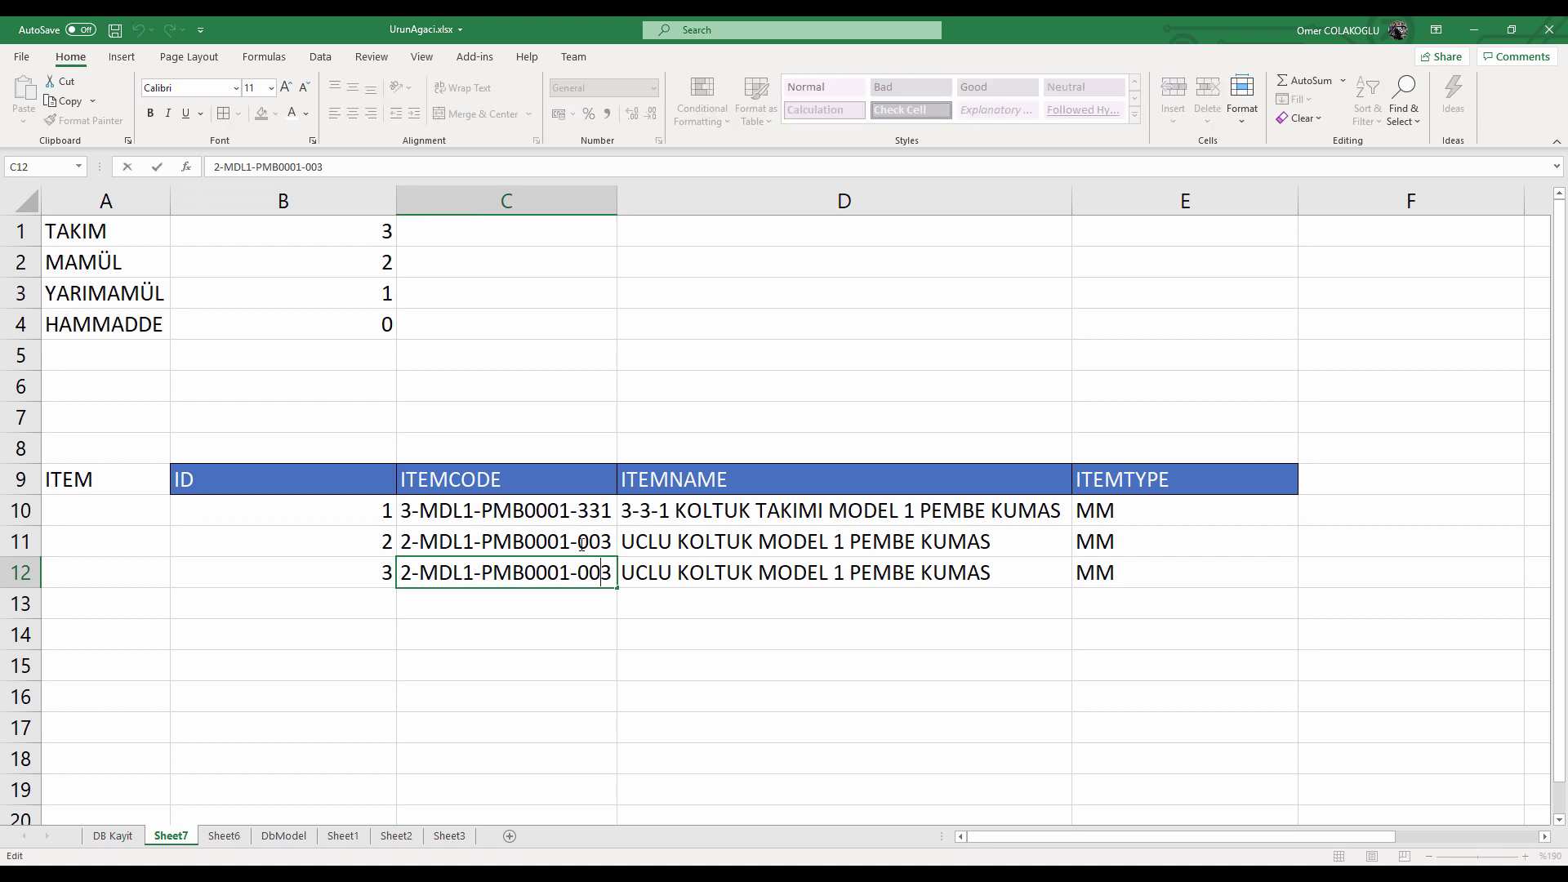
key(Left)
key(Left)
key(Left)
key(Left)
key(Left)
key(Left)
drag(605, 571, 651, 600)
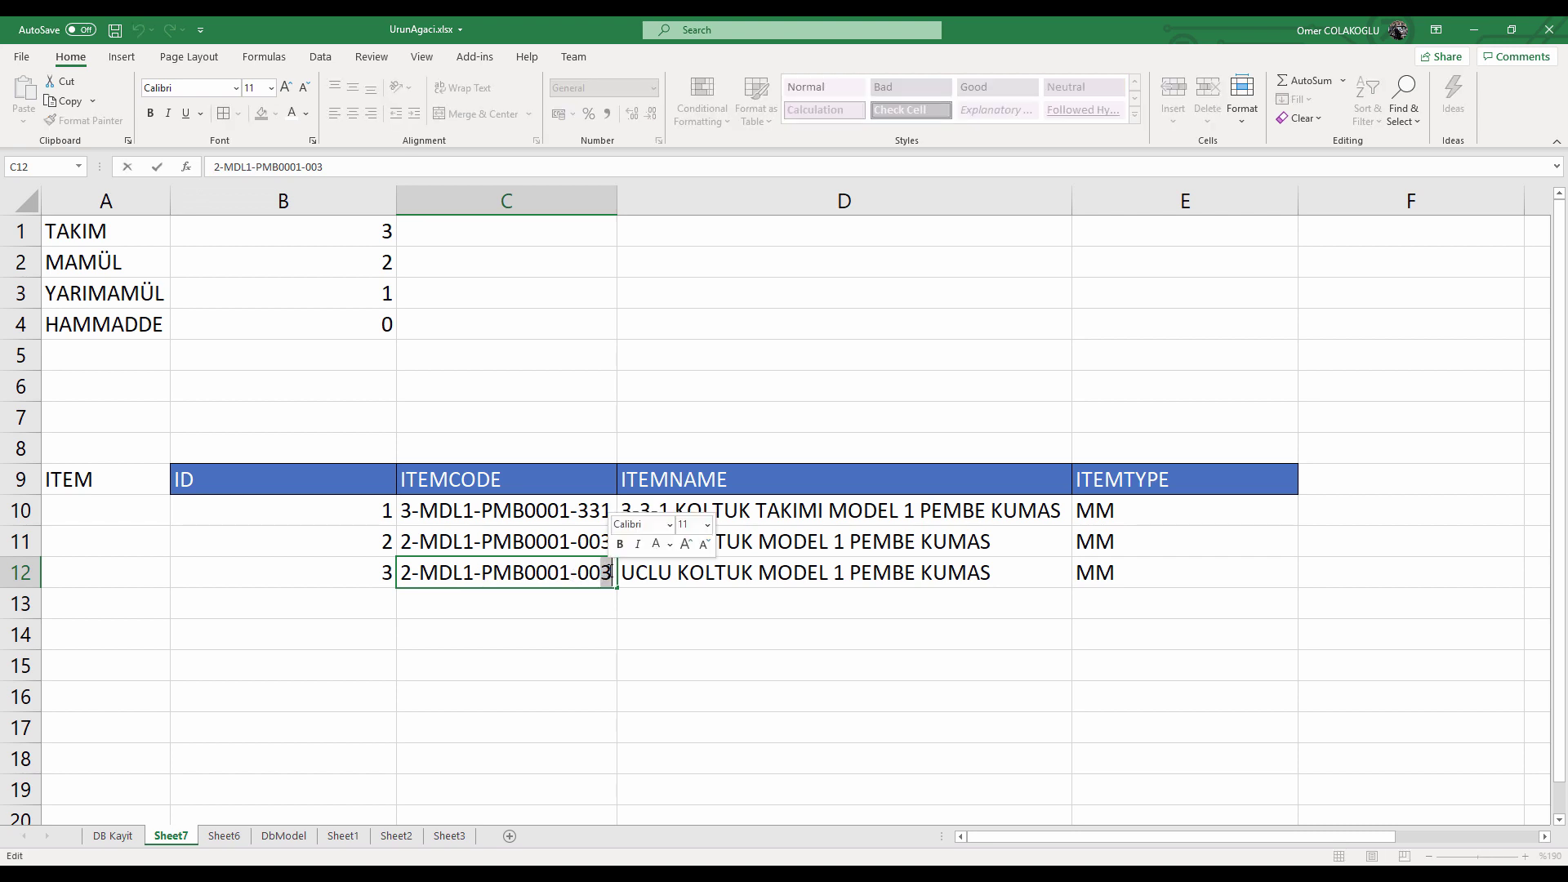
text(1)
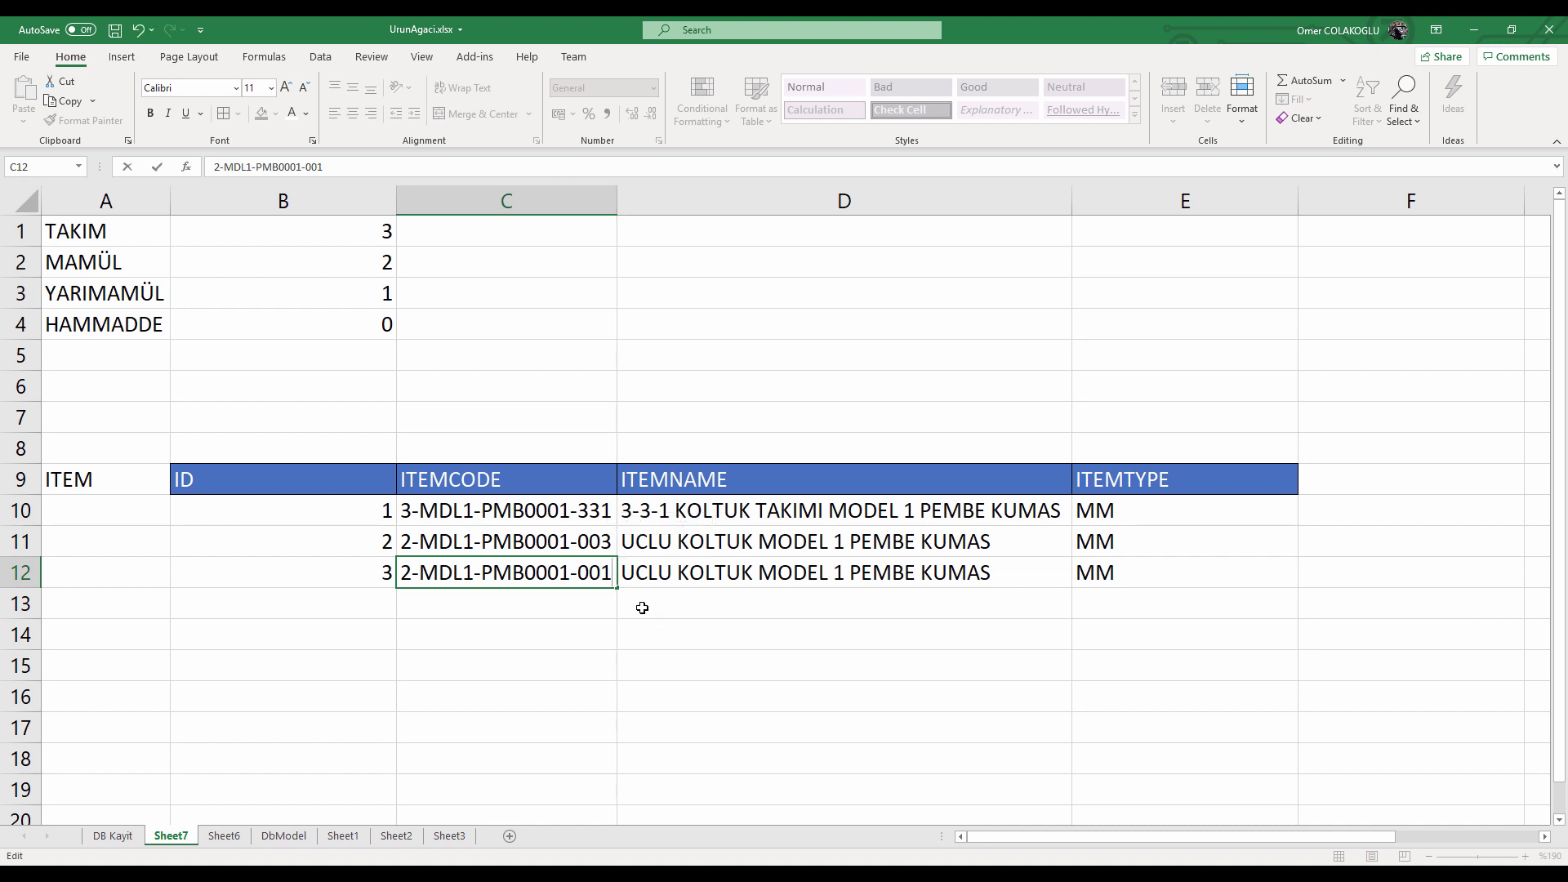
click(645, 606)
Replace UCLU with TEKLI in the item name in D12.
click(768, 572)
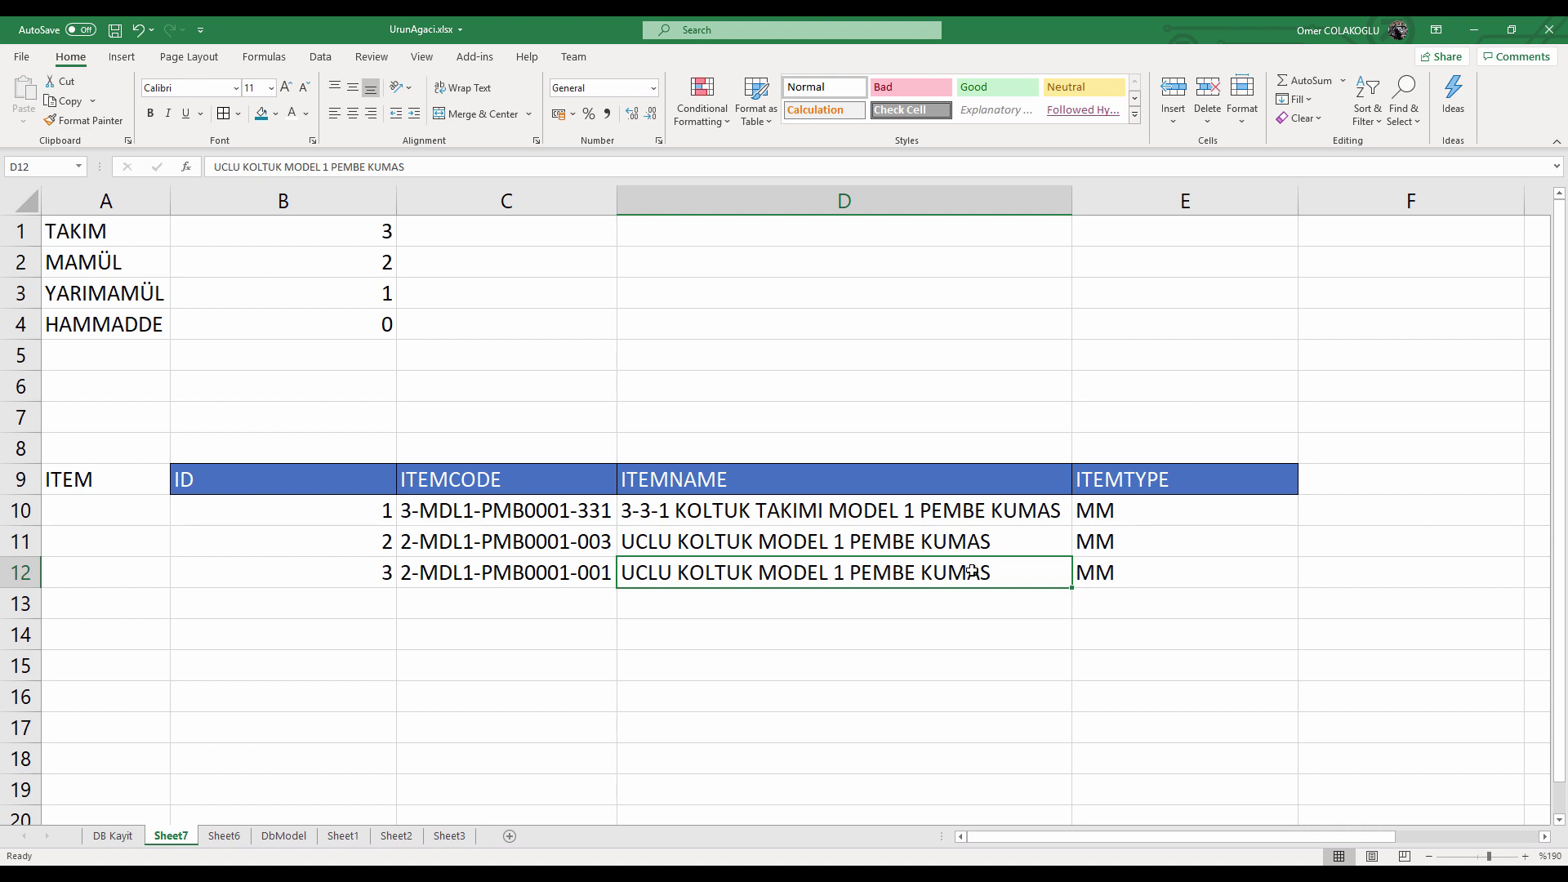
double_click(672, 572)
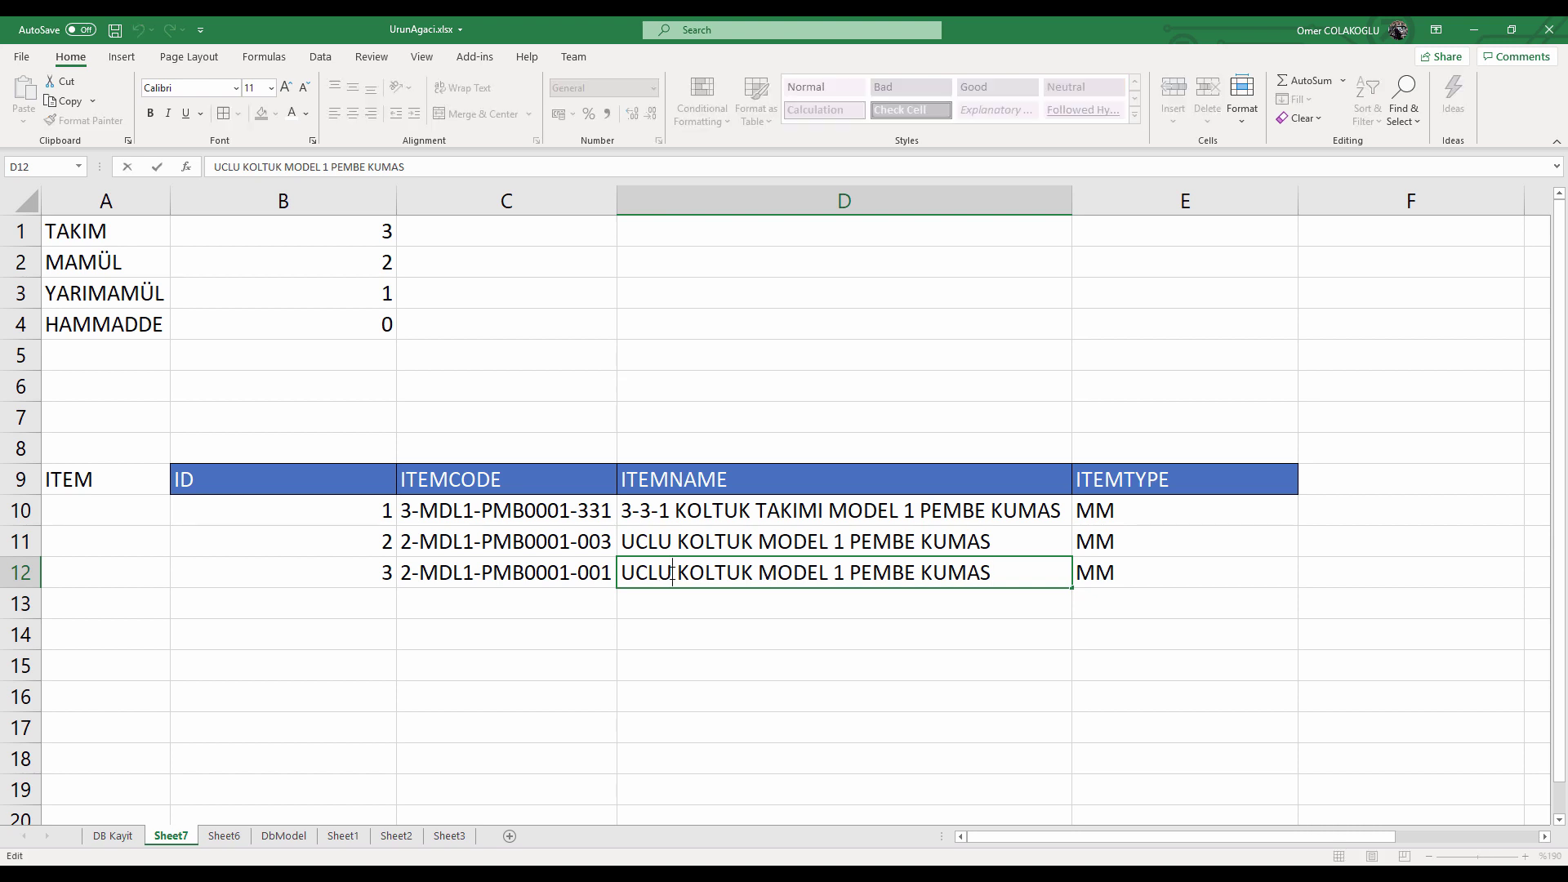
key(BackSpace)
key(BackSpace)
key(BackSpace)
key(BackSpace)
text(TEKLI)
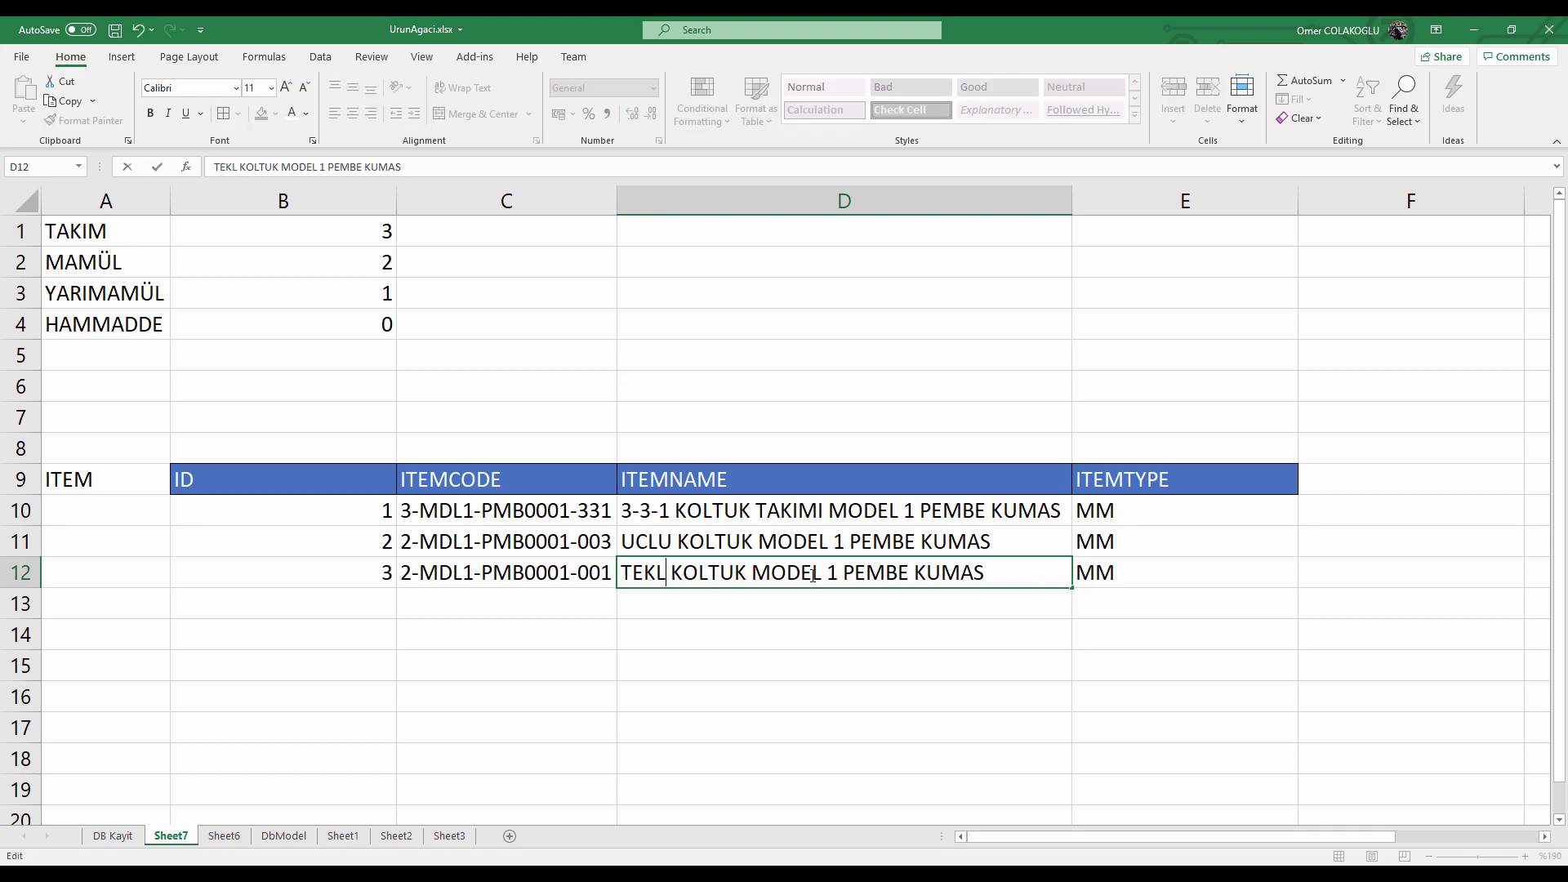
click(816, 596)
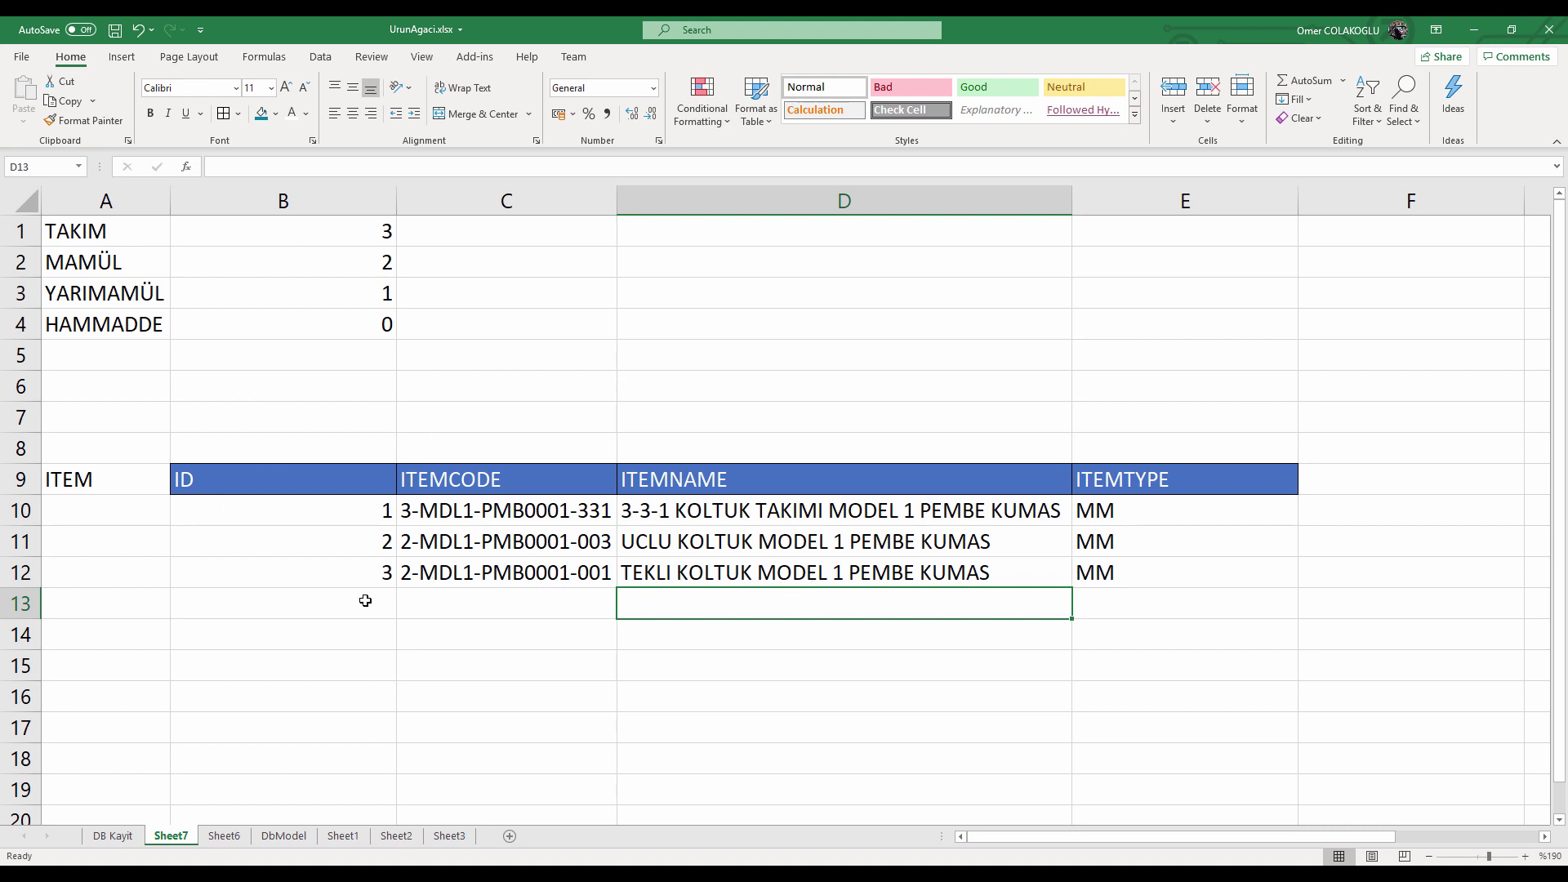
Start the fourth item in row 13 with the item name KIRLENT BORDO KUMAS and ID 4.
key(Up)
click(743, 600)
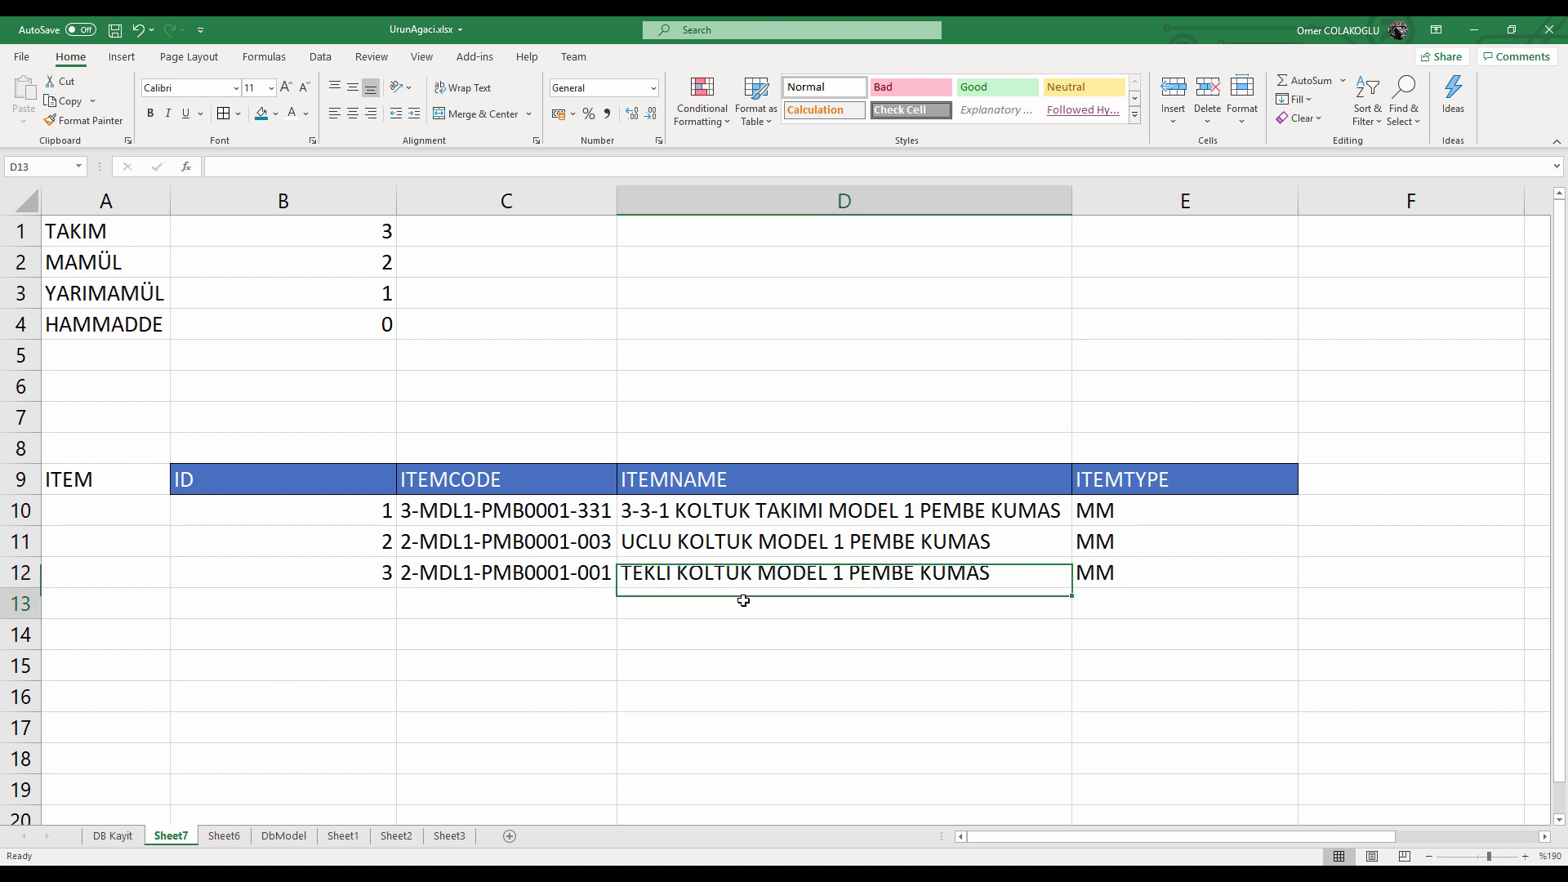
text(KIRLENT BO)
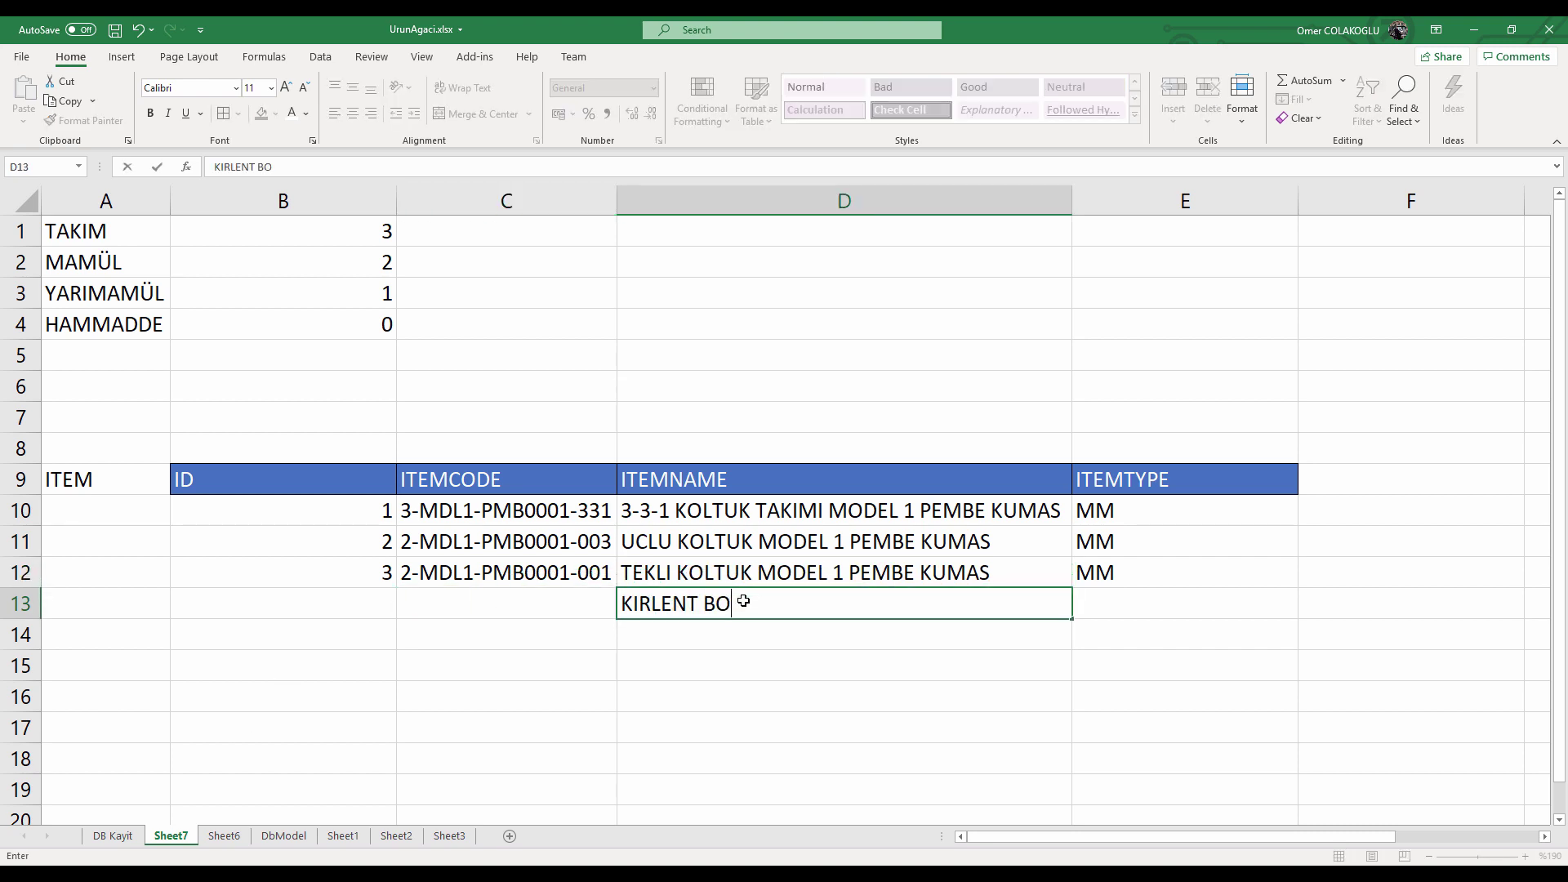
text(RDO KUMAS)
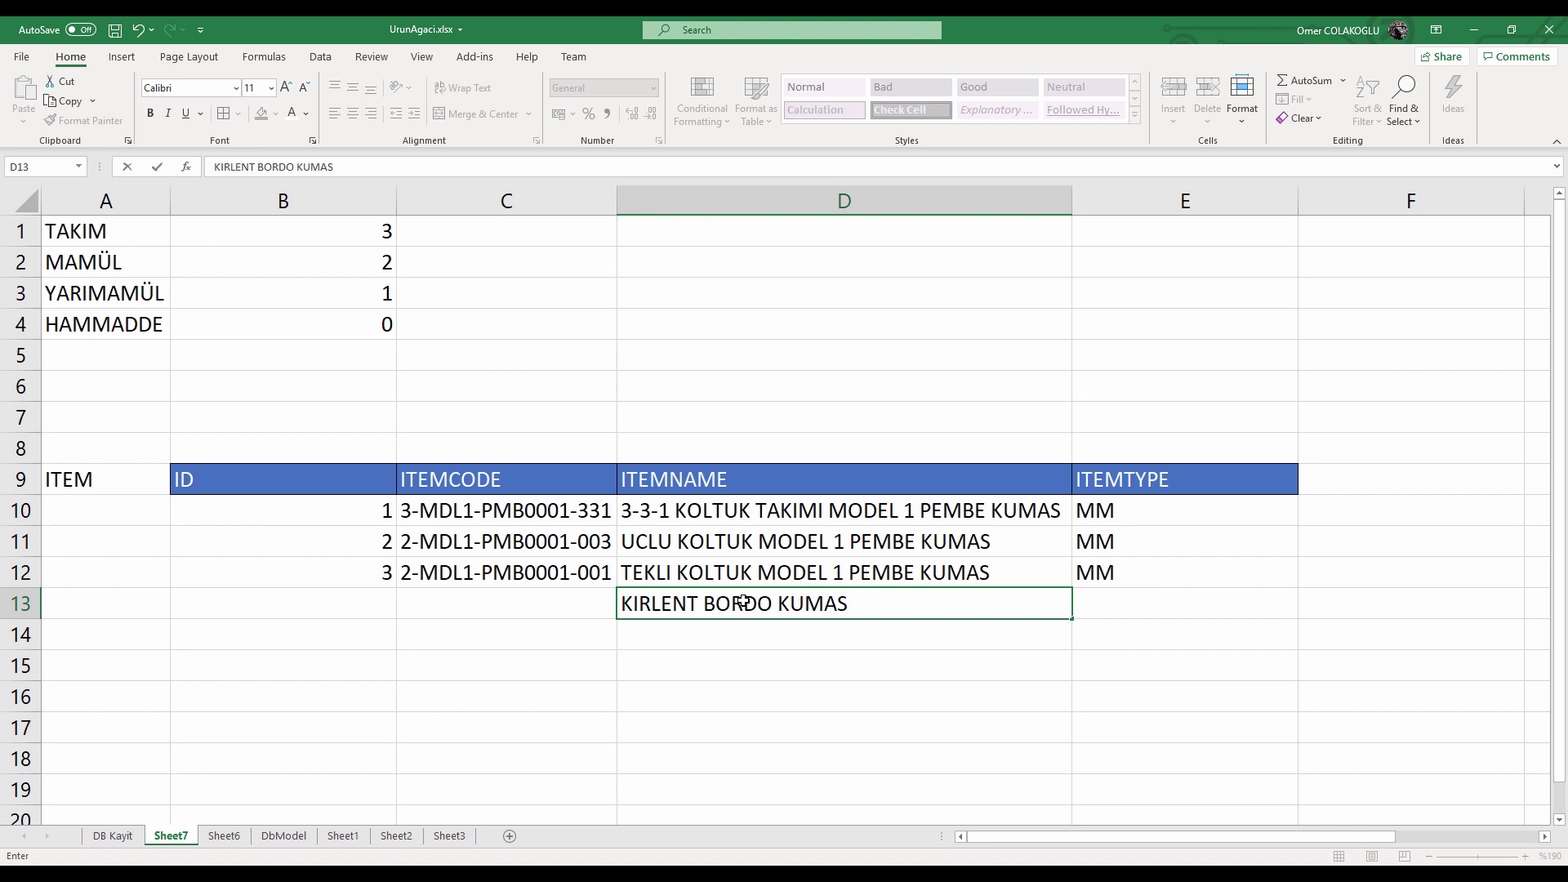
click(379, 611)
text(4)
key(Tab)
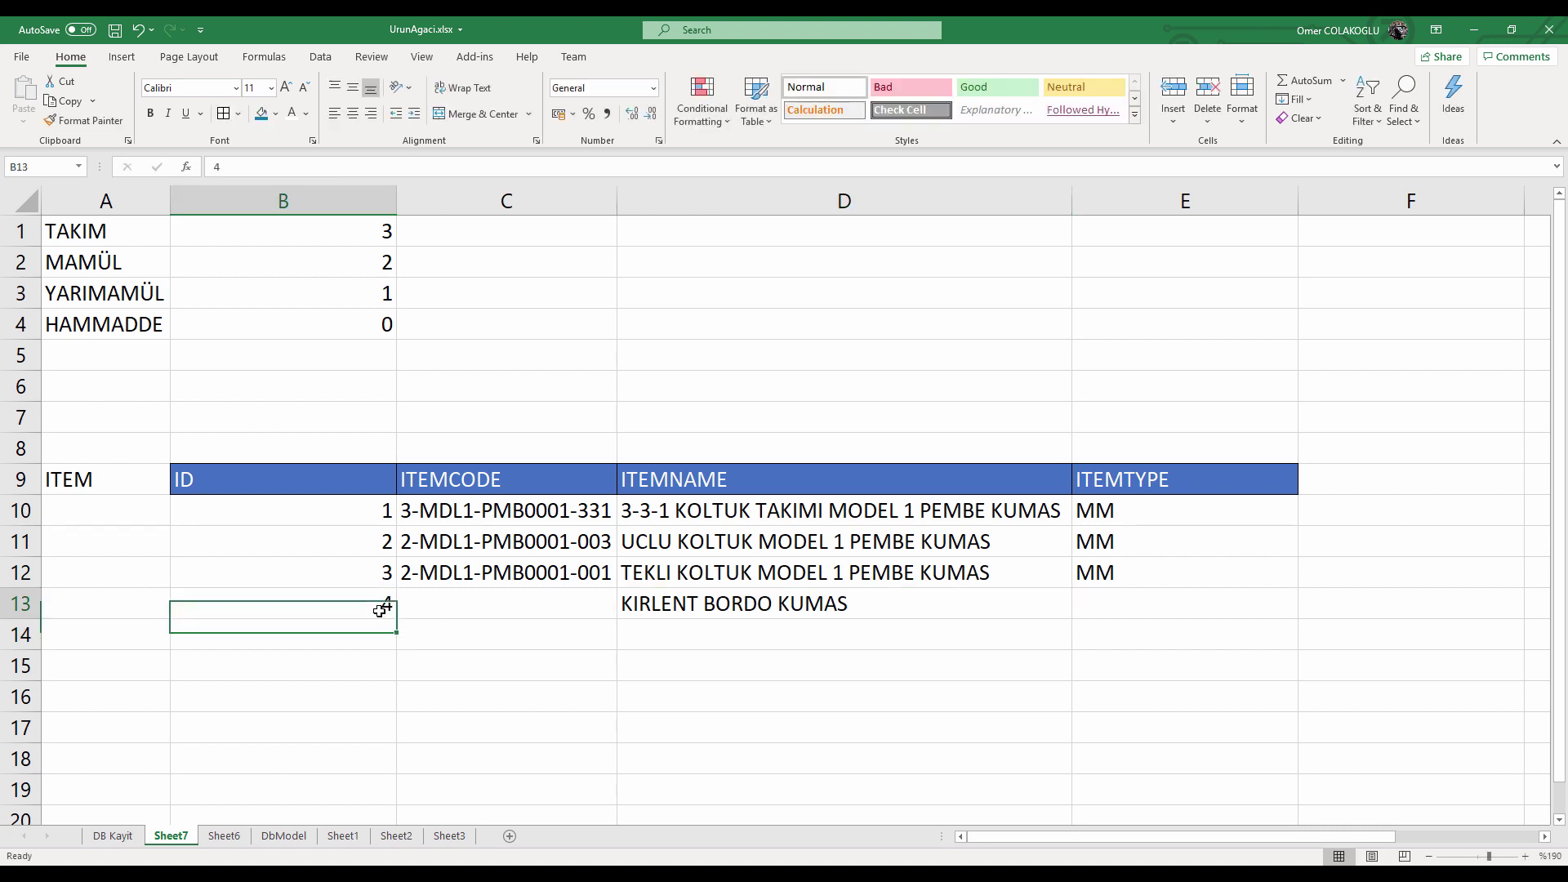
text(2-KRLN)
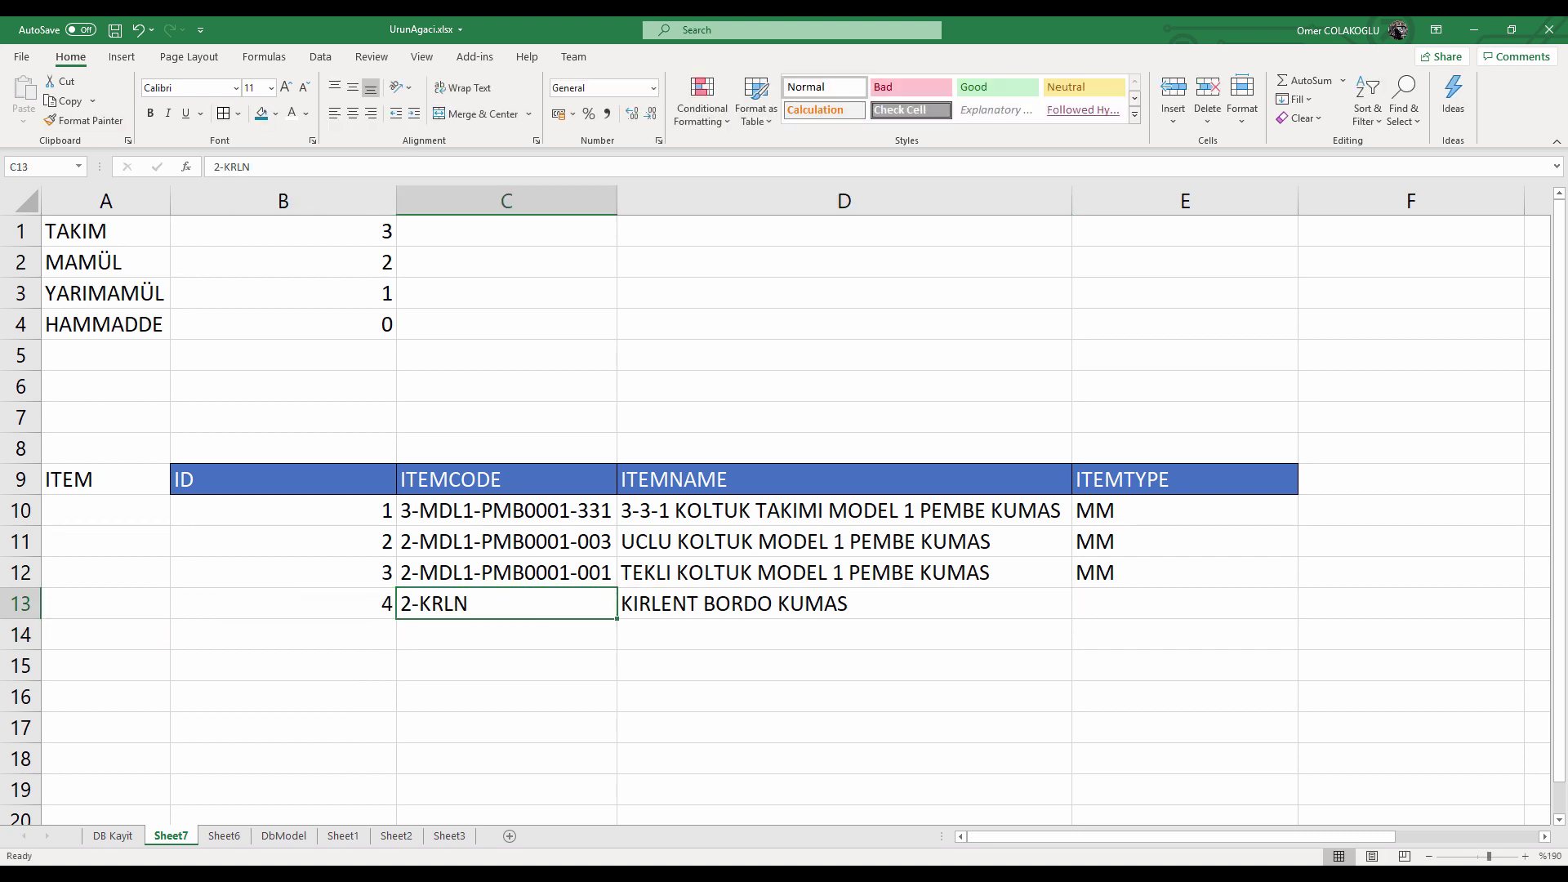
key(BackSpace)
key(BackSpace)
key(BackSpace)
key(BackSpace)
key(BackSpace)
key(BackSpace)
Enter the item code 2-KRLT-BRD0001 and the item type MM for the fourth item in row 13.
text(2-)
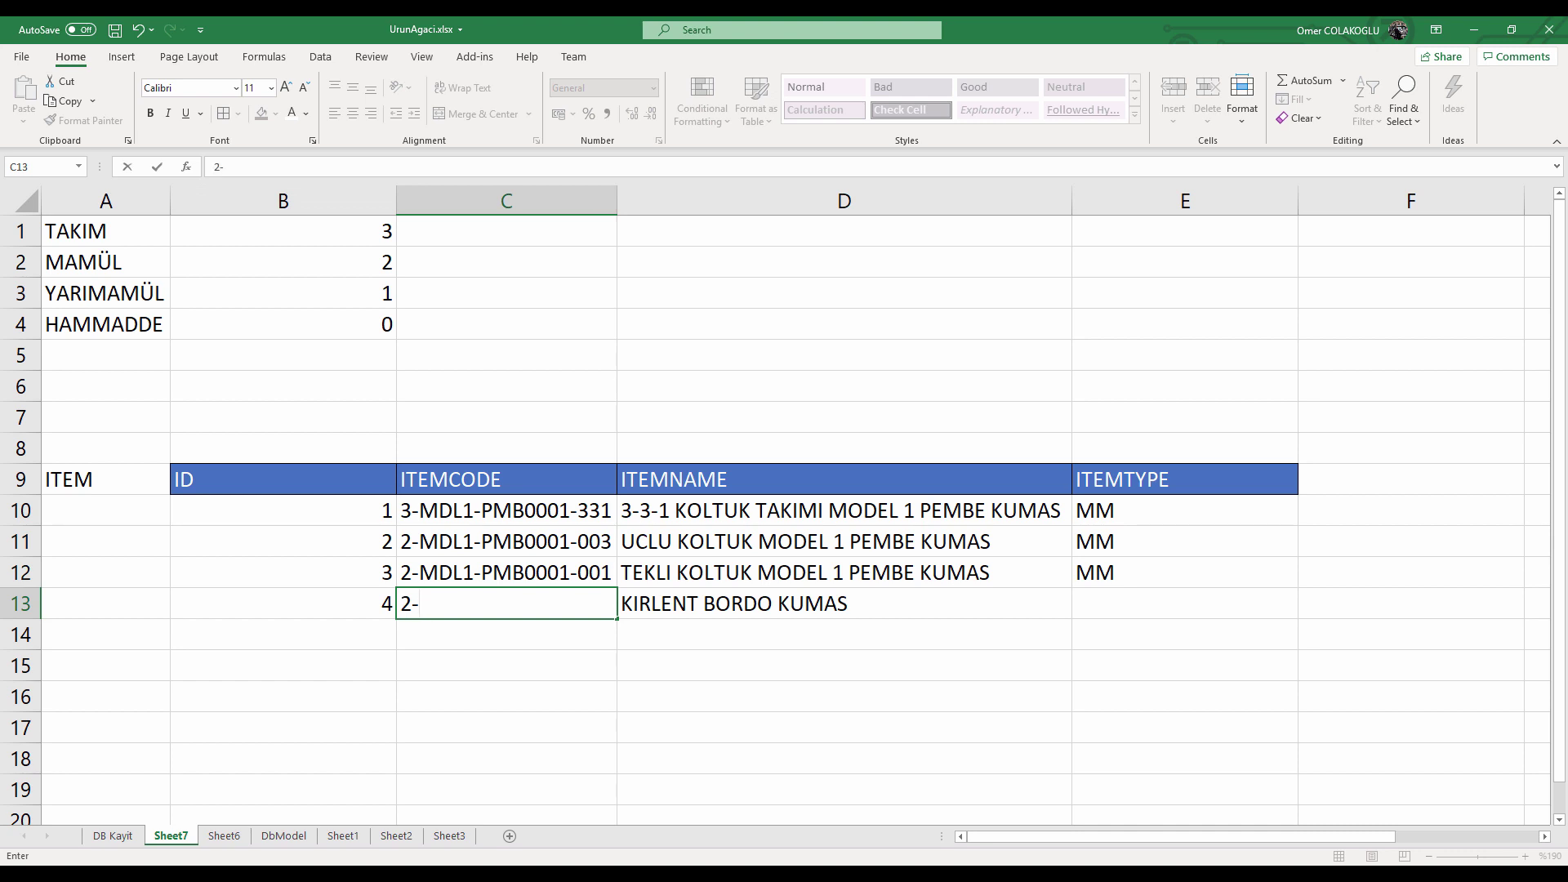
text(KRLT-BRD)
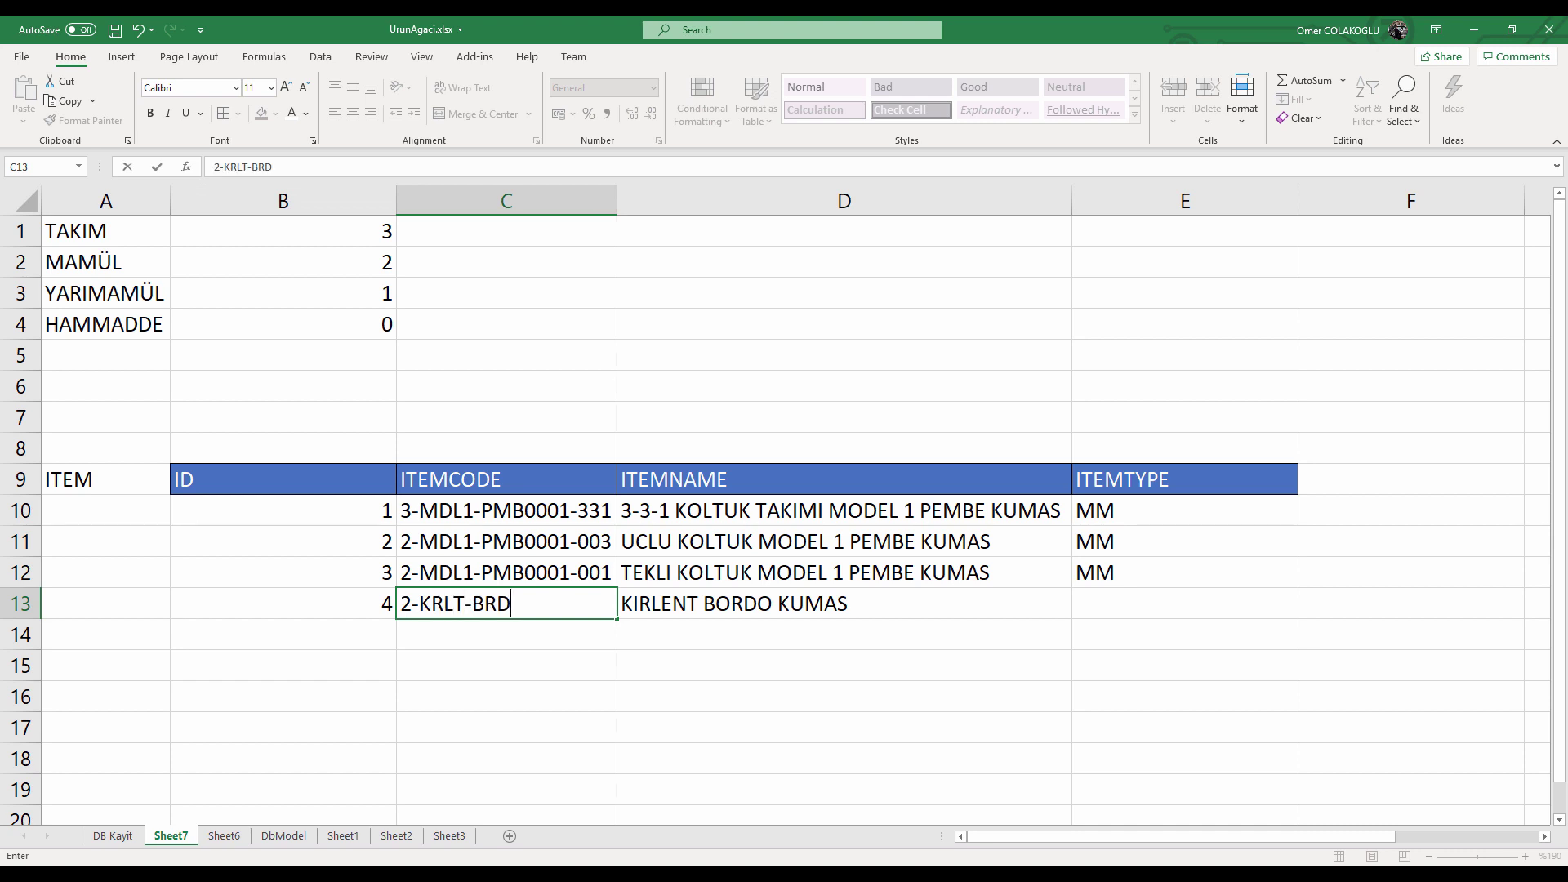
text(0001)
key(Return)
key(Up)
key(Right)
key(Right)
text(MM)
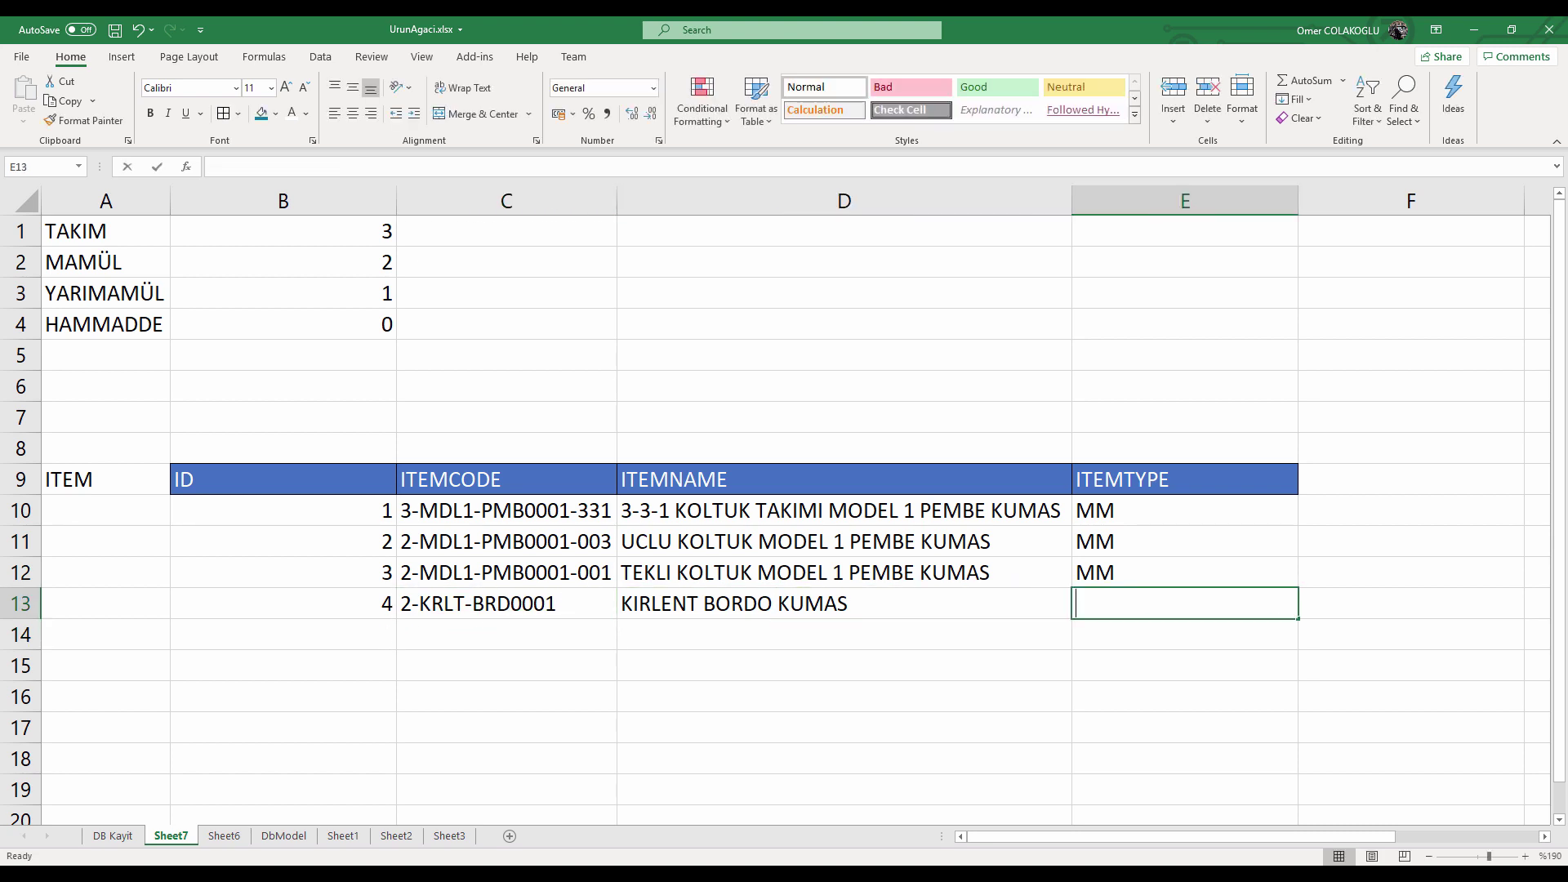
key(Return)
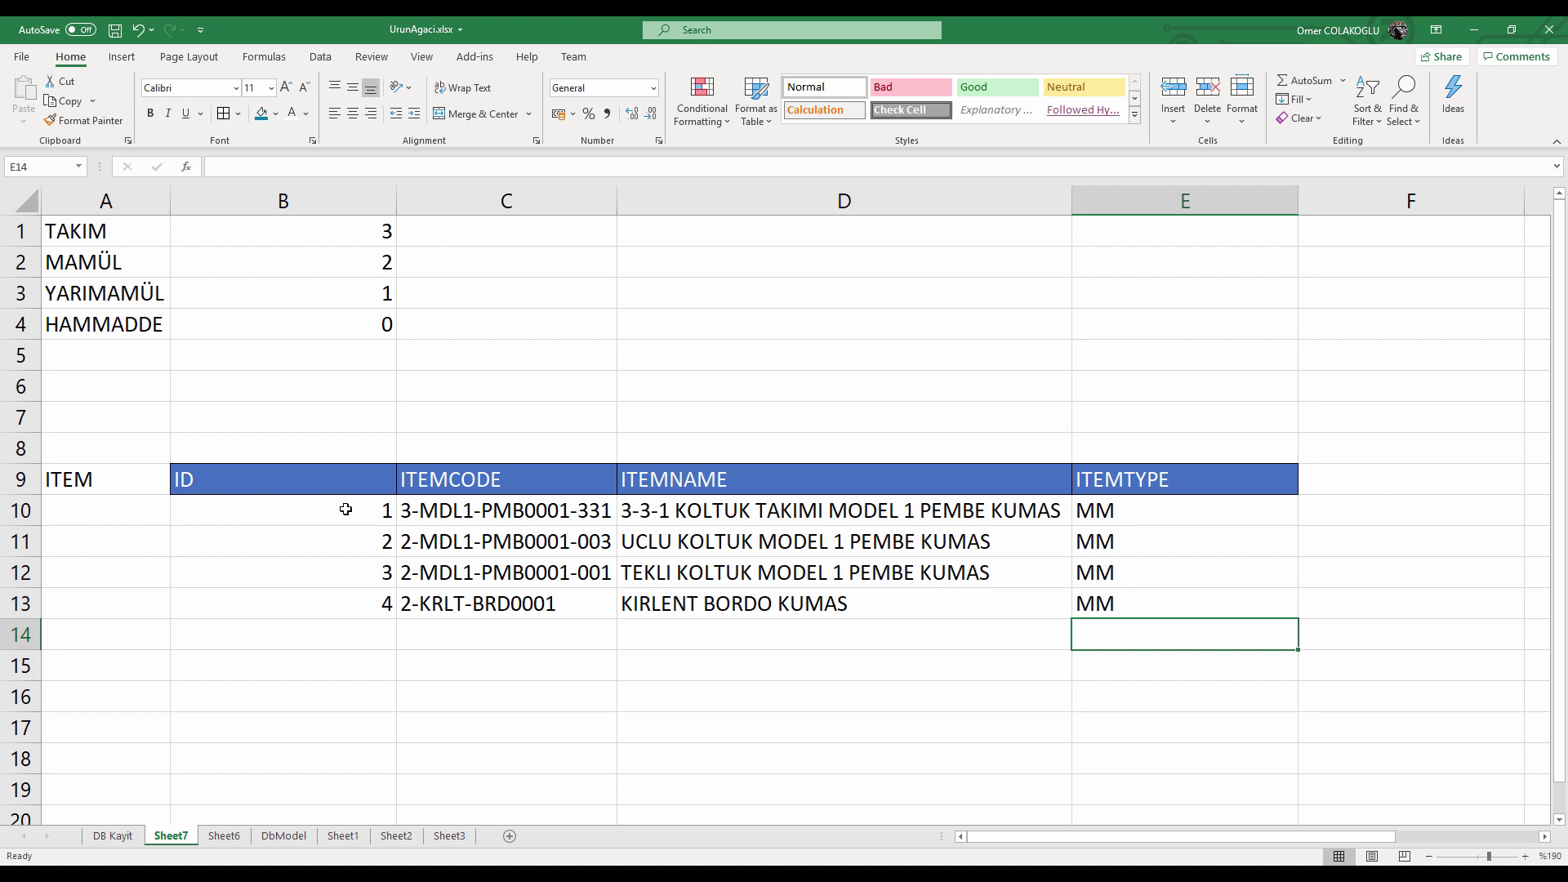
Enter the item name UCLU KOLTUK MODEL 1 PEMBE KUMAS-KESILMIS-DIKILMIS KUMAS YARI MAMULU in D14.
drag(364, 508, 1091, 613)
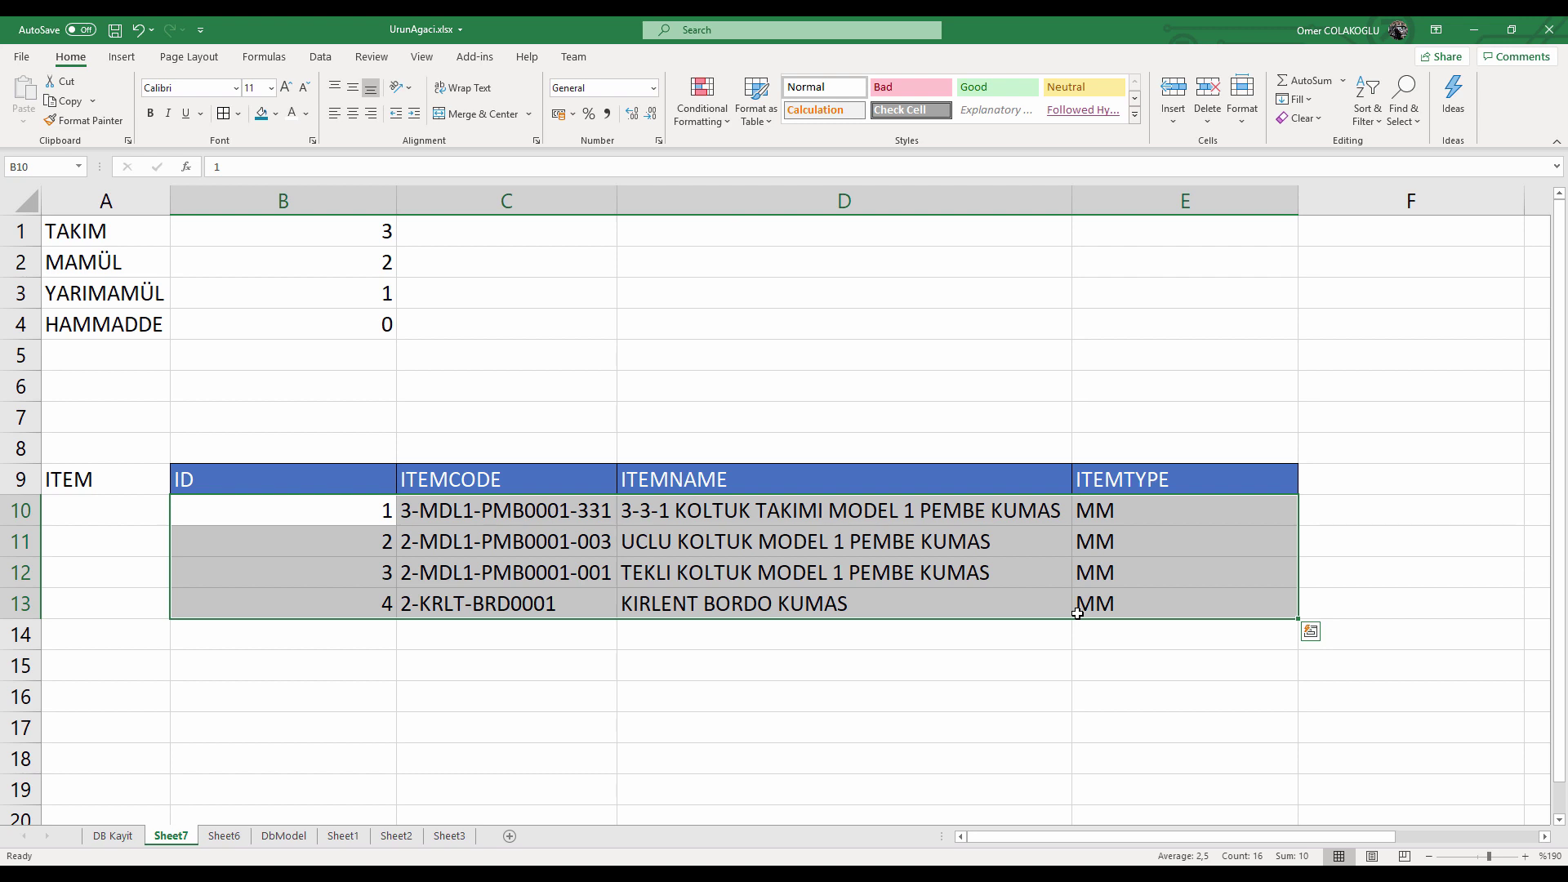
click(369, 637)
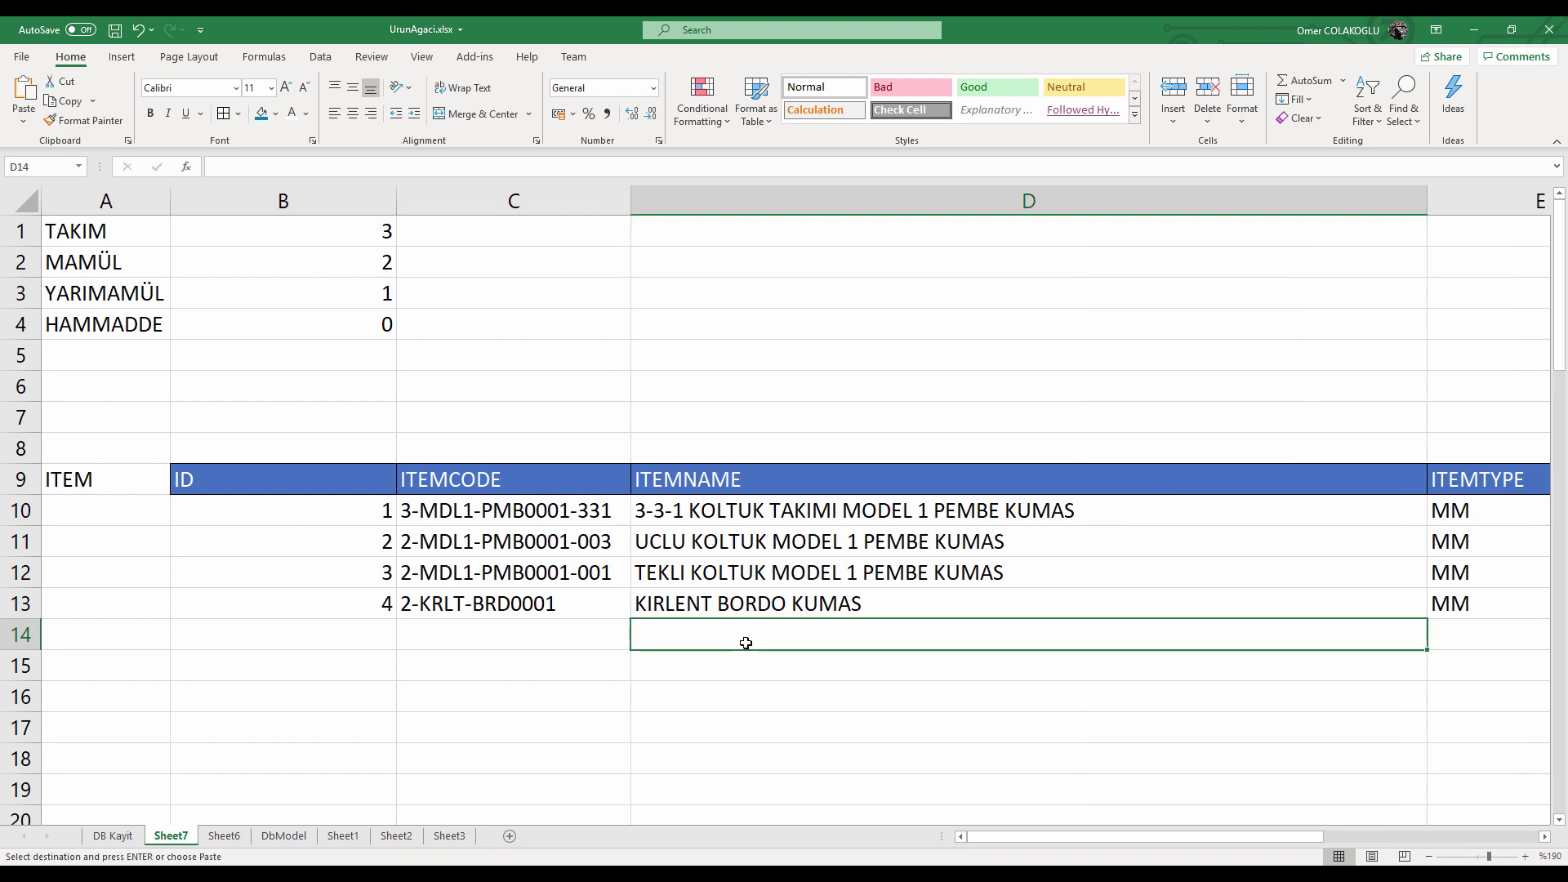
key(Return)
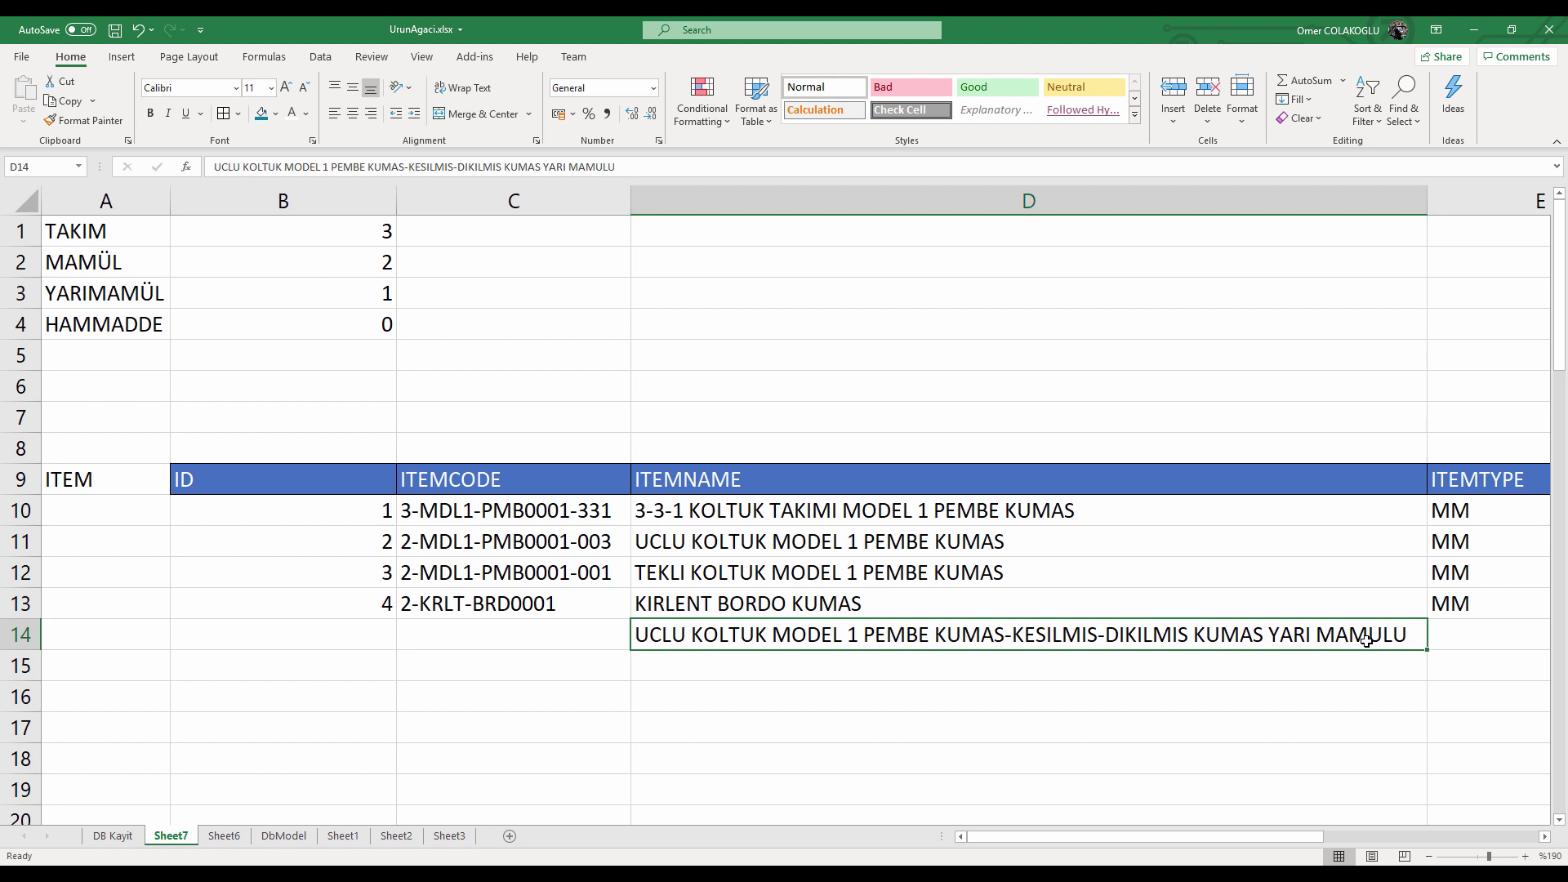
key(Tab)
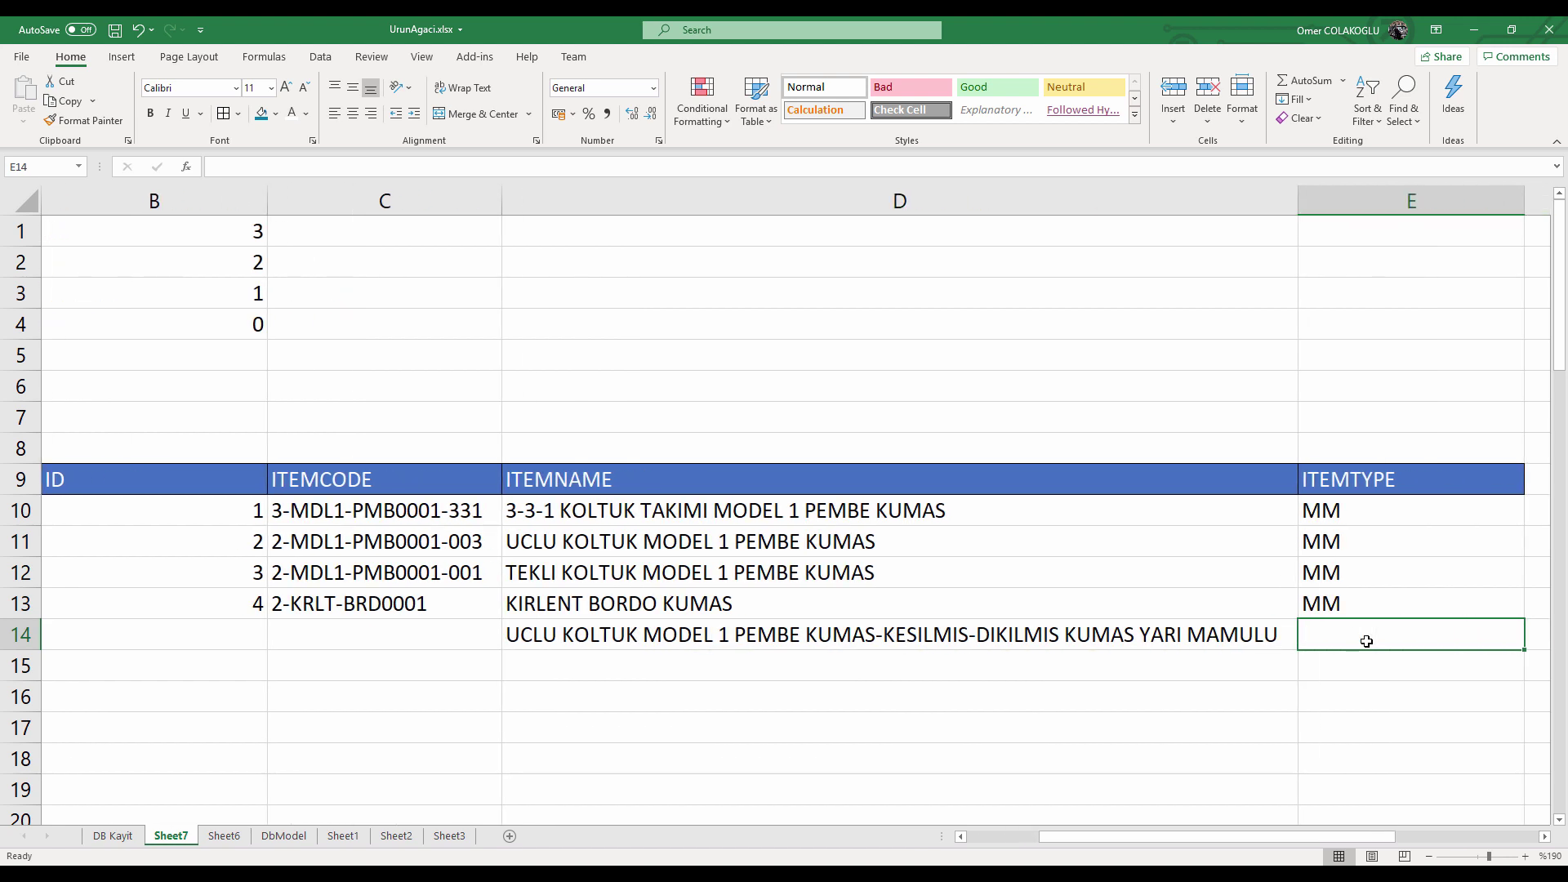
Enter the item type YM in E14 and the ID 5 in B14 for the fifth item.
text(YM)
key(Return)
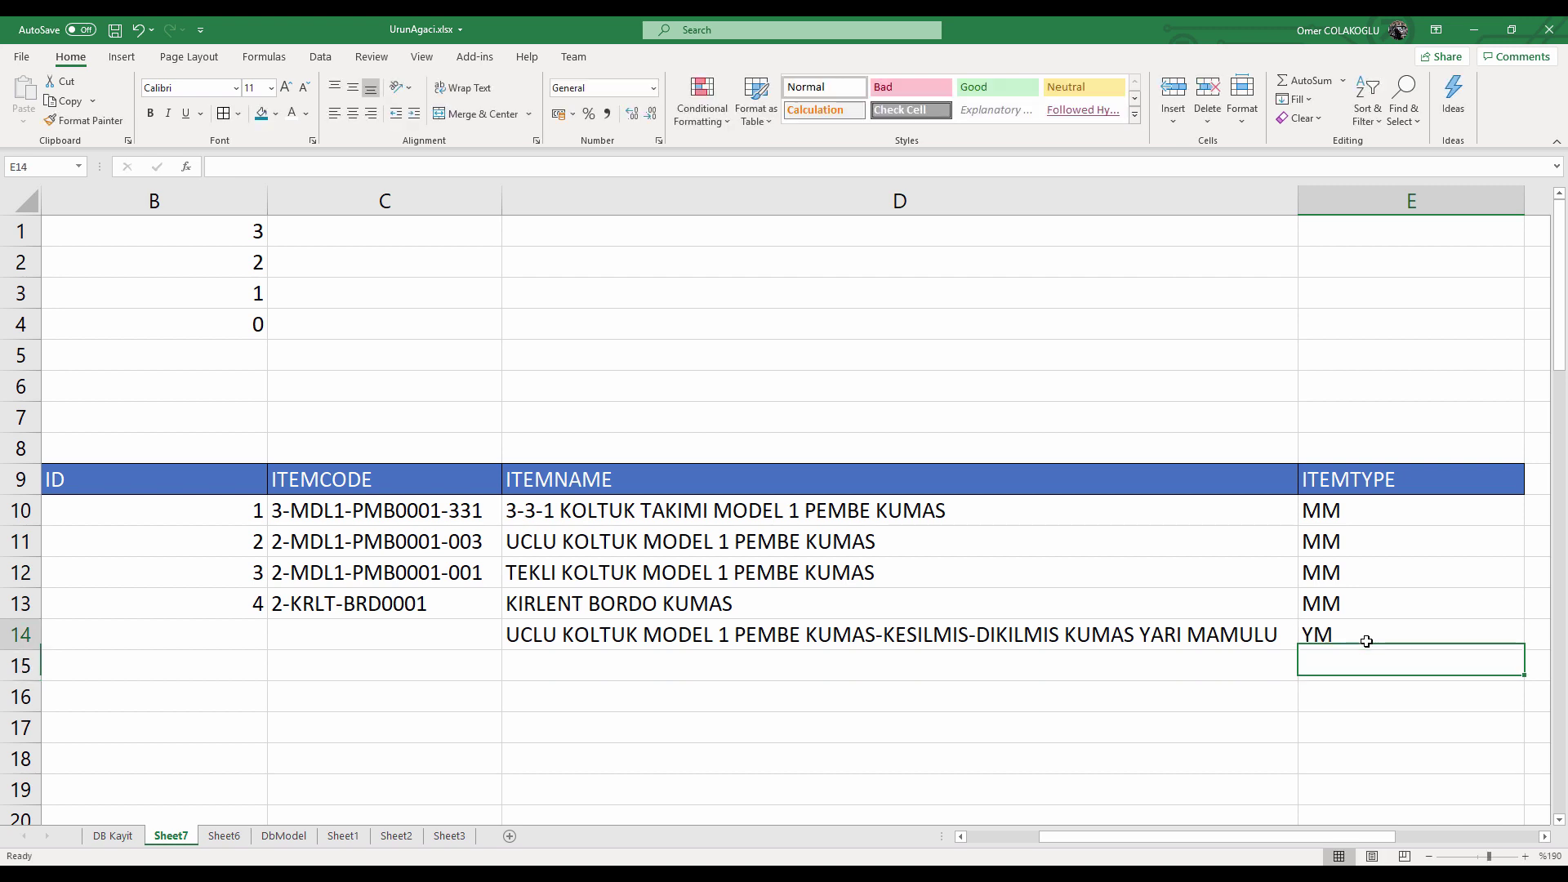
key(Up)
key(Left)
key(Left)
key(Left)
key(Right)
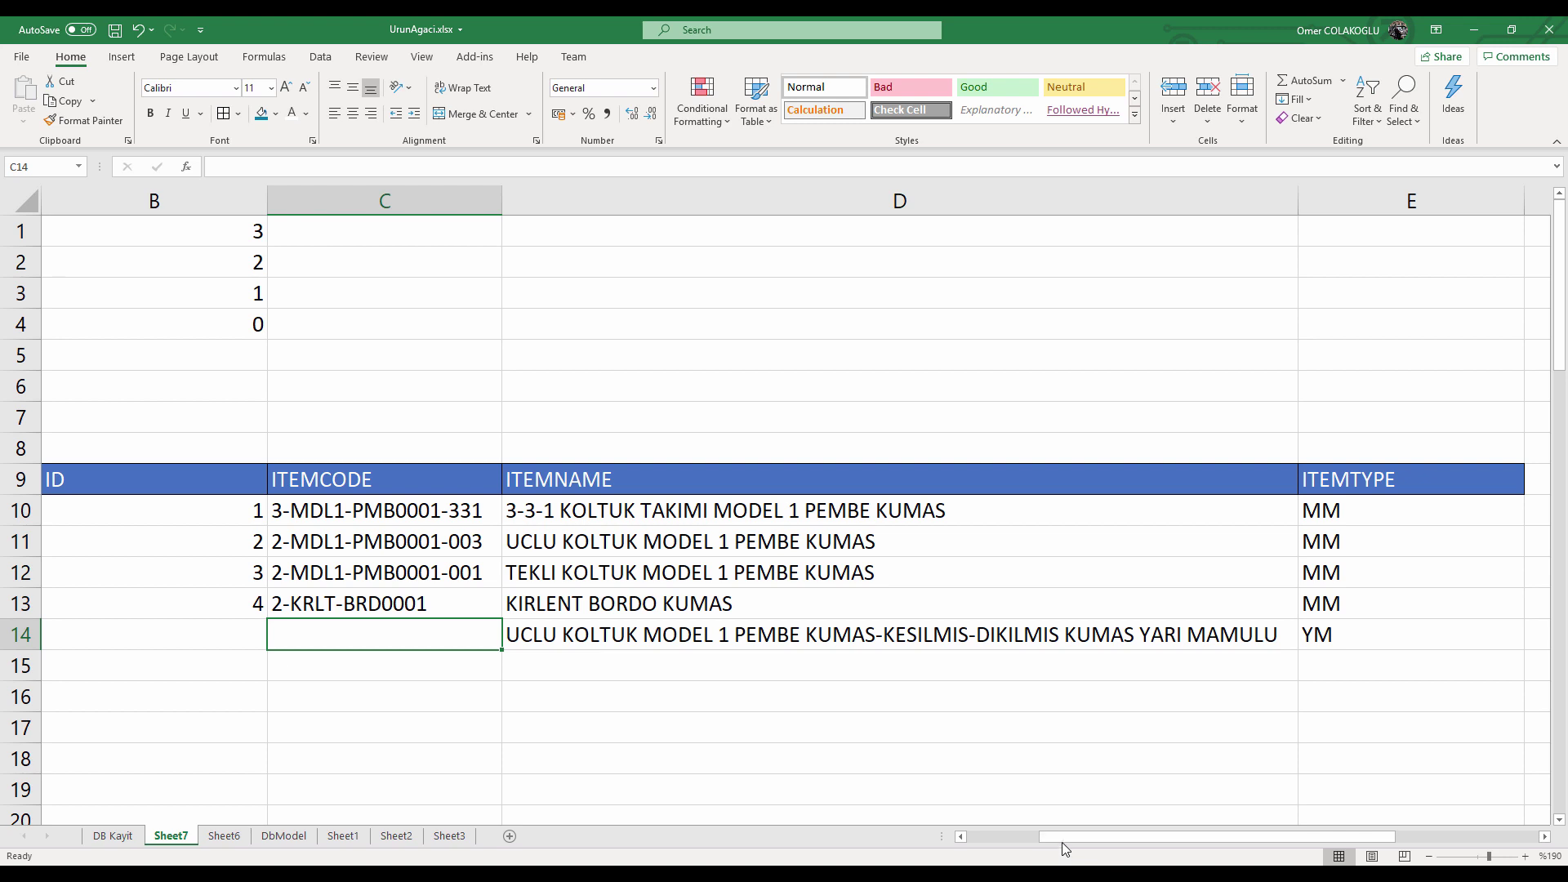
drag(1061, 836, 990, 837)
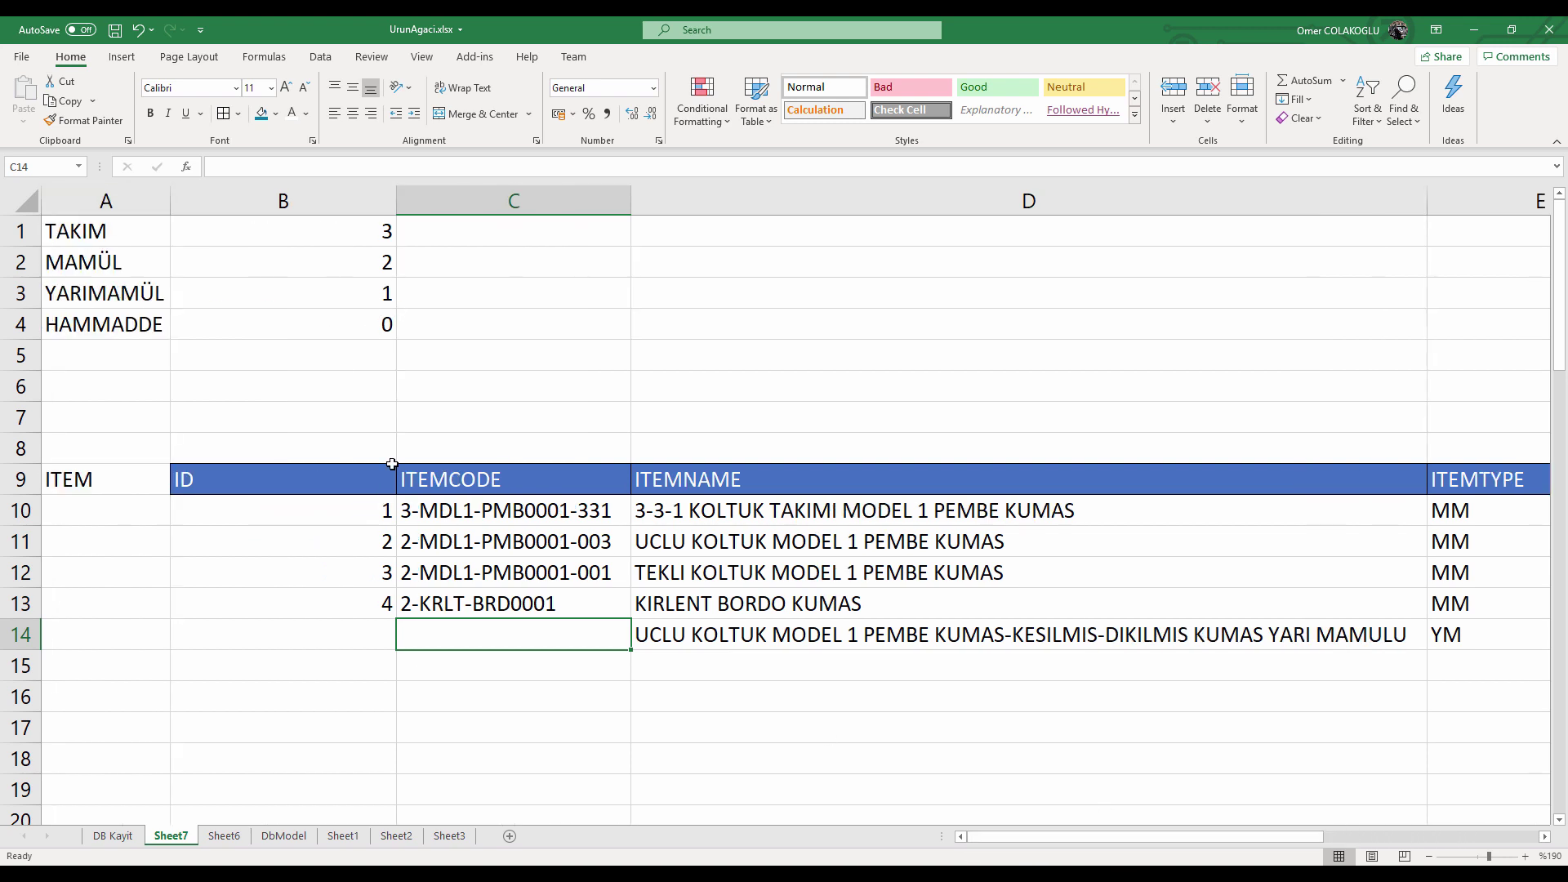
click(377, 640)
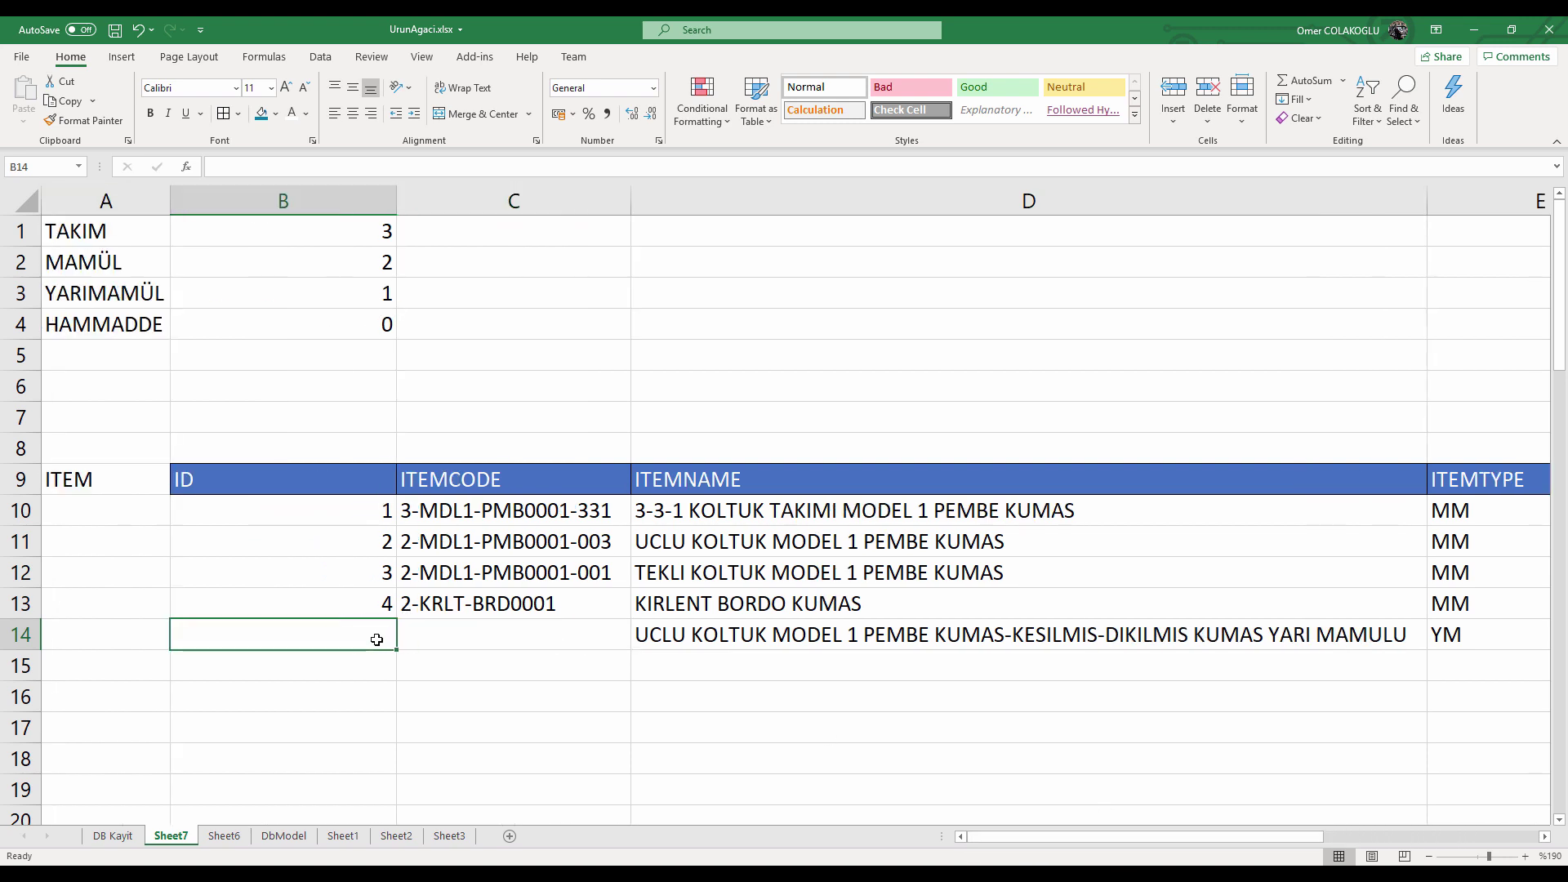
text(5)
Enter the item code 15-MDL1-PMB0001-003 for the fifth item in C14.
click(431, 638)
text(1)
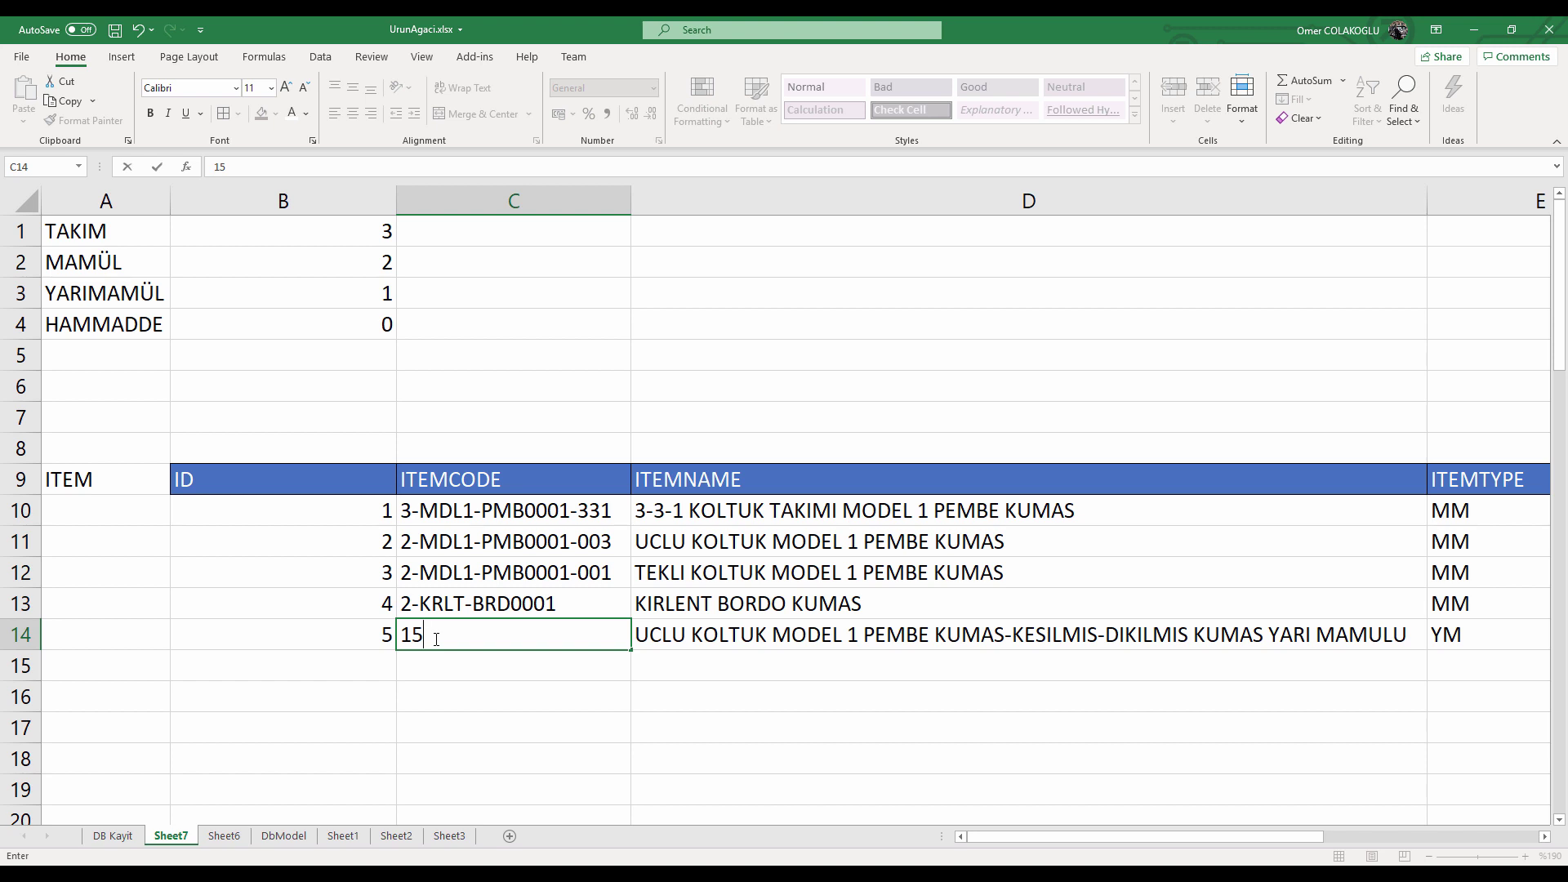
key(Escape)
text(1)
key(BackSpace)
key(BackSpace)
text(15-)
key(Escape)
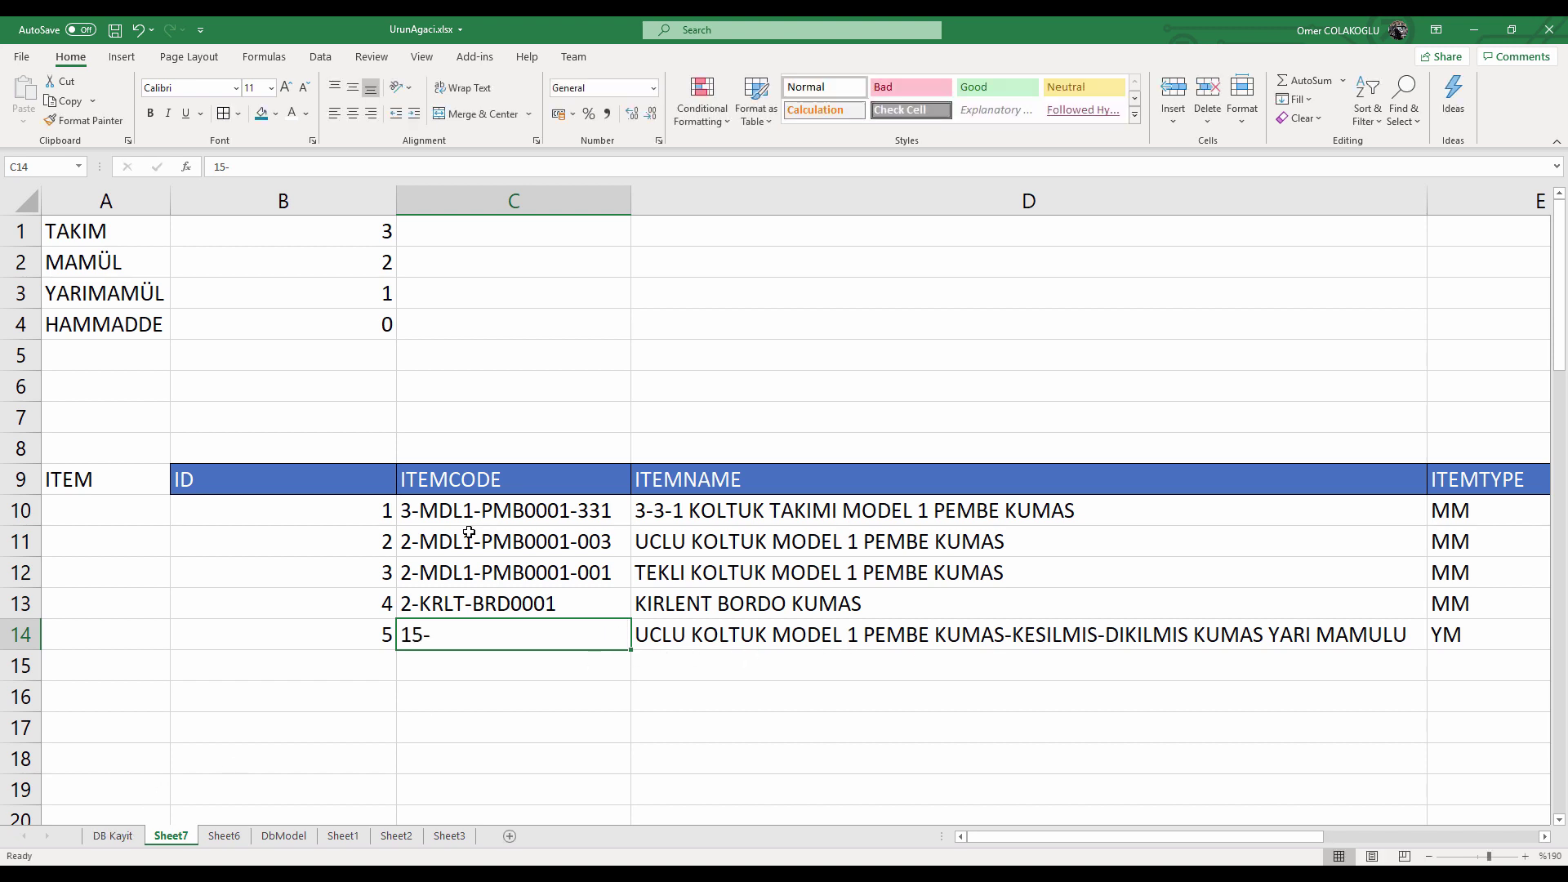
double_click(480, 637)
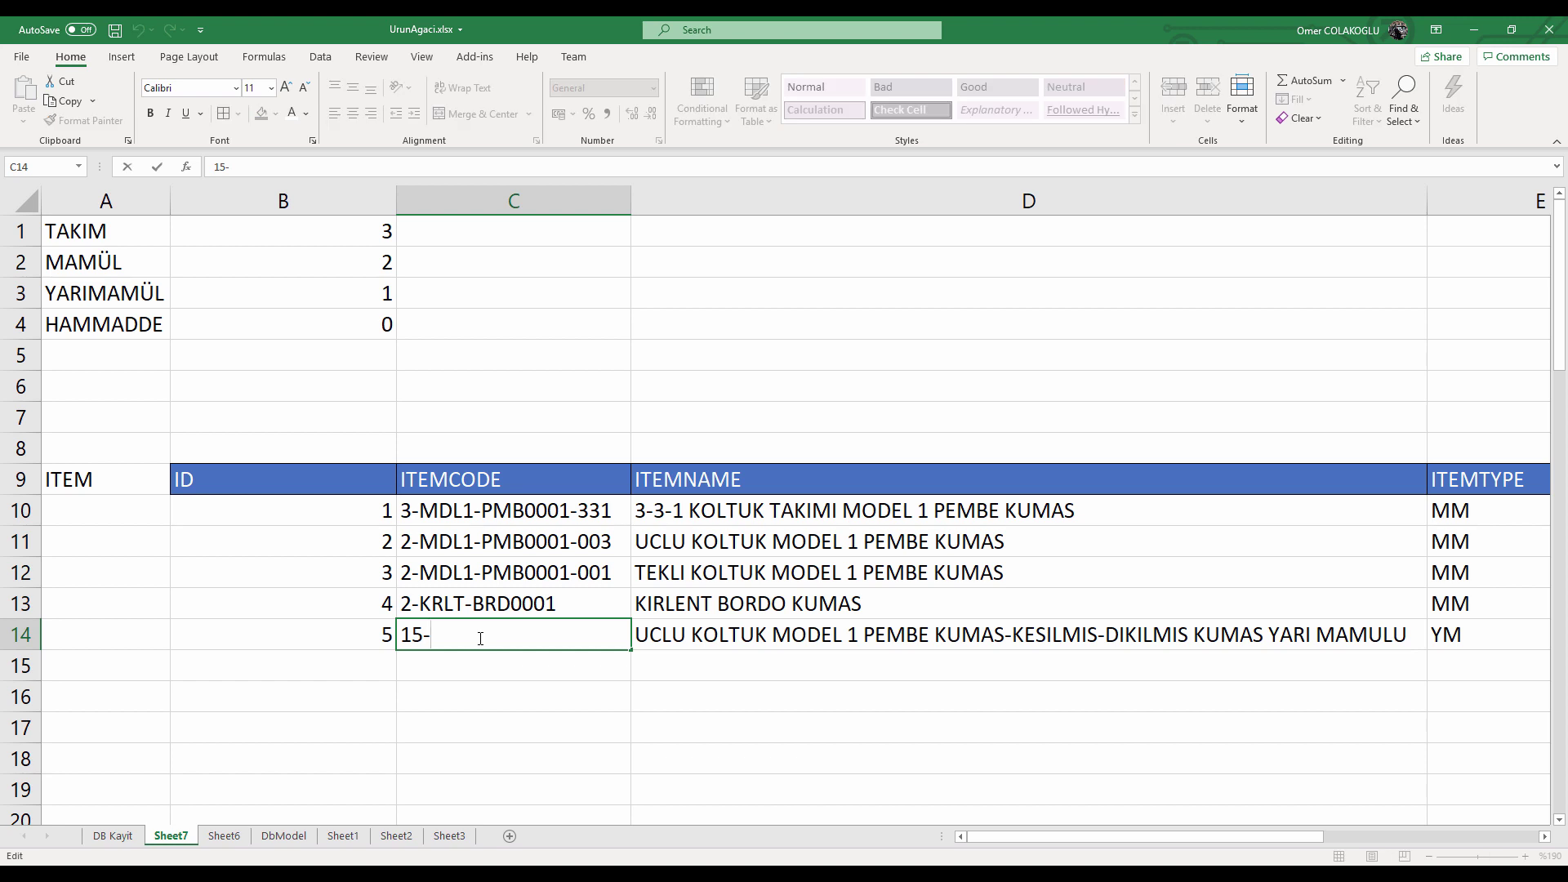
text(MDL1-PMB0001-)
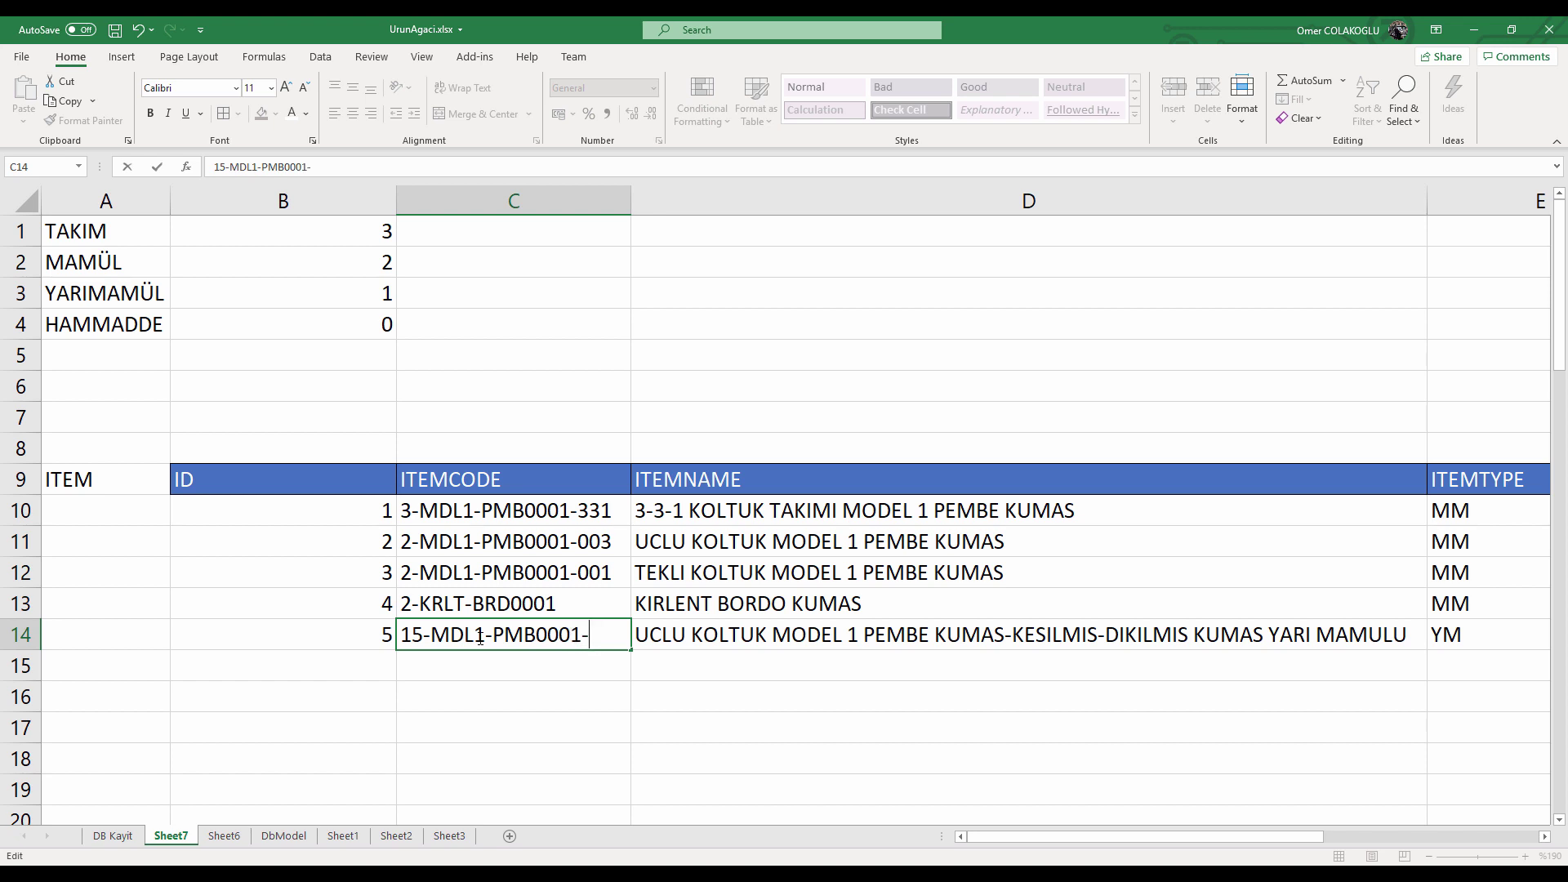
text(004)
key(BackSpace)
text(3)
key(Return)
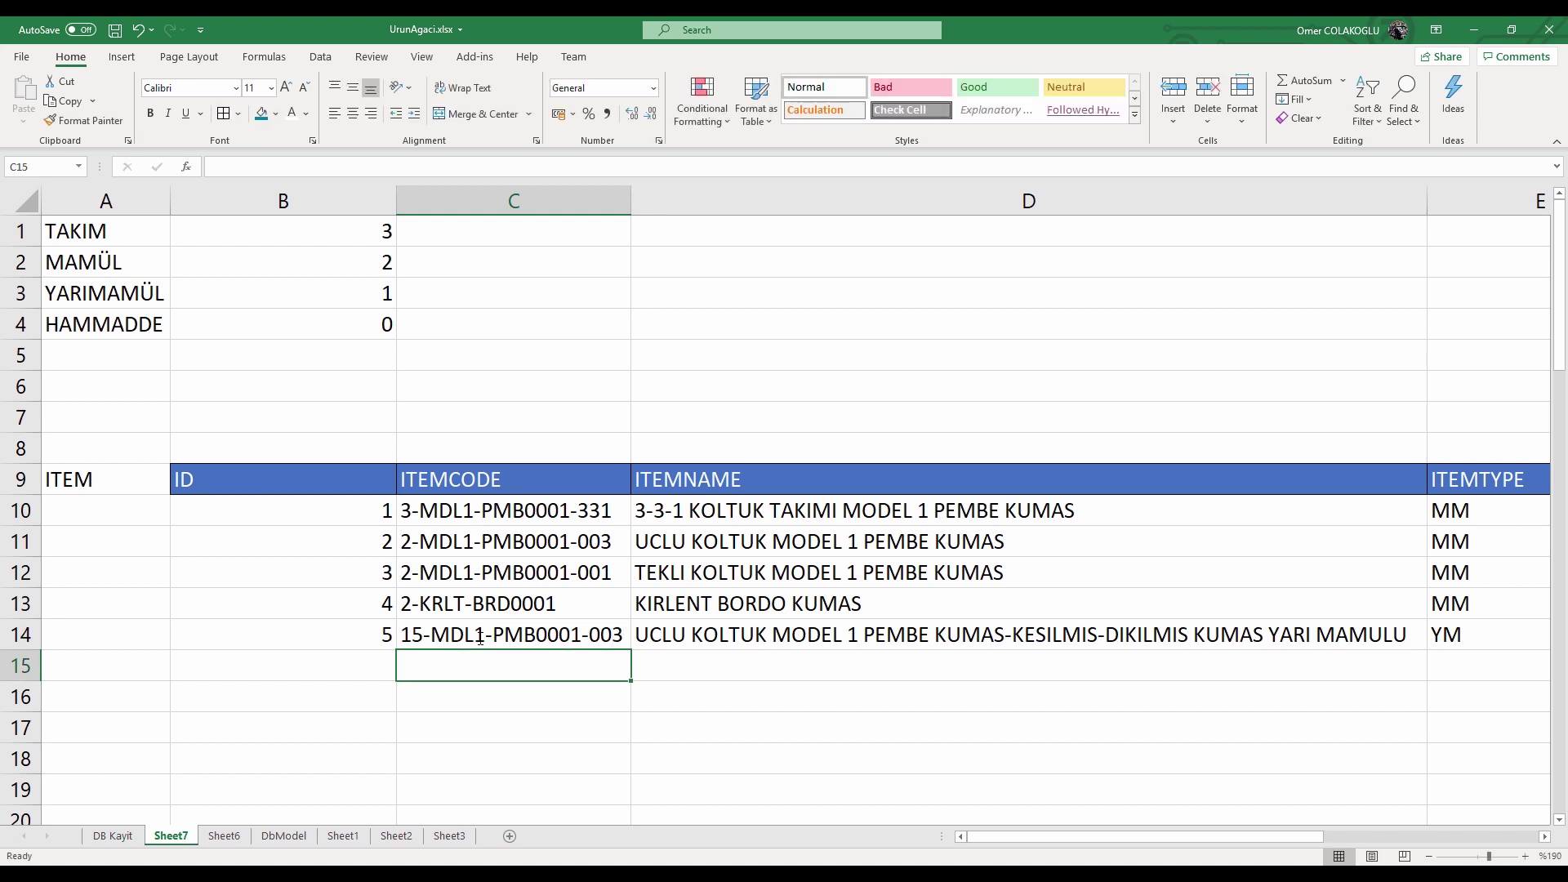
Copy the whole fifth item record from B14:E14 into row 15.
key(Up)
key(Right)
key(Left)
key(Left)
key(Right)
key(Right)
key(Right)
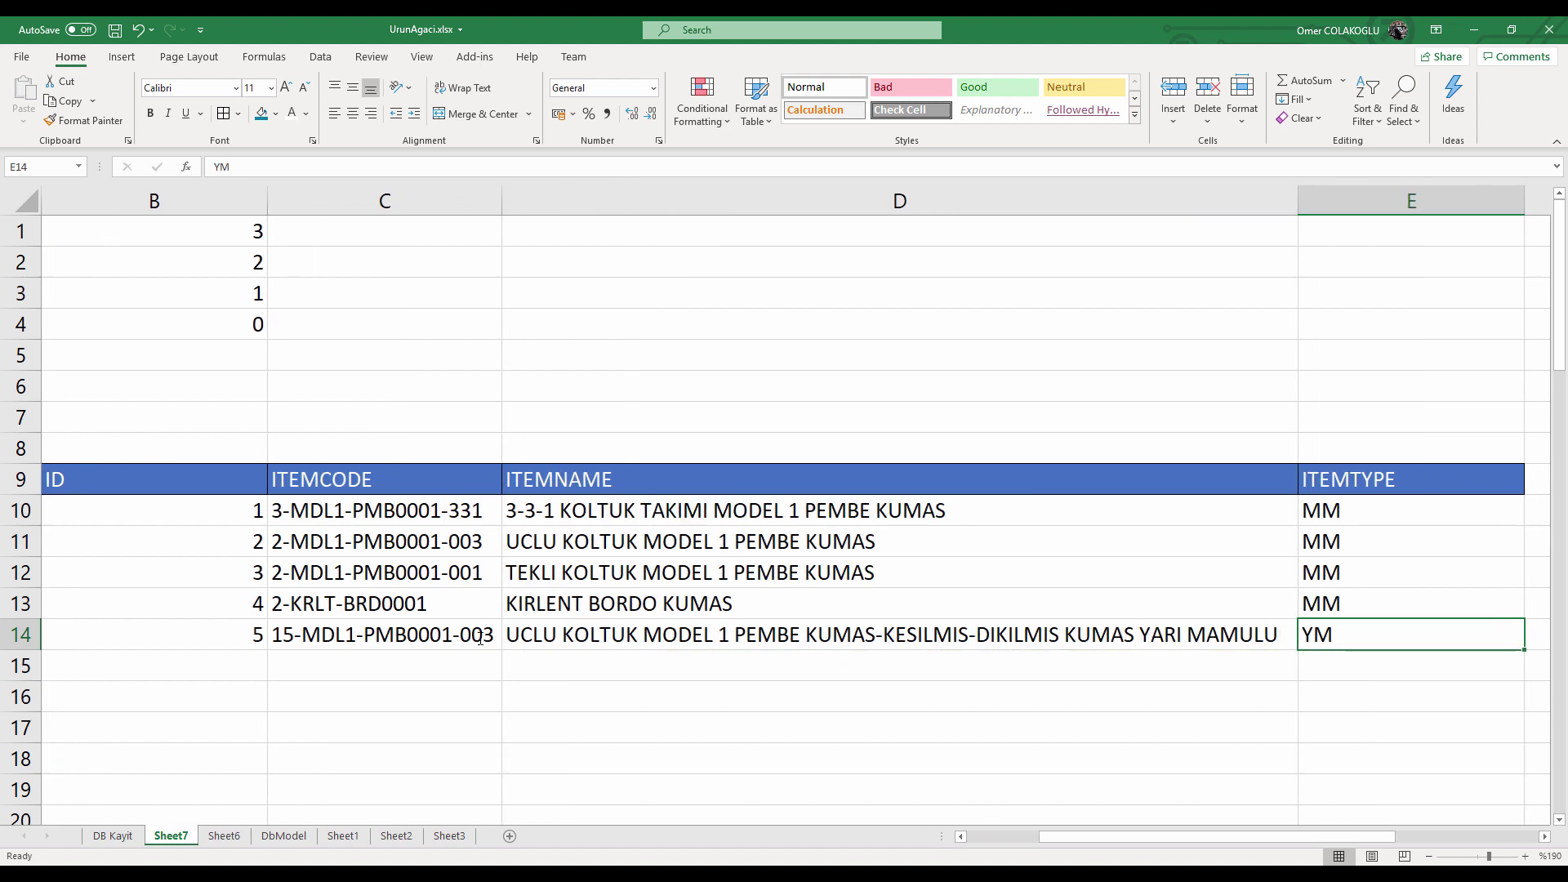
key(Left)
key(Left)
key(Left)
key(shift+Right)
key(shift+Right)
key(shift+Right)
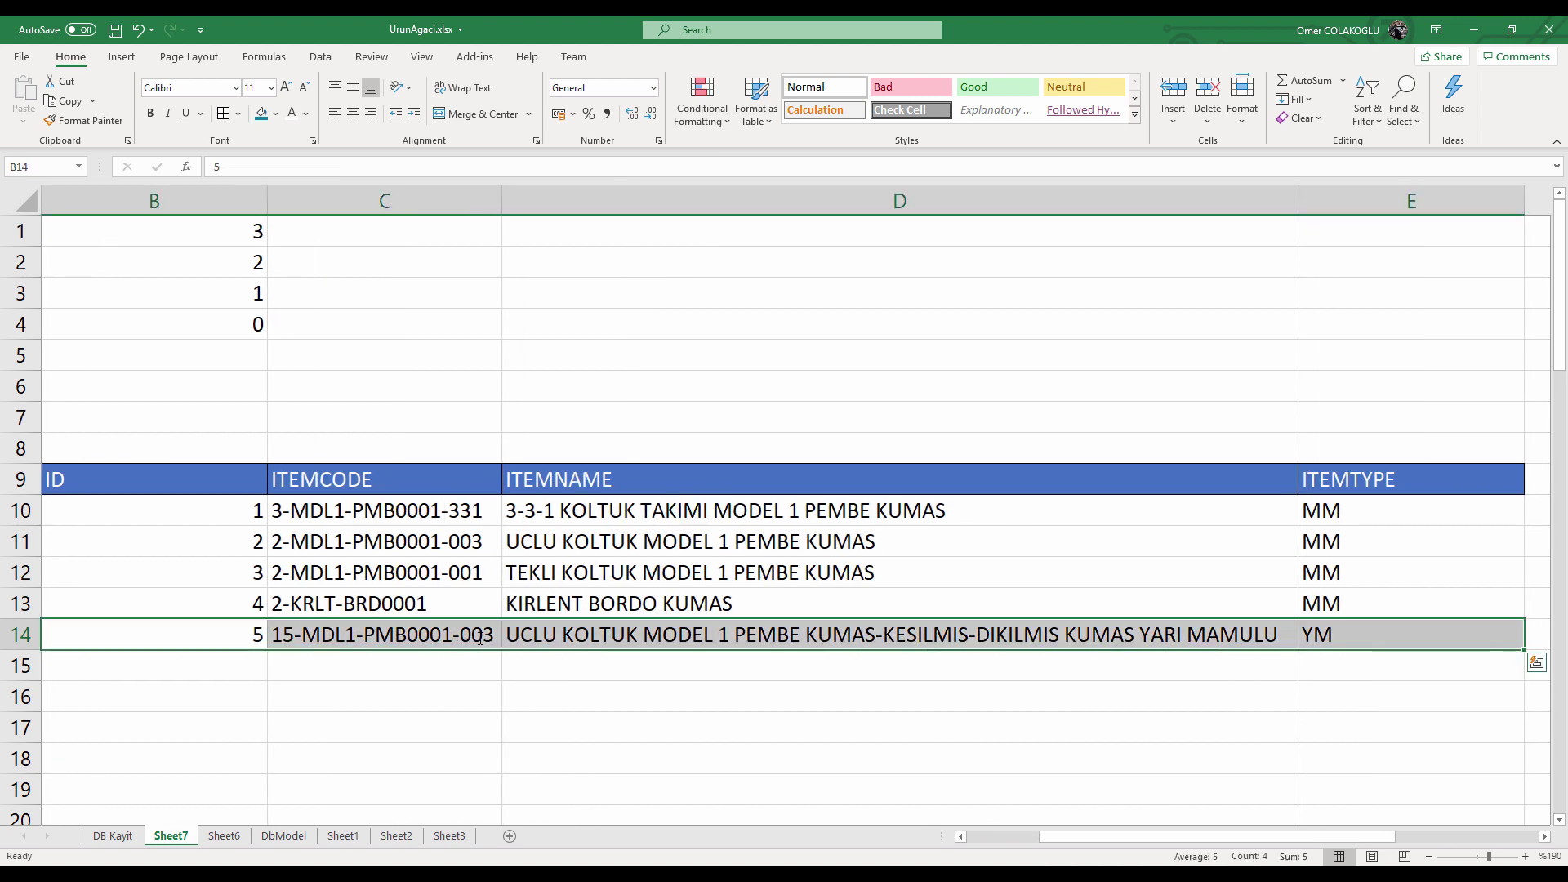
key(ctrl+c)
key(Down)
key(ctrl+v)
key(Left)
key(Escape)
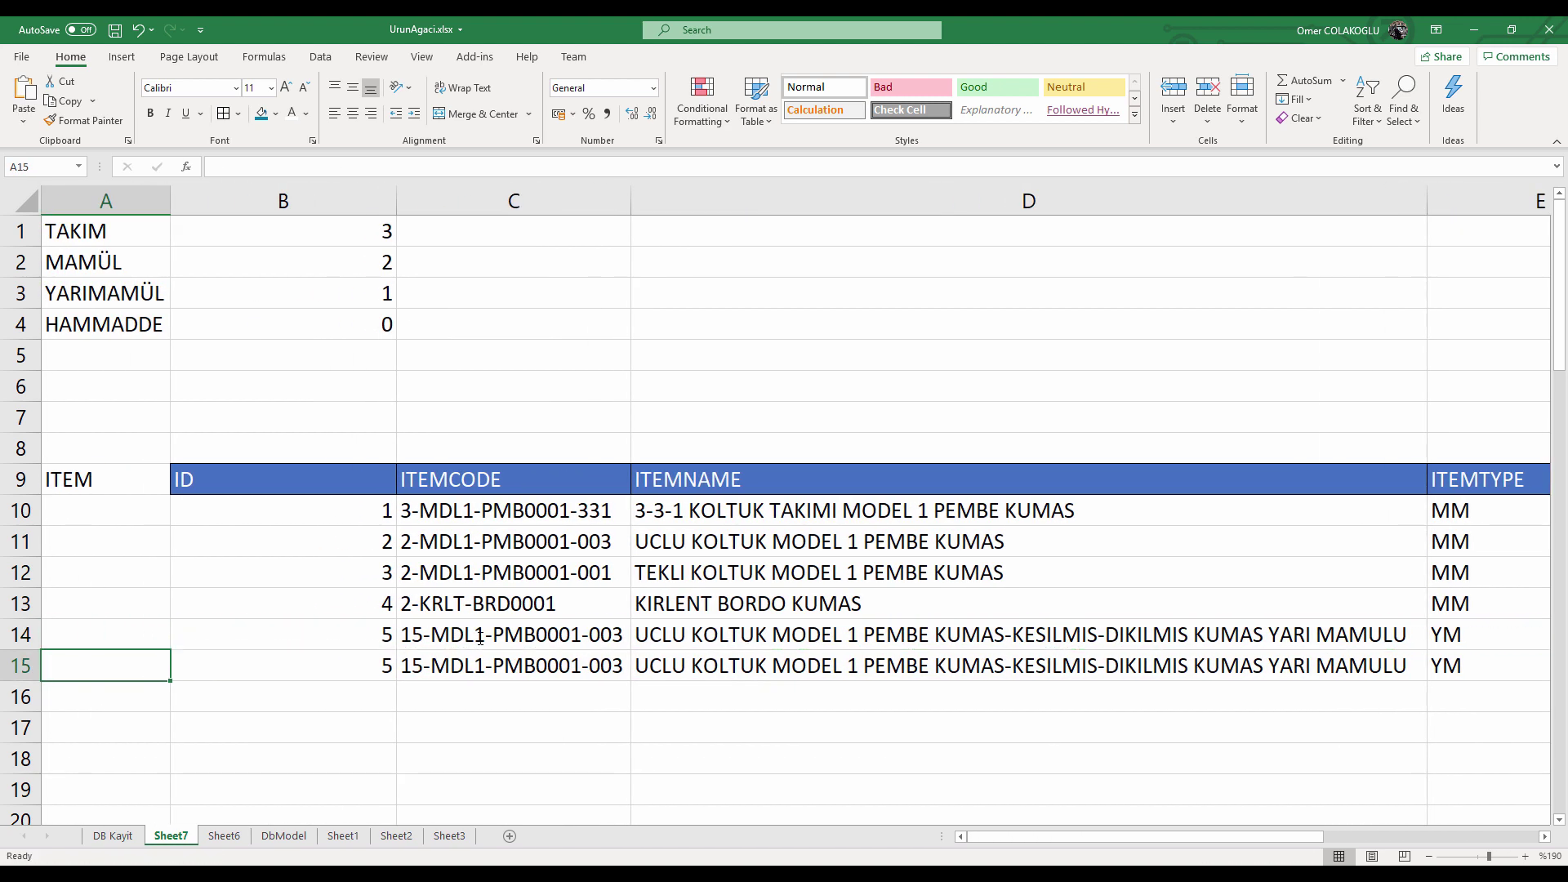
Set the ID in row 15 to 6 and its item code to 15-MDL1-PMB0001-002.
key(Right)
key(Right)
key(Left)
text(6)
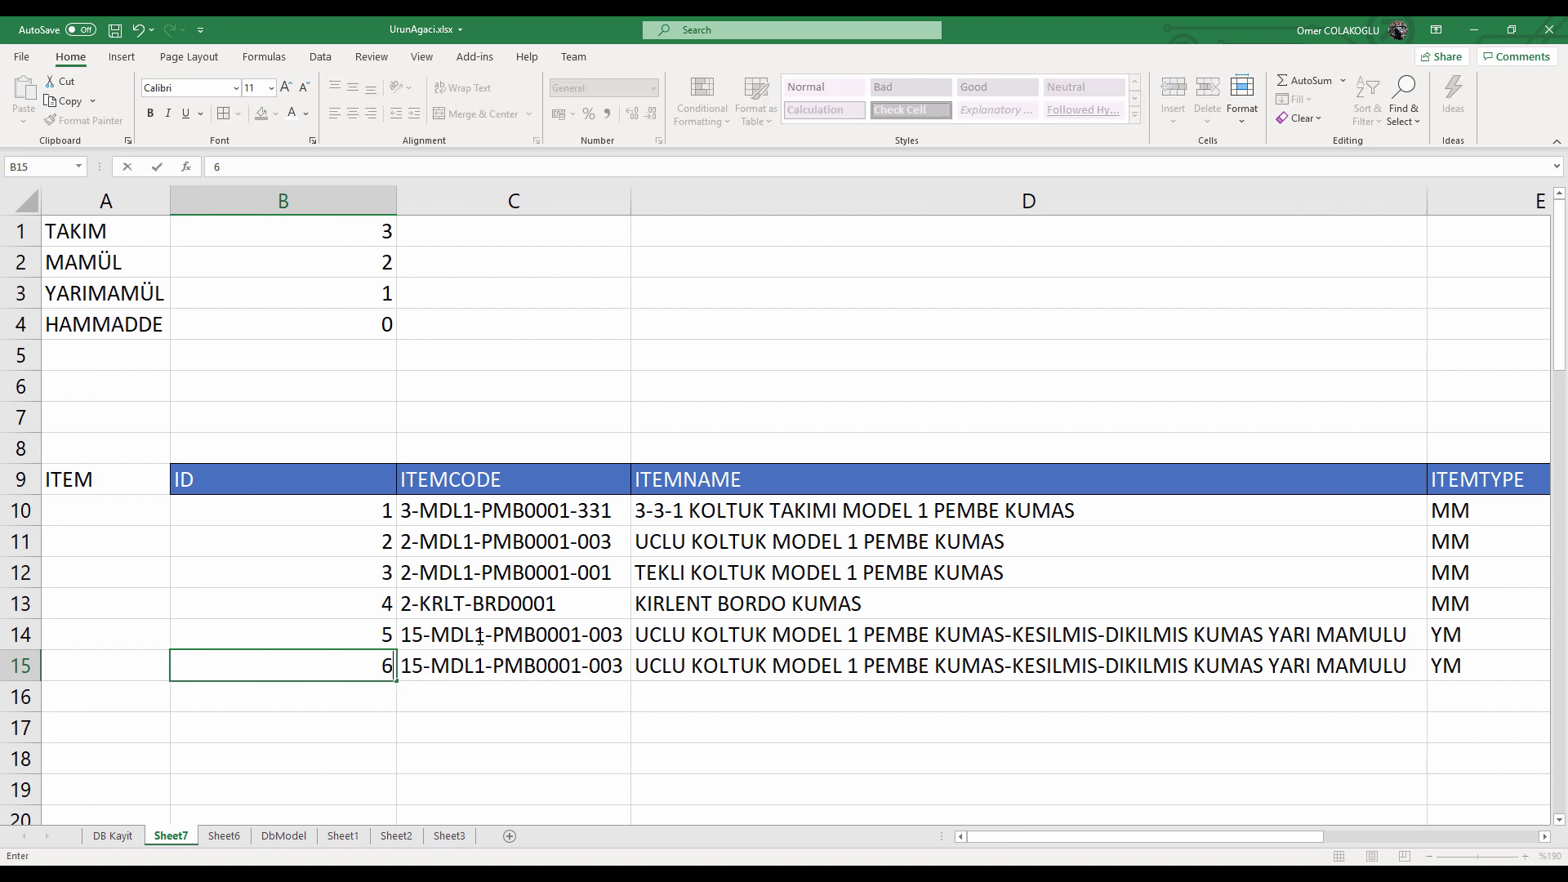
key(Right)
key(F2)
key(BackSpace)
text(2)
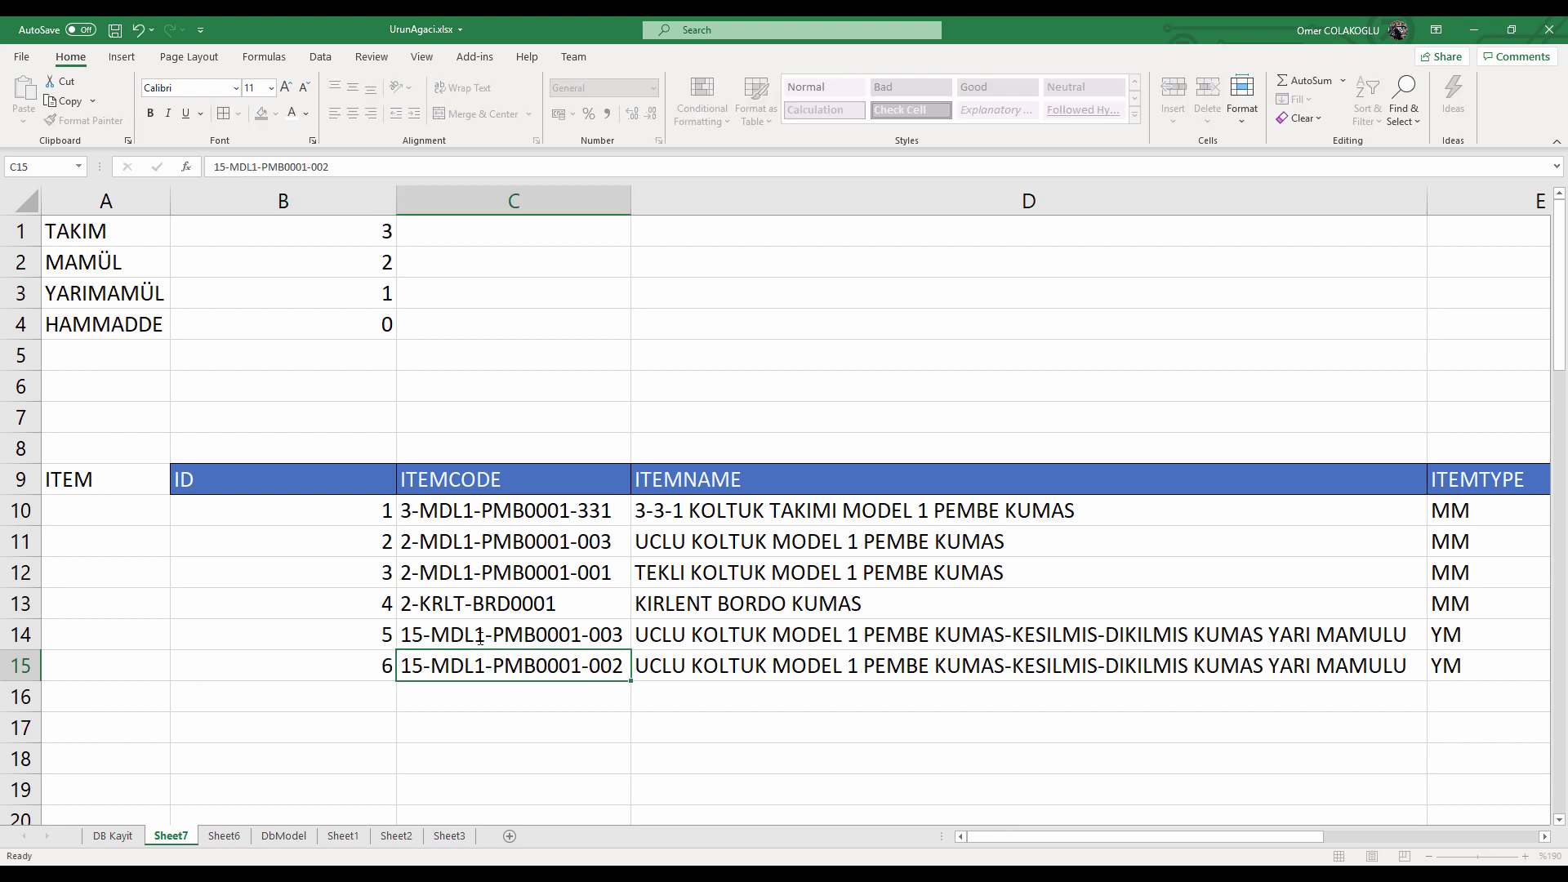
key(Return)
Replace UCLU with TEKLI in the item name in D15.
key(Up)
key(Right)
key(F2)
key(Left)
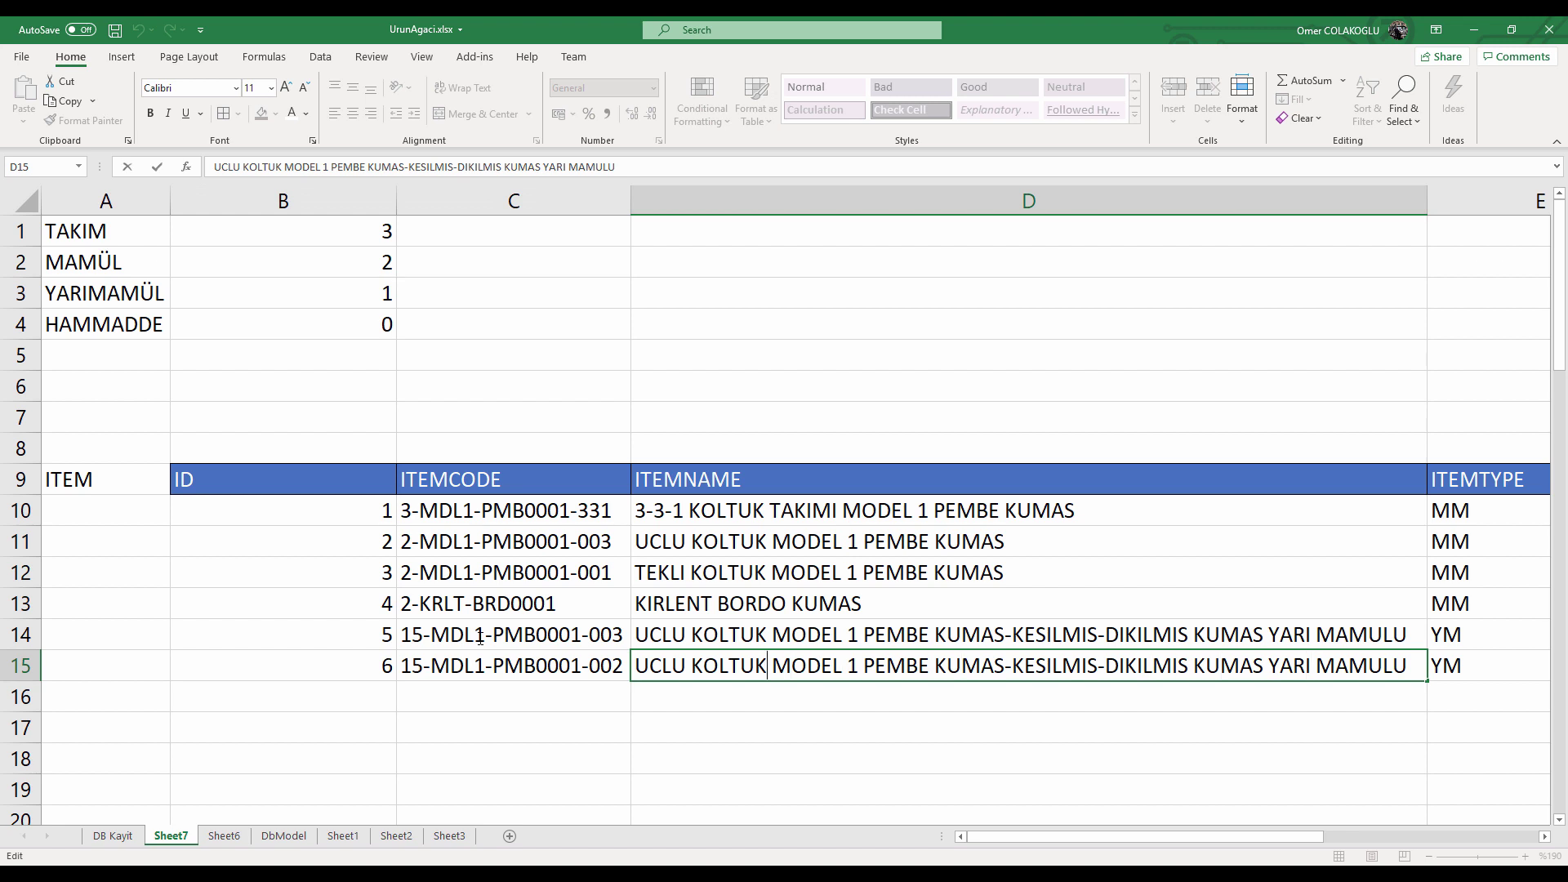
key(BackSpace)
key(BackSpace)
key(BackSpace)
key(BackSpace)
text(TEKLI)
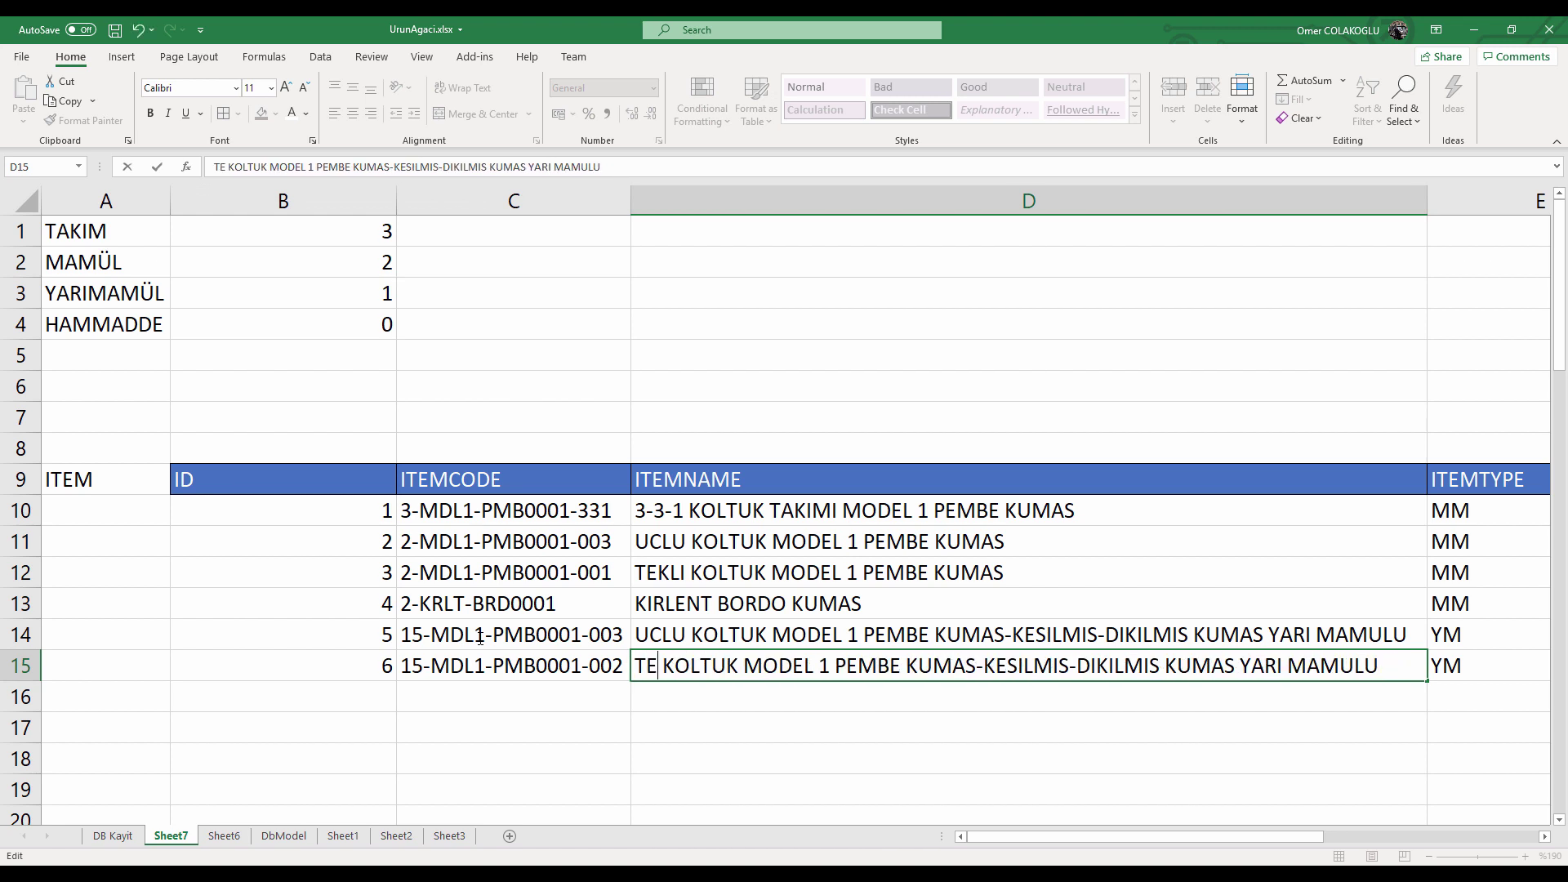
key(Return)
Enter the ID 7 for a new item in B16.
key(Left)
key(Left)
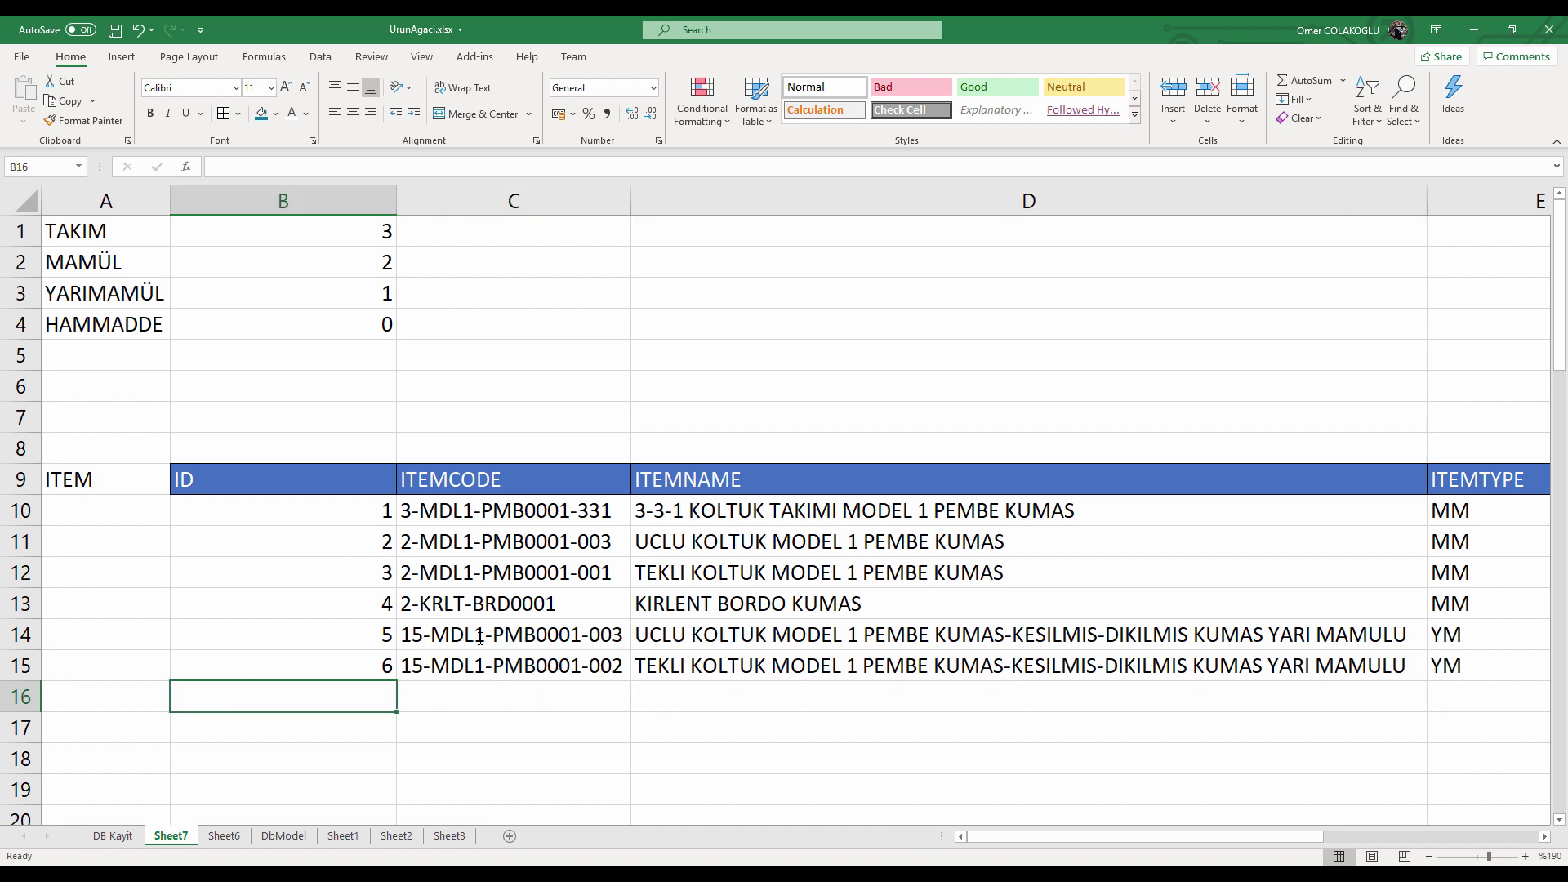
text(7)
key(Return)
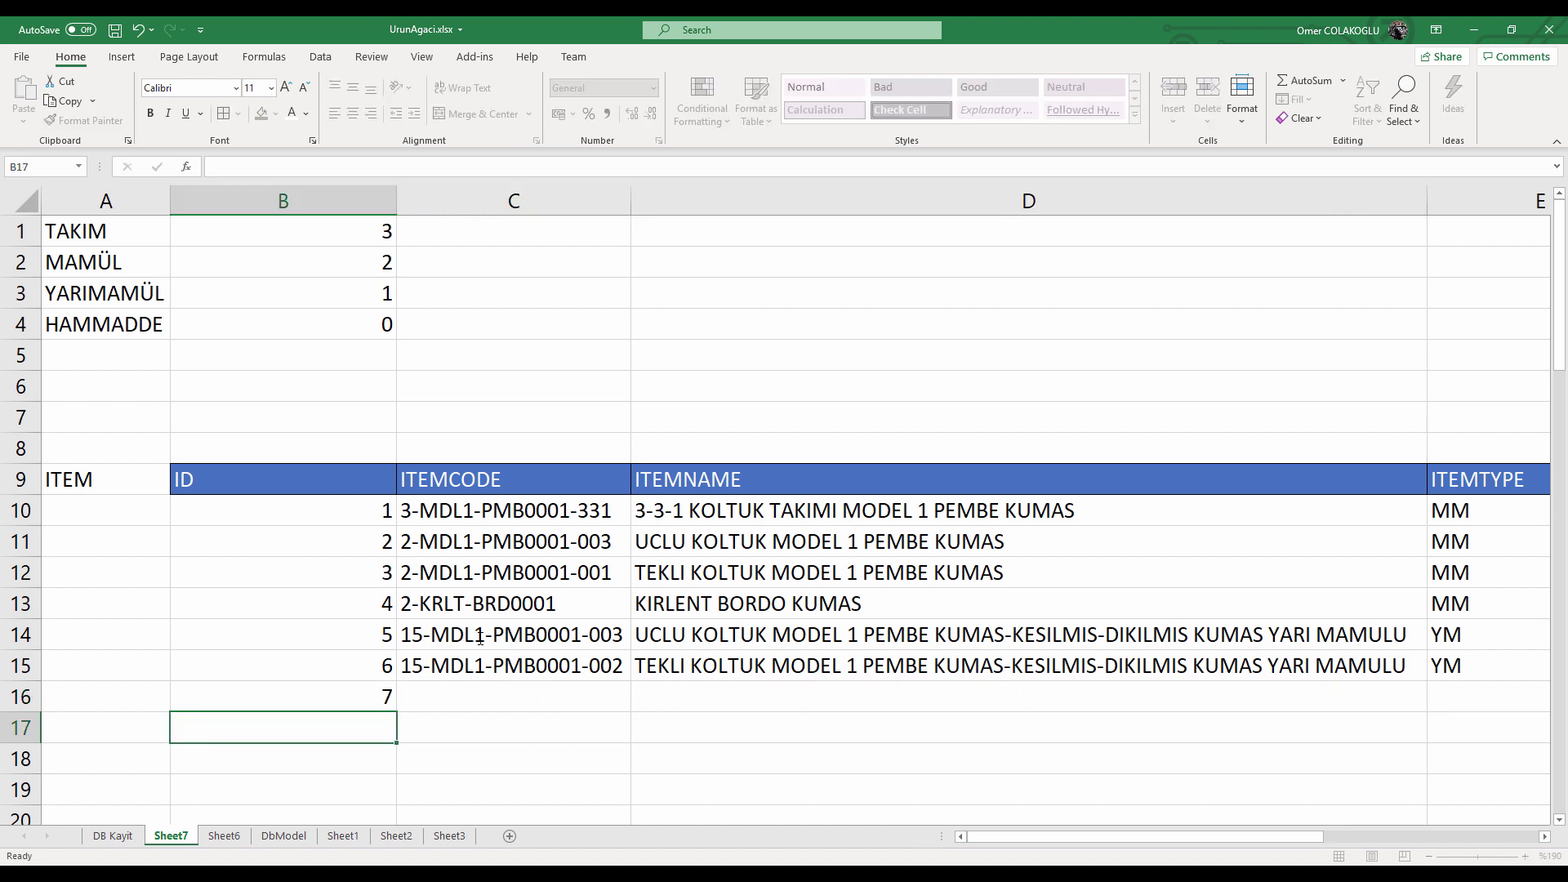
Copy the code, name and type of the KIRLENT BORDO KUMAS item from C13:E13 into row 16.
key(Up)
key(Up)
key(Up)
key(Right)
key(Up)
key(shift+Right)
key(shift+Right)
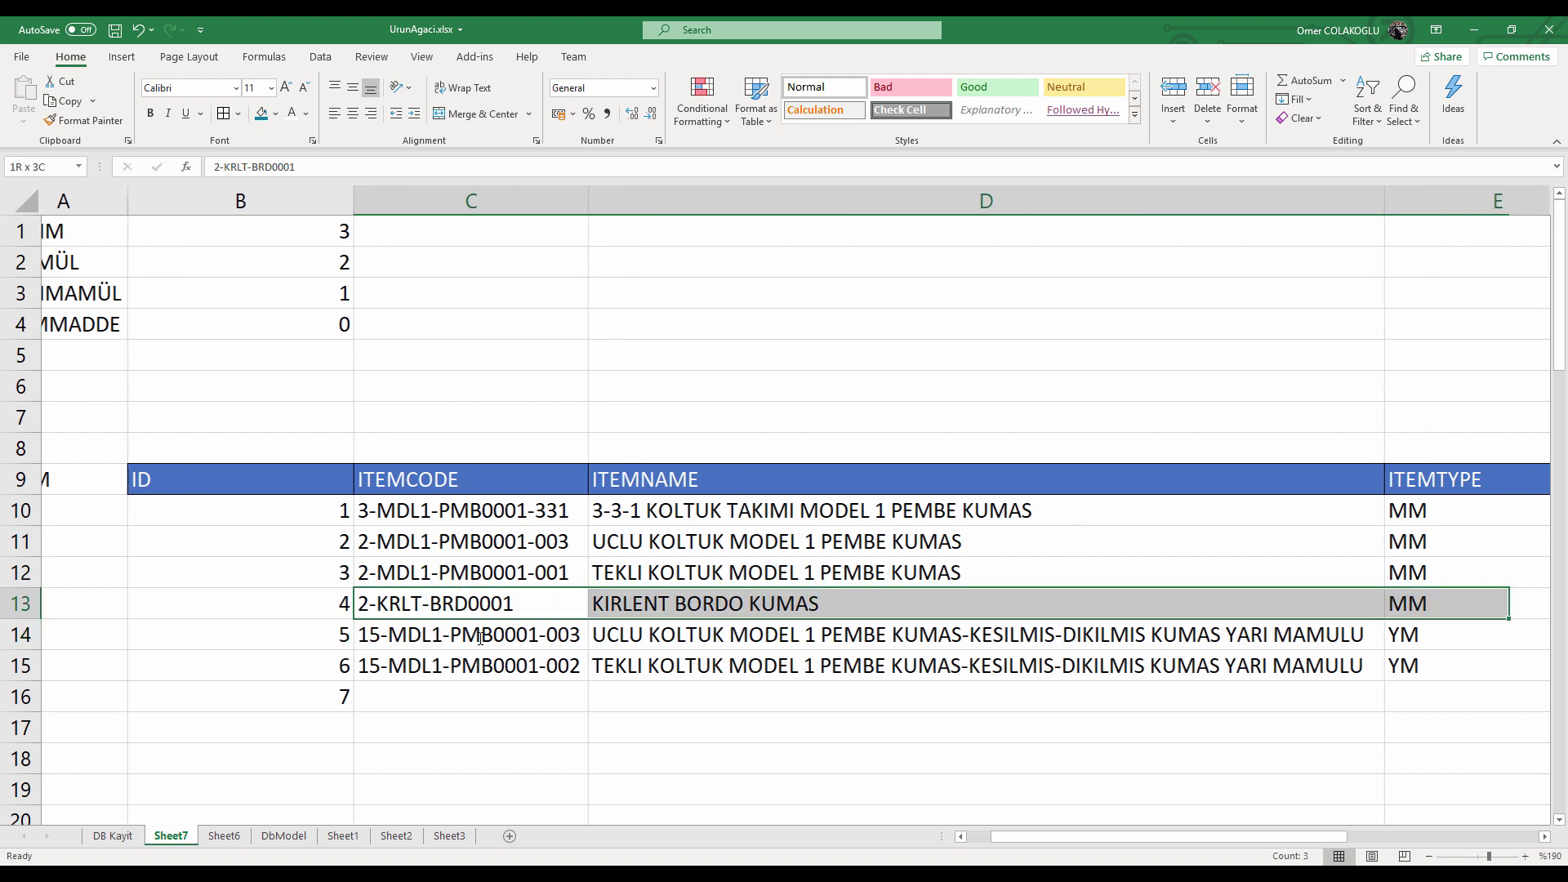
key(ctrl+c)
key(Down)
key(Down)
key(Down)
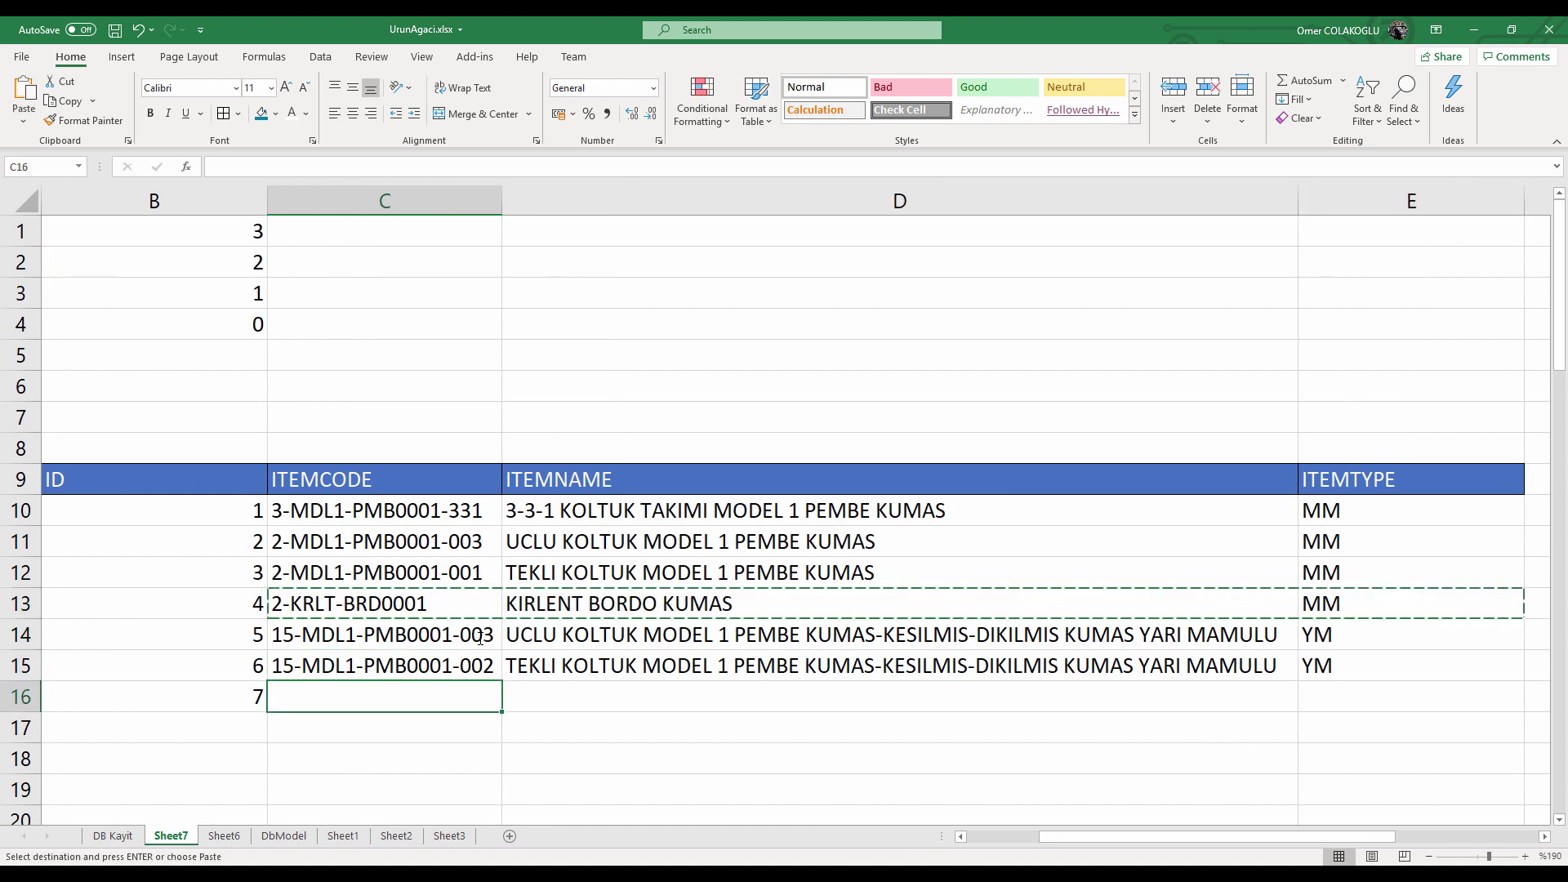
key(ctrl+v)
Change the item name in D16 to KIRLENT BORDO KESILMIS-DIKILMIS KUMAS YARIMAMULU.
click(722, 704)
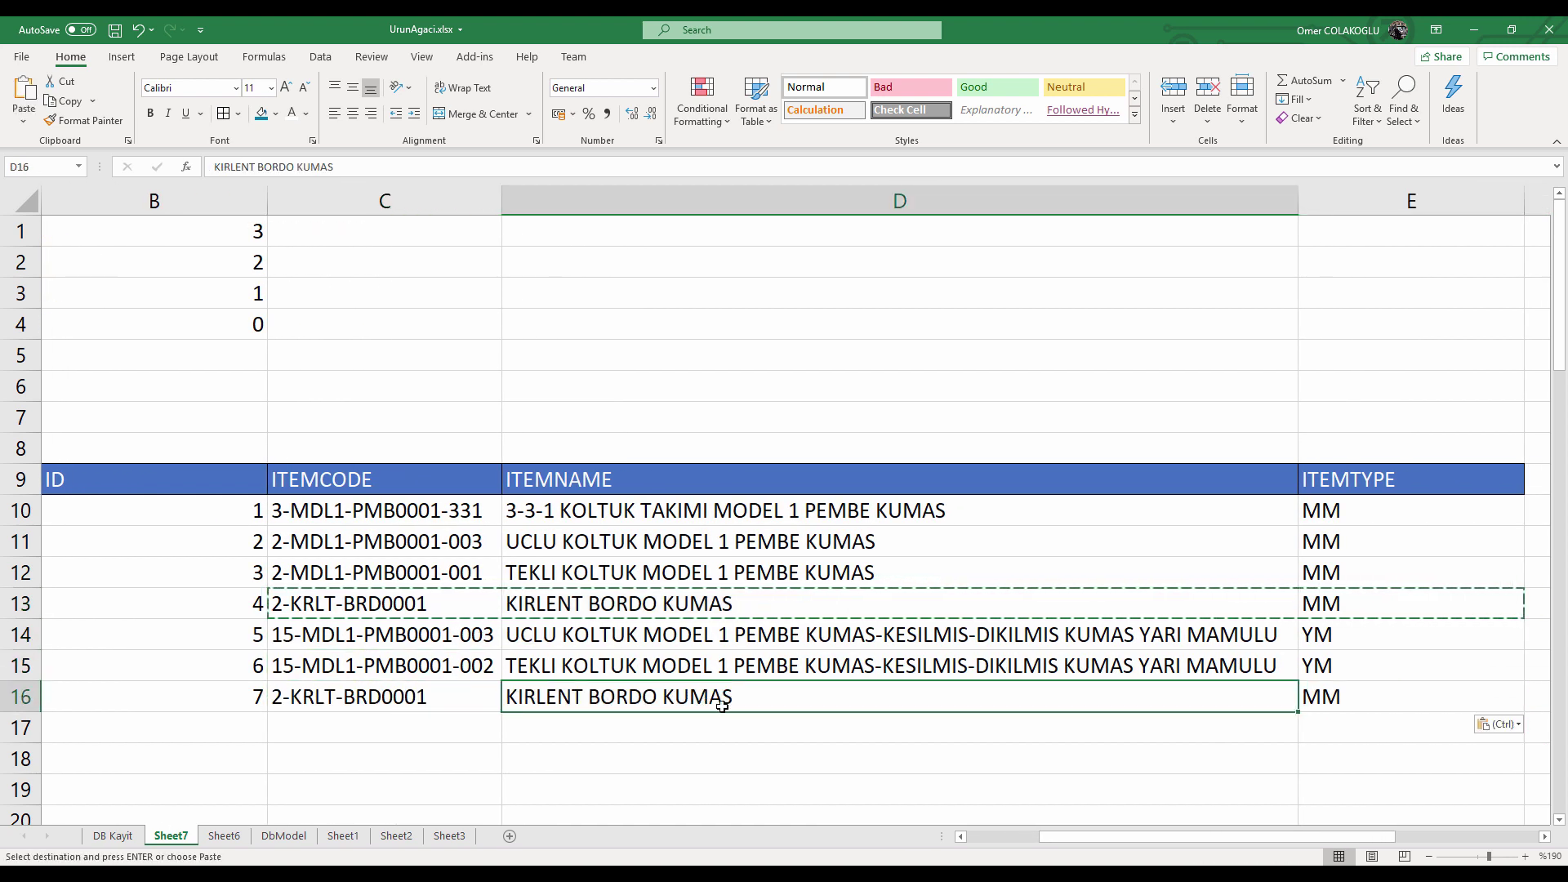
double_click(731, 706)
key(BackSpace)
key(BackSpace)
key(BackSpace)
key(BackSpace)
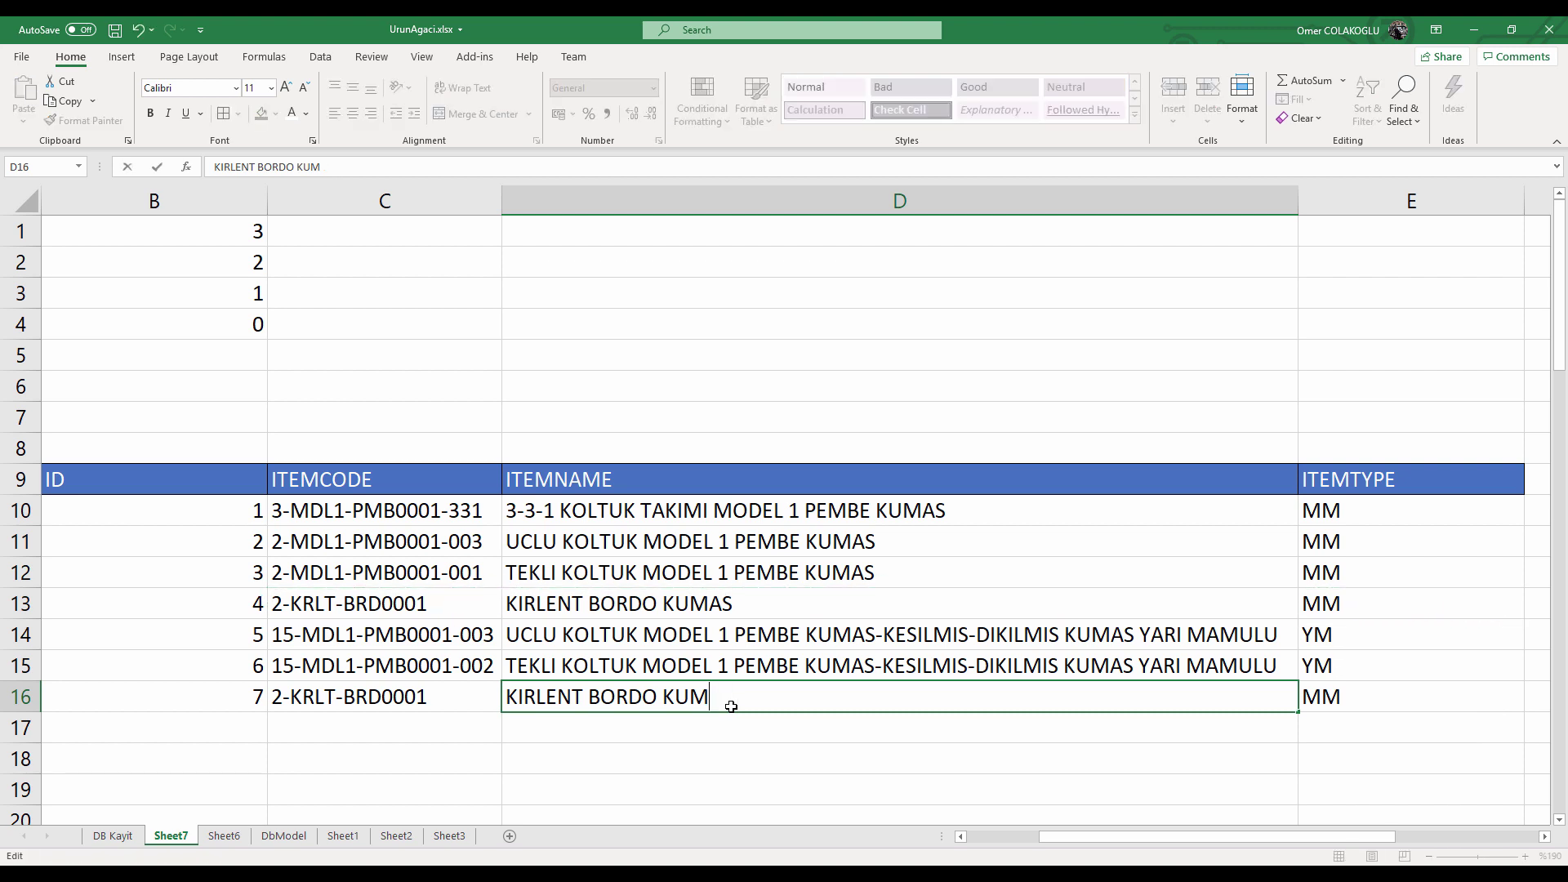
key(BackSpace)
text(KESILMIS-DIKILMIS KUMAS Y)
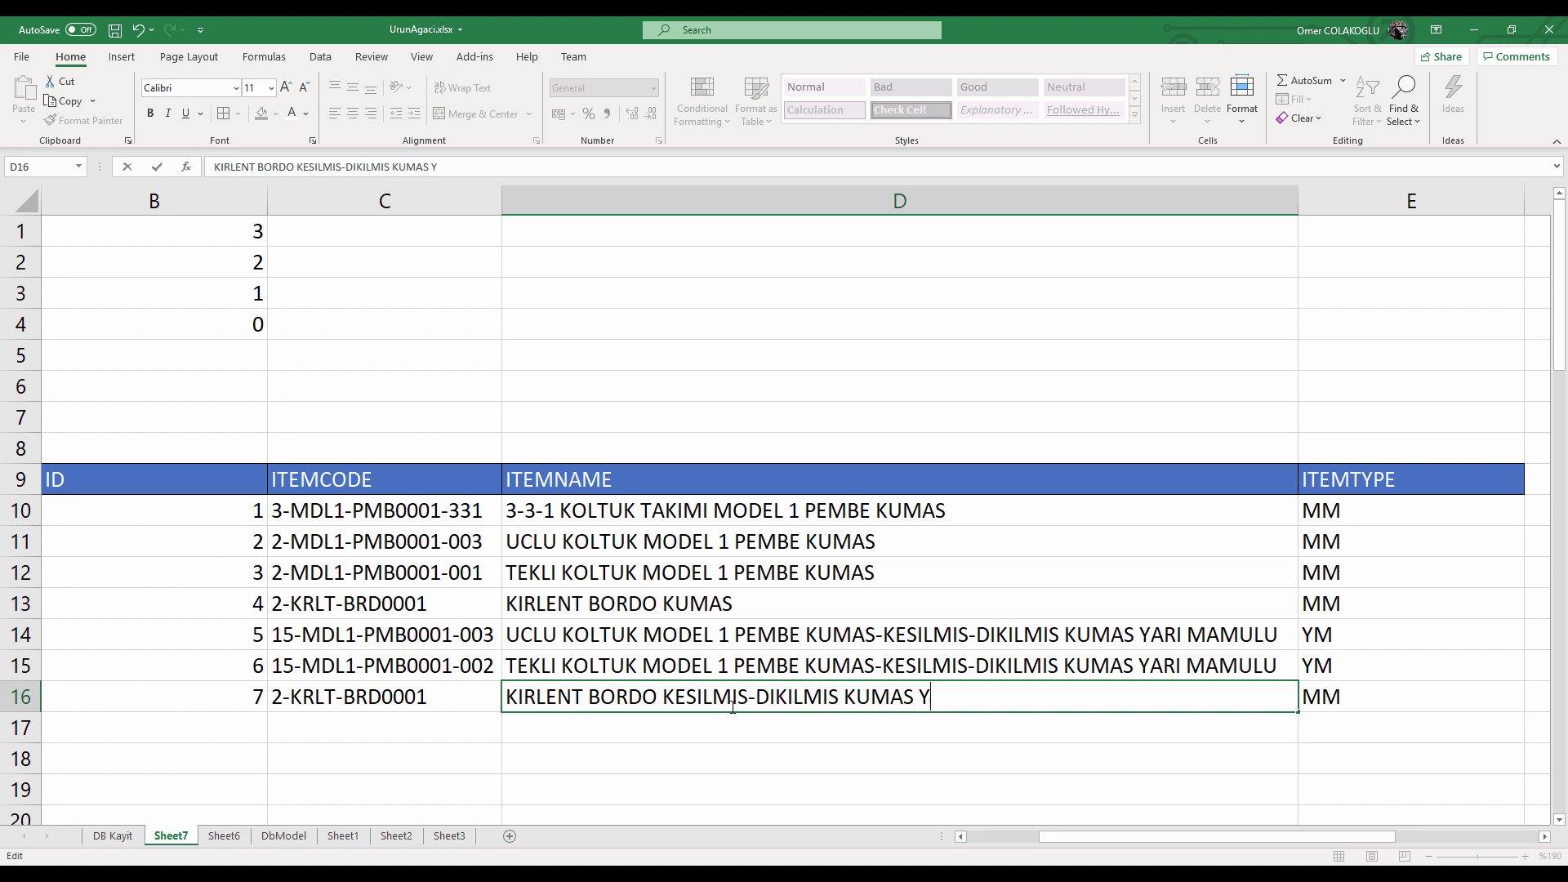
text(ARIMAMULU)
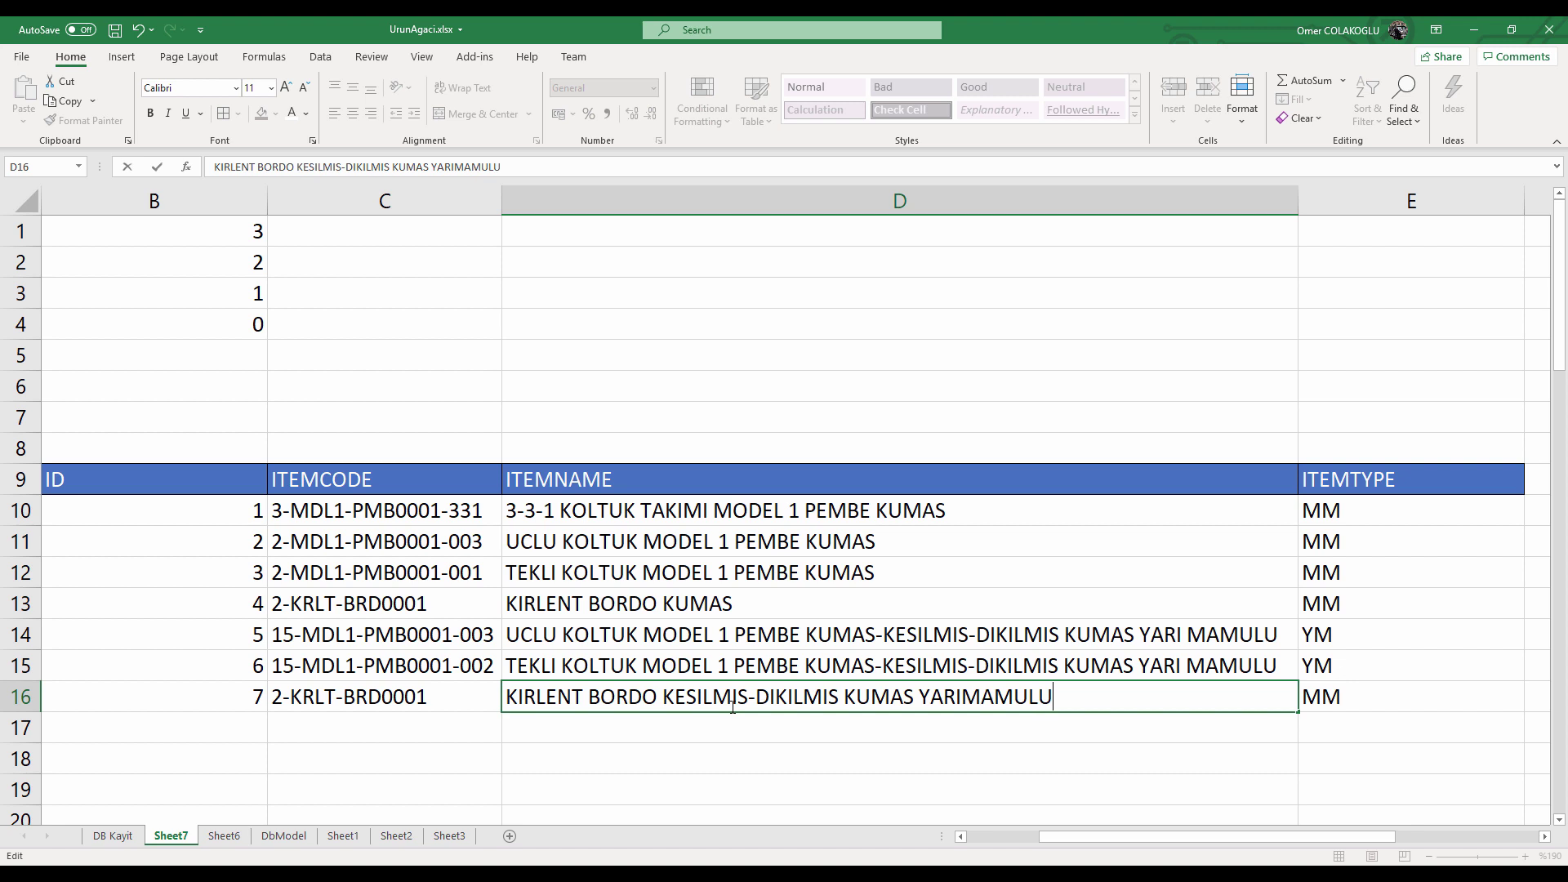
key(Return)
Set the item type in E16 to YM.
key(Up)
key(Right)
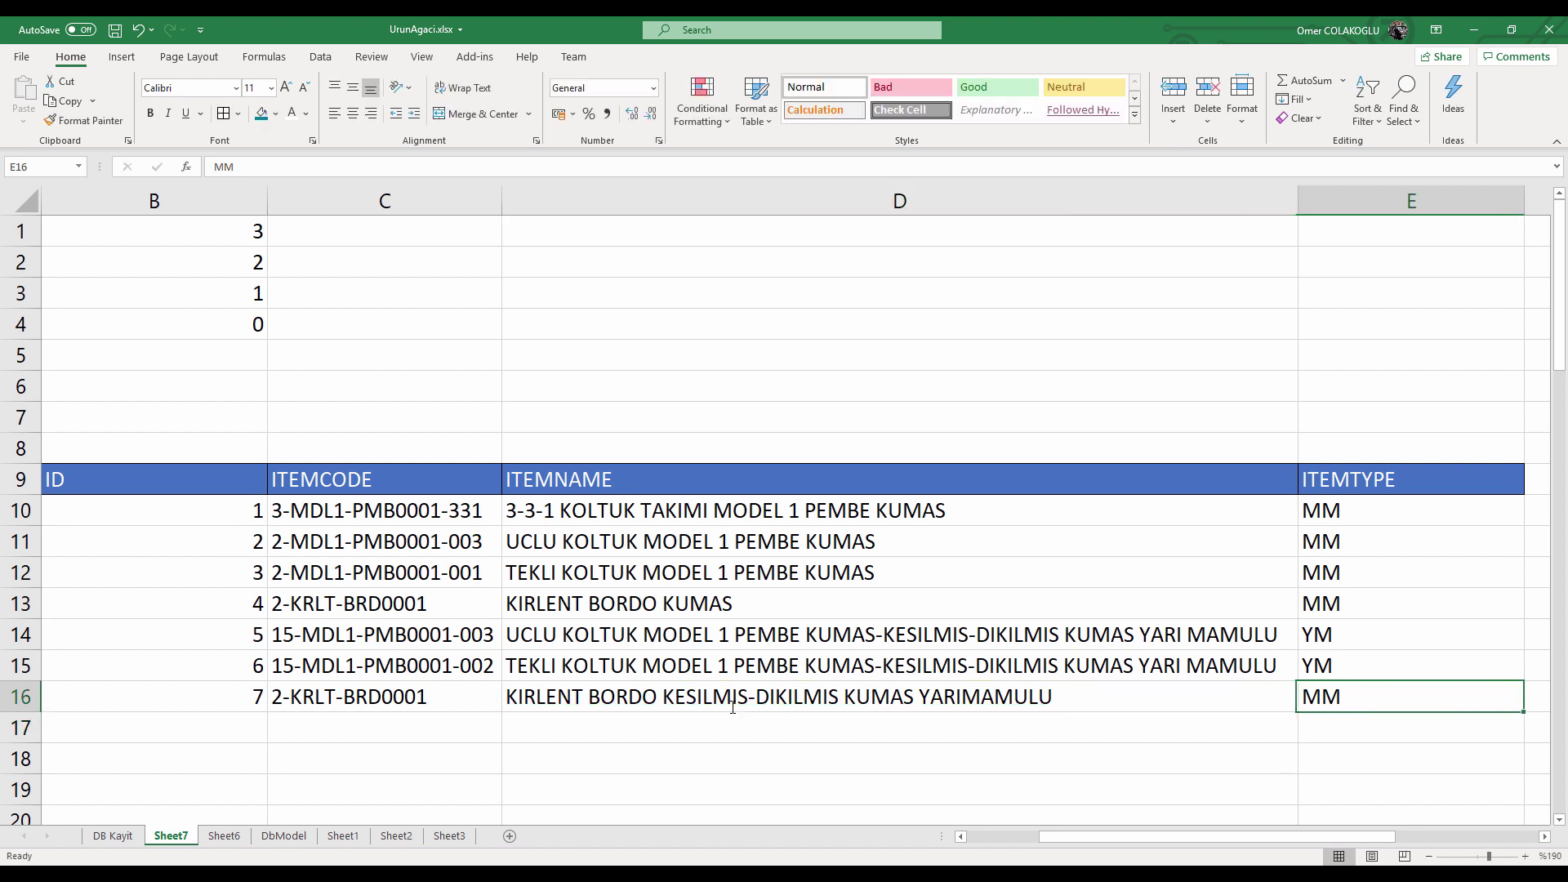
text(YM)
key(ctrl+Return)
Change the item code in C16 to 15-KRLT-BRD0001.
key(Down)
key(Left)
key(Up)
key(Left)
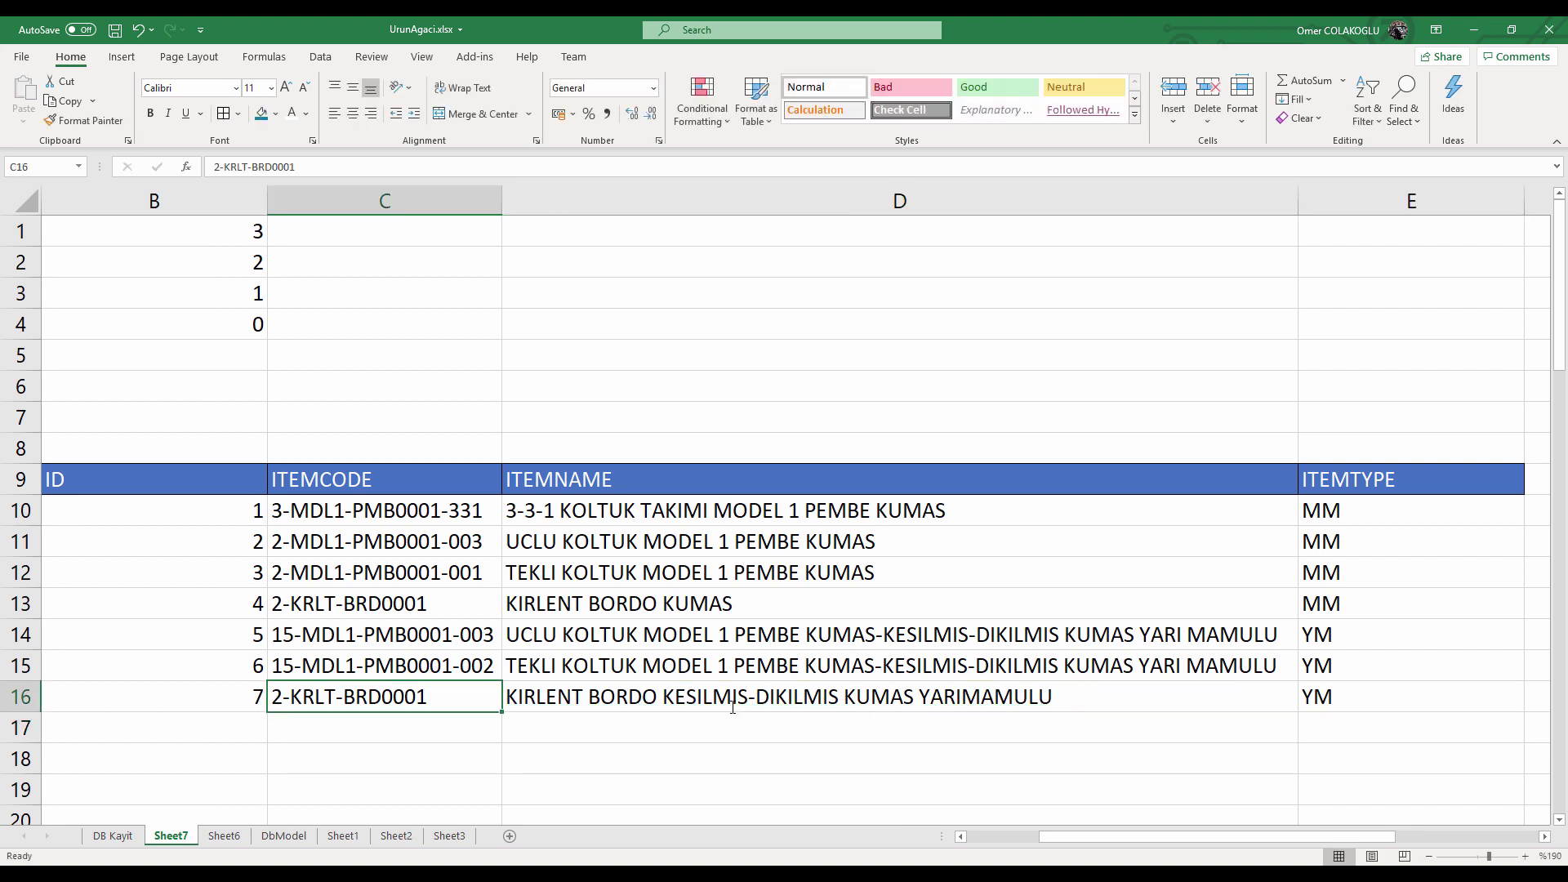
key(F2)
key(Left)
key(Left)
key(Left)
key(Left)
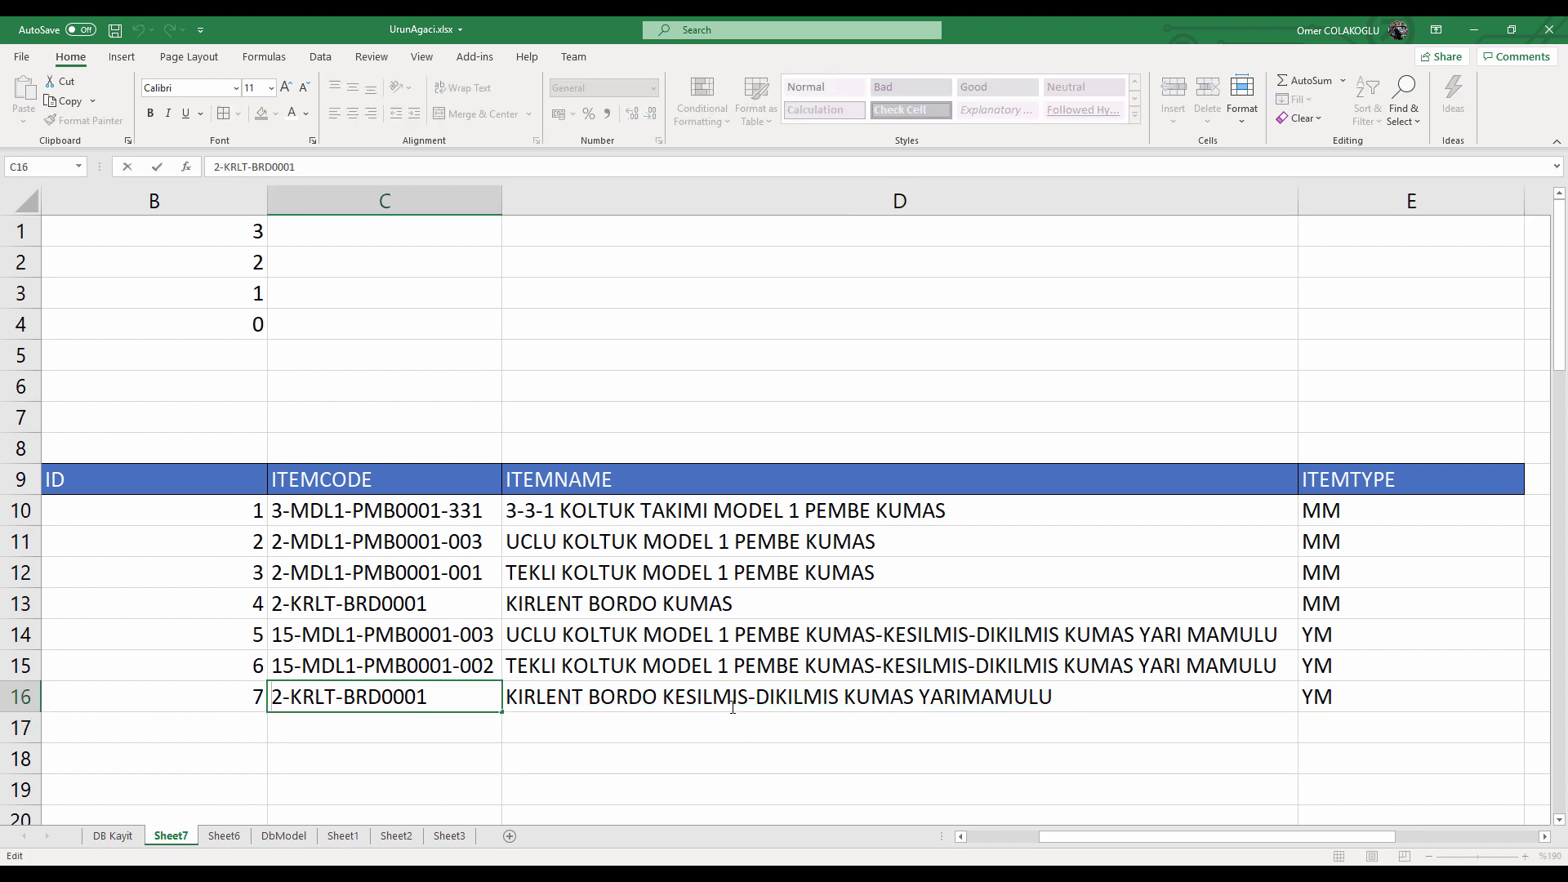
key(BackSpace)
text(15)
key(Return)
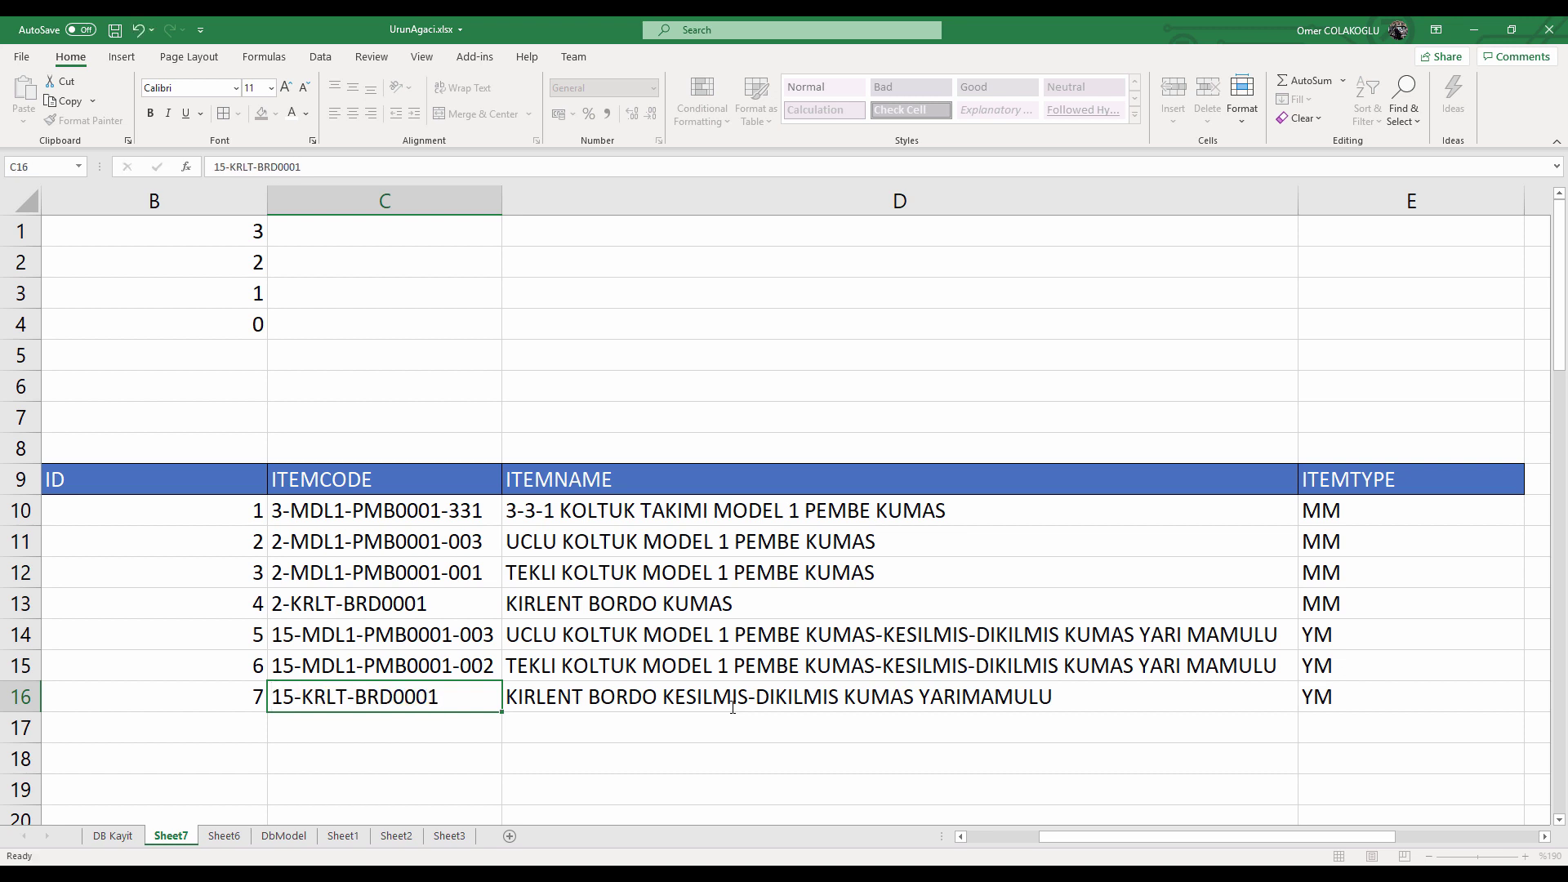
Review the set in row 10, the products in rows 11–13 and the semi-finished items in rows 14–16 by selecting each group.
key(Up)
key(Up)
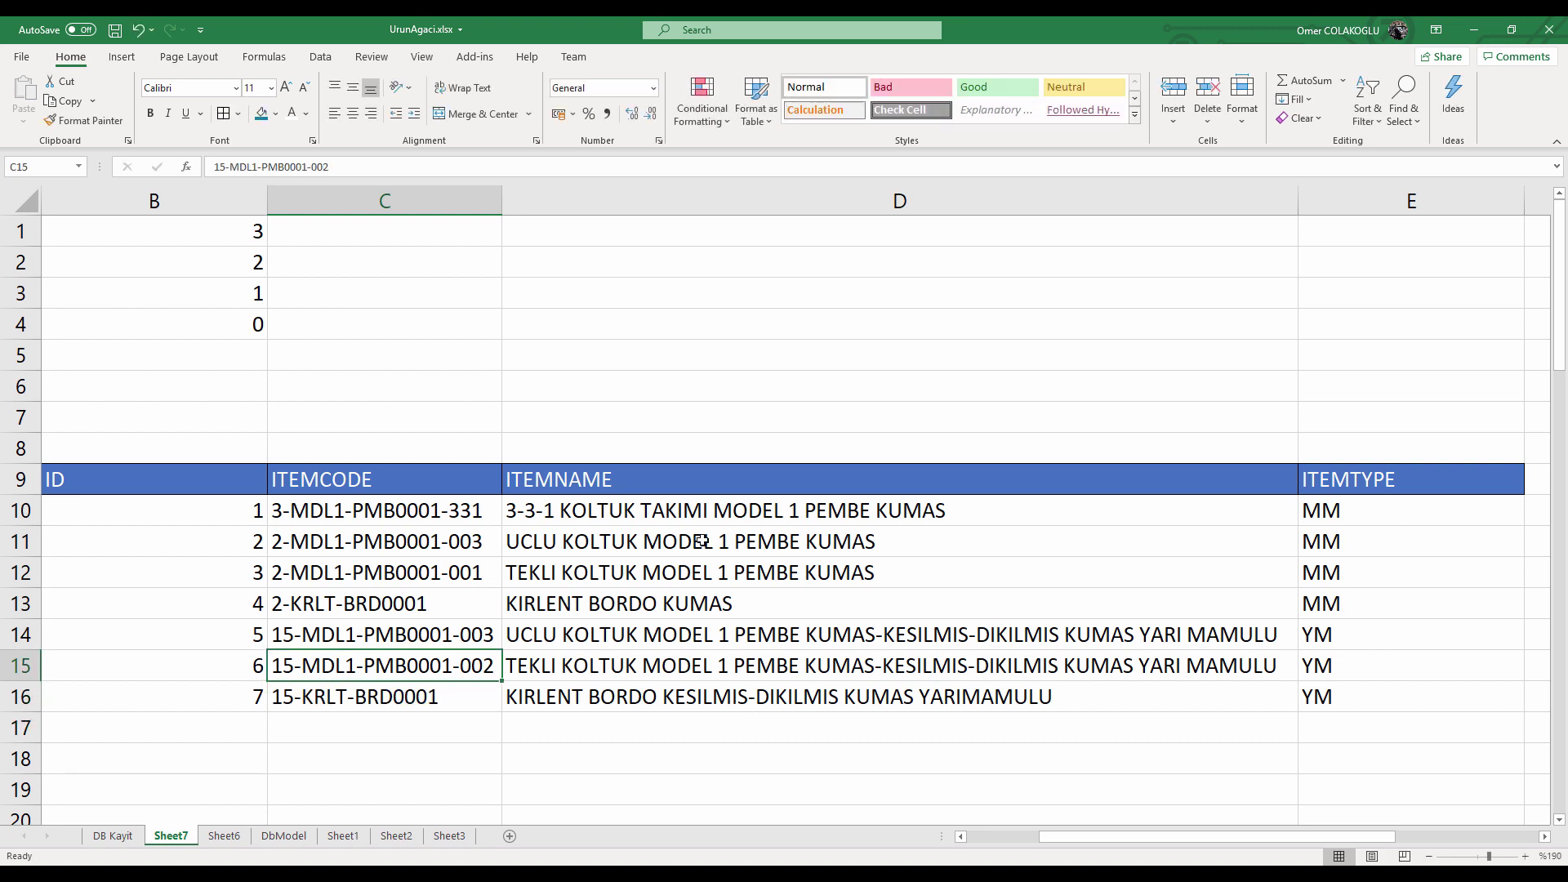
drag(344, 516, 1333, 514)
drag(455, 537, 1340, 594)
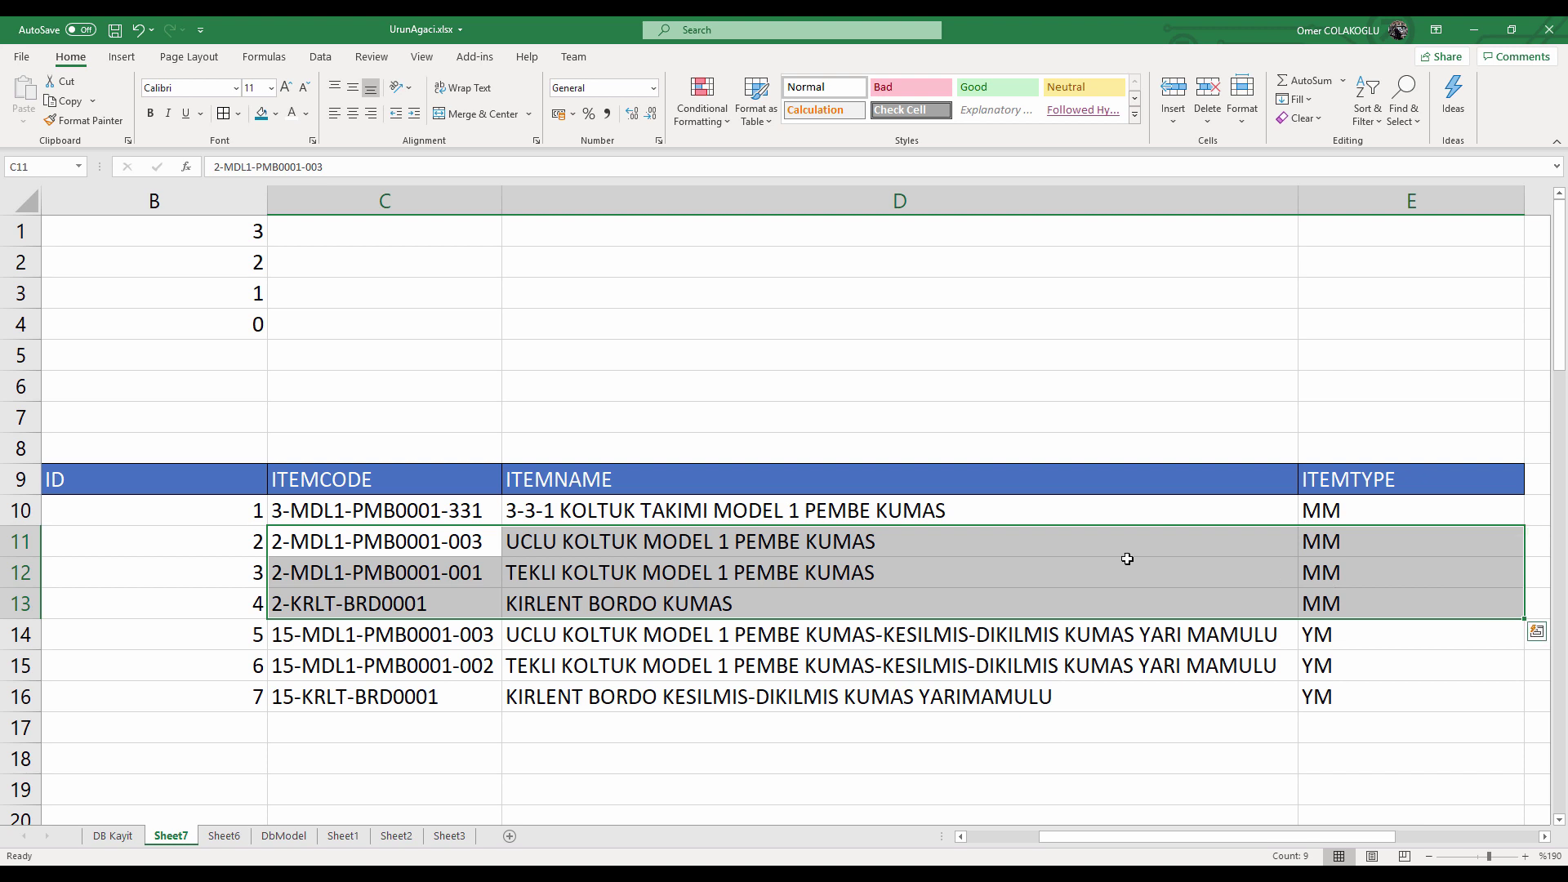
drag(340, 641, 1286, 705)
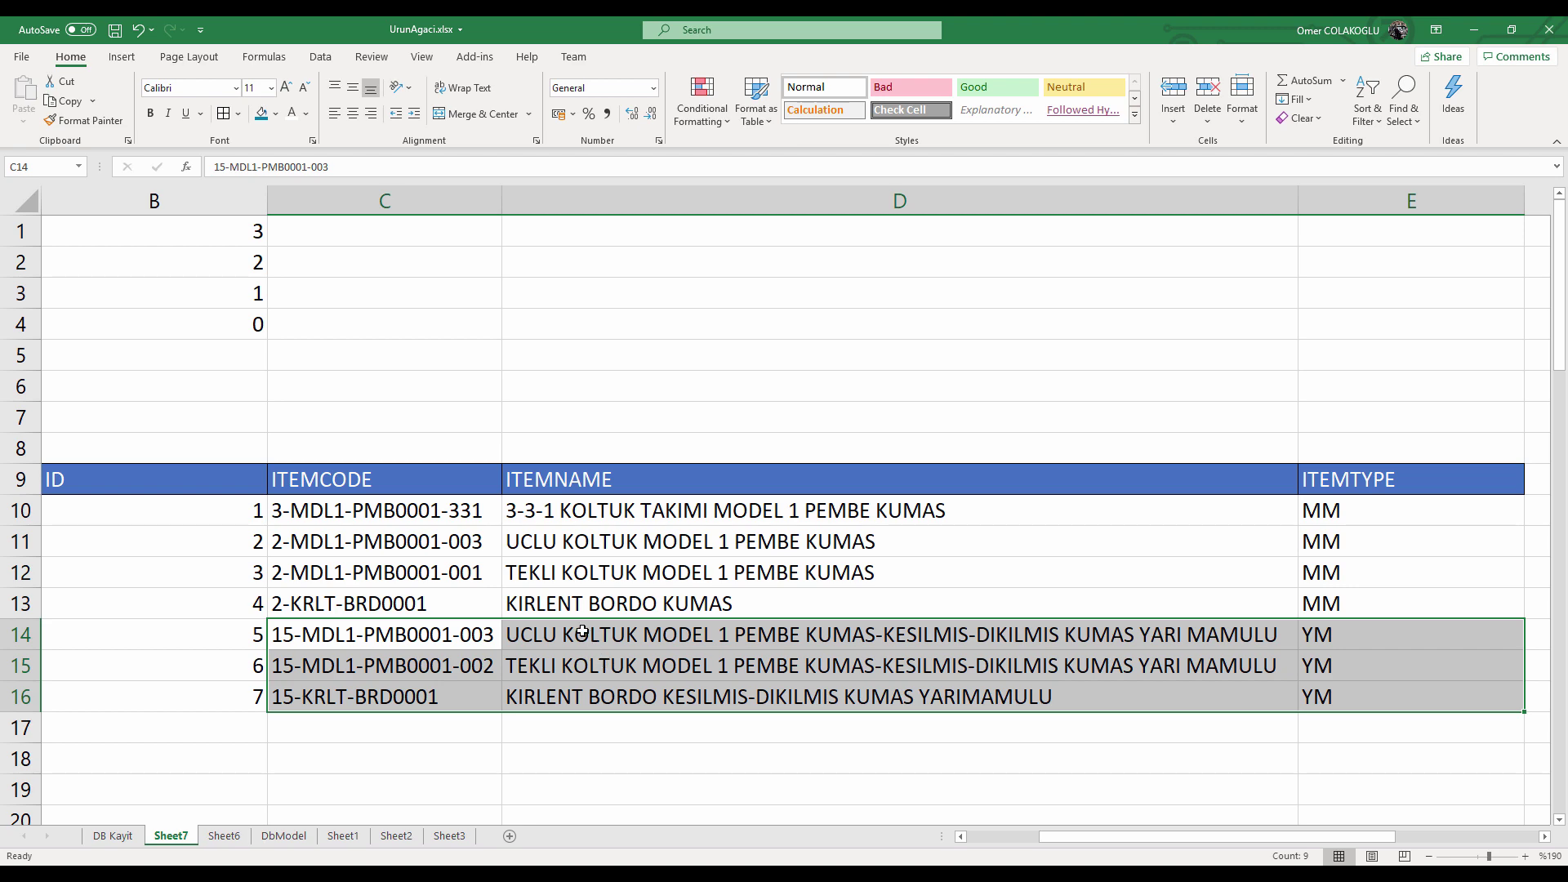
ctrl+scroll(322, 604, down, 1)
scroll(323, 604, left, 1)
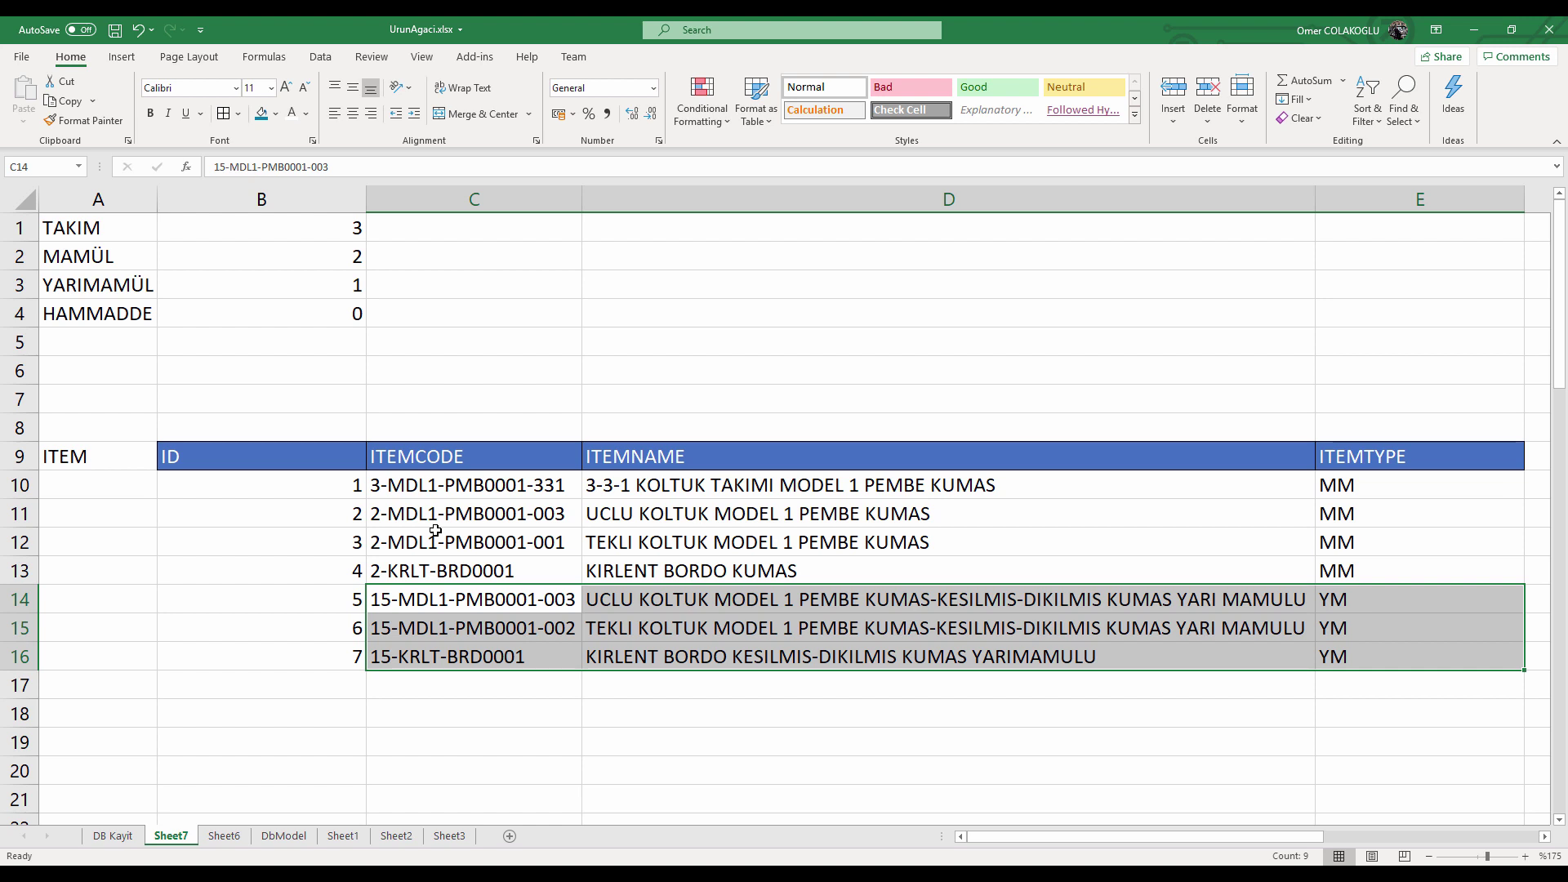
Add the item name MODEL 1 UCLU KOLTUK ISKELET YARIMAMULU in D17 with the item type YM in E17.
key(ctrl+c)
click(766, 687)
scroll(766, 695, down, 1)
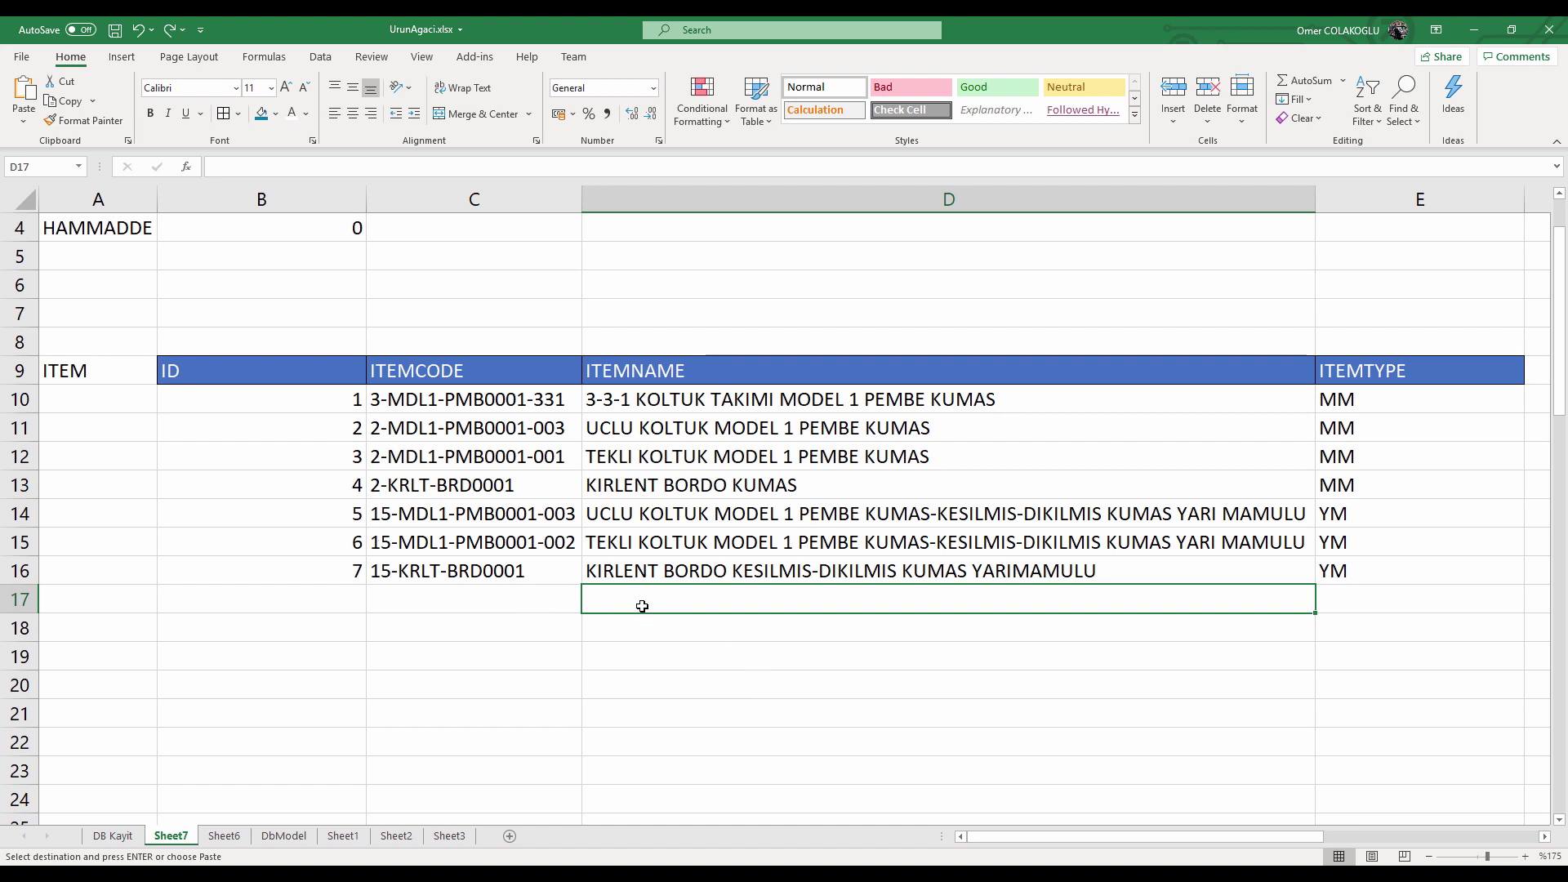
key(ctrl+v)
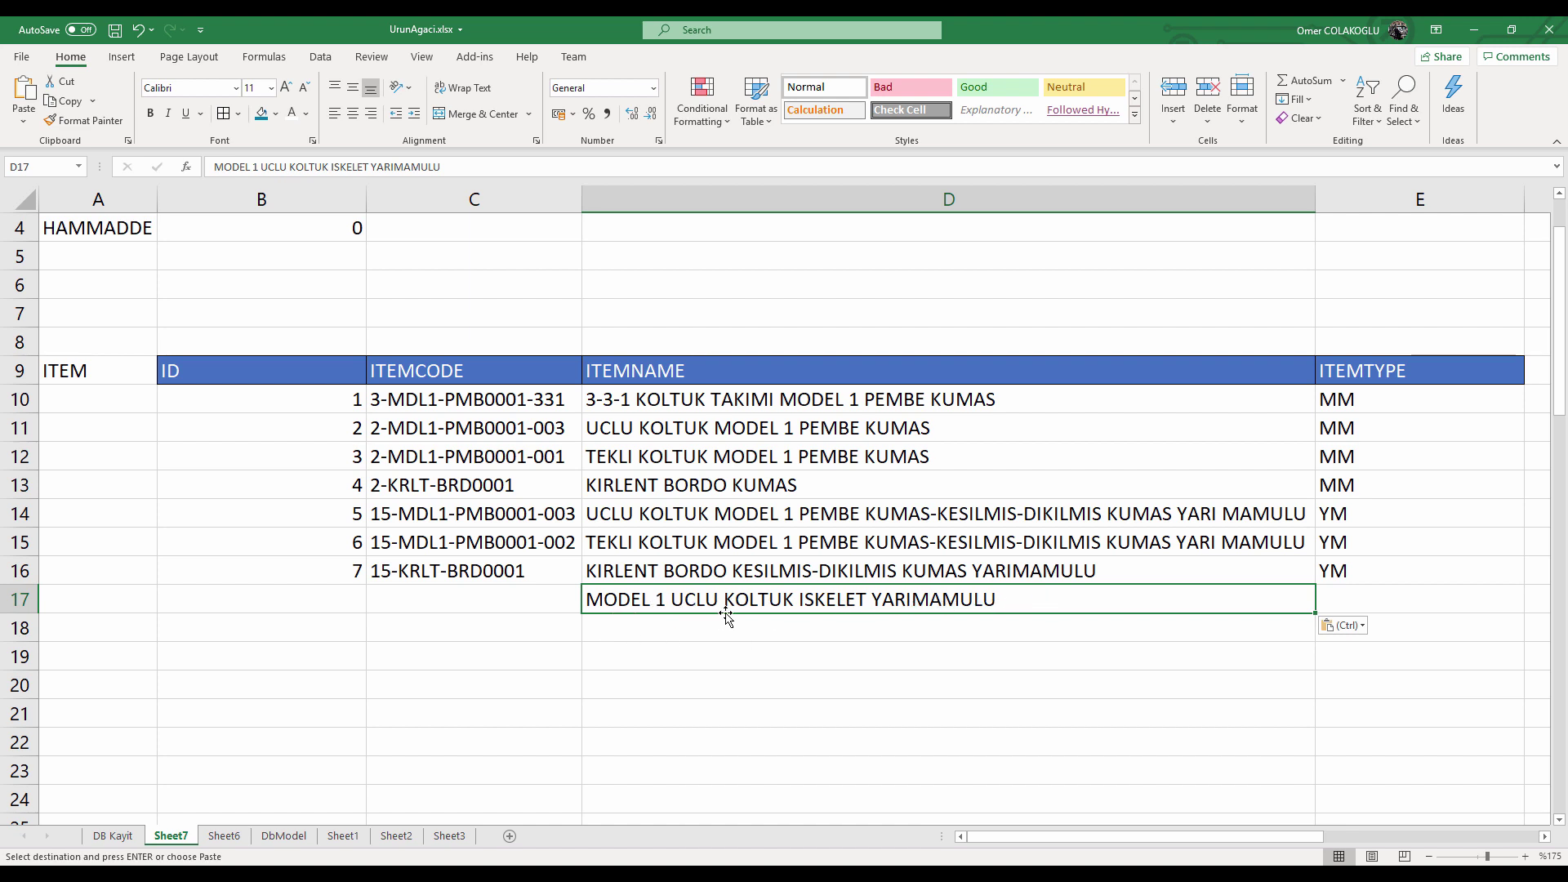
click(1375, 608)
text(YM)
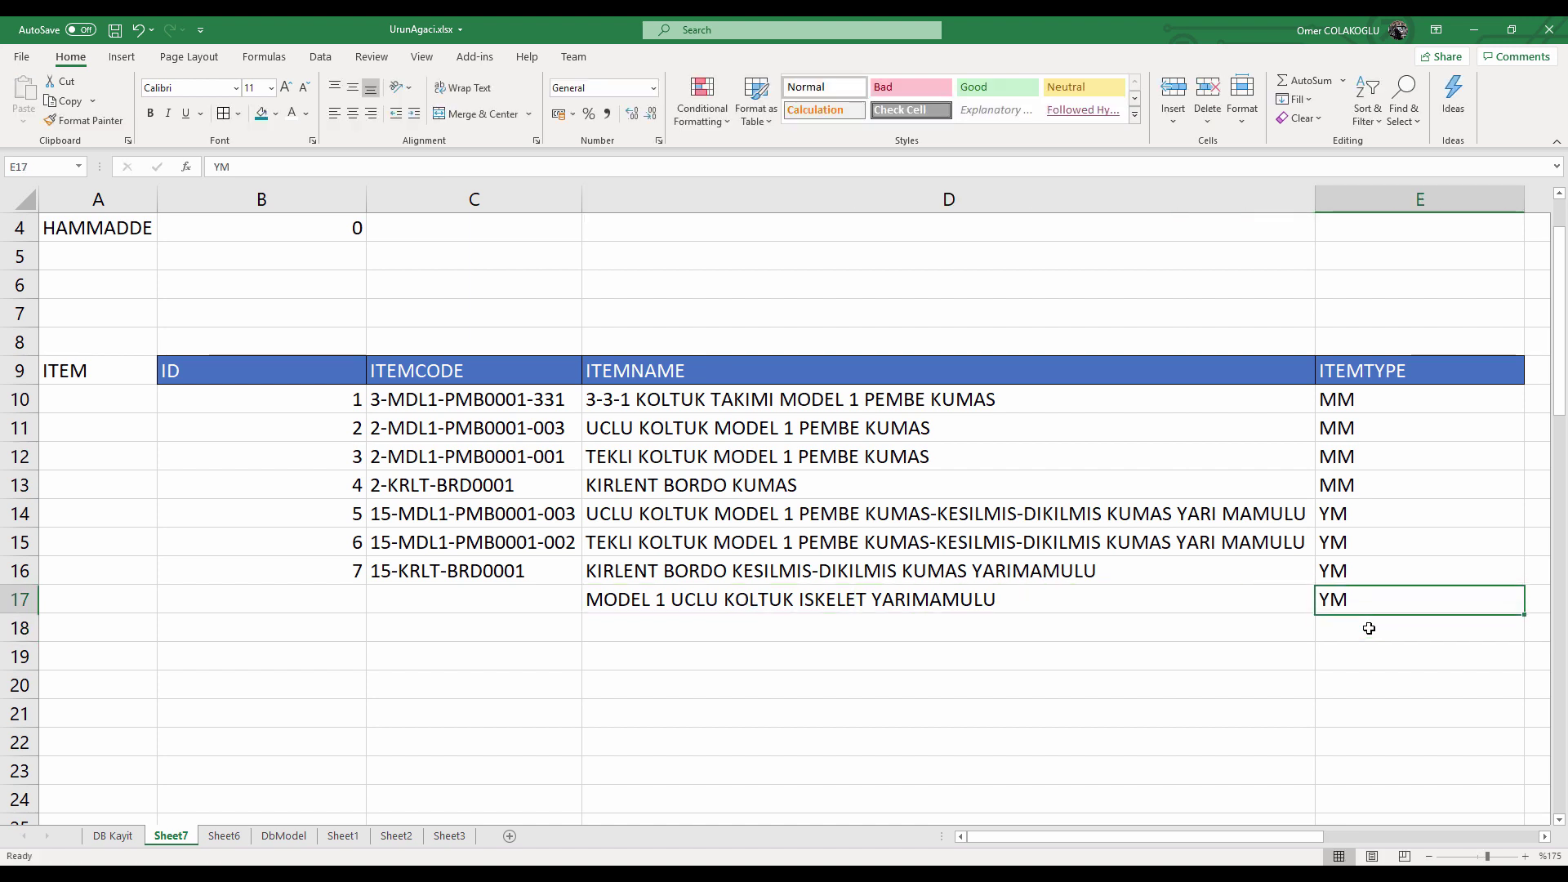
Enter the item code 16-MDL1-003 in C17 and the ID 8 in B17.
key(Left)
key(Left)
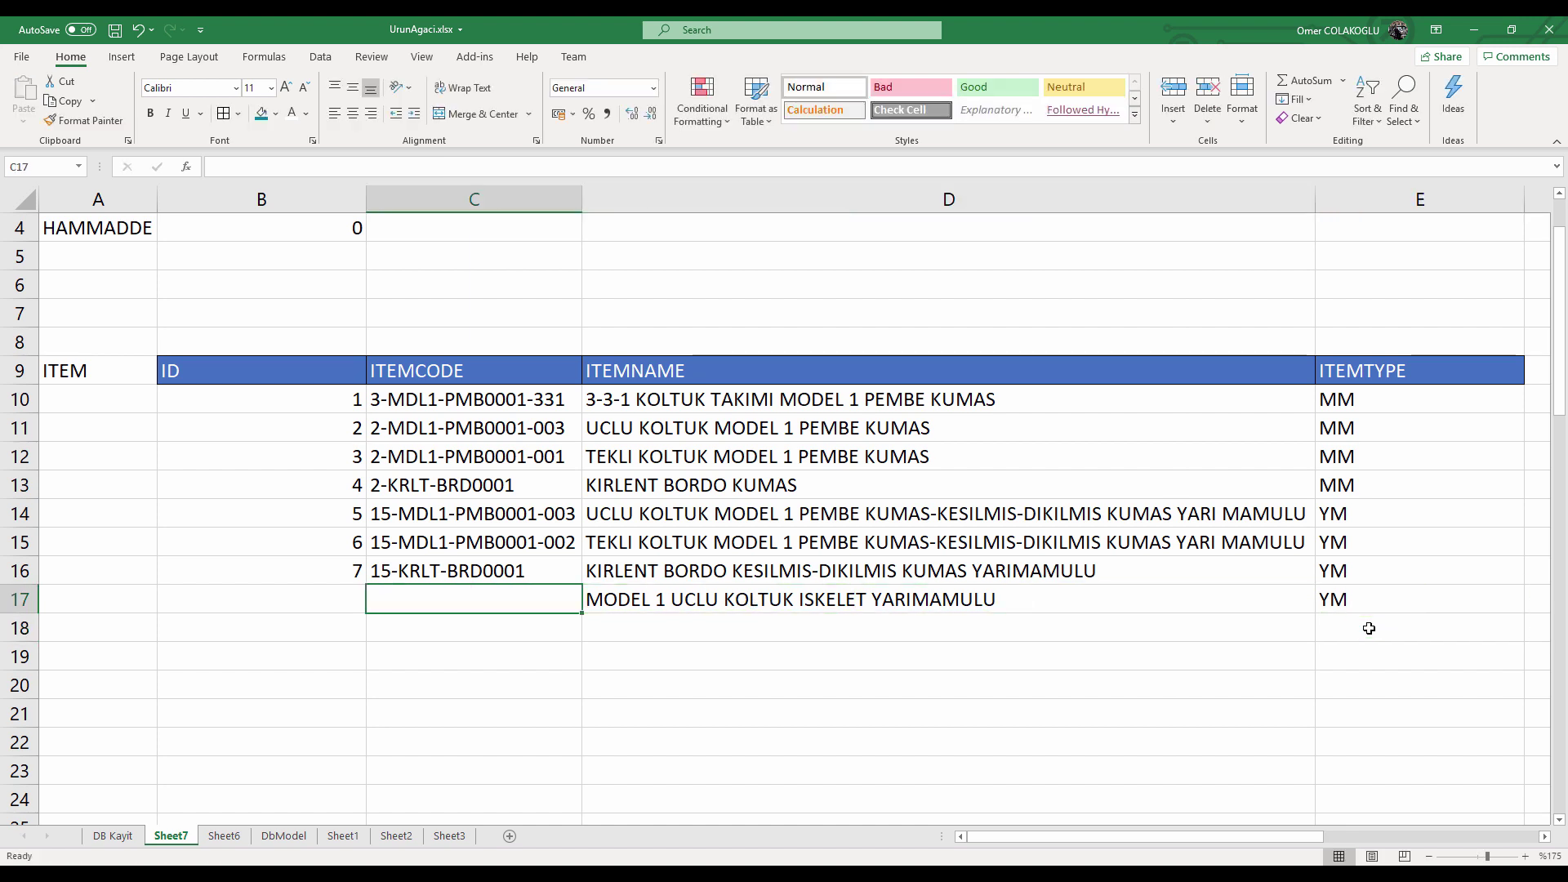
text(16)
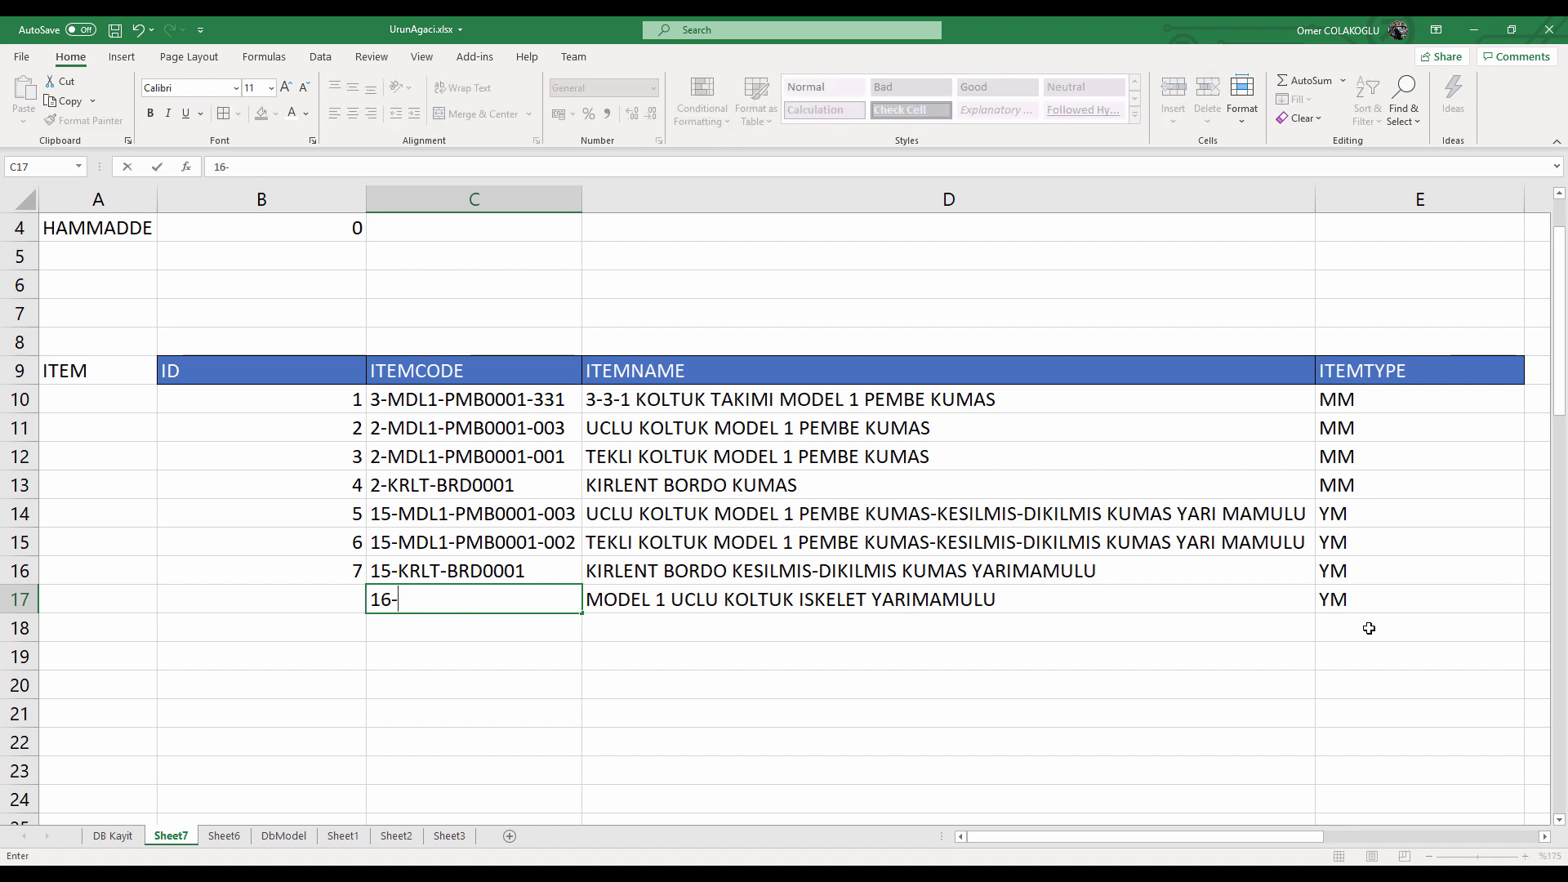
text(-MDL1-00)
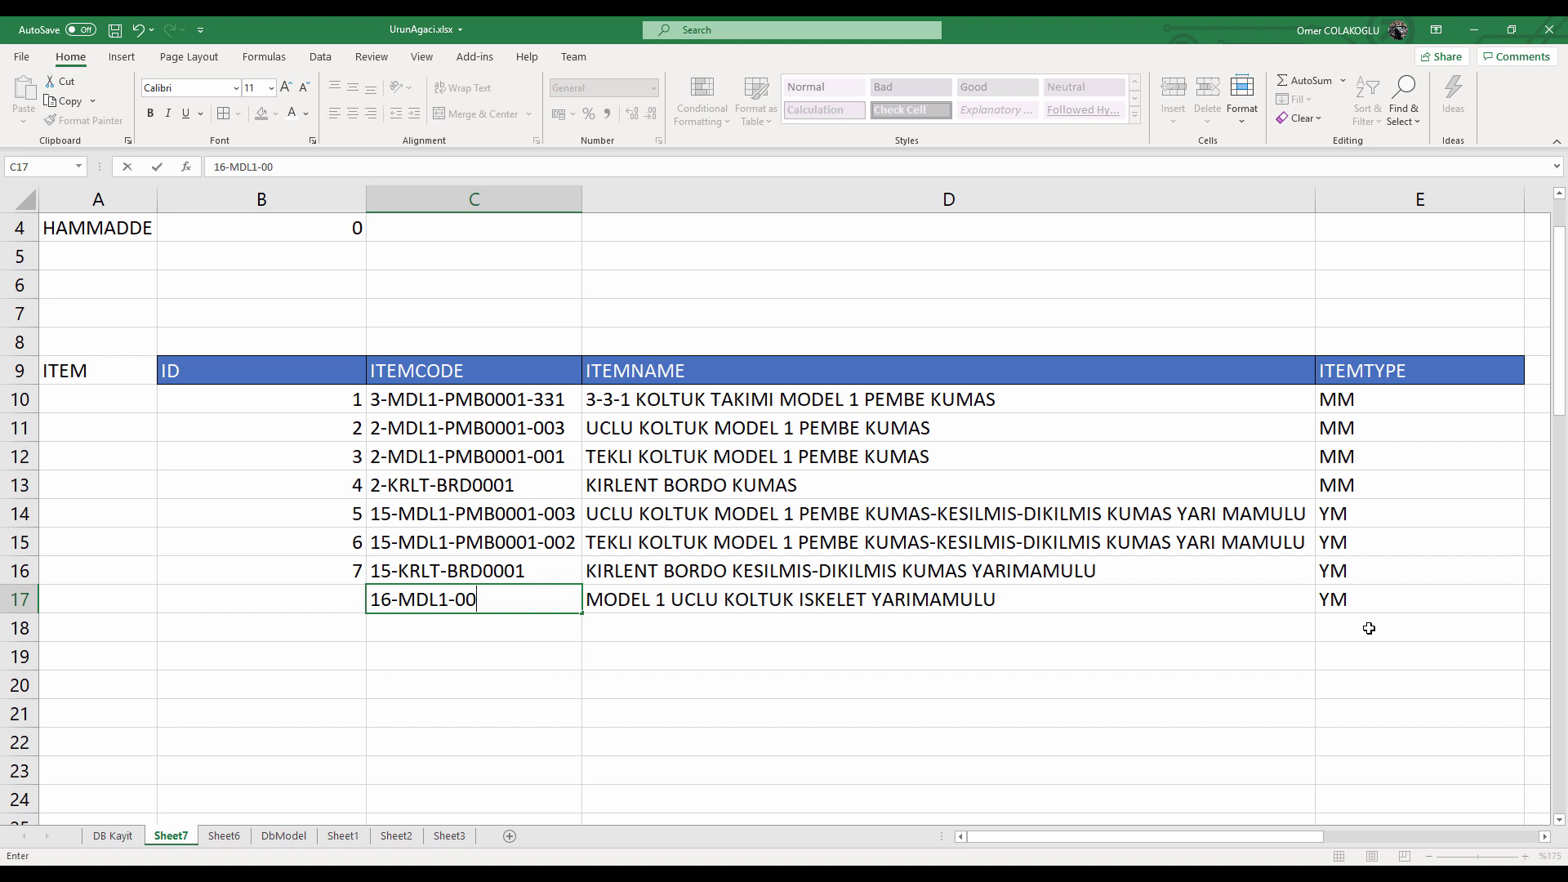
text(3)
key(Return)
click(322, 597)
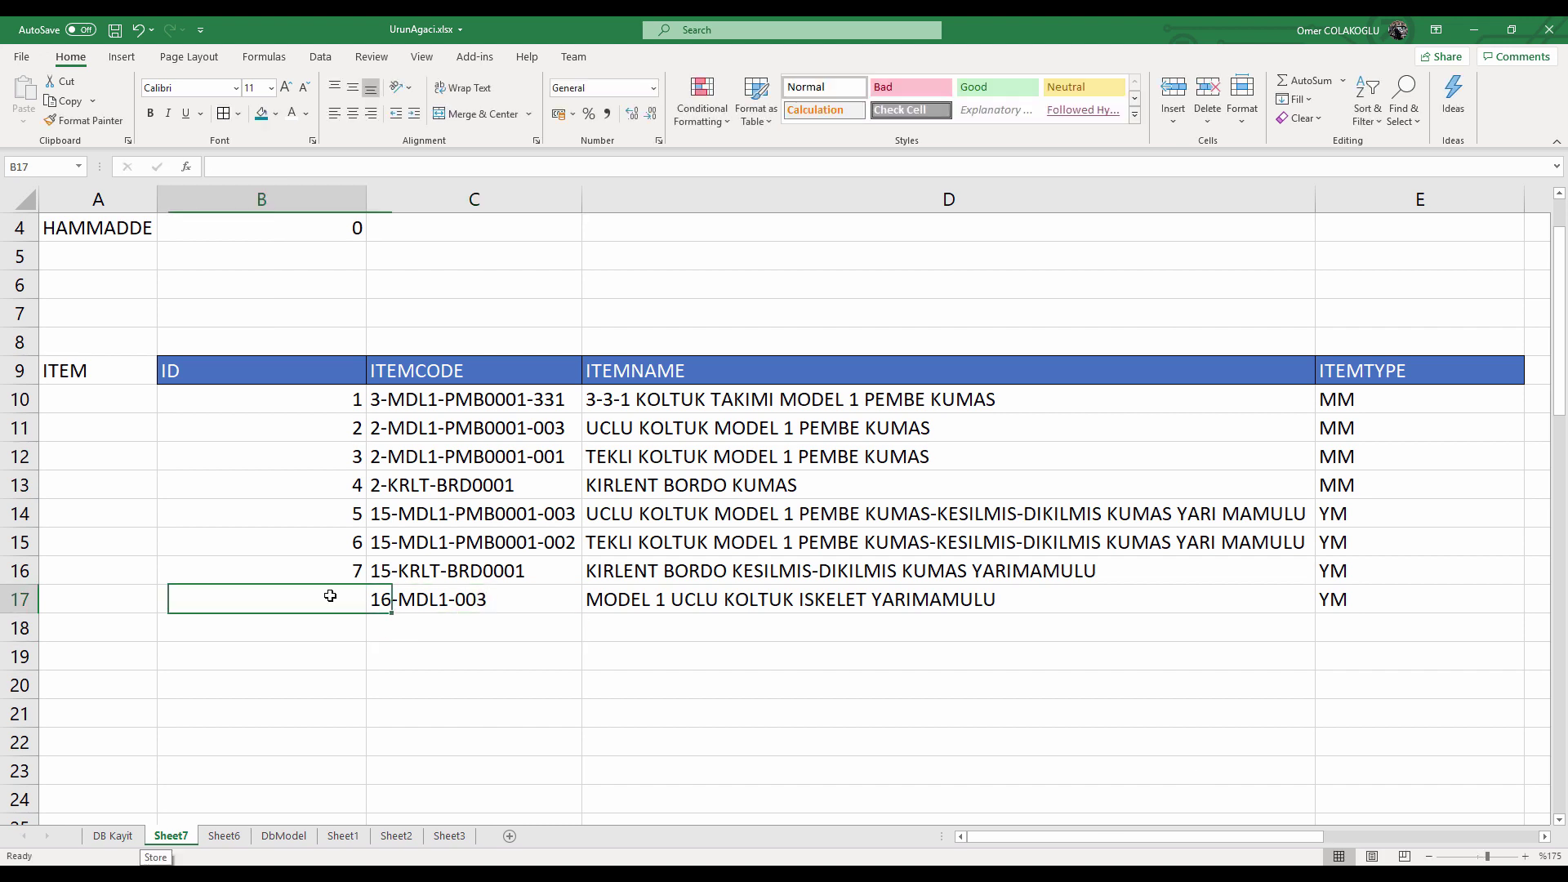
text(8)
key(Return)
Duplicate the MODEL 1 UCLU KOLTUK ISKELET YARIMAMULU record from B17:E17 into row 18.
key(Up)
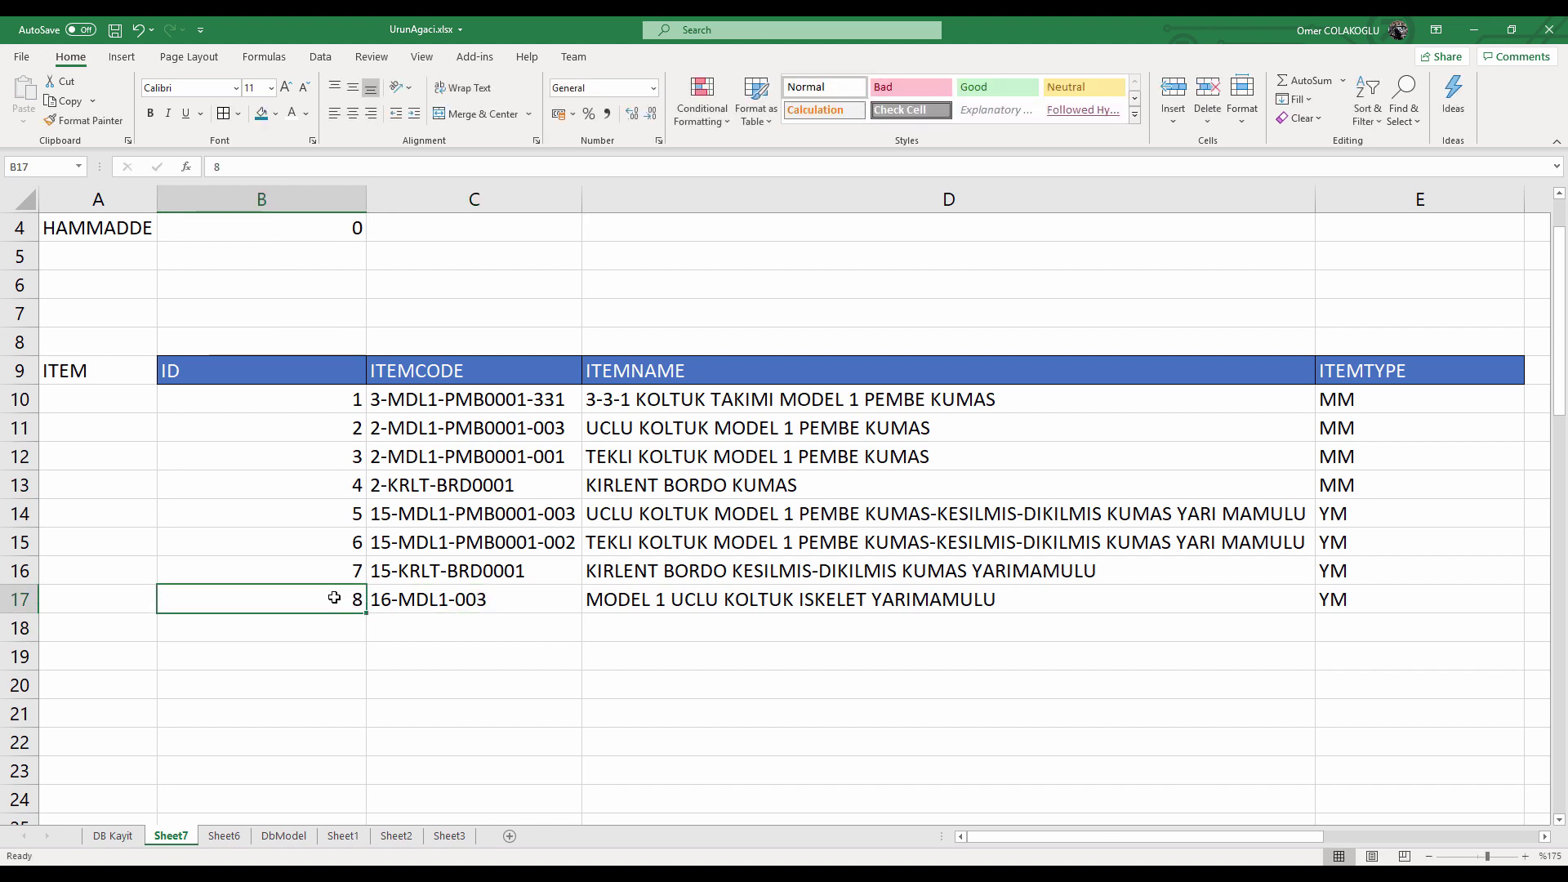
key(Right)
key(Right)
key(Right)
key(Left)
key(Left)
key(Left)
key(shift+Right)
key(shift+Right)
key(shift+Right)
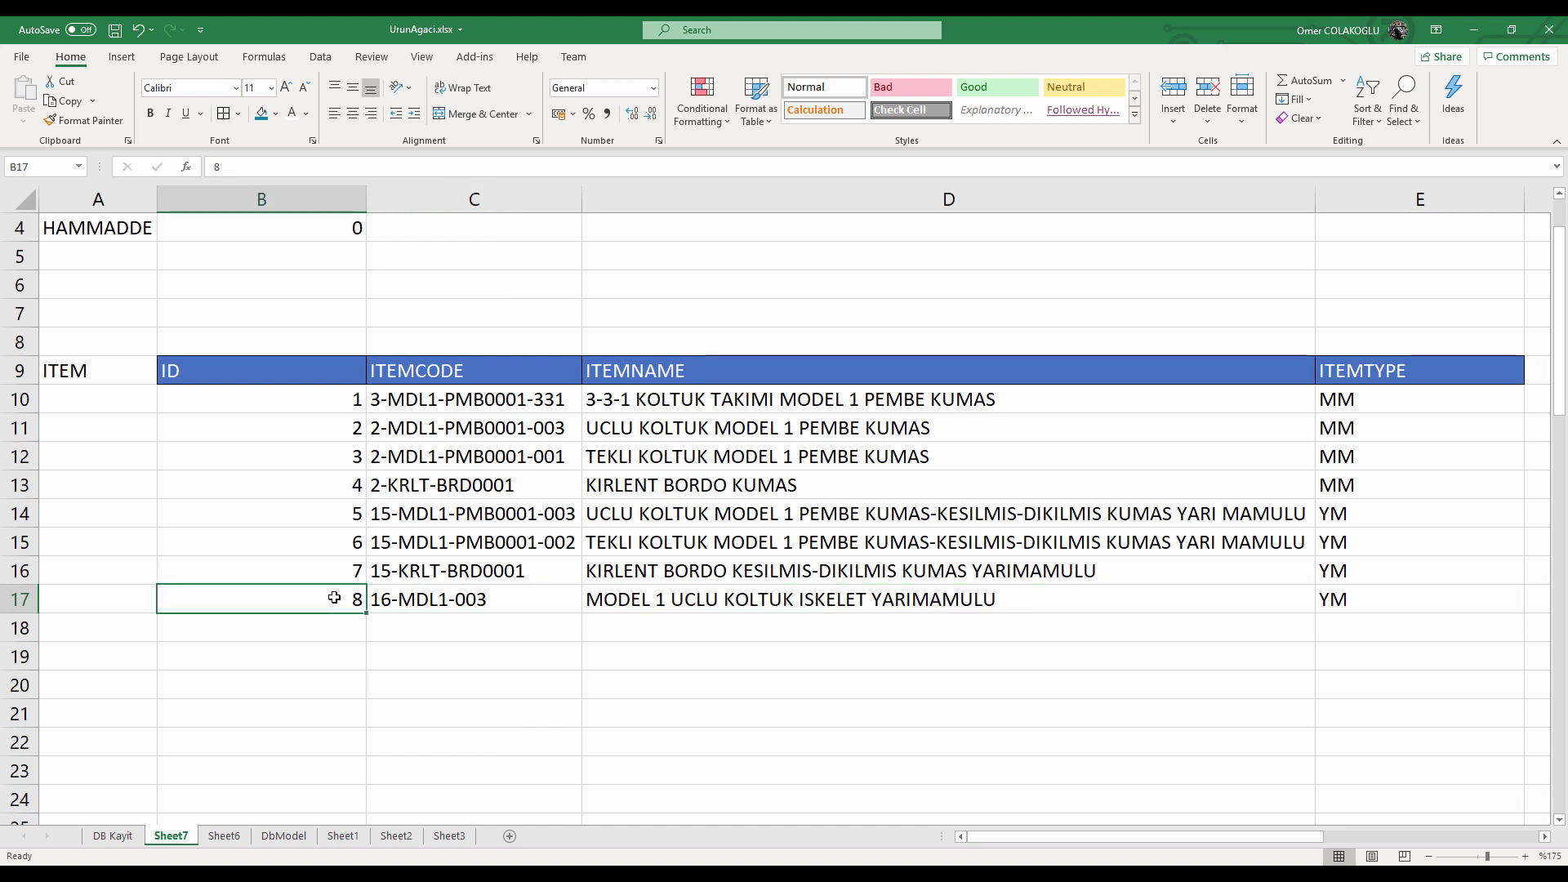
key(ctrl+c)
key(Down)
key(ctrl+v)
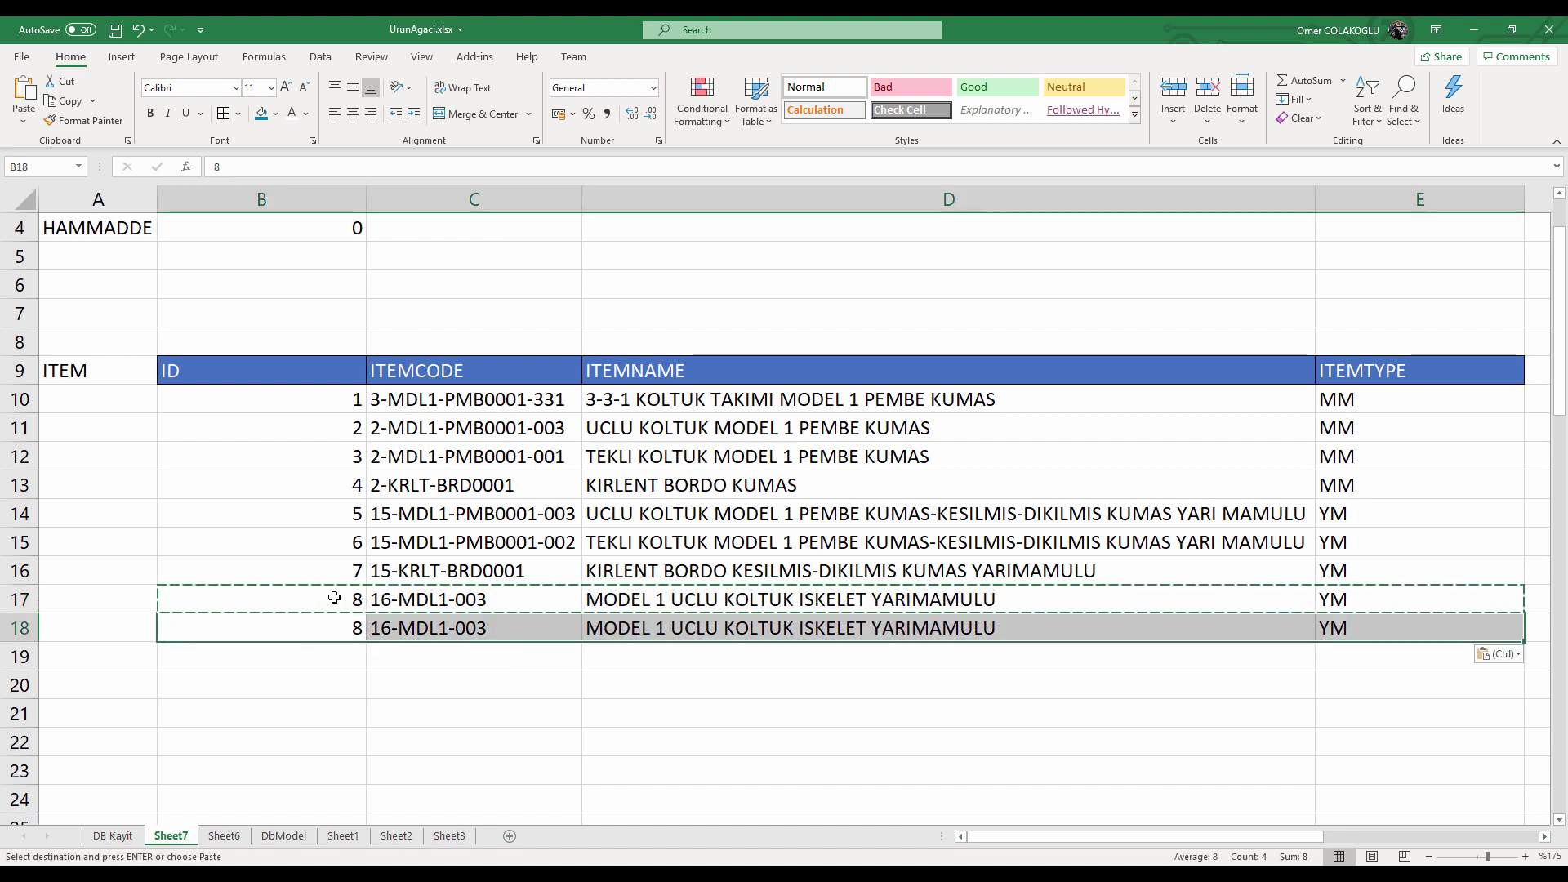
Set the ID in B18 to 9 and the item code in C18 to 16-MDL1-001.
key(Left)
key(Right)
text(9)
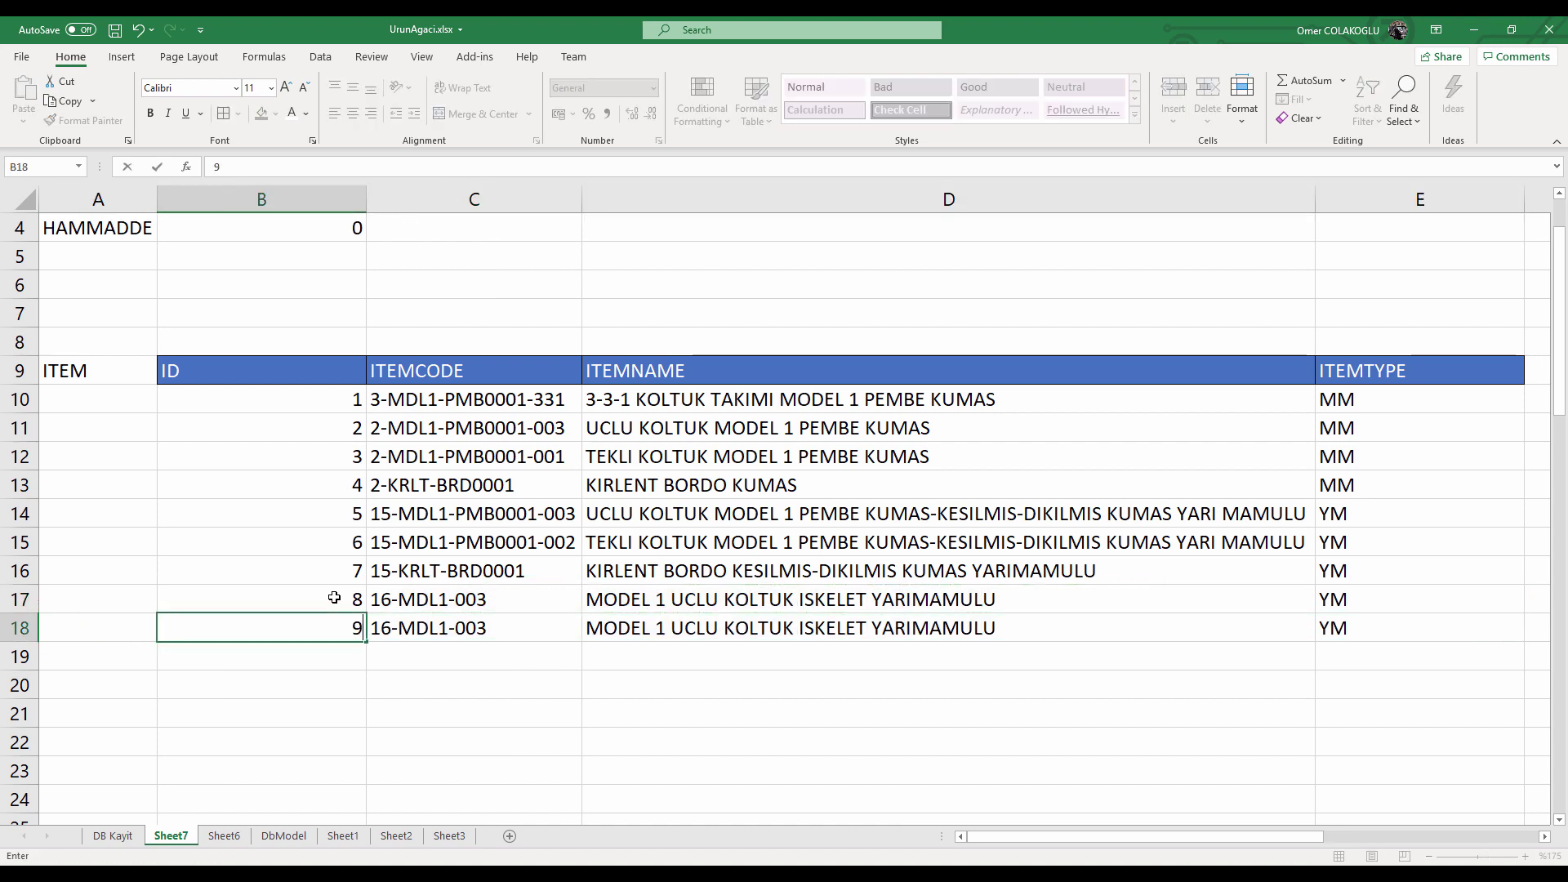
key(Return)
key(Up)
key(Right)
key(F2)
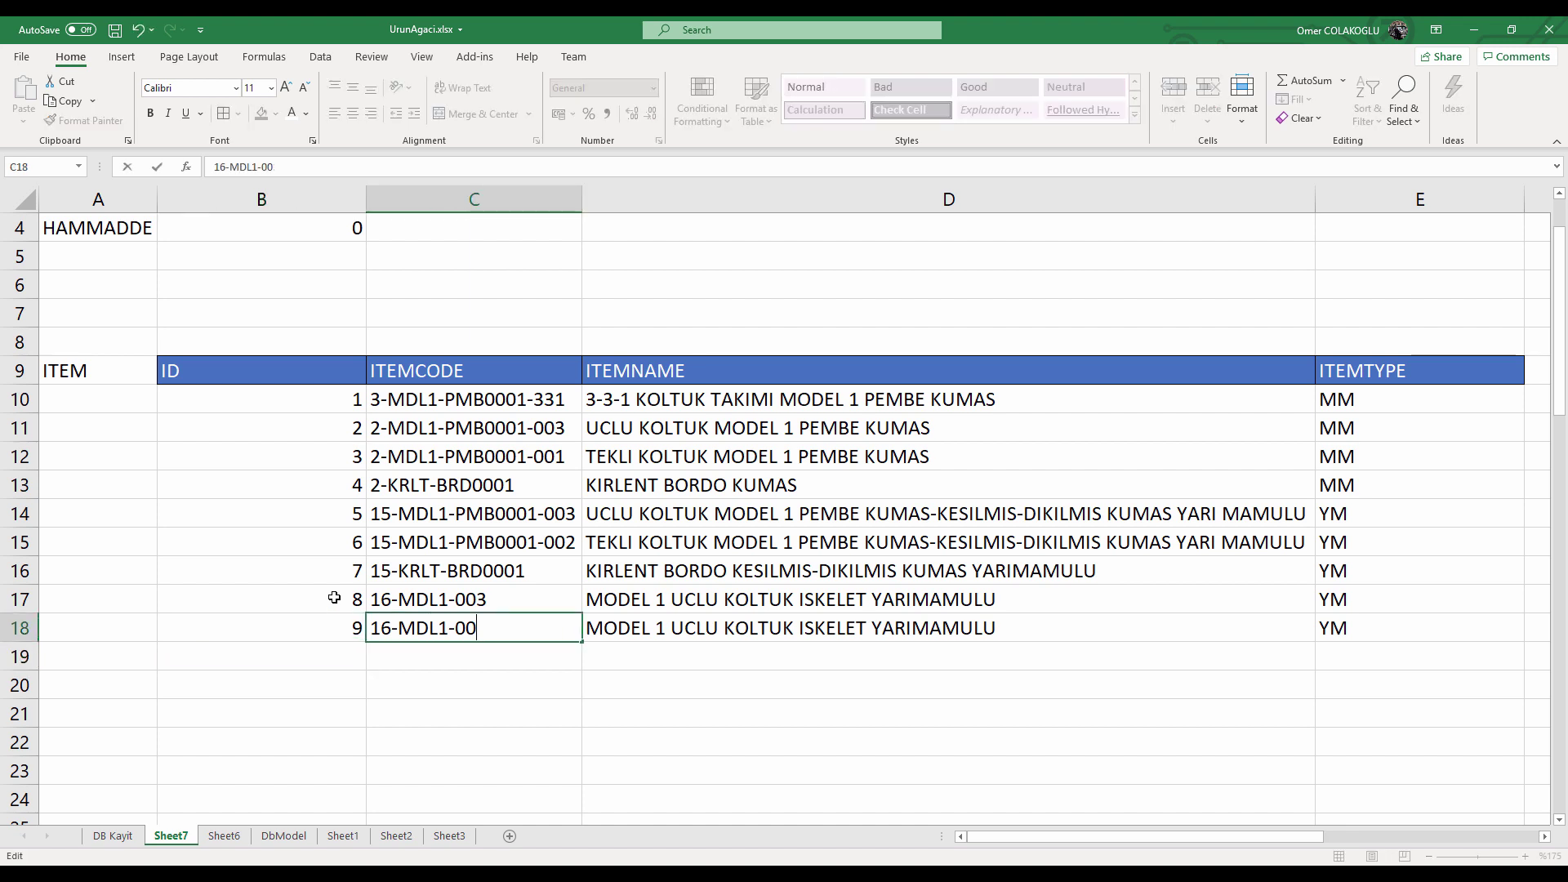
text(1)
key(Return)
Change the item name in D18 to MODEL 1 TEKLI KOLTUK ISKELET YARIMAMULU.
key(Up)
key(Right)
key(F2)
key(Left)
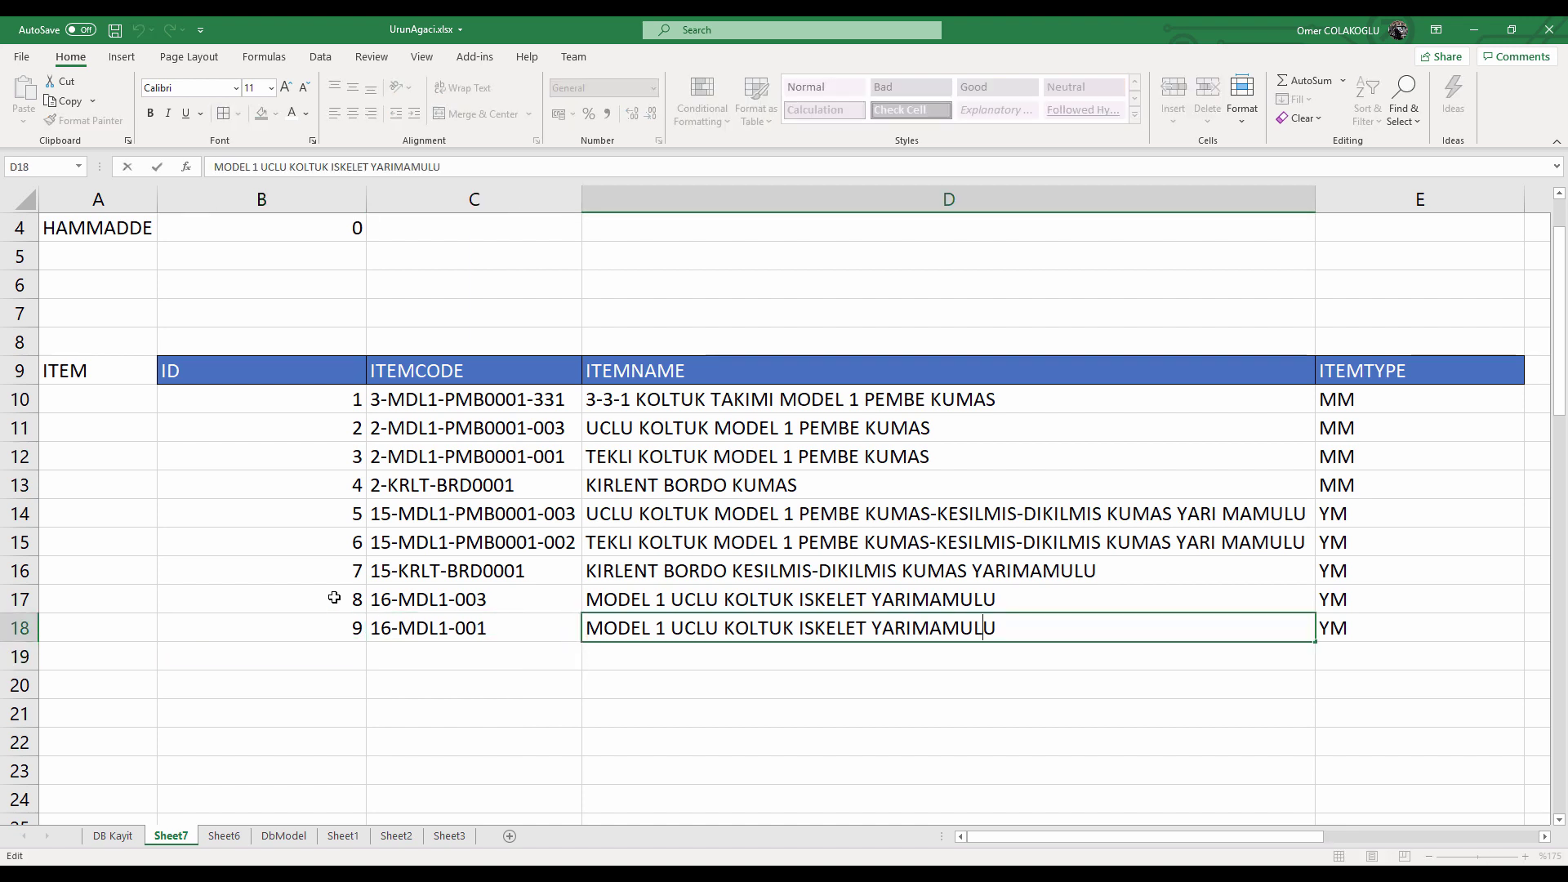
key(Left)
key(Left)
key(Left)
key(Left)
key(Left)
key(Left)
key(Left)
key(Left)
key(Left)
key(Left)
key(Left)
key(Left)
key(BackSpace)
key(BackSpace)
key(BackSpace)
key(BackSpace)
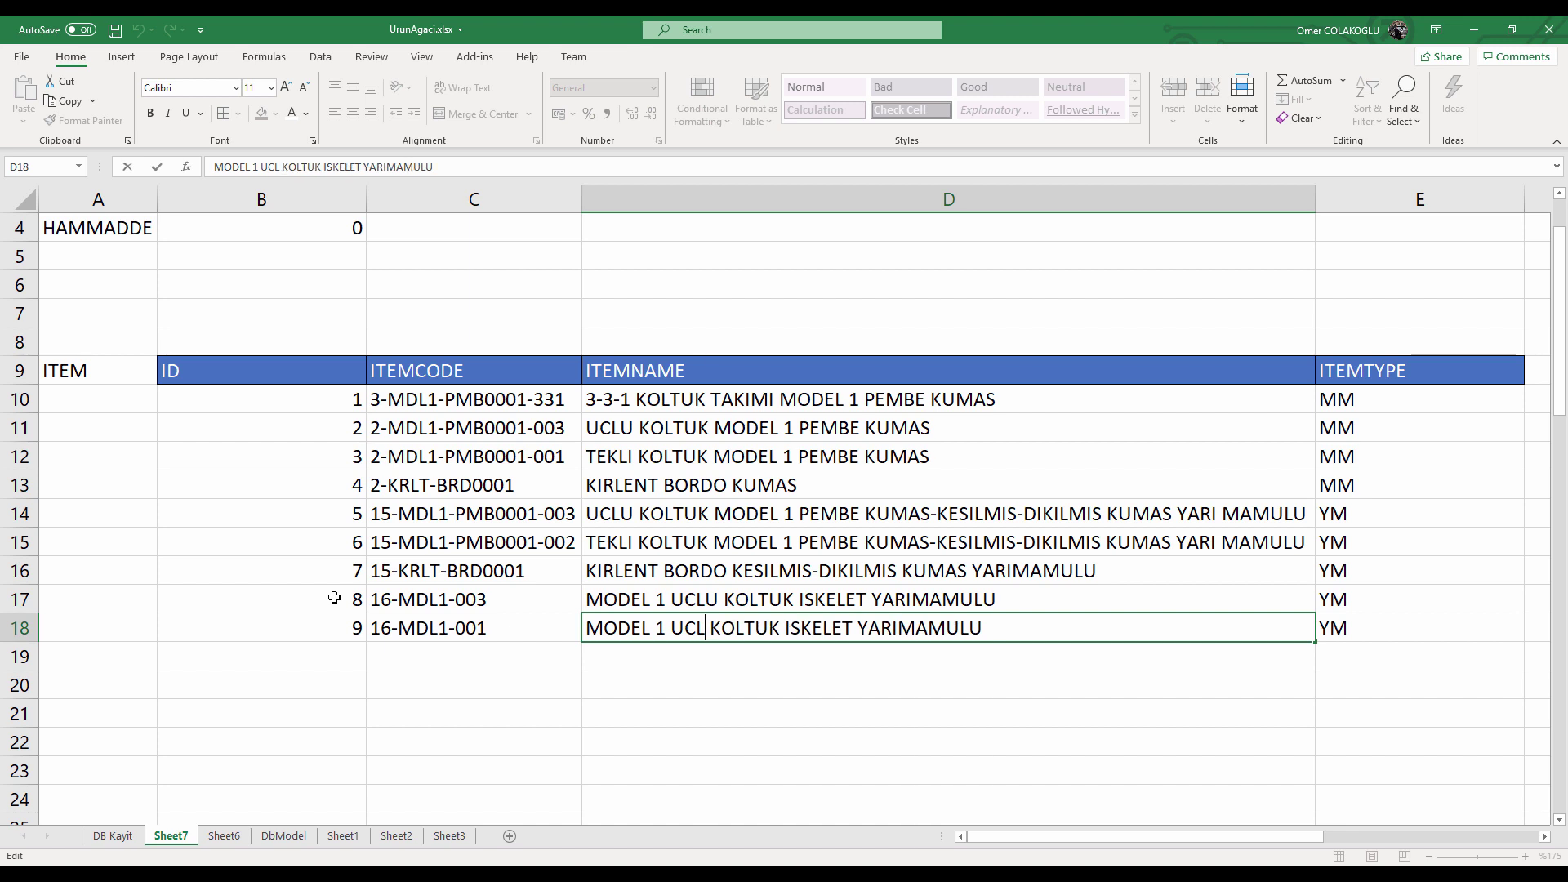
text(TEKLI)
key(Return)
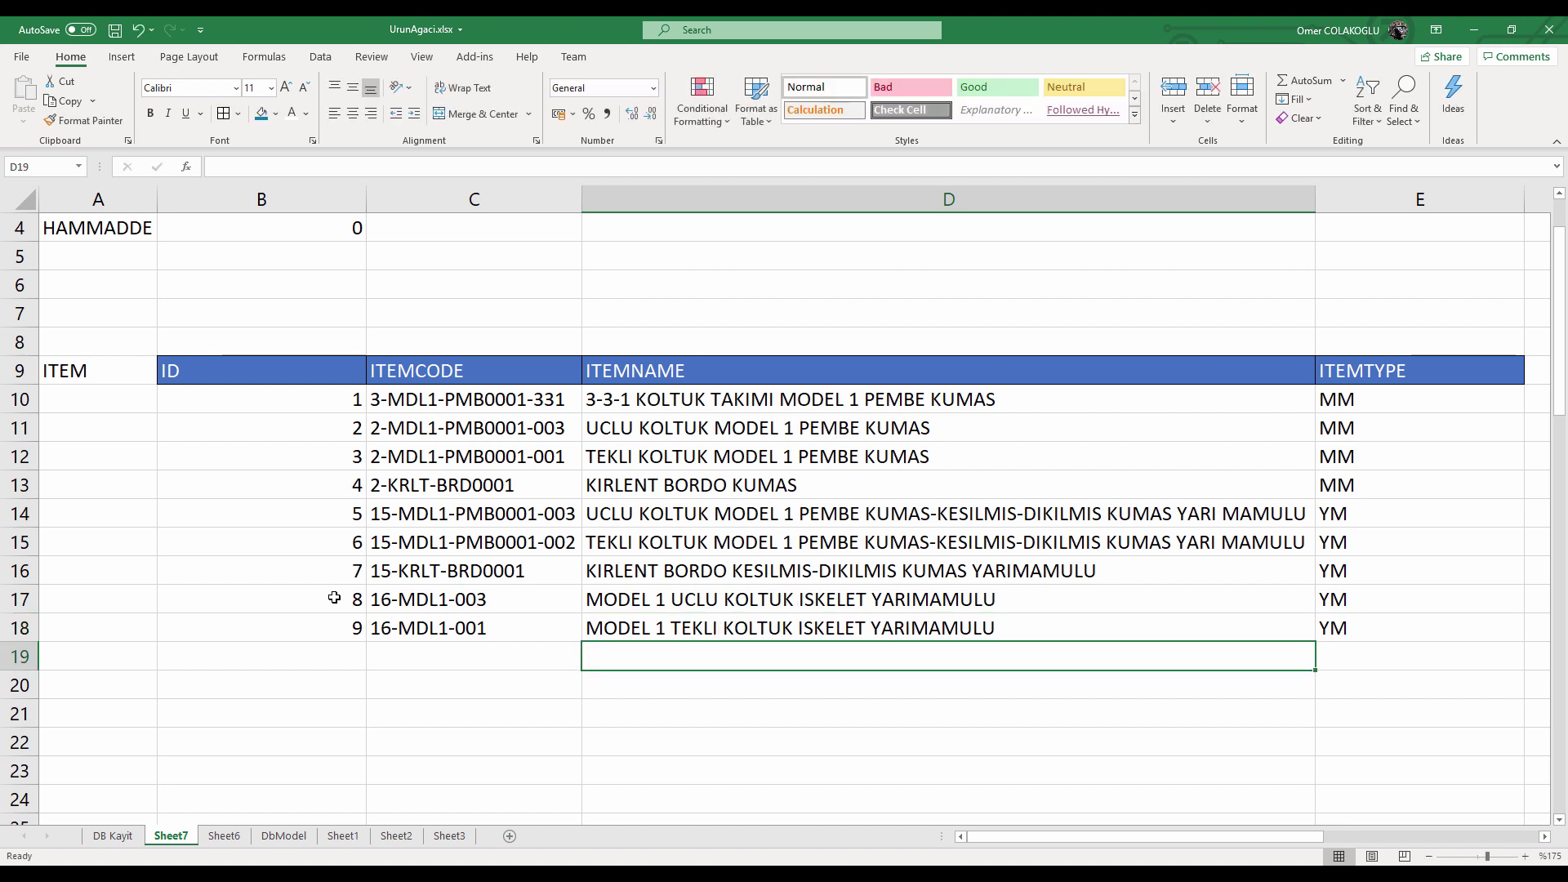
Add a UNITCODE header in F9 by copying the ITEMTYPE header cell and retyping its text.
drag(1049, 840, 1202, 832)
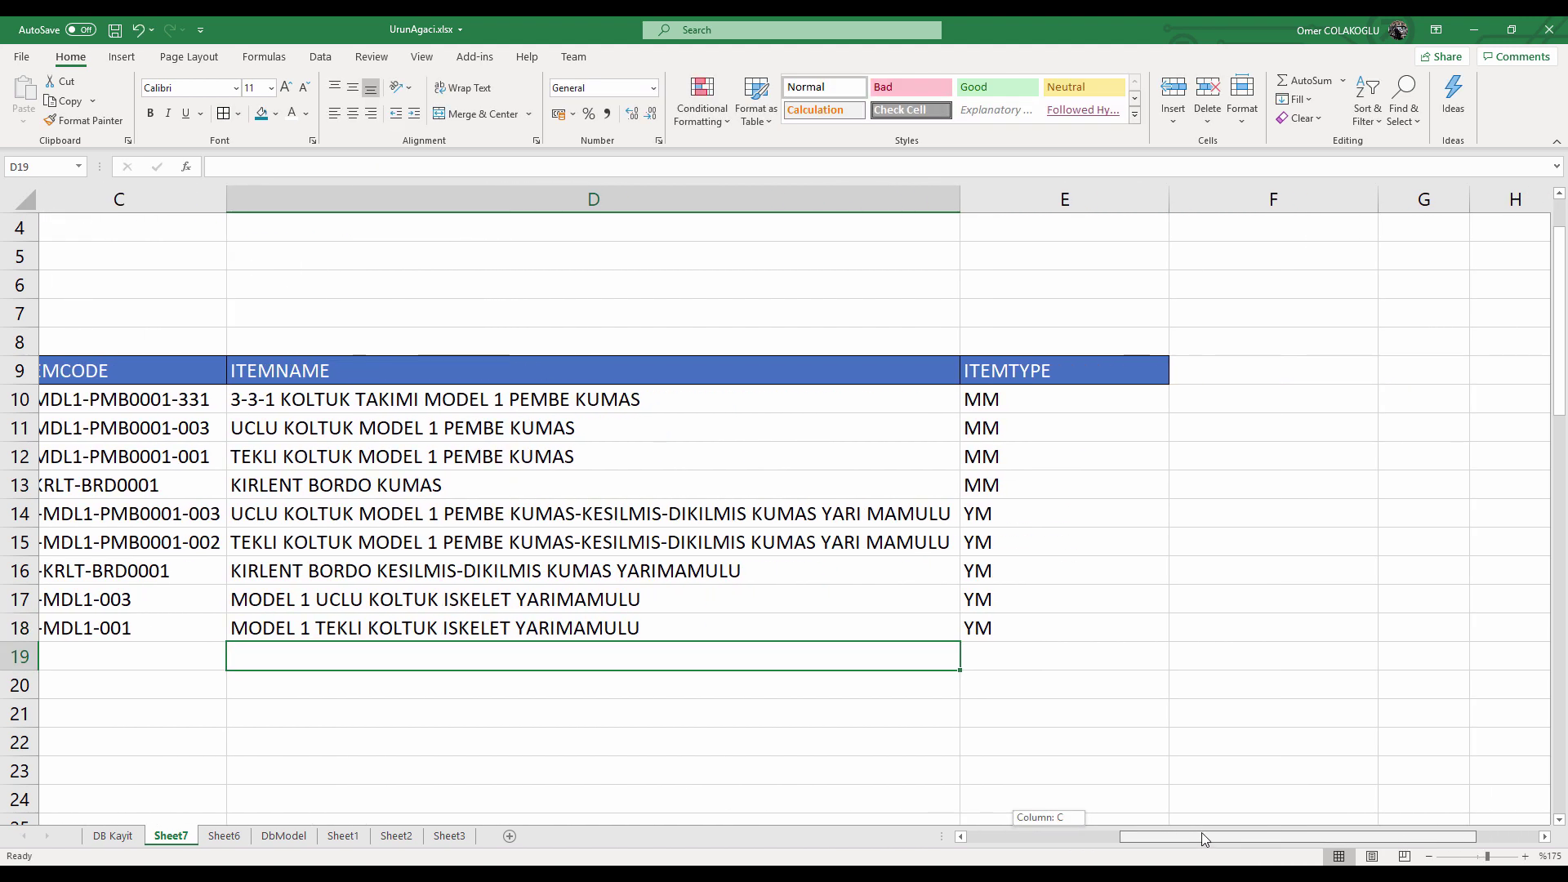
click(1064, 370)
key(ctrl+c)
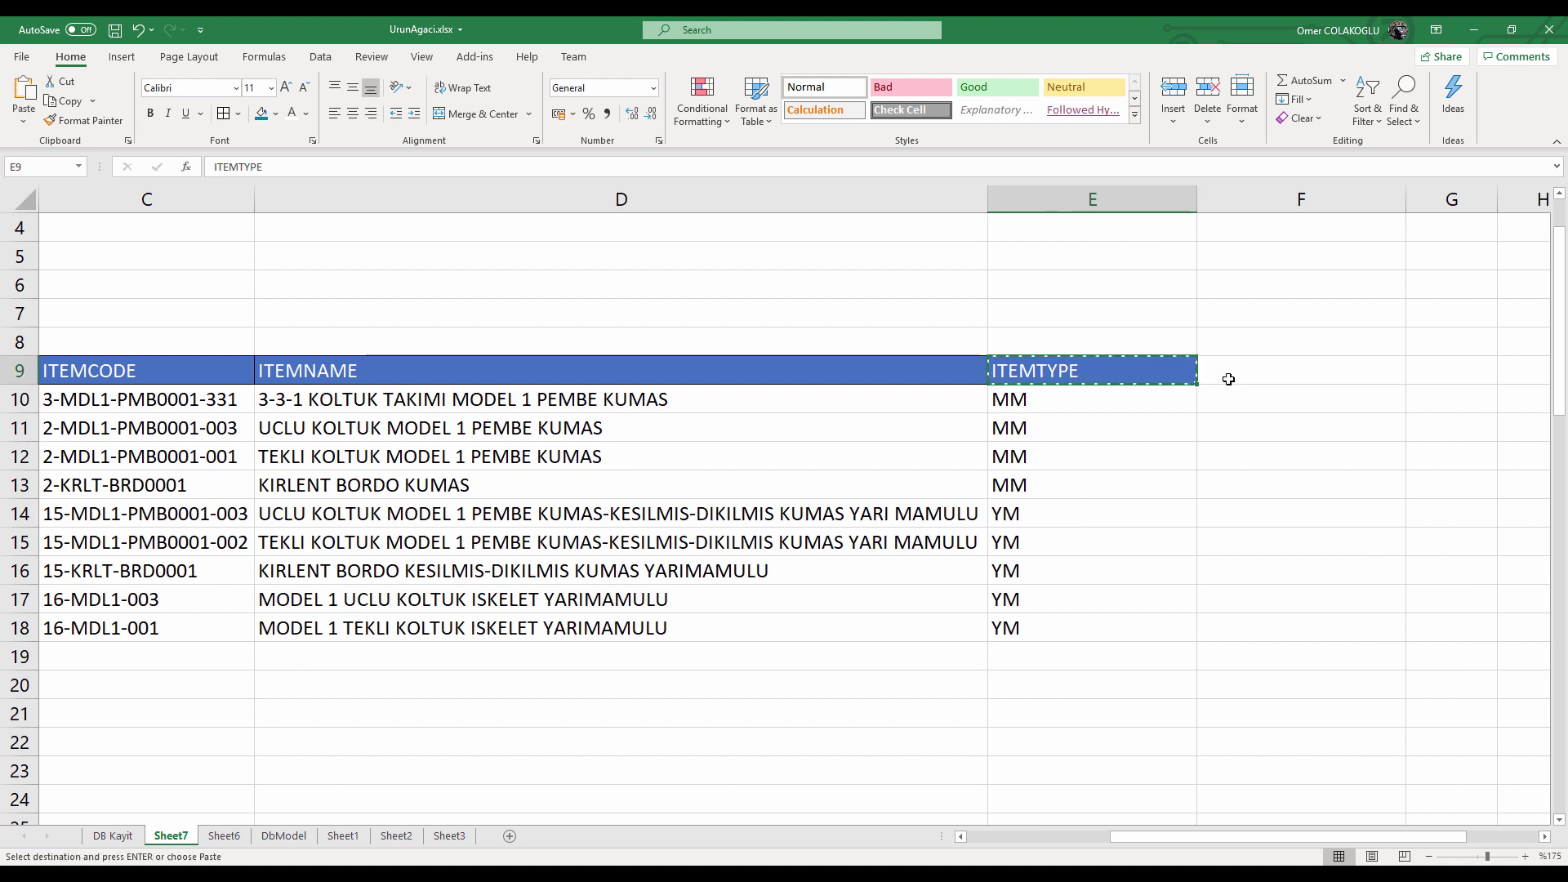
click(1230, 377)
key(ctrl+v)
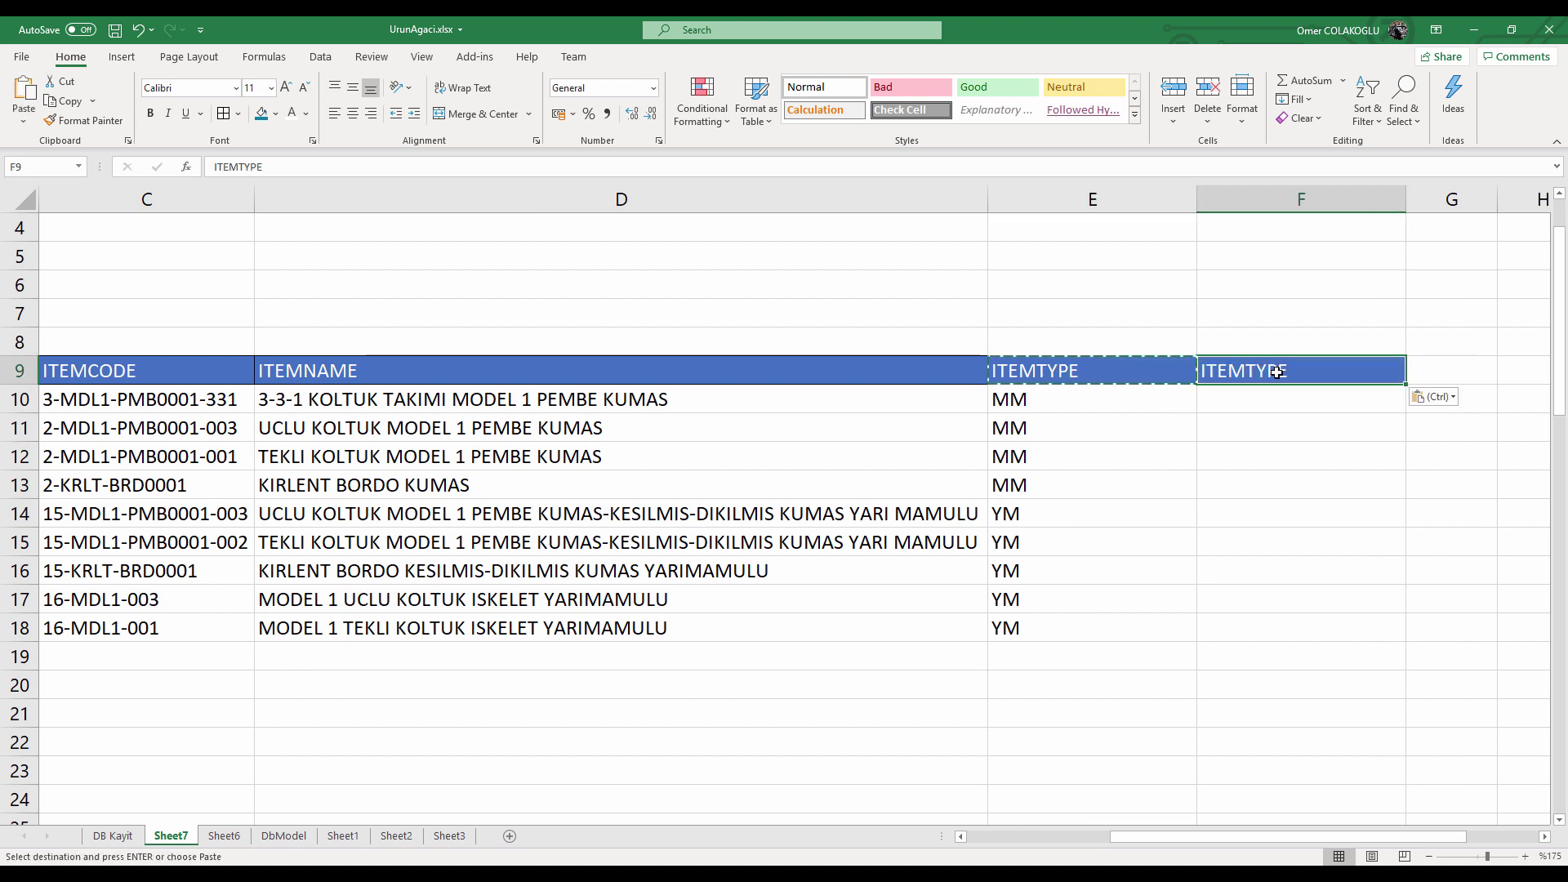
text(UNITCODE)
key(Return)
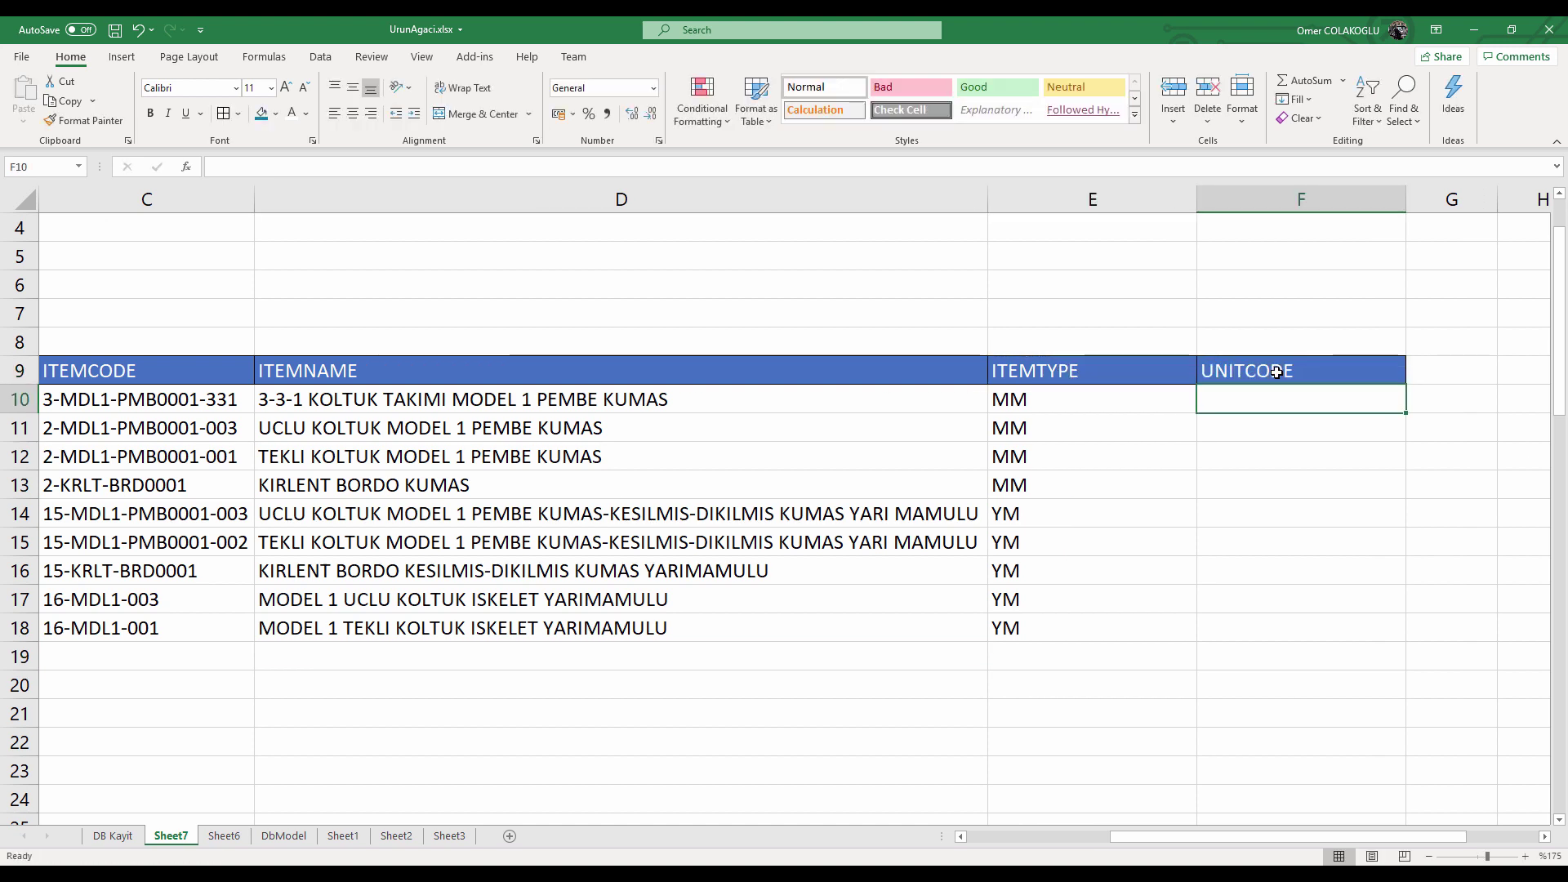
Fill the UNITCODE column with ADET for all items in F10:F18.
text(ADET)
key(Return)
text(A)
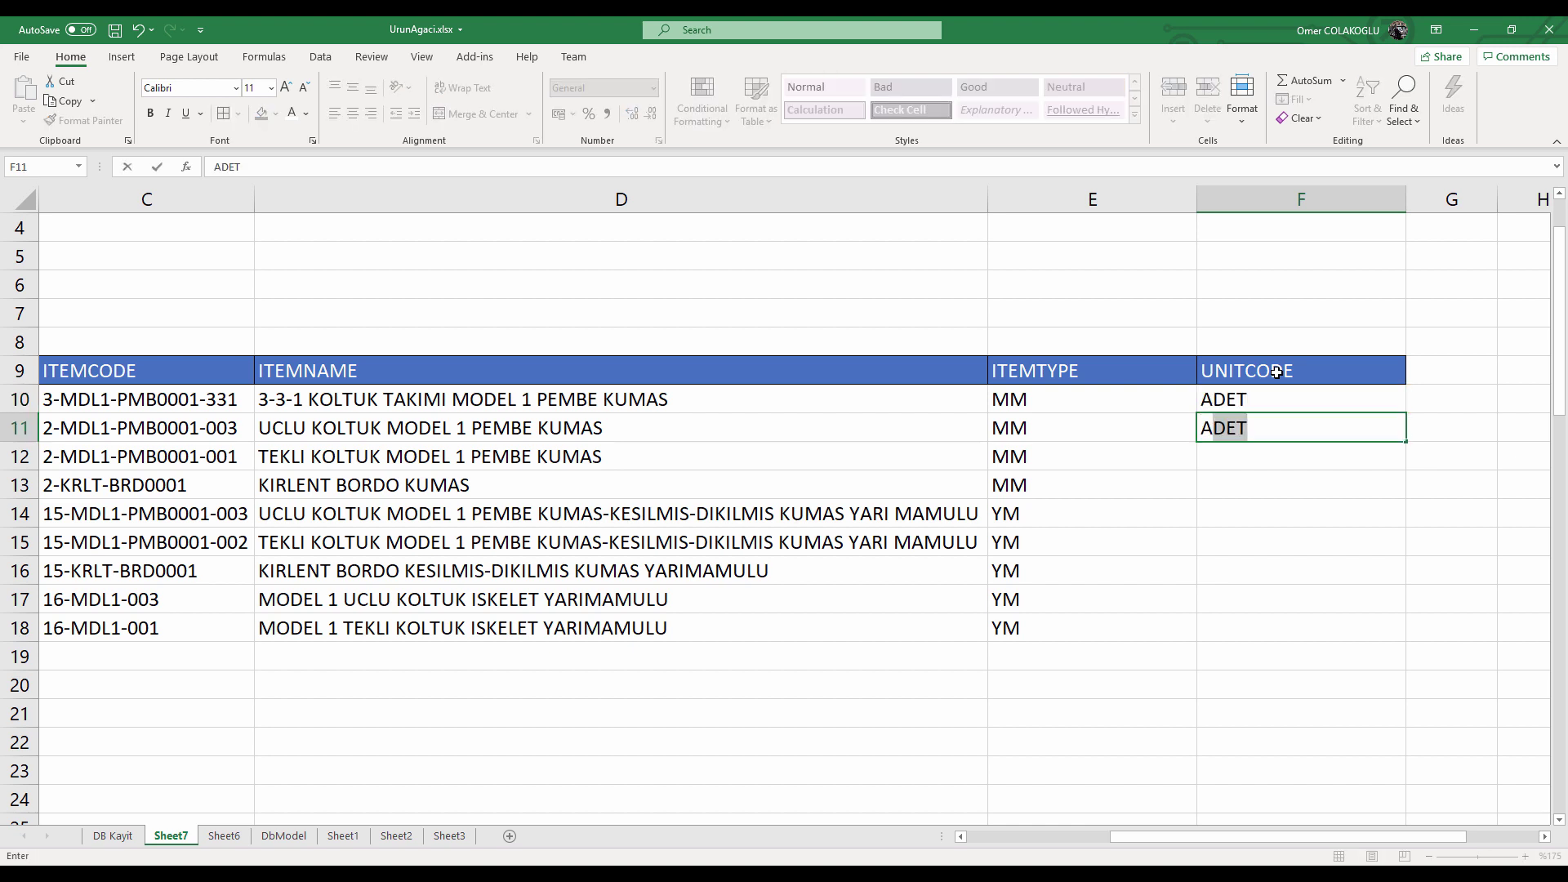
key(Return)
key(Up)
key(Up)
key(Down)
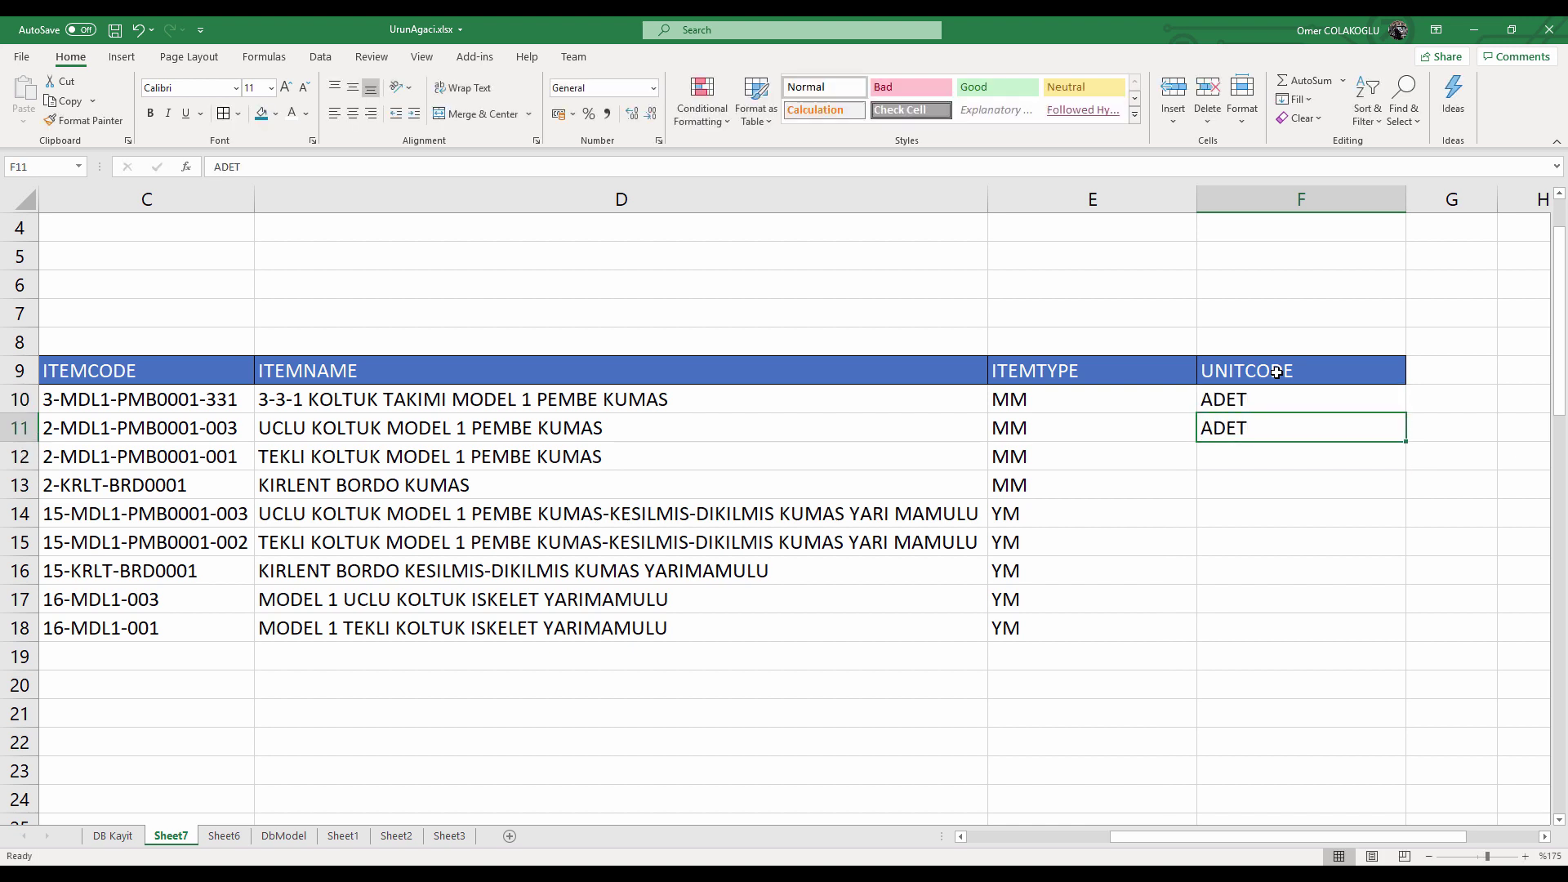
key(ctrl+c)
drag(1257, 458, 1261, 617)
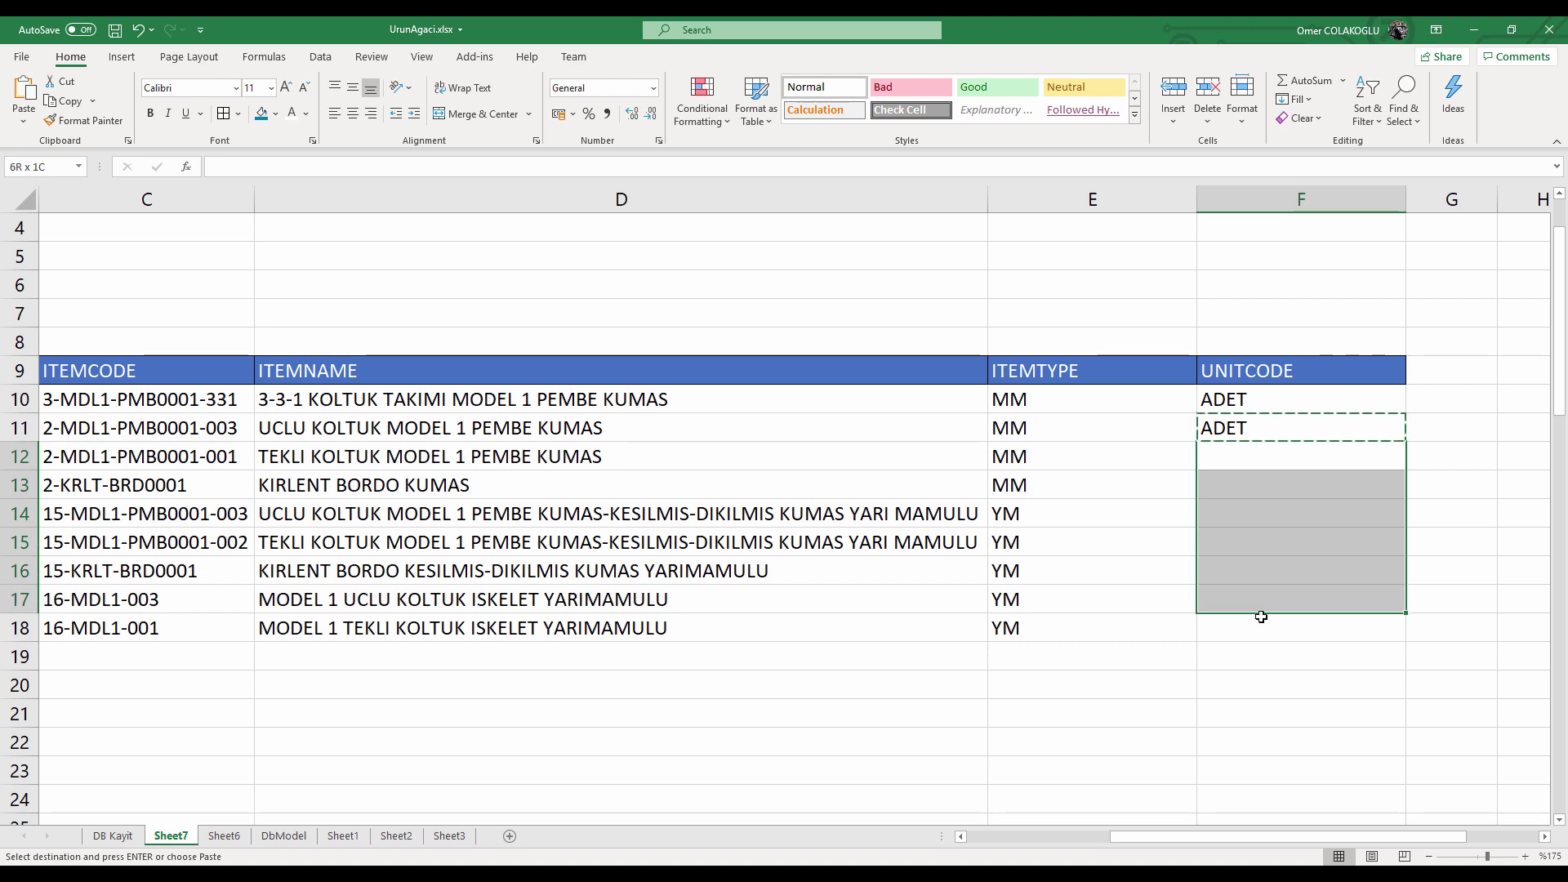
key(ctrl+v)
Save the workbook.
click(1092, 599)
scroll(1292, 841, left, 3)
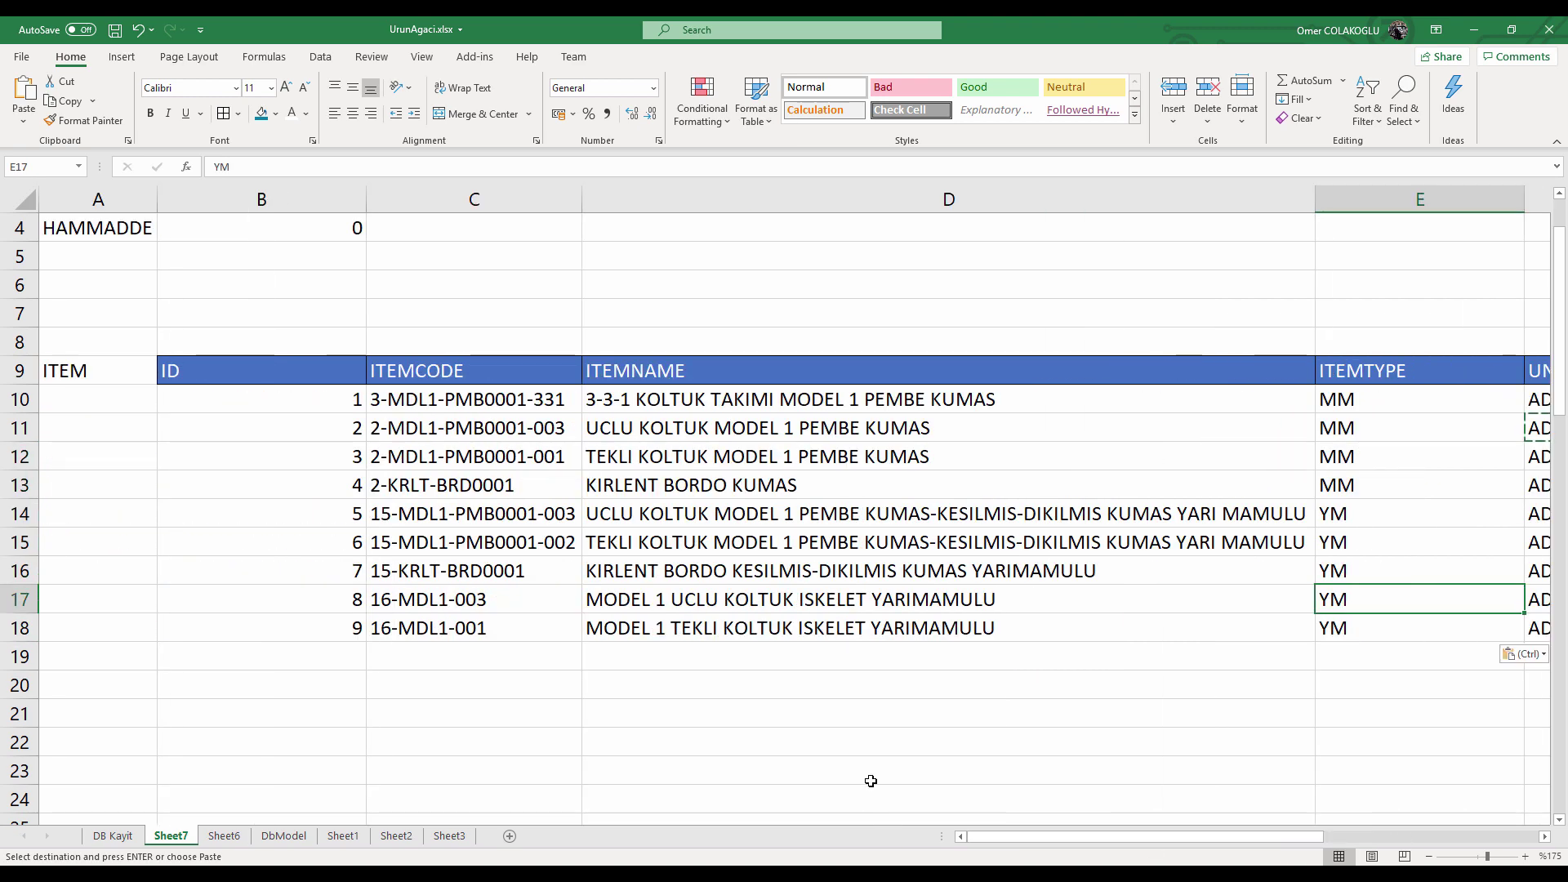
key(ctrl+s)
ctrl+scroll(805, 735, down, 1)
scroll(805, 735, up, 1)
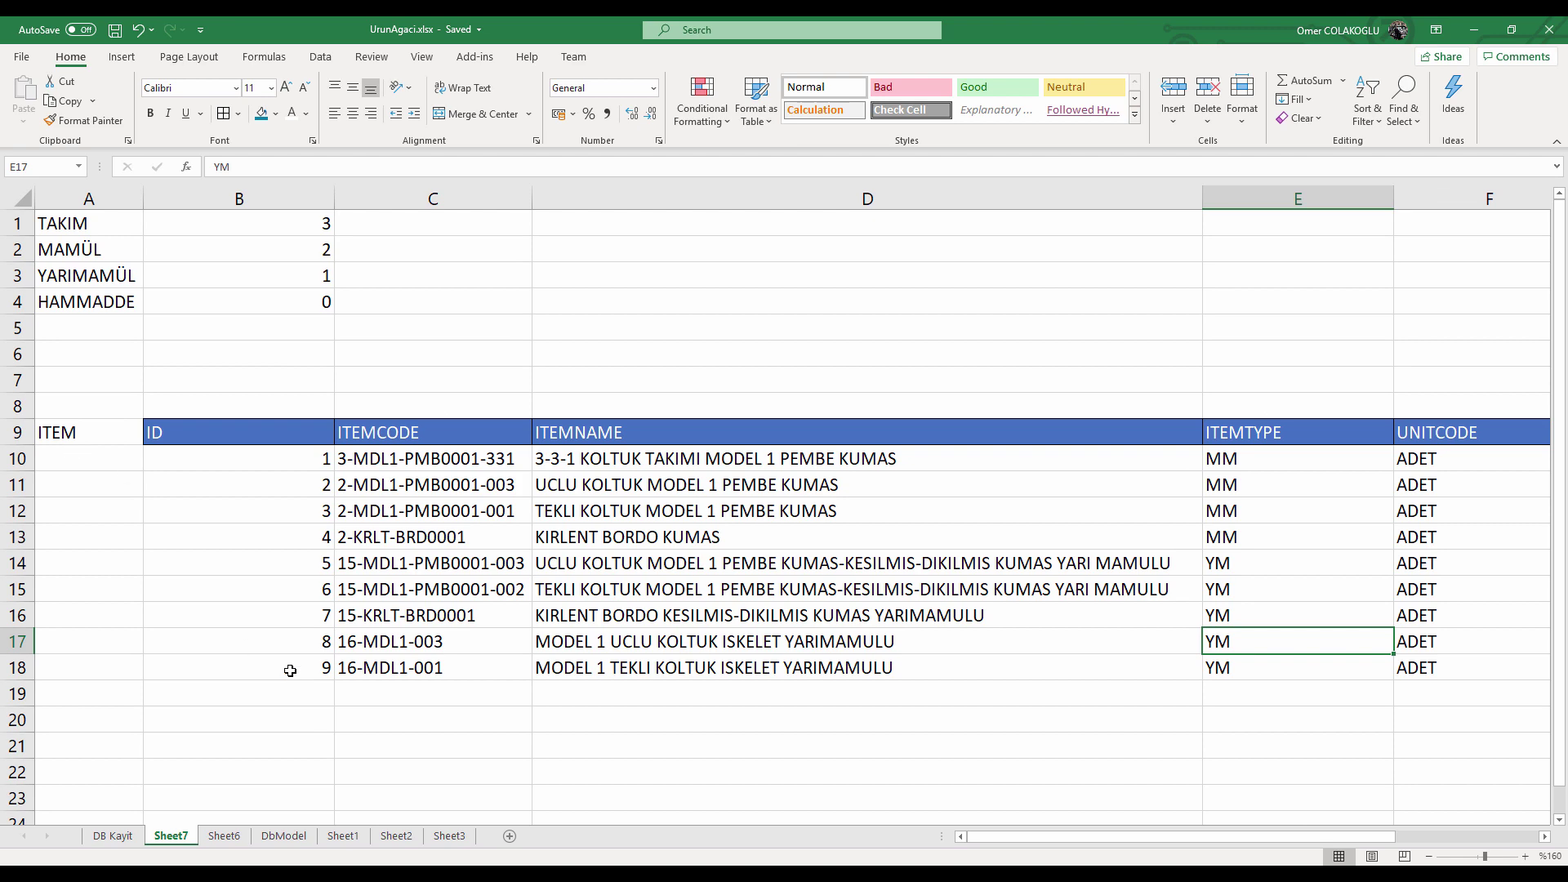
Shade the MM product rows in B10:F13 with a light green fill.
mouse_move(351, 459)
mouse_down()
mouse_move(536, 675)
mouse_move(1094, 645)
mouse_move(1096, 662)
mouse_up()
click(359, 537)
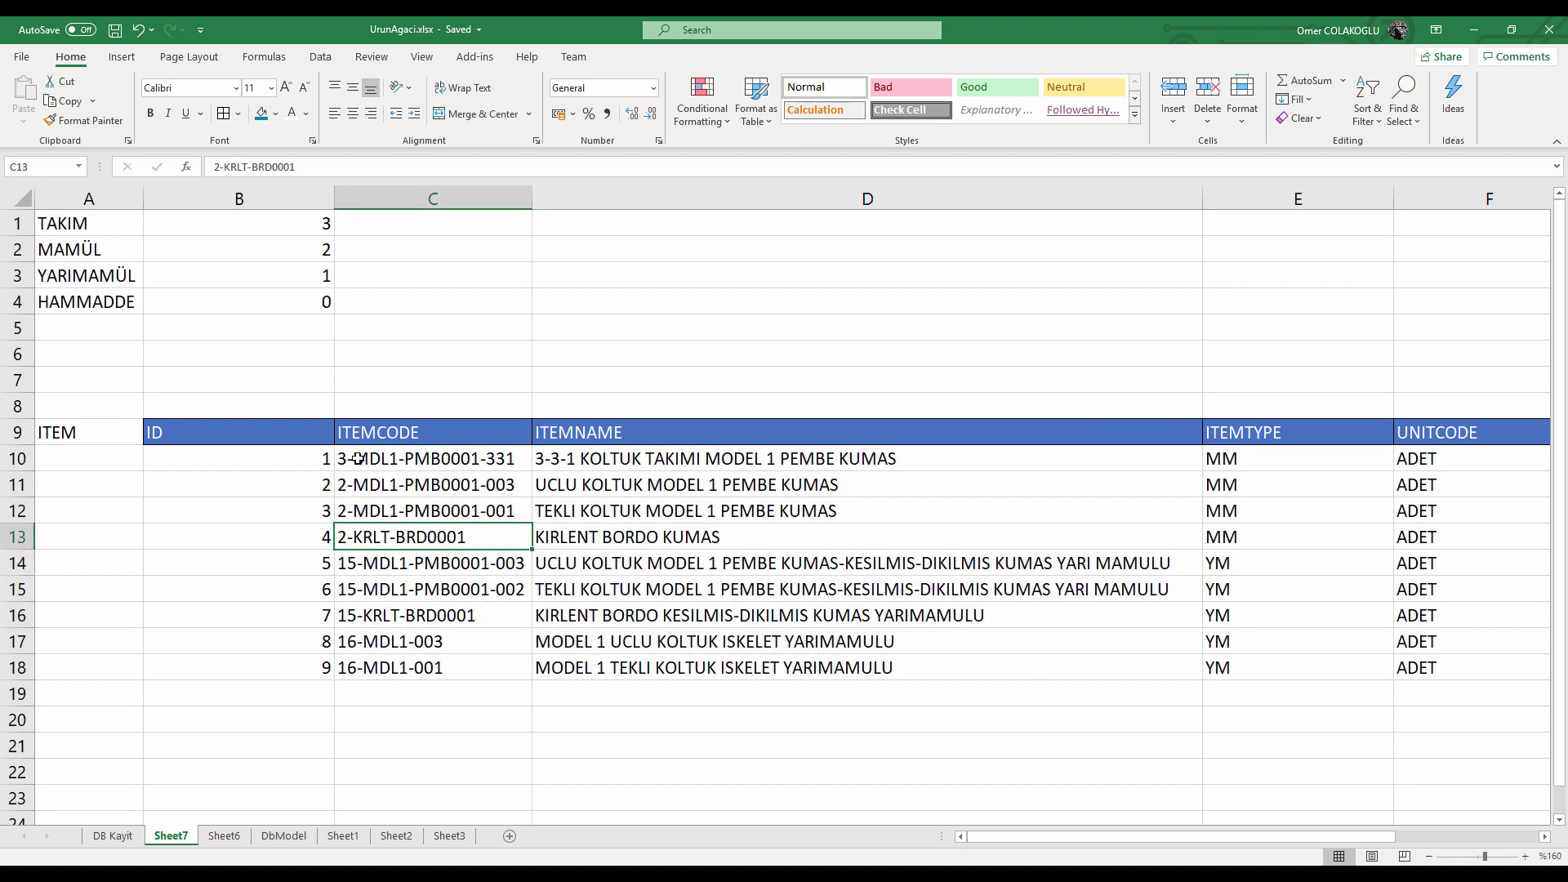
mouse_move(291, 458)
mouse_down()
mouse_move(1369, 461)
mouse_move(1417, 488)
mouse_move(1453, 546)
mouse_up()
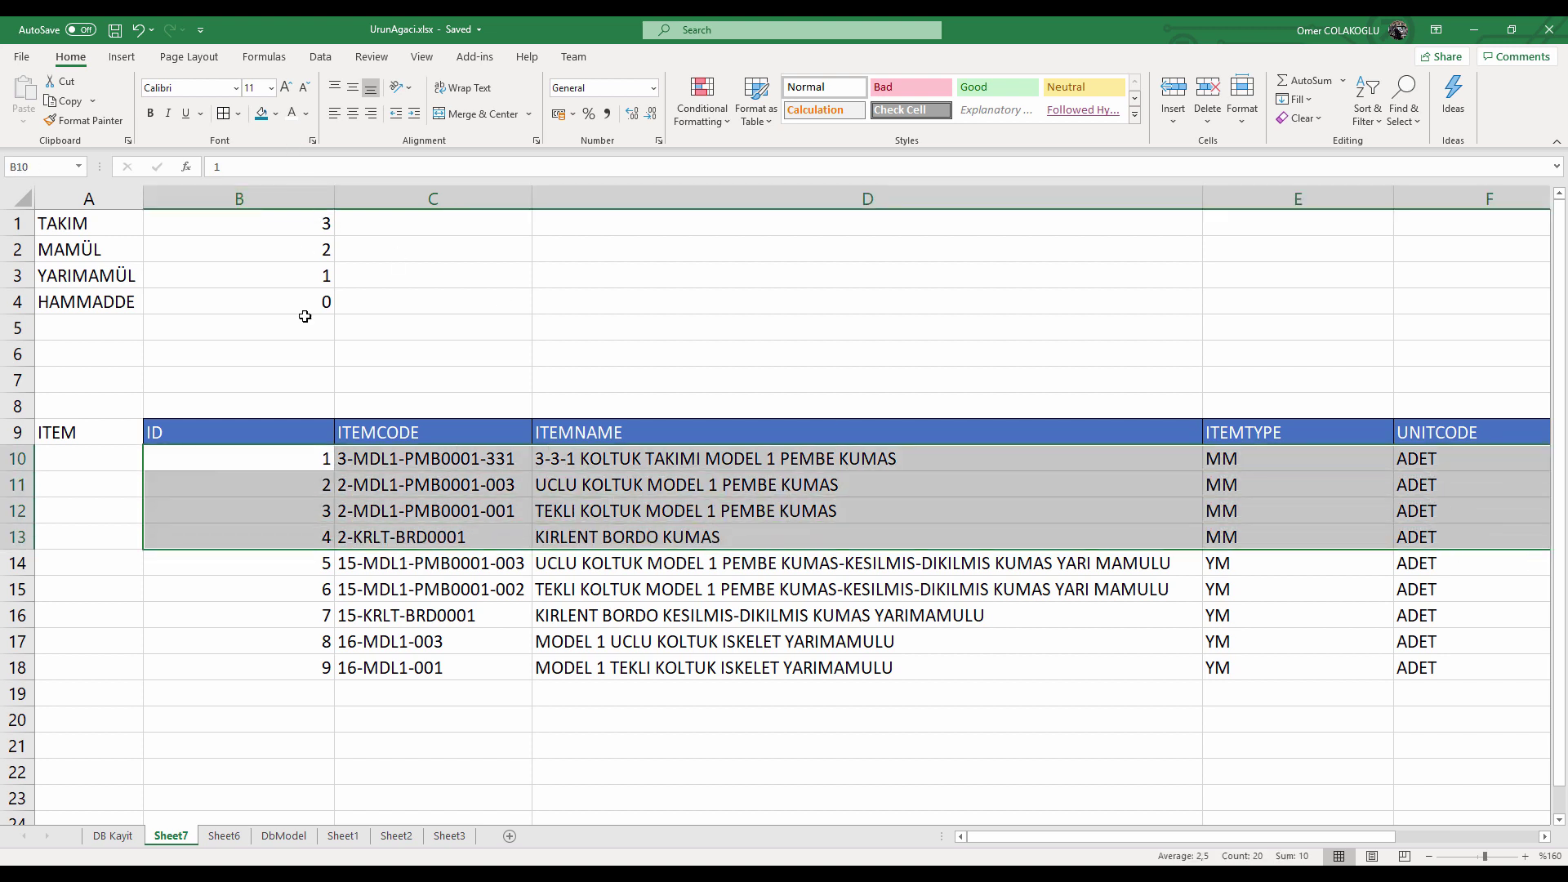
click(275, 114)
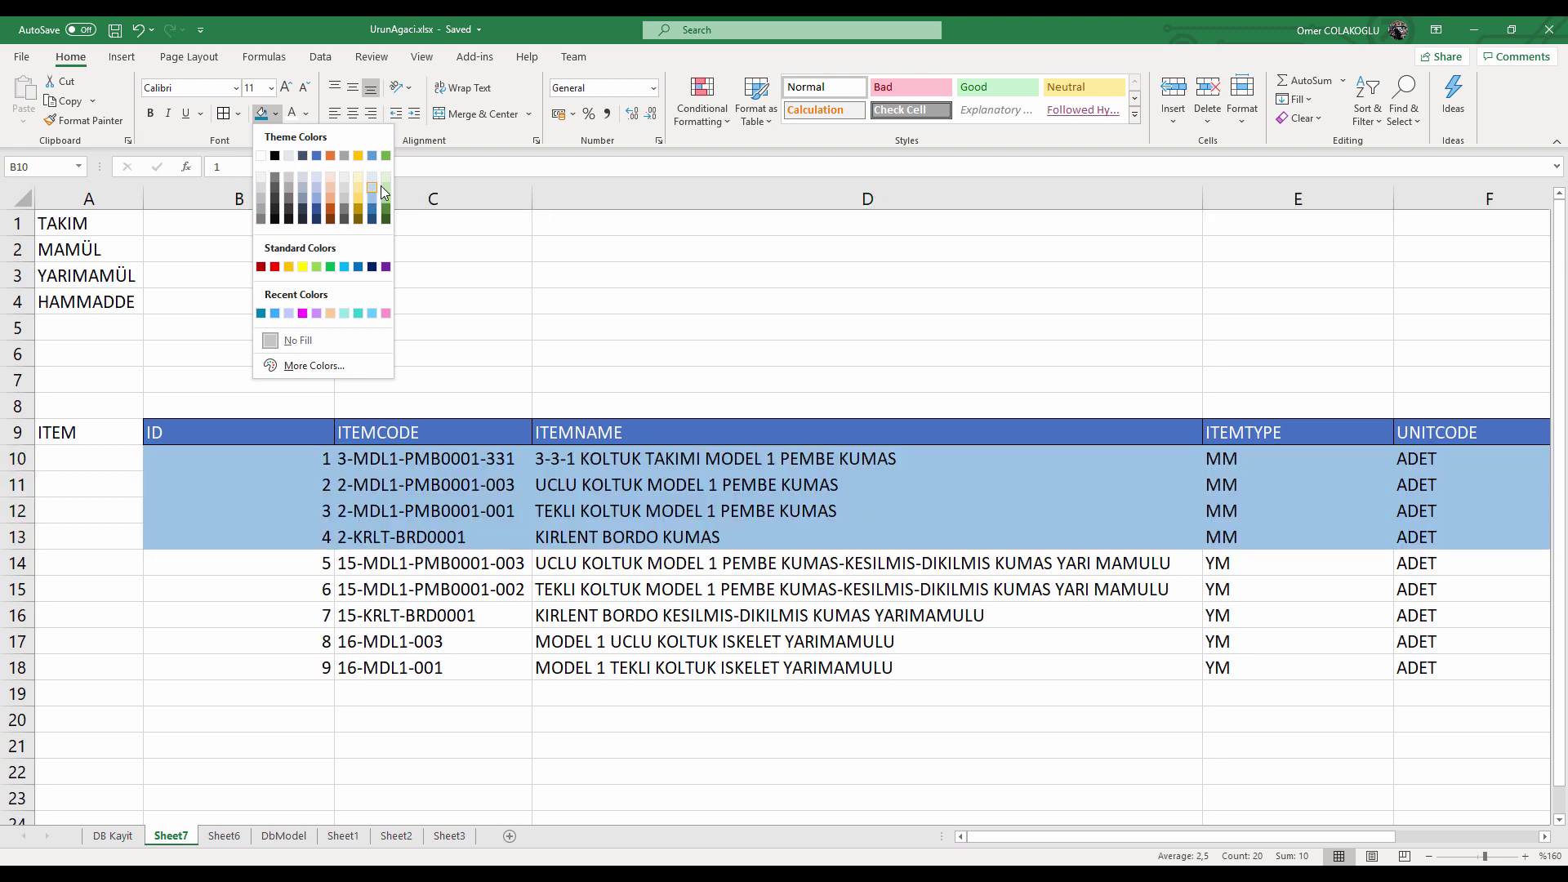
click(386, 178)
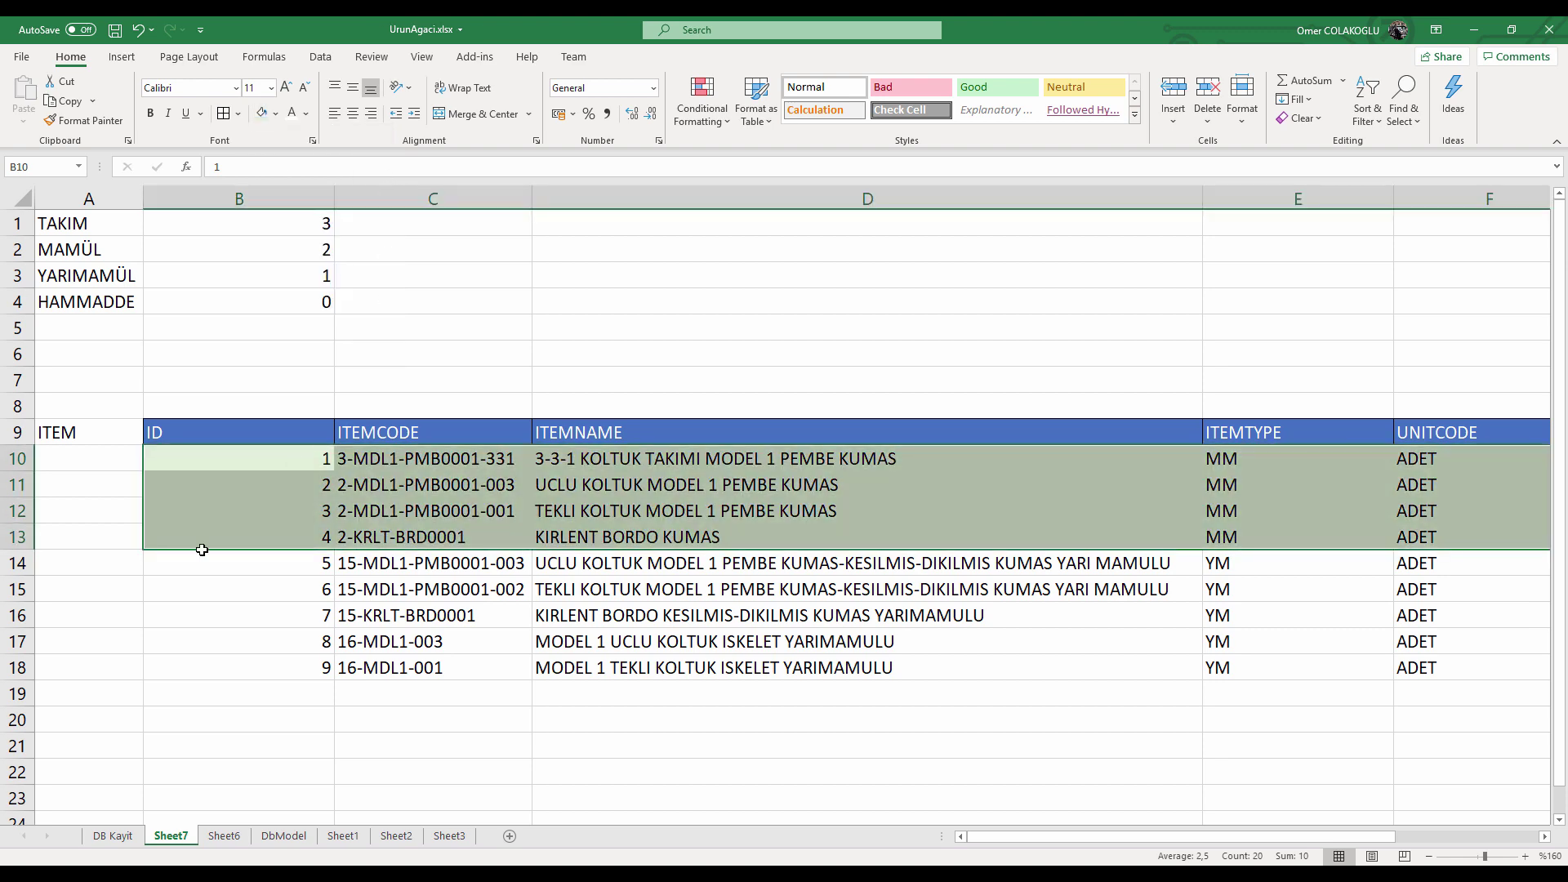
Shade the YM semi-finished rows in B14:F18 with a light gold fill.
drag(193, 570, 1433, 675)
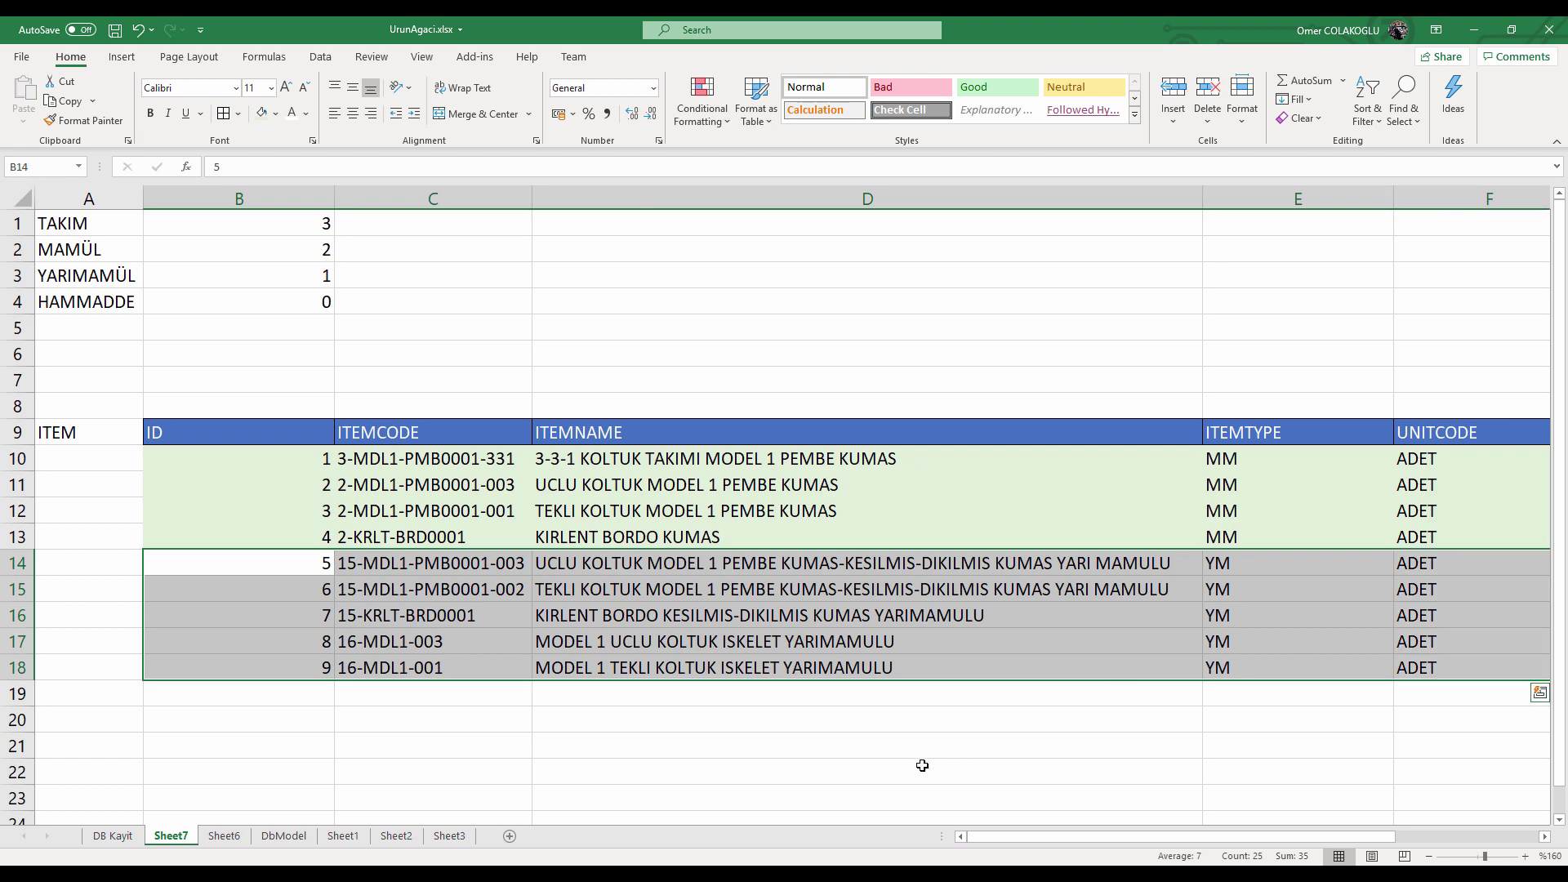
scroll(495, 371, down, 1)
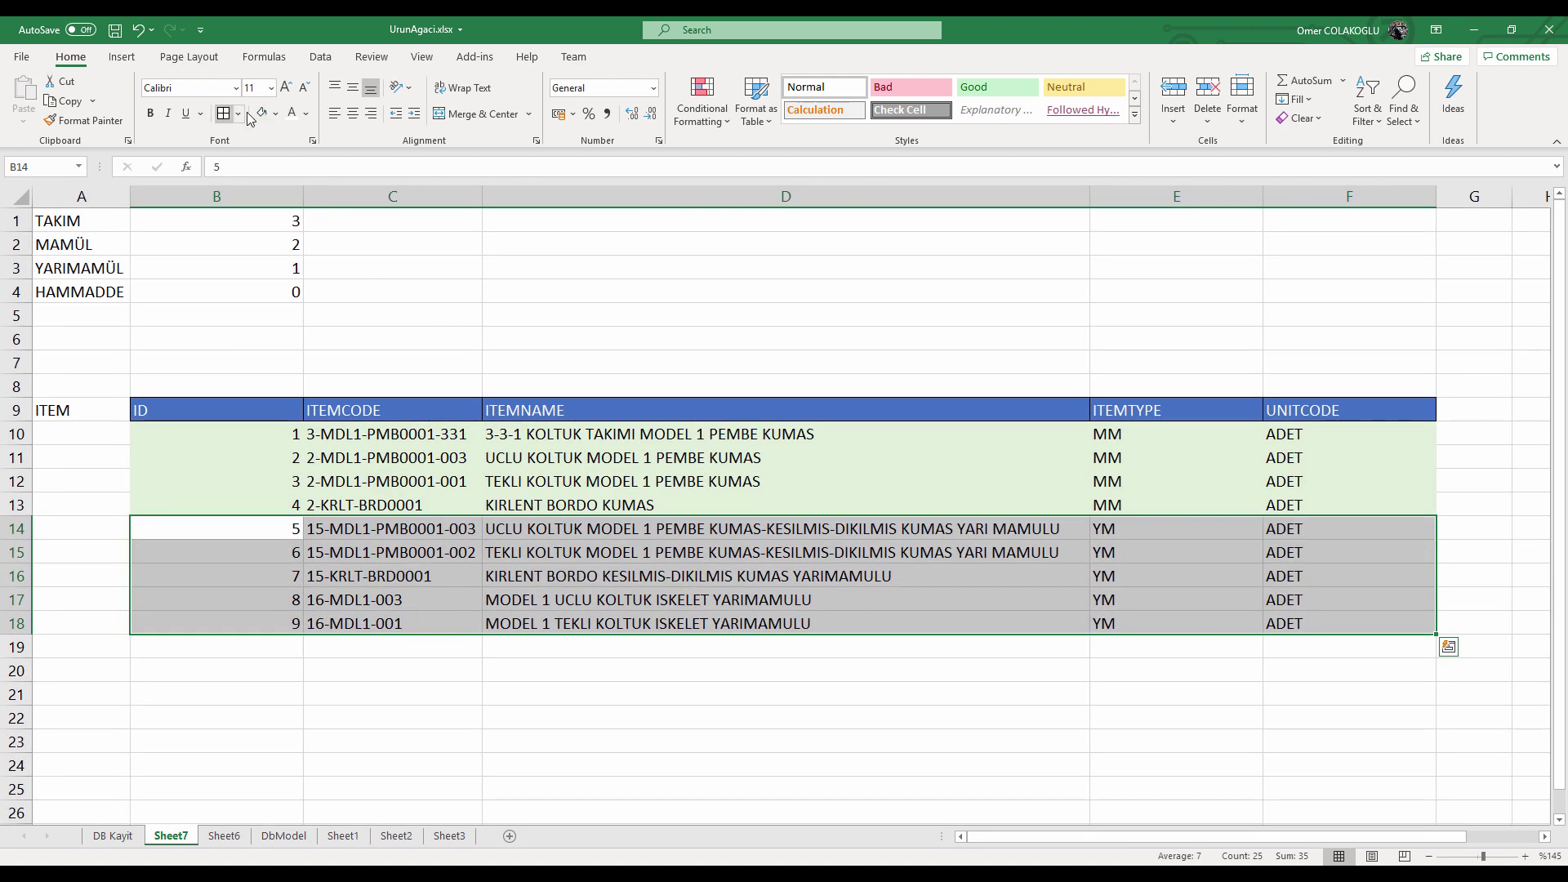
click(276, 113)
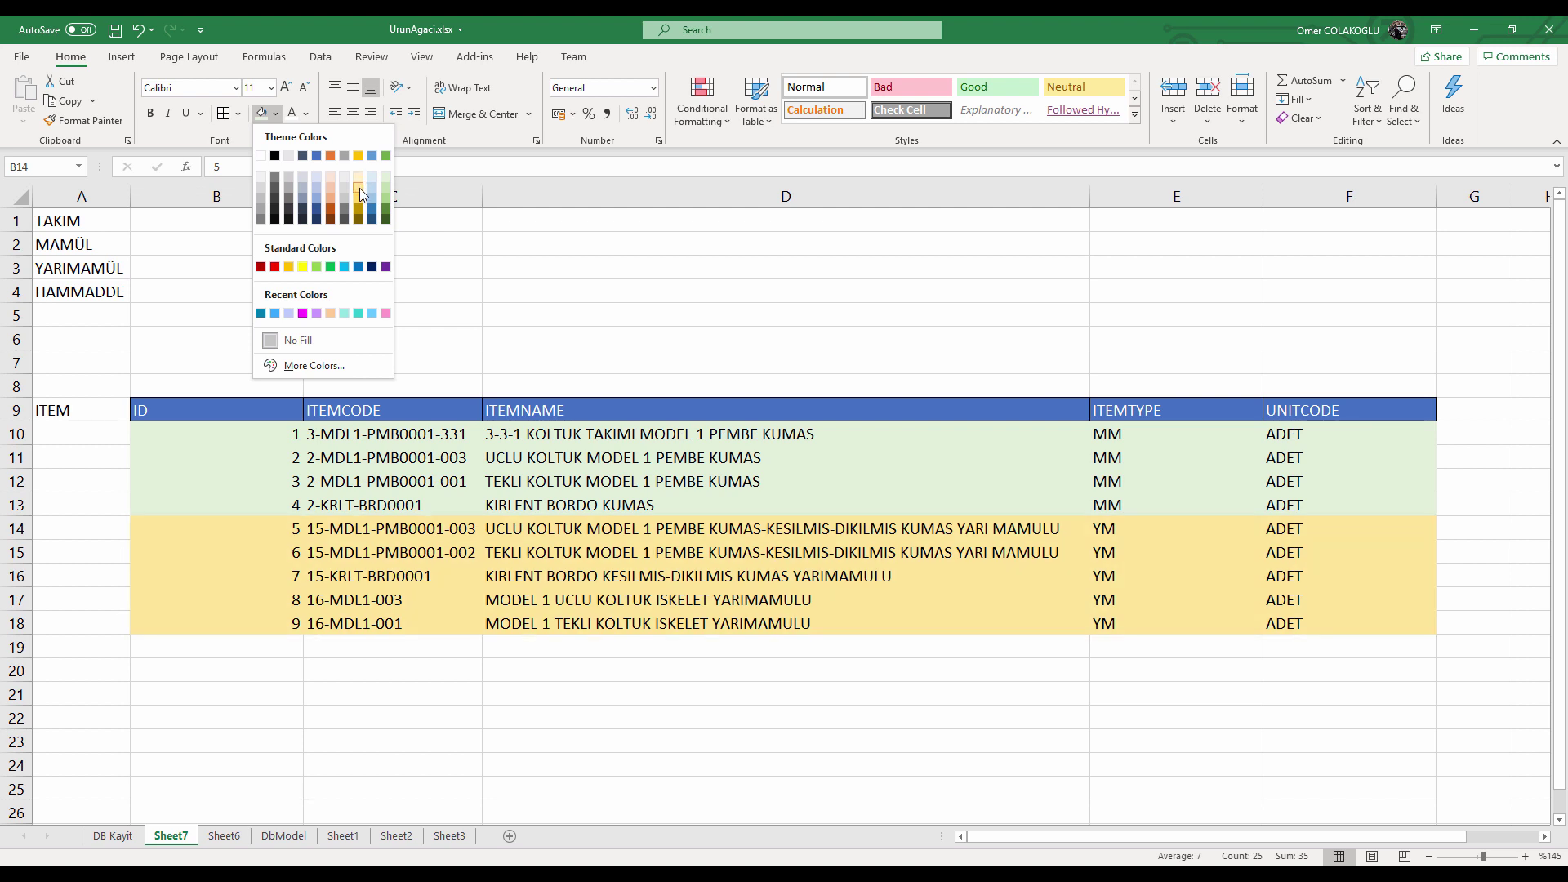
click(359, 188)
Start a new item record in row 19 with the ID 10 in B19.
click(183, 649)
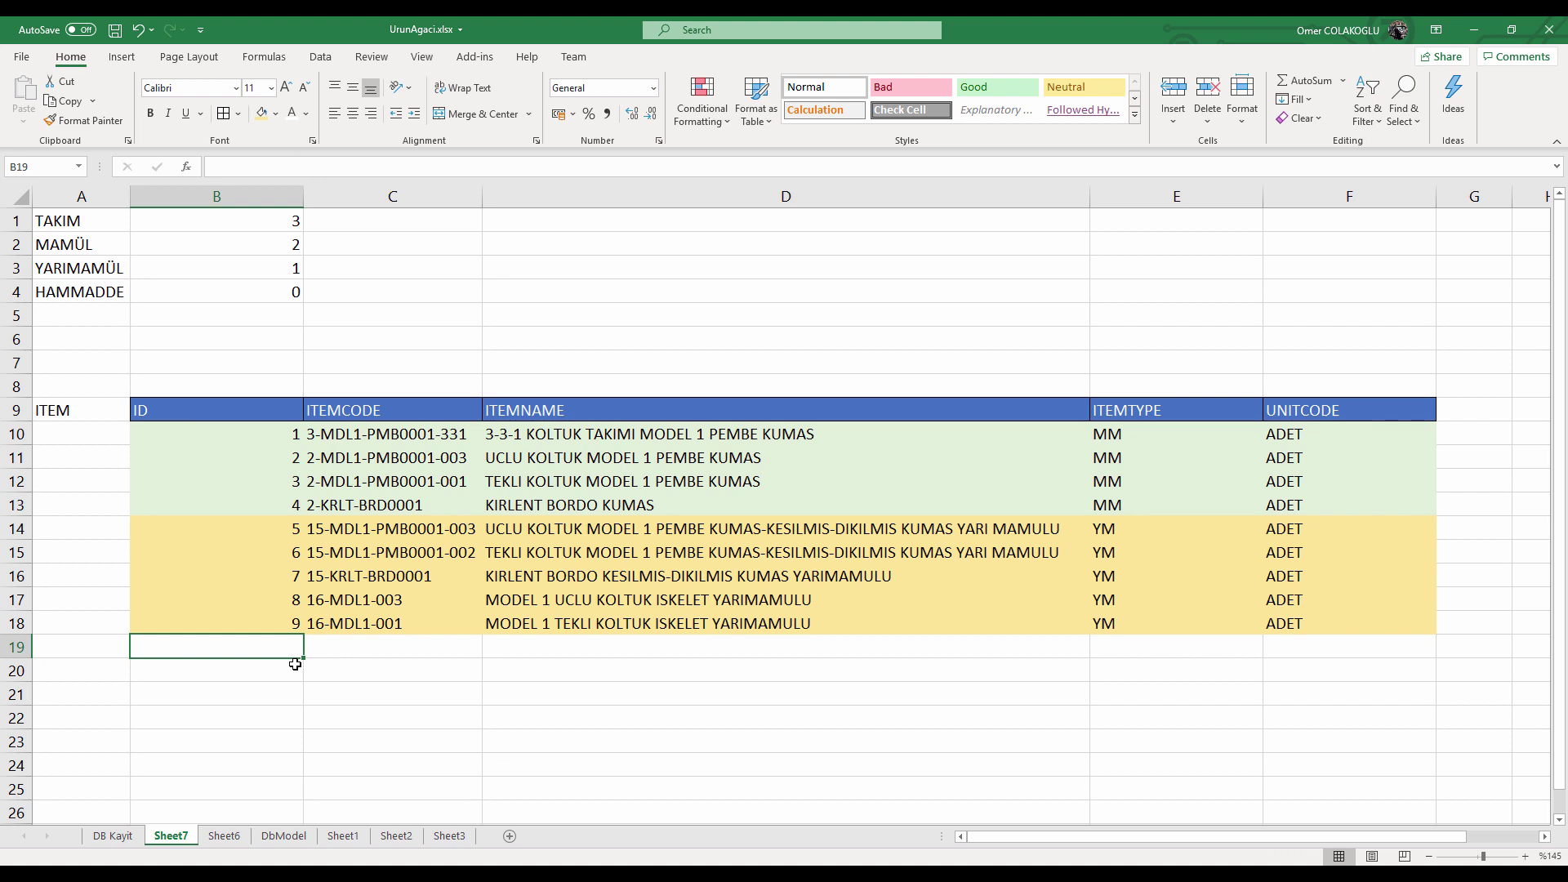
text(10)
key(Return)
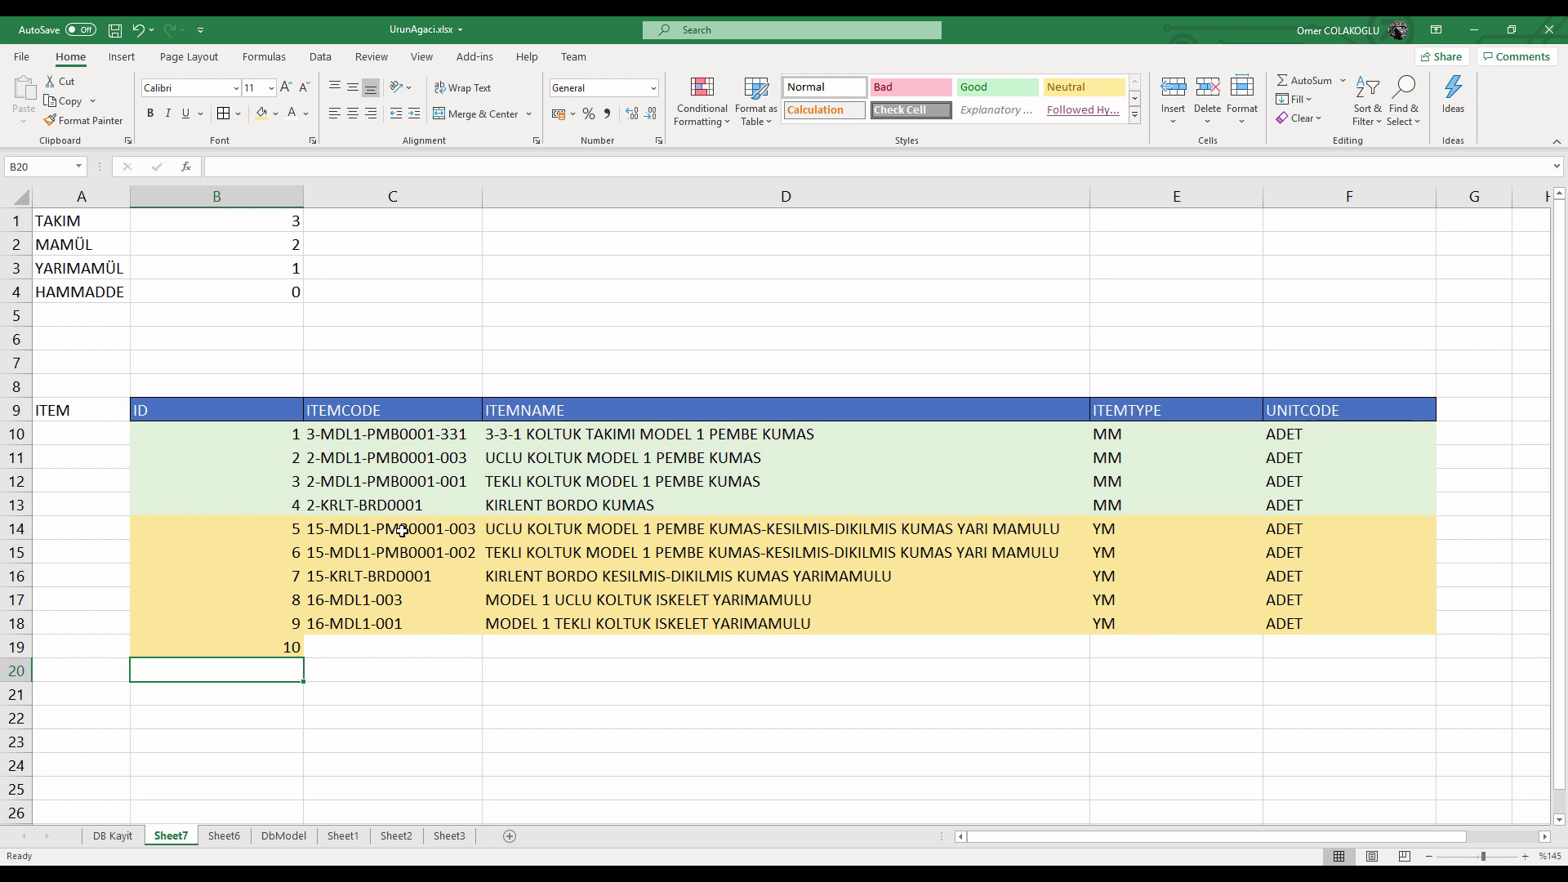
Enter the item code 001-PMB0001 for the new item in C19.
drag(401, 531, 571, 535)
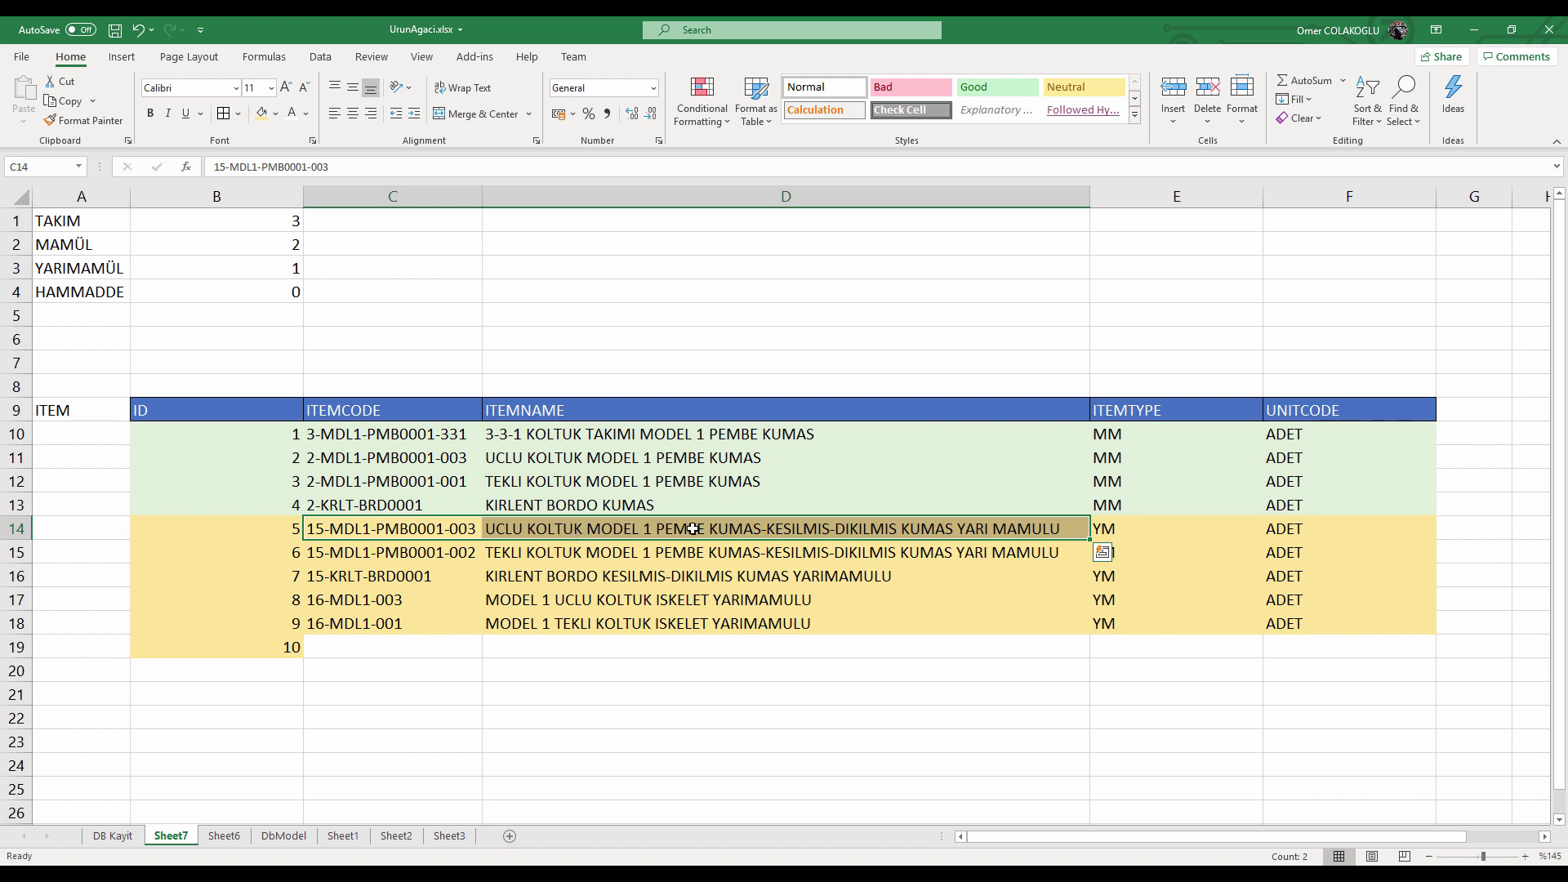
click(401, 651)
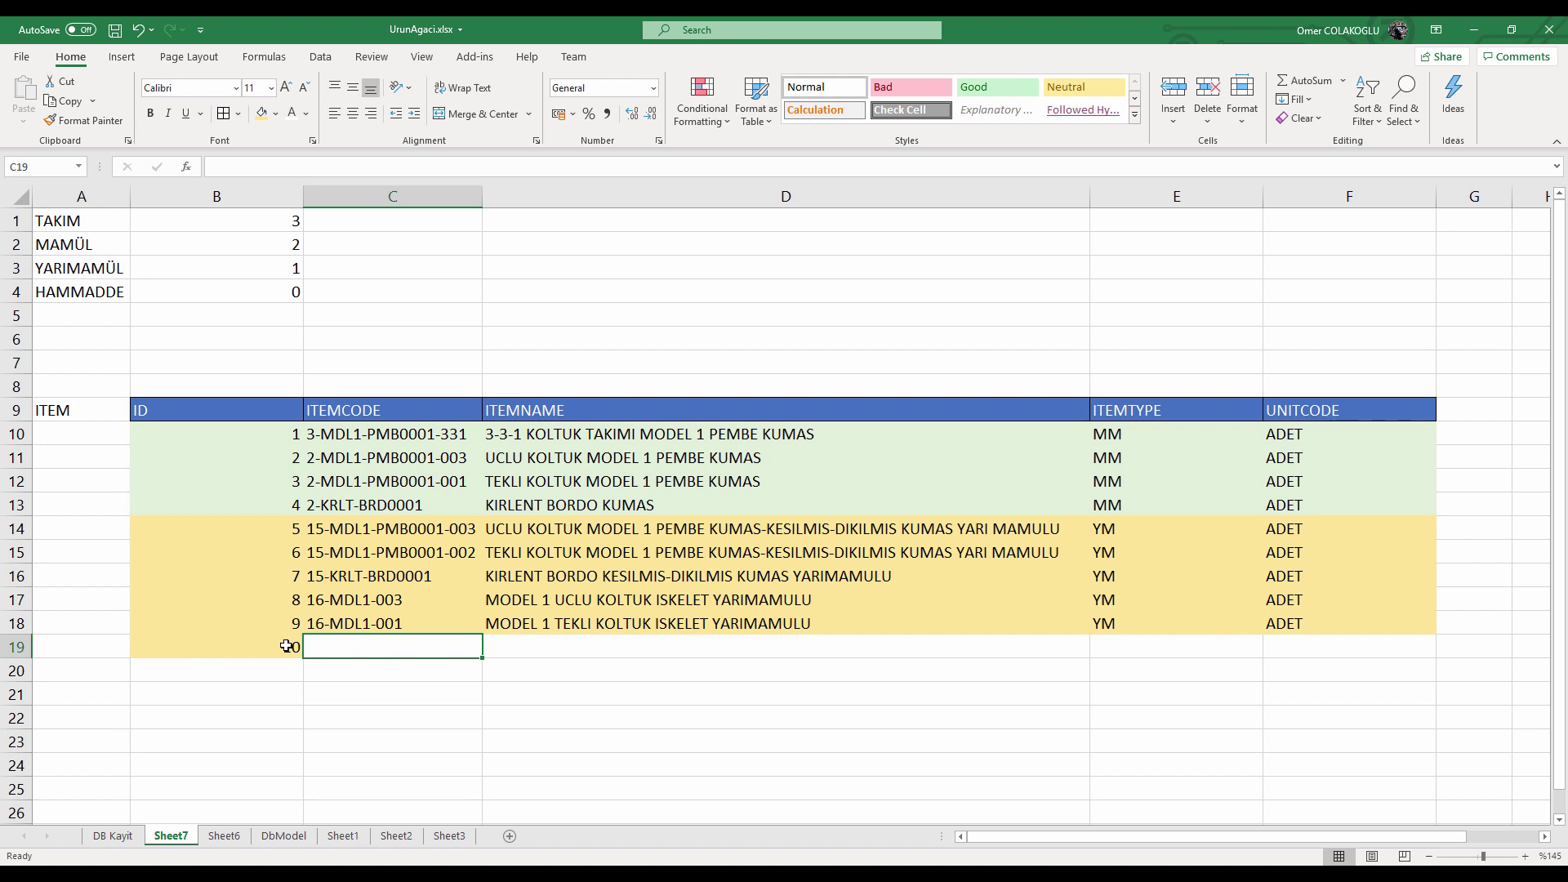
text(0)
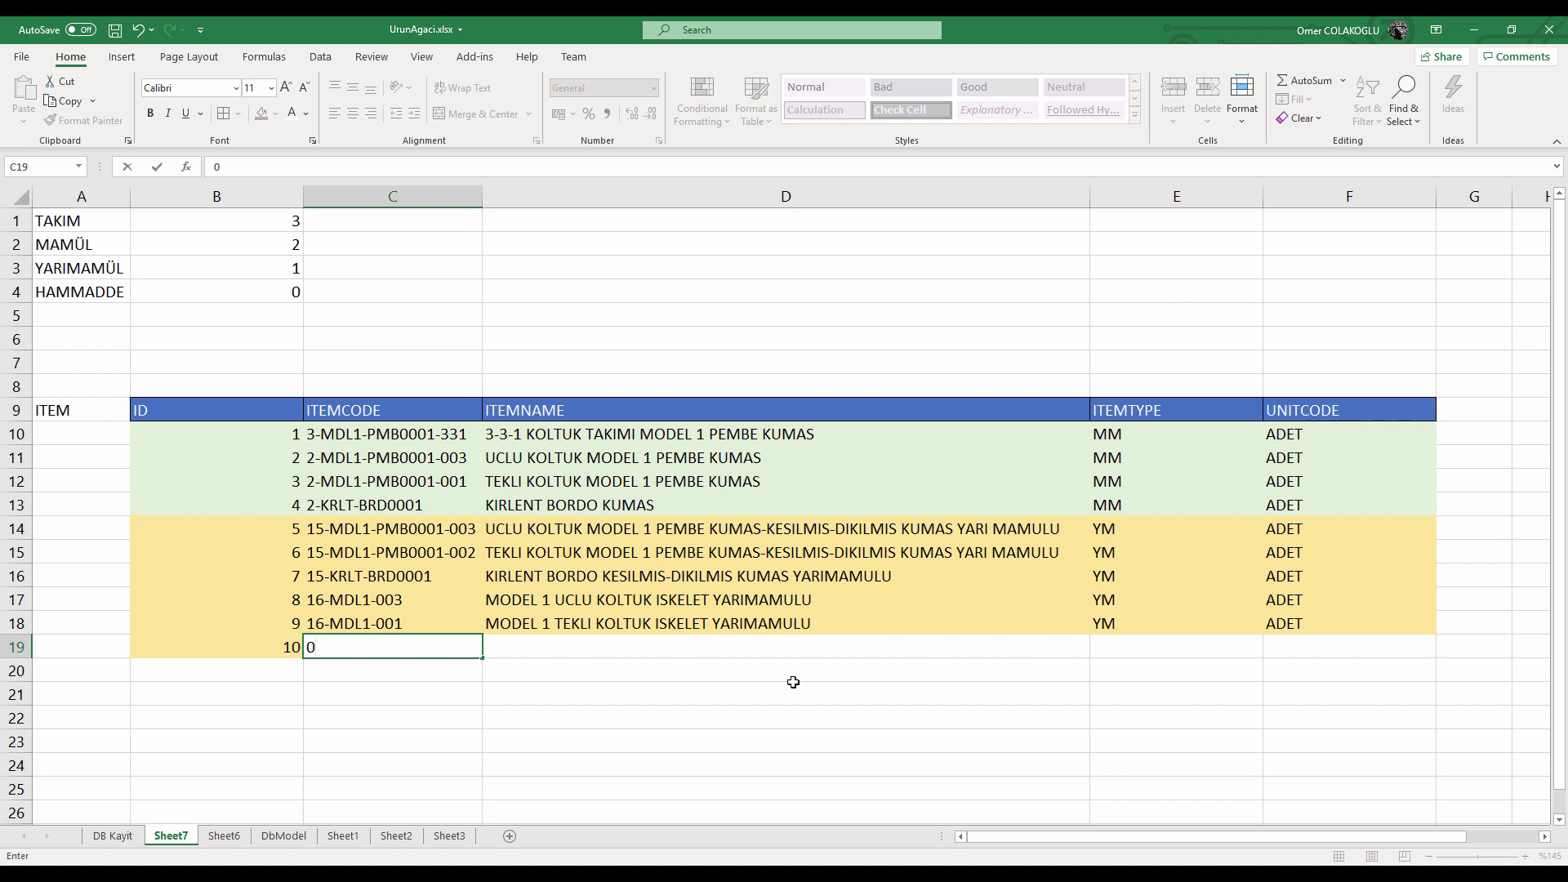
text(XD)
key(BackSpace)
key(BackSpace)
key(BackSpace)
text(001-PMB0001)
key(BackSpace)
key(BackSpace)
key(BackSpace)
key(BackSpace)
key(BackSpace)
key(BackSpace)
key(BackSpace)
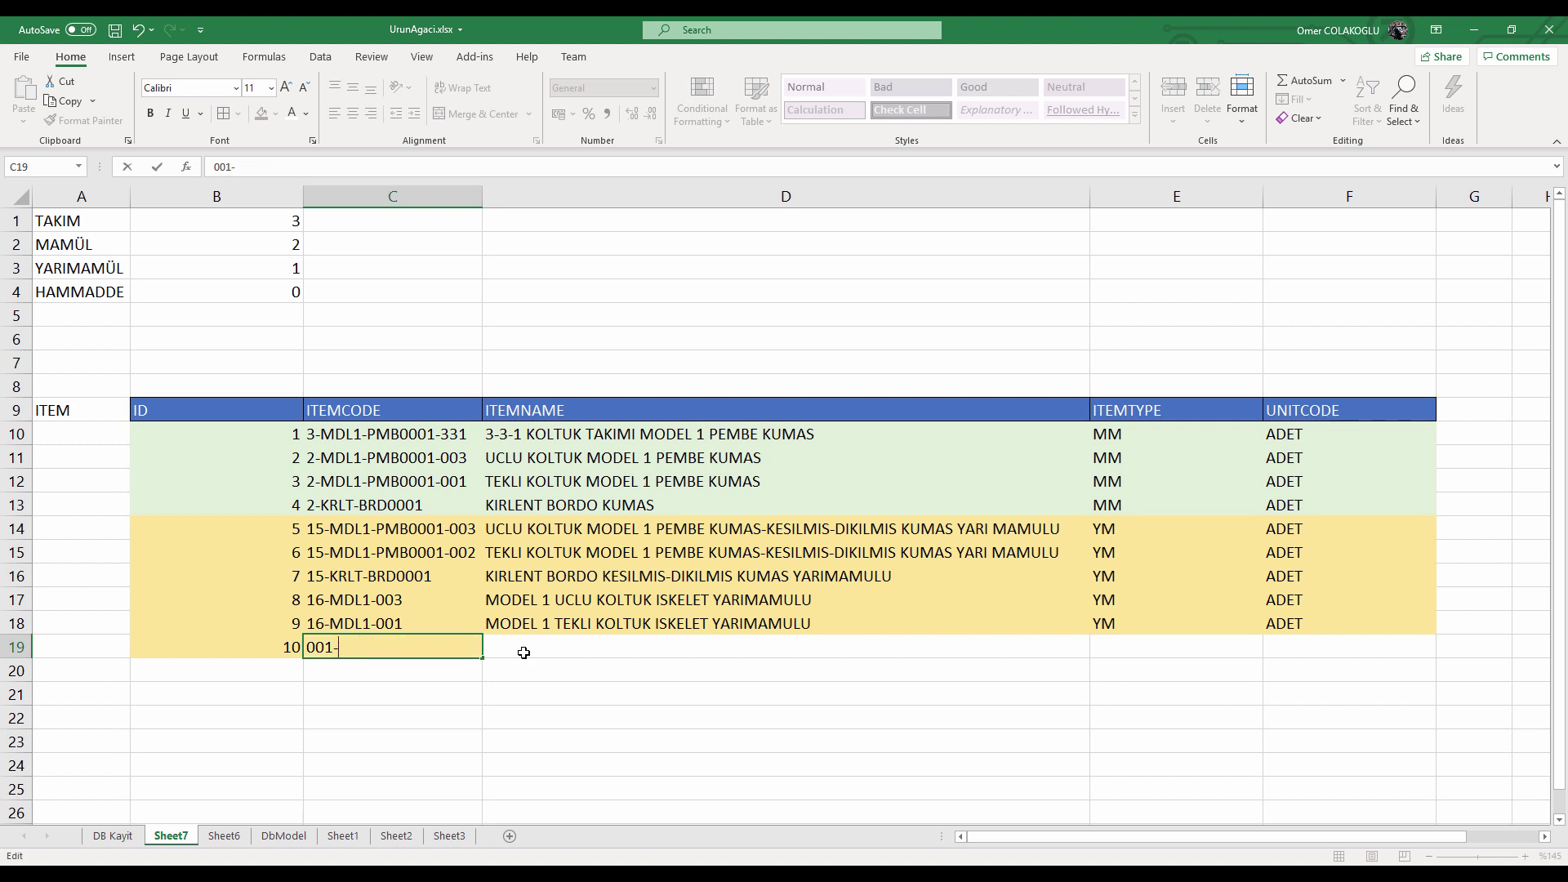
text(PMB0001)
key(Return)
click(523, 653)
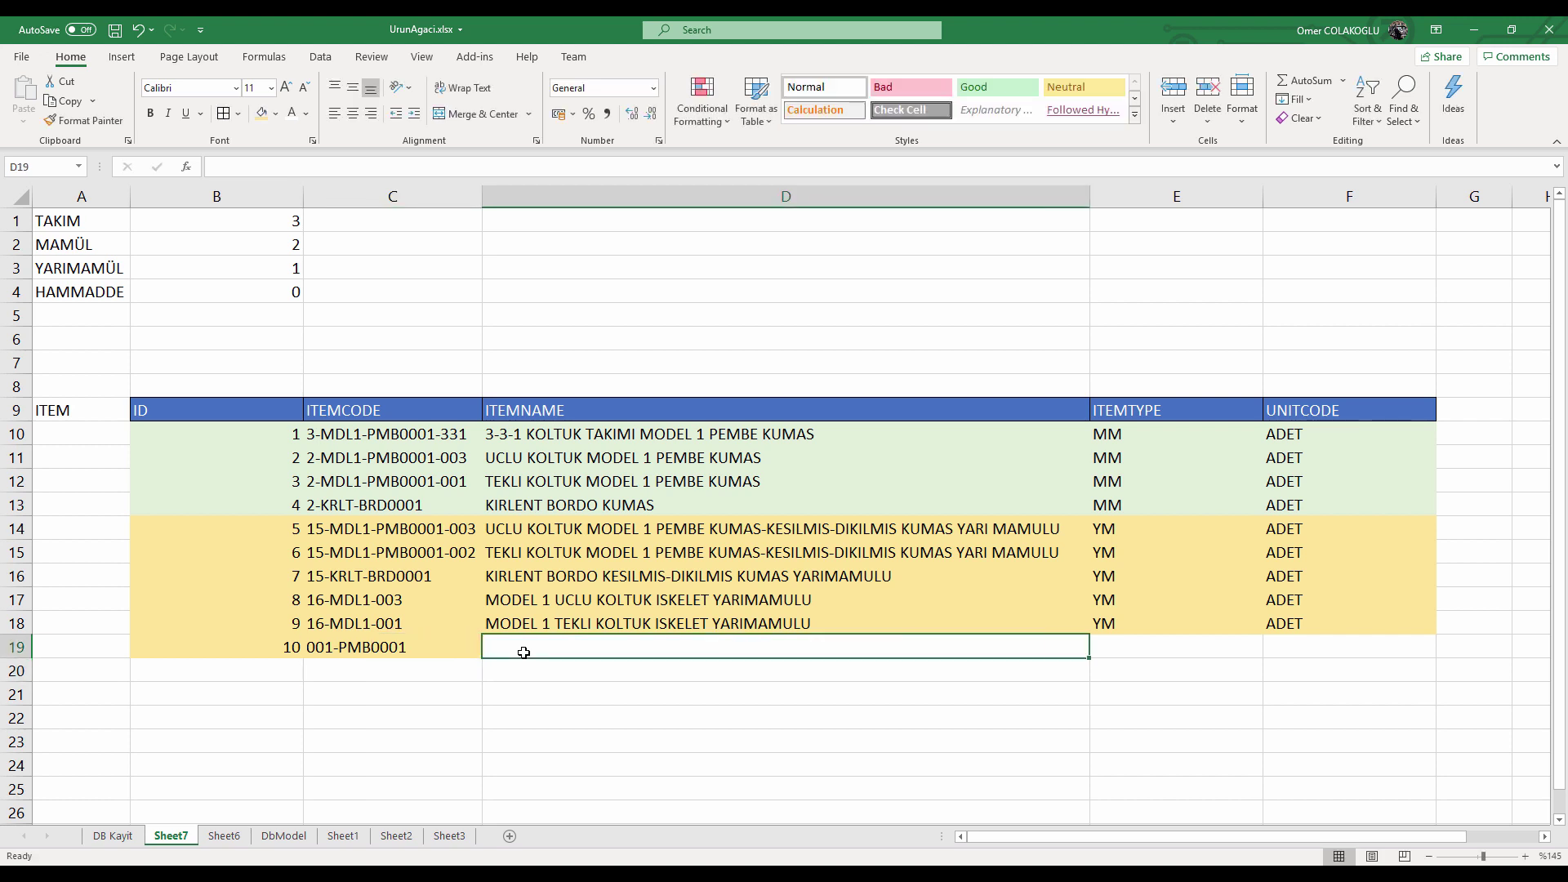
Enter the item name PEMBE KUMAS HAMMADDESI for item 10 in D19.
text(PEMBE KUM)
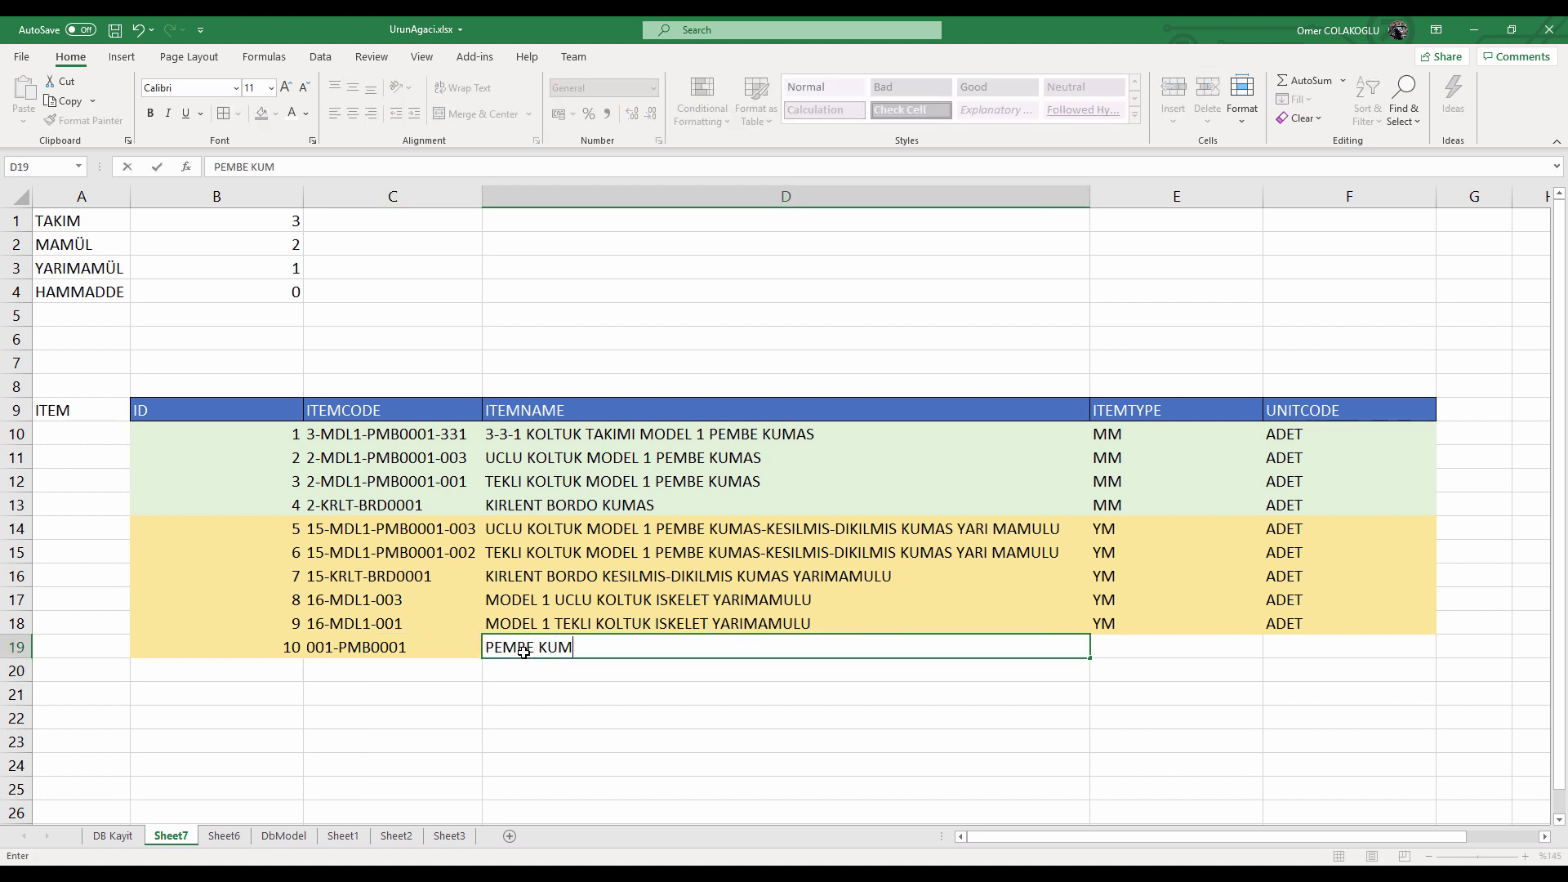
text(AS HAMMADDESI)
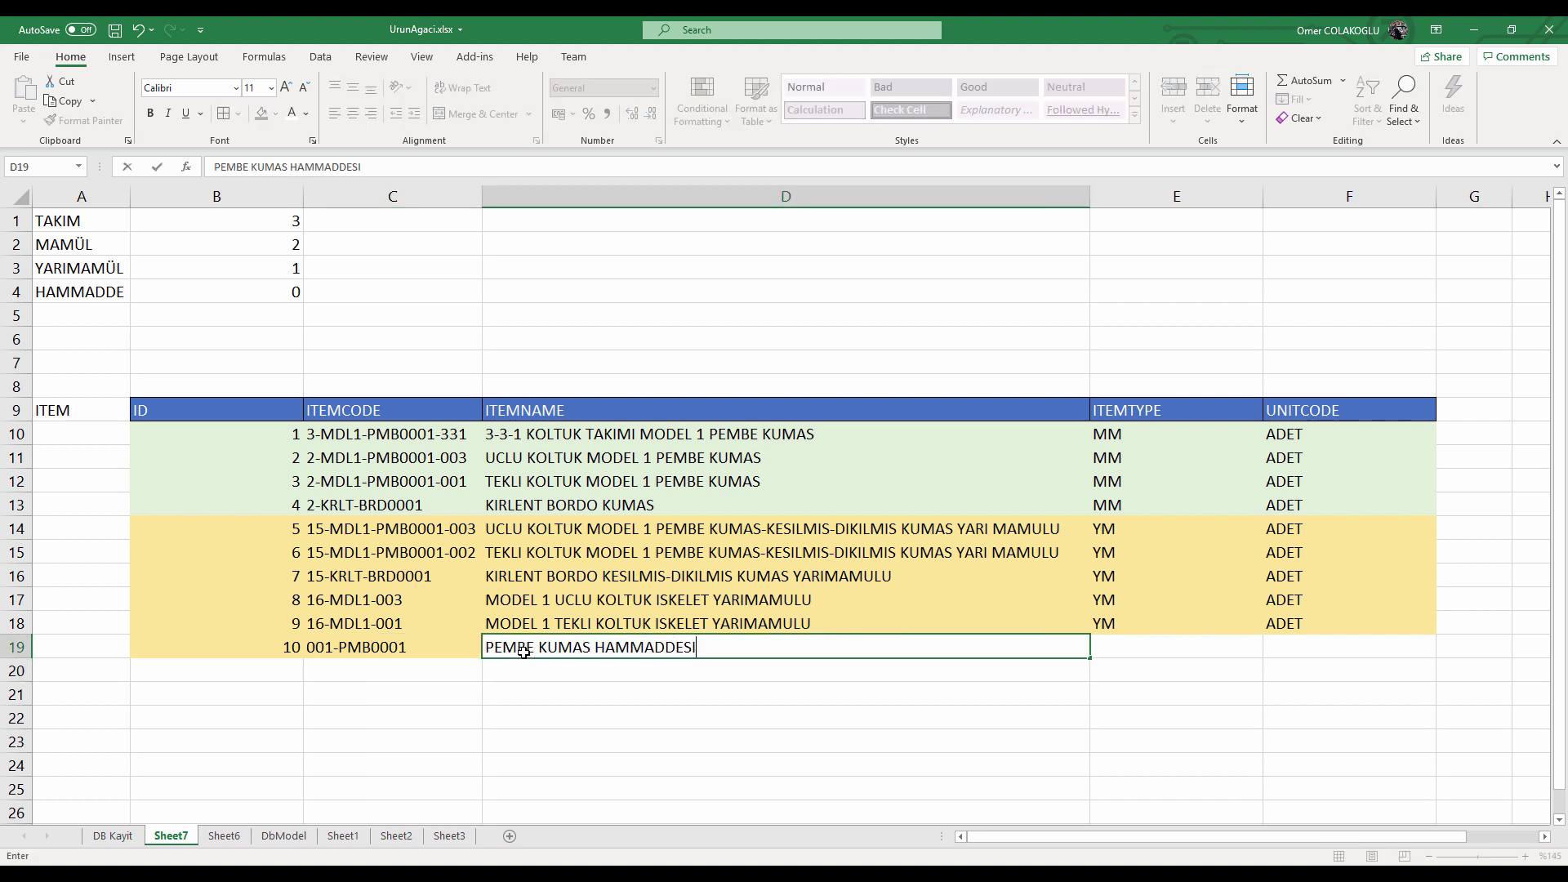
key(Return)
Set the pink fabric raw material's item type to HM in E19 and its unit code to METRE in F19.
key(Up)
key(Right)
text(HM)
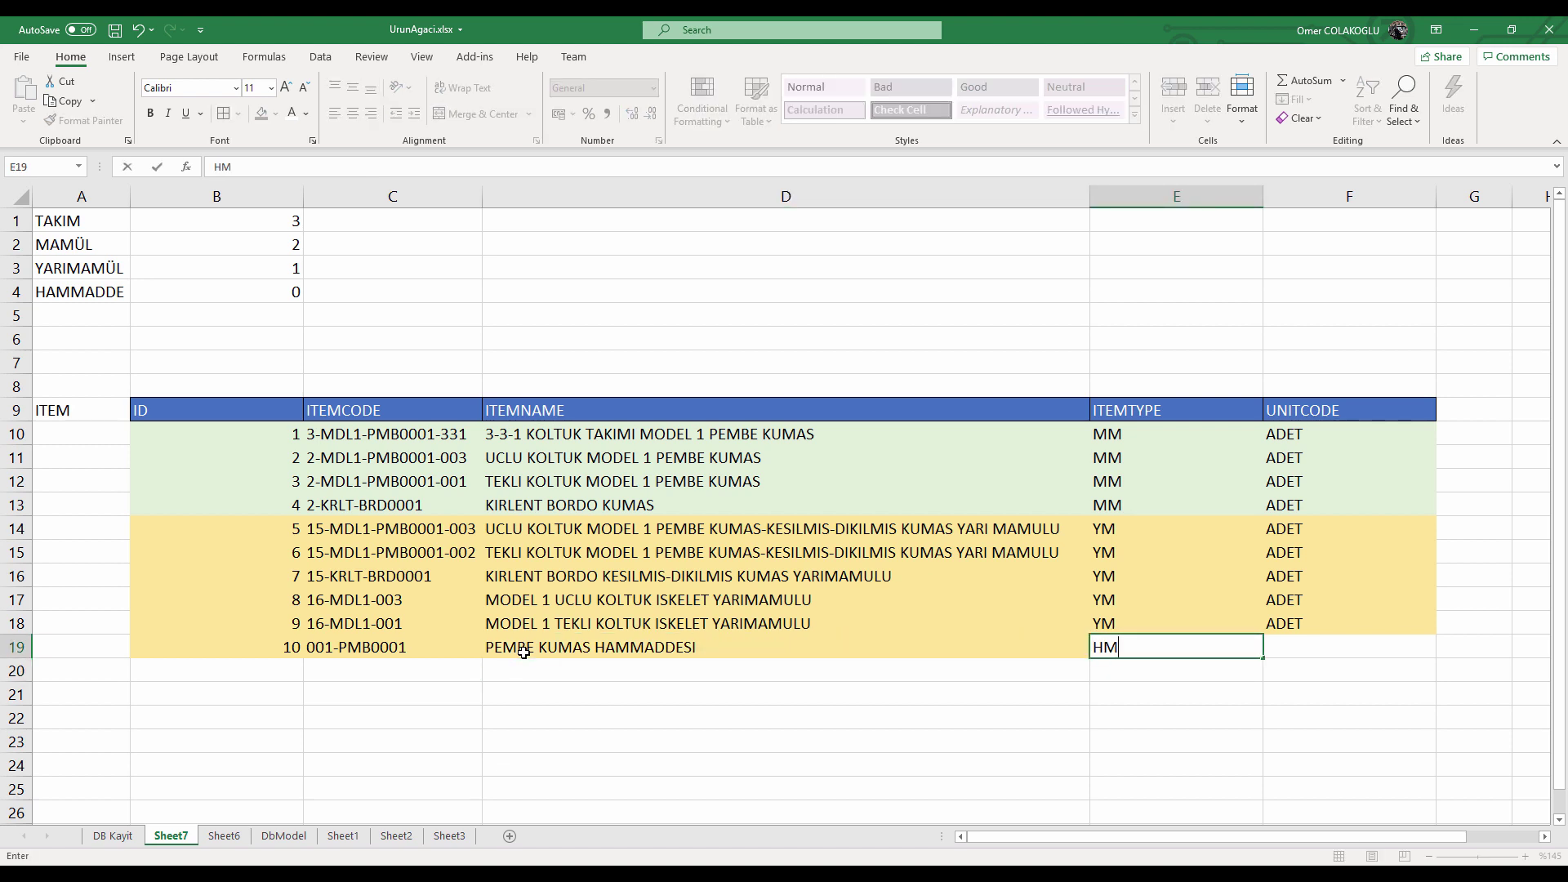
key(Return)
key(Up)
key(Right)
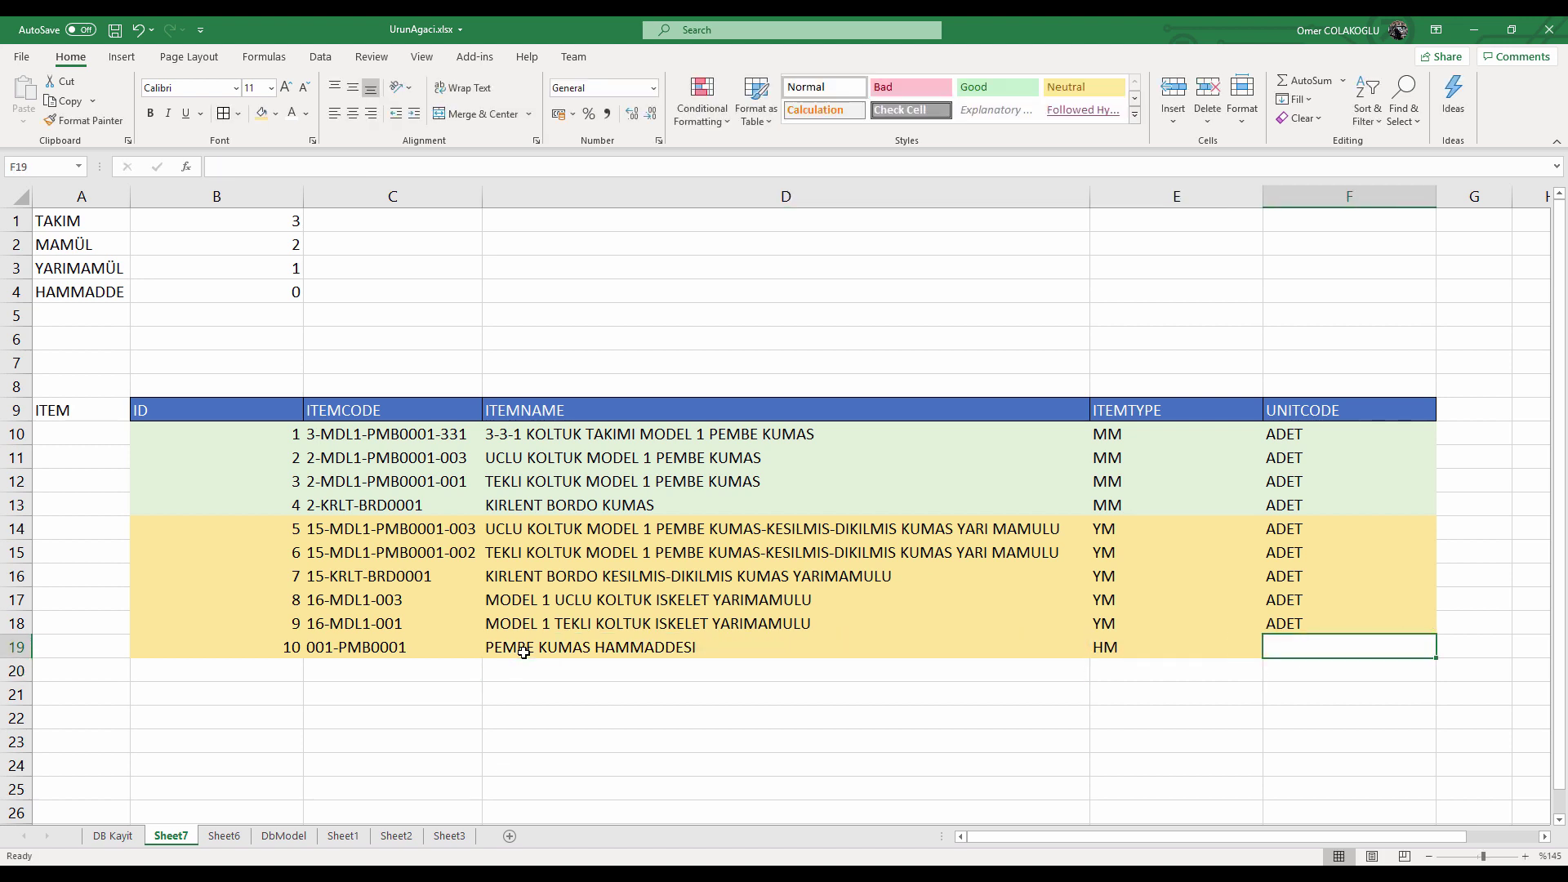
text(METRE)
key(Return)
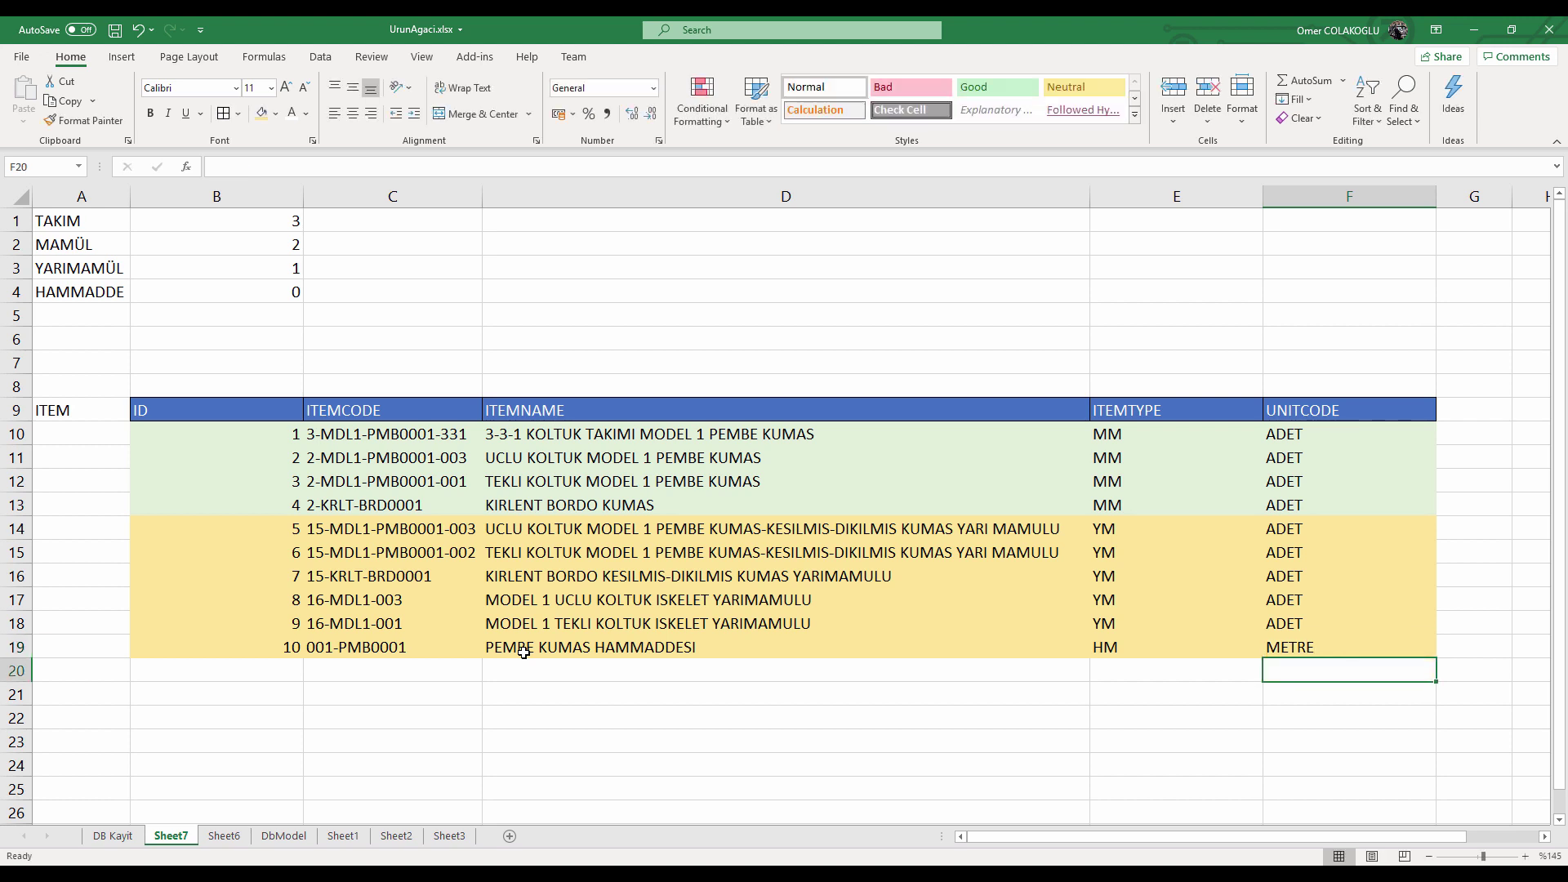
Shade the HM raw material row B19:F19 with a light orange fill.
key(Up)
key(shift+Left)
key(shift+Left)
key(shift+Left)
key(shift+Left)
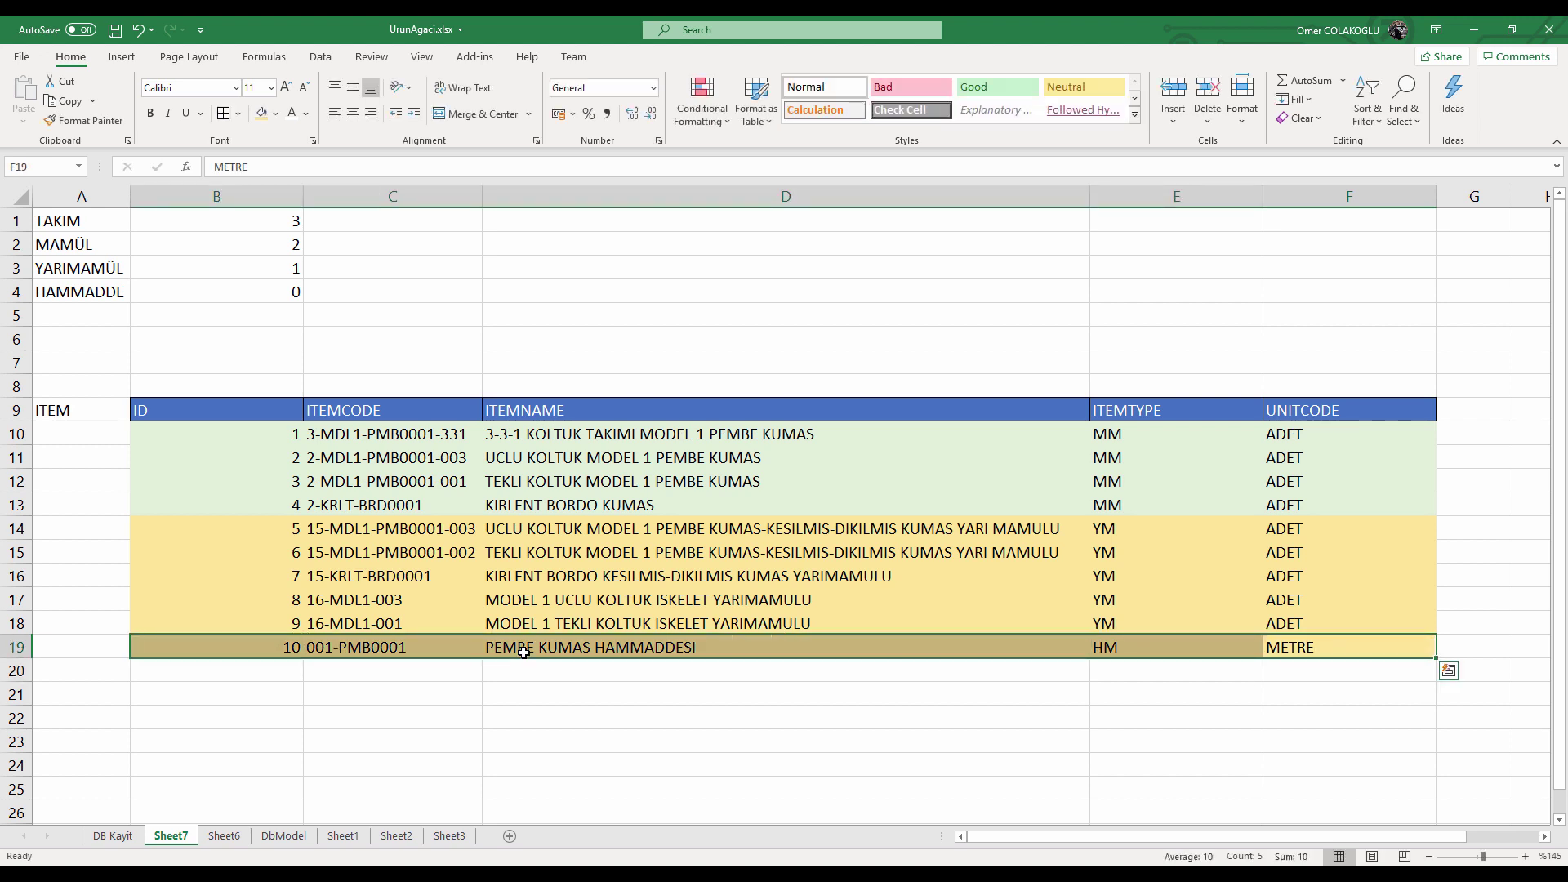
click(276, 114)
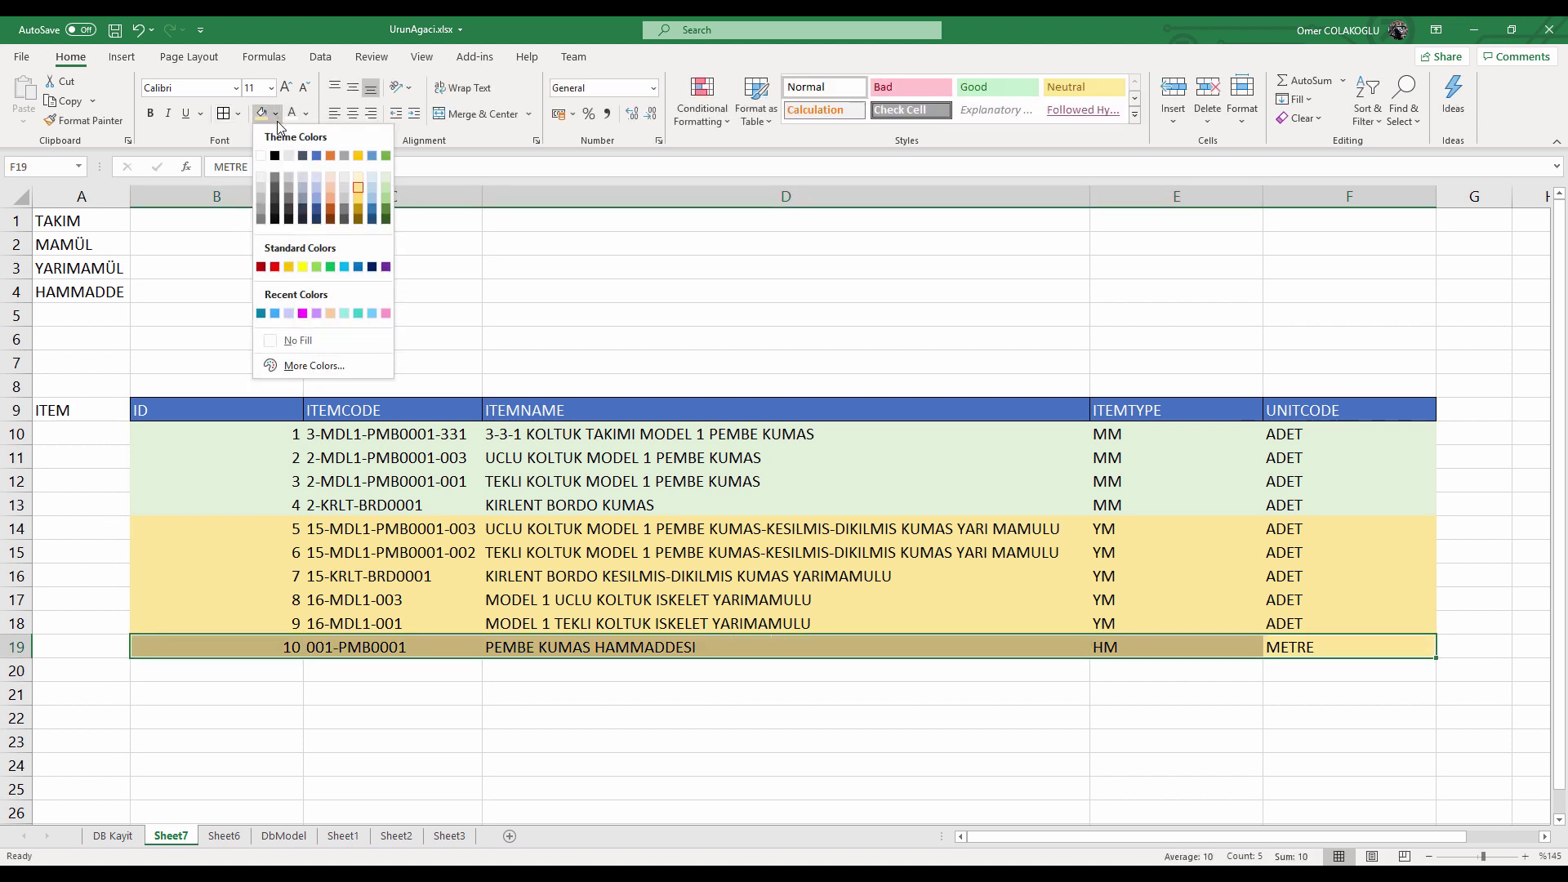
click(330, 195)
Enter the ID 11 for the next item record in B20.
click(275, 664)
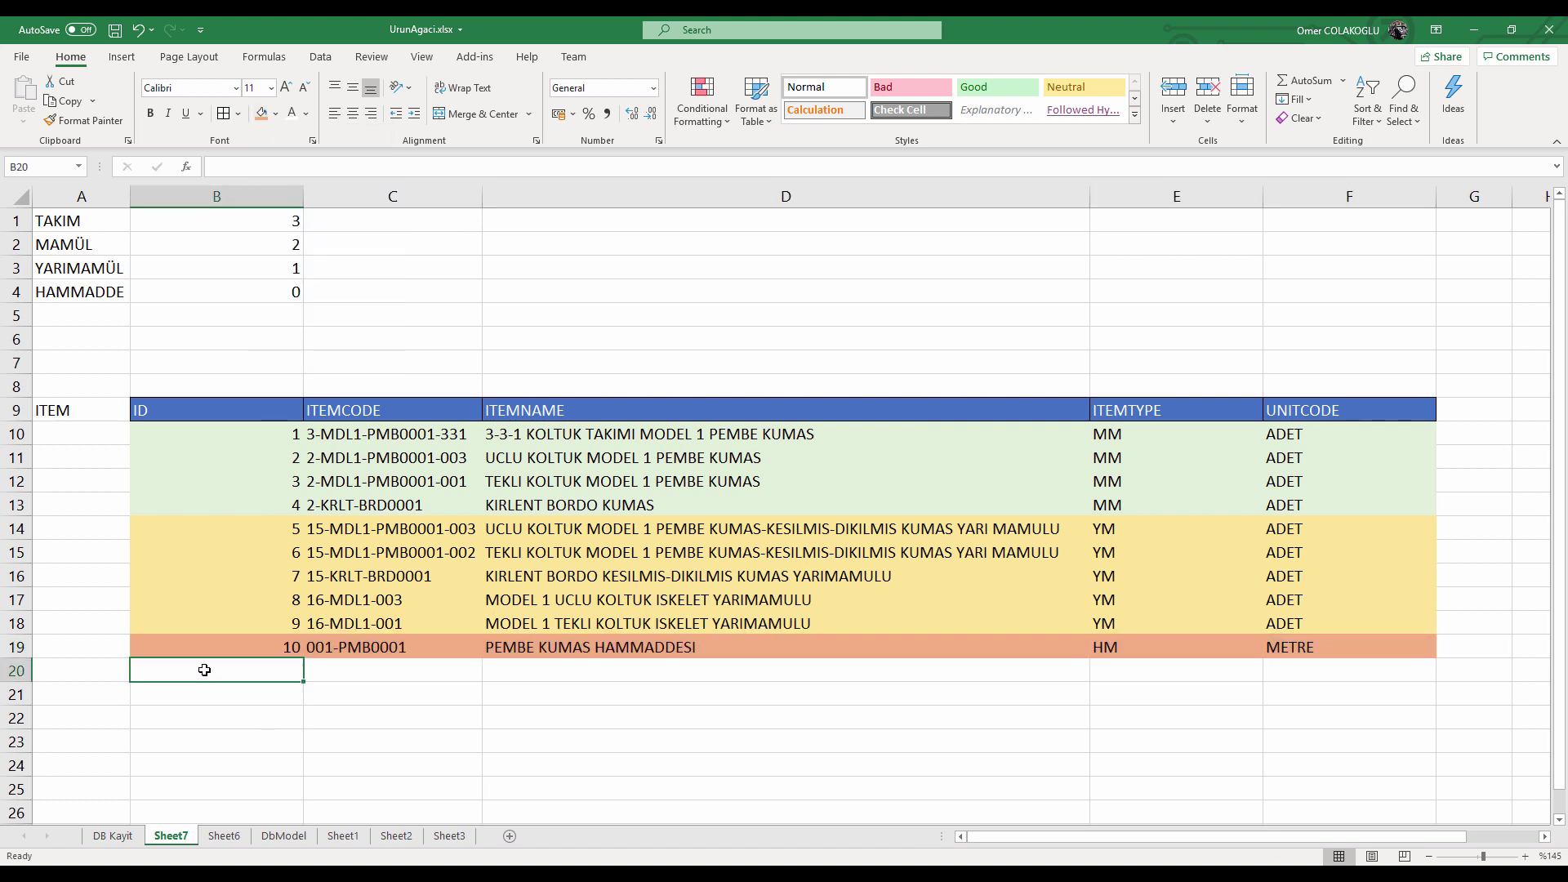
key(Up)
key(Right)
key(Right)
key(Right)
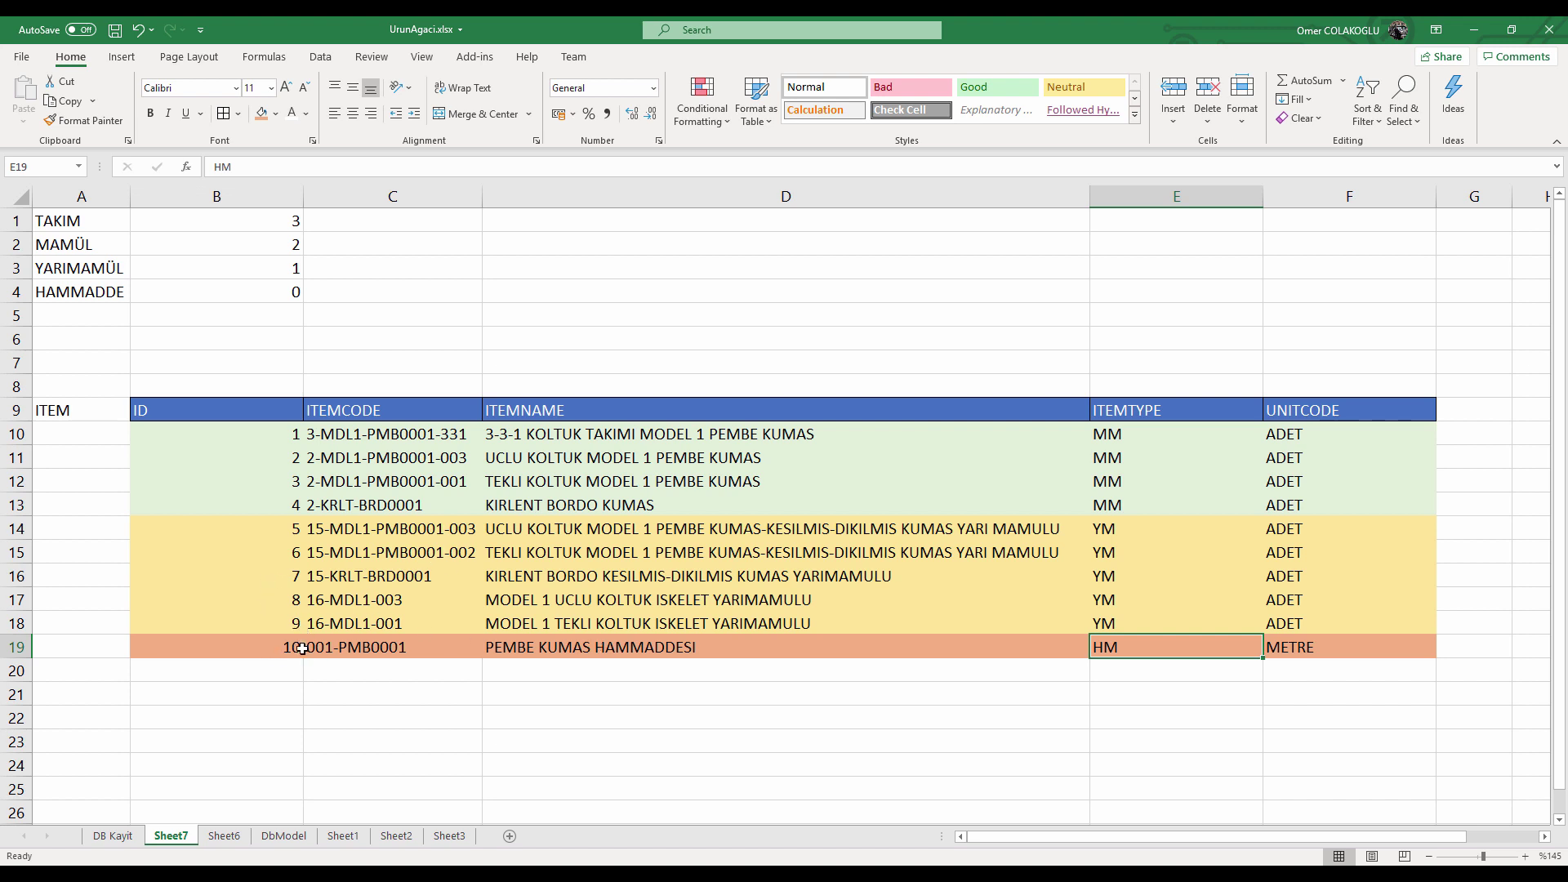
click(285, 667)
text(11)
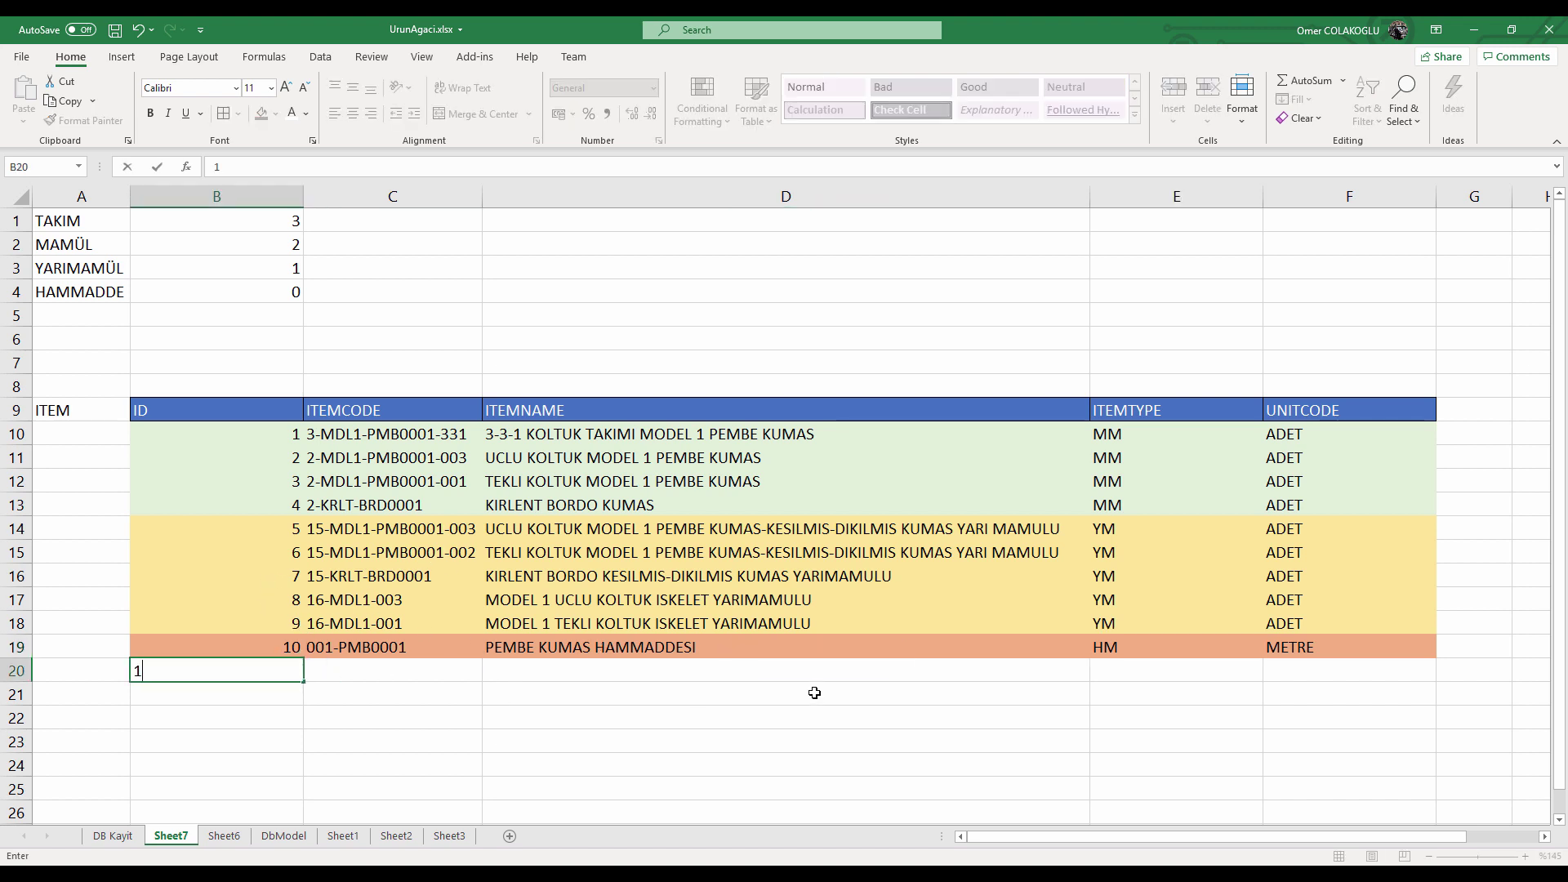
key(ctrl+Return)
Copy the pink fabric record B19:F19 into row 20 as the base for another raw material.
key(Up)
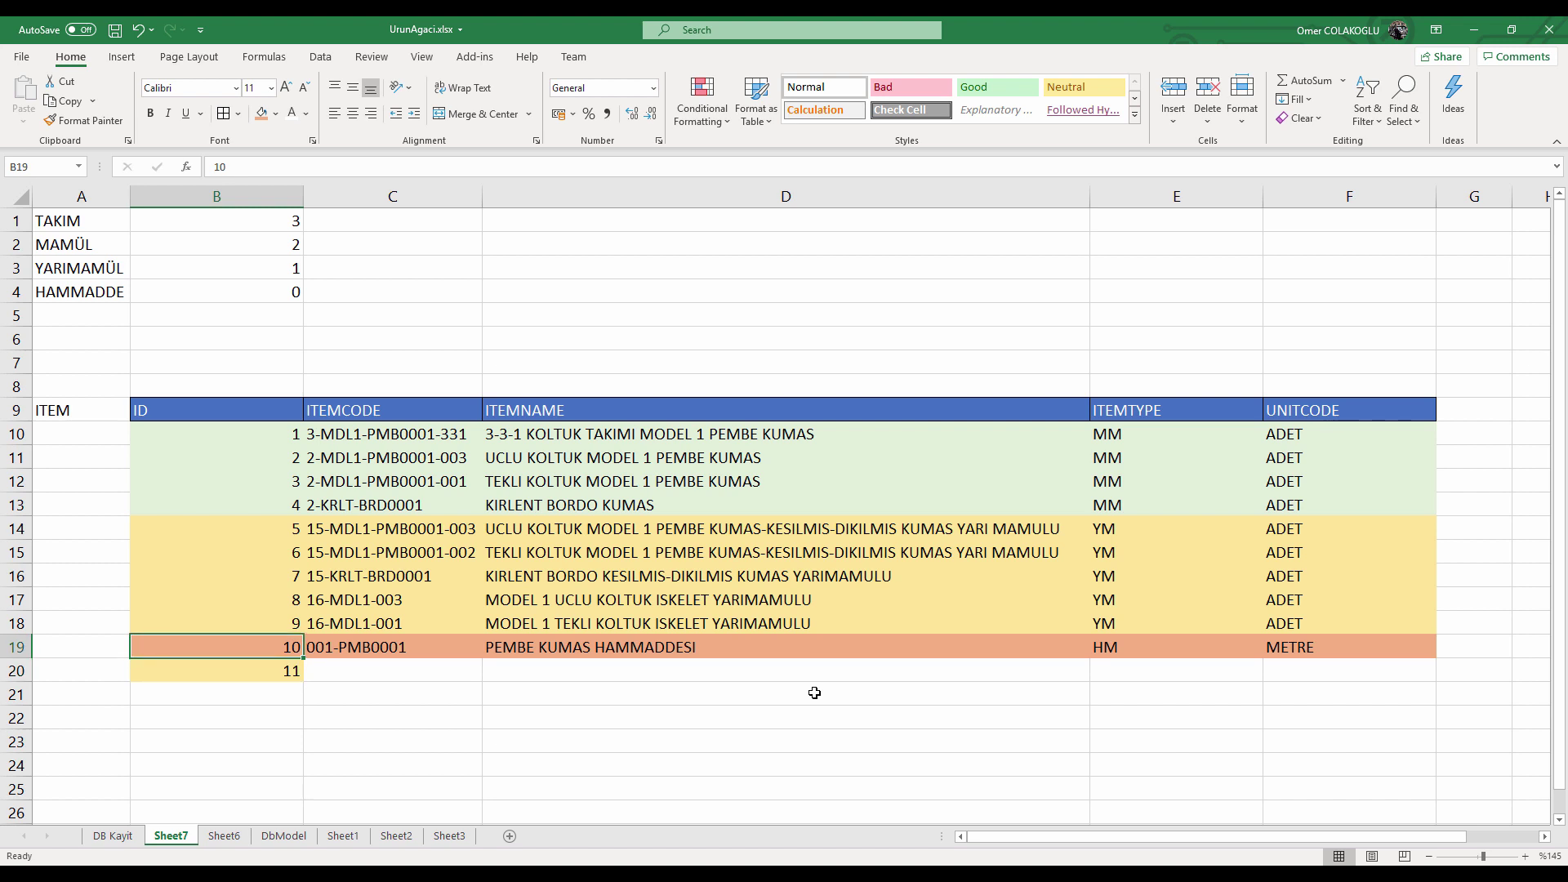
key(shift+Right)
key(shift+Right)
key(shift+Right)
key(shift+Right)
key(ctrl+c)
key(Down)
key(ctrl+v)
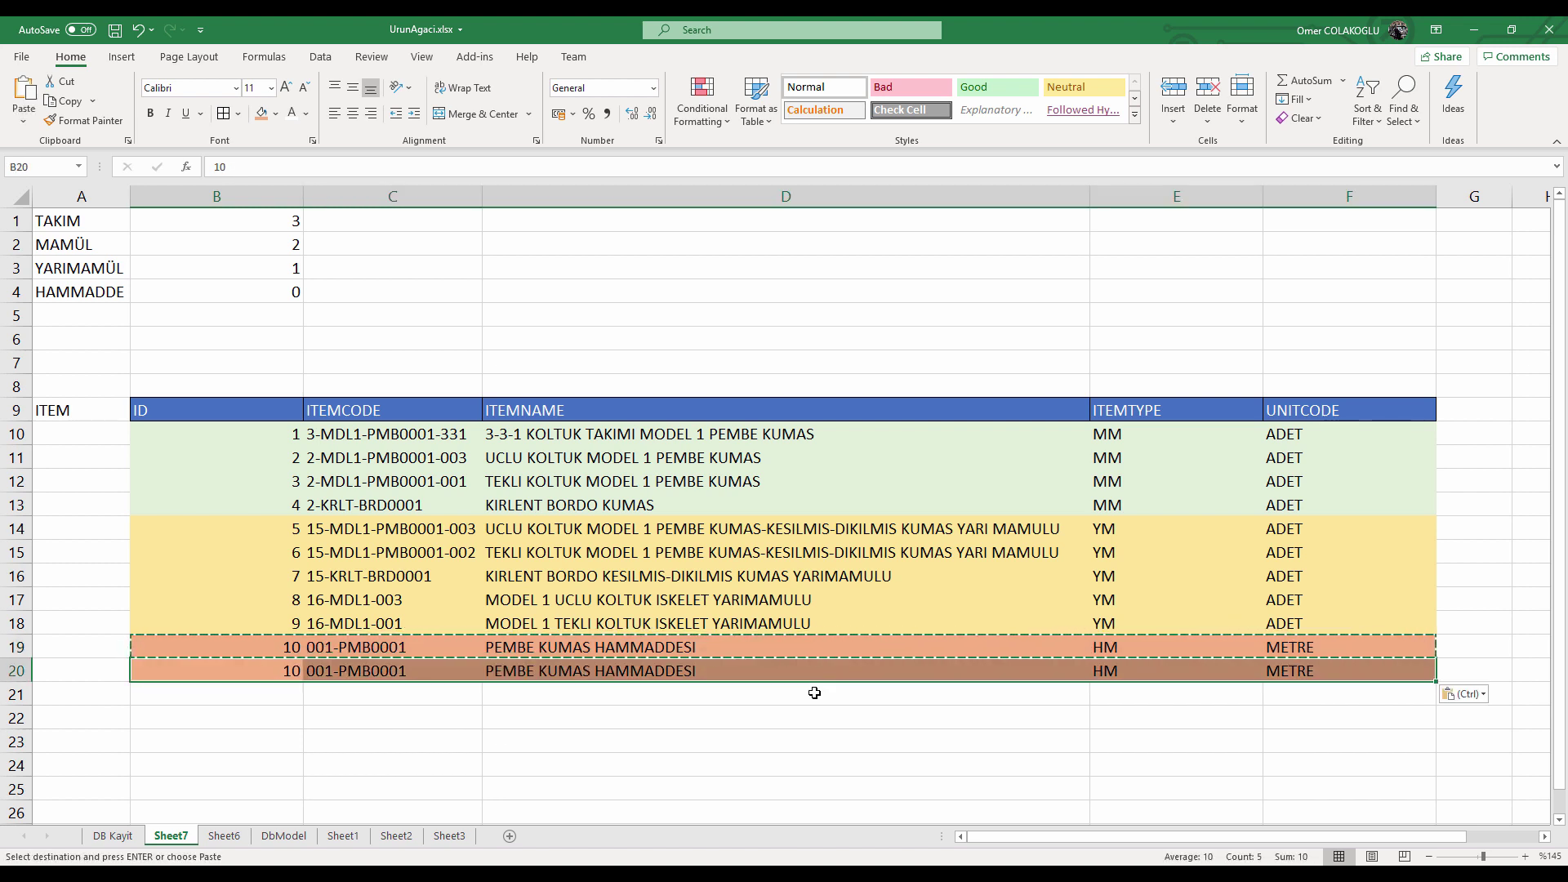
Change the copied record's item code in C20 to 001-BRD0001.
key(Right)
key(Left)
key(Right)
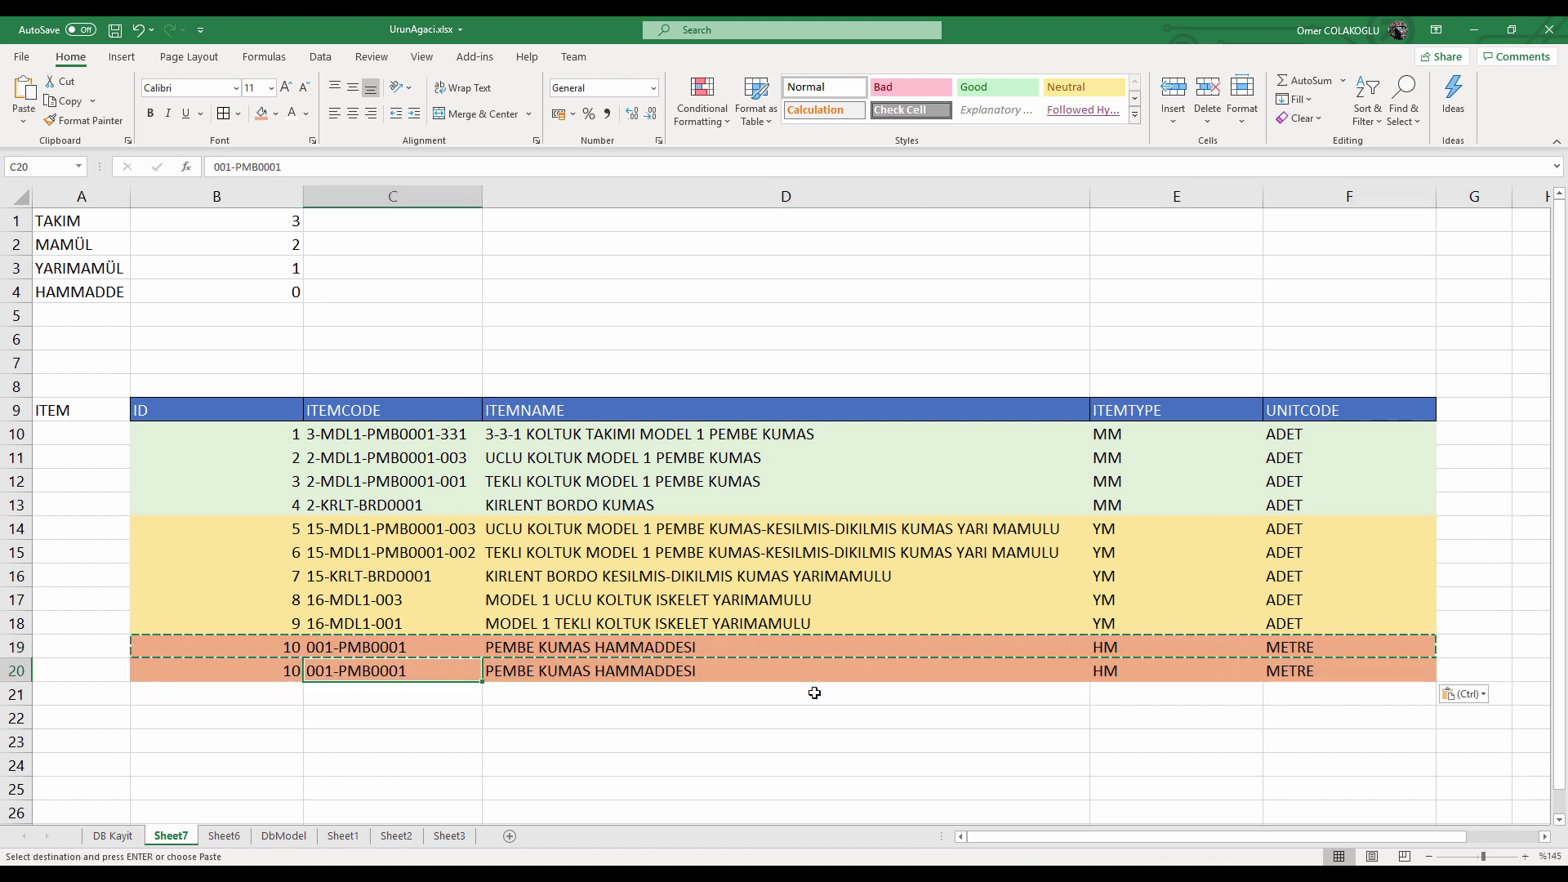
key(F2)
key(BackSpace)
key(BackSpace)
key(BackSpace)
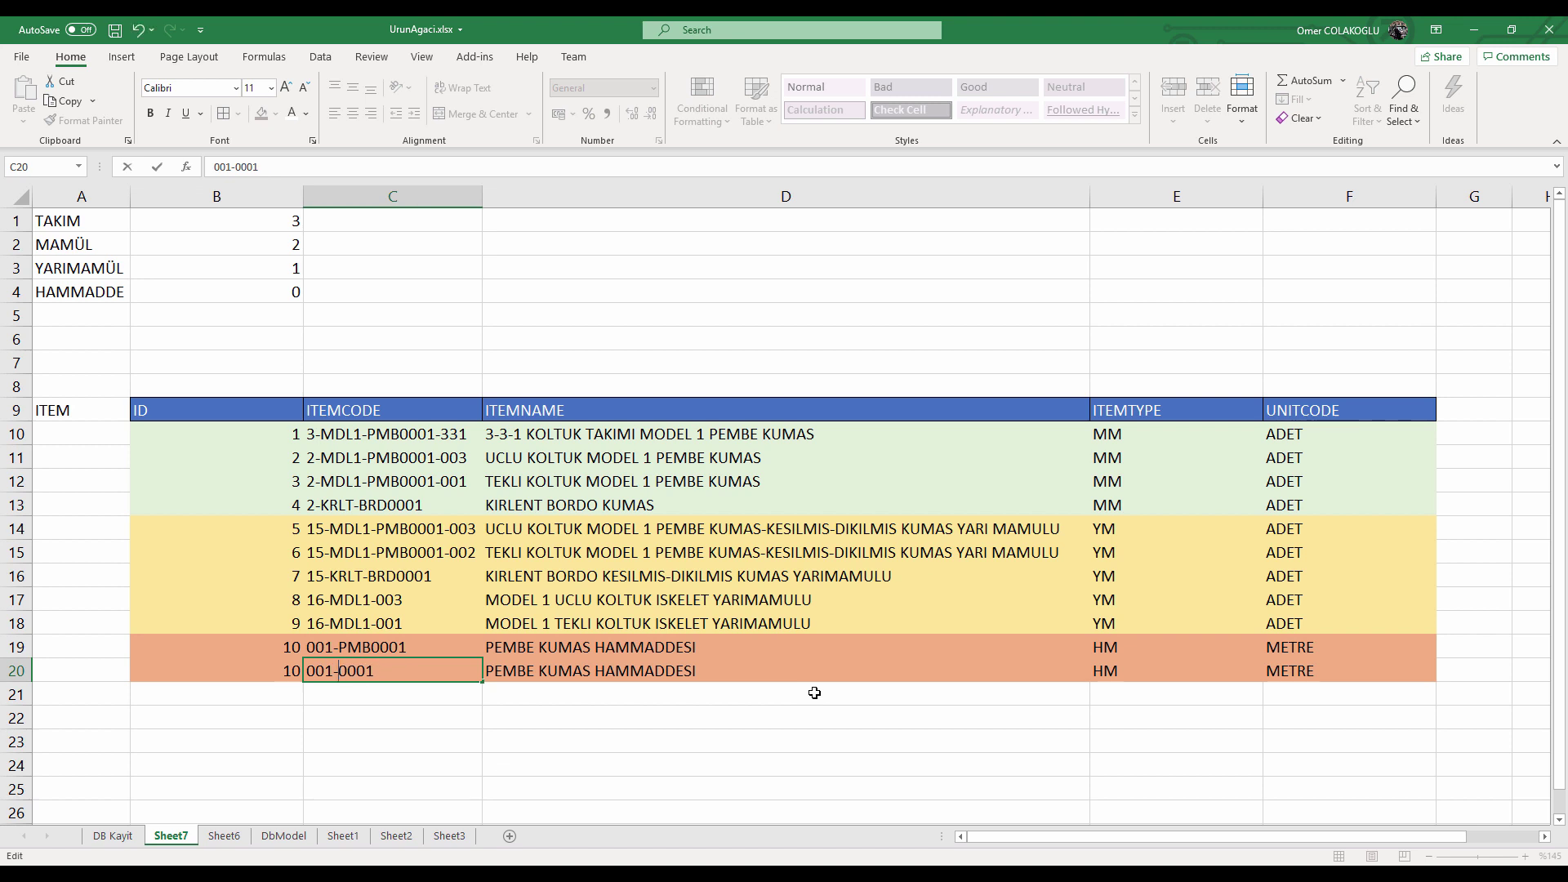
text(BRD)
key(Return)
Change the item name in D20 to BORDO KUMAS HAMMADDESI.
key(Up)
key(Right)
key(F2)
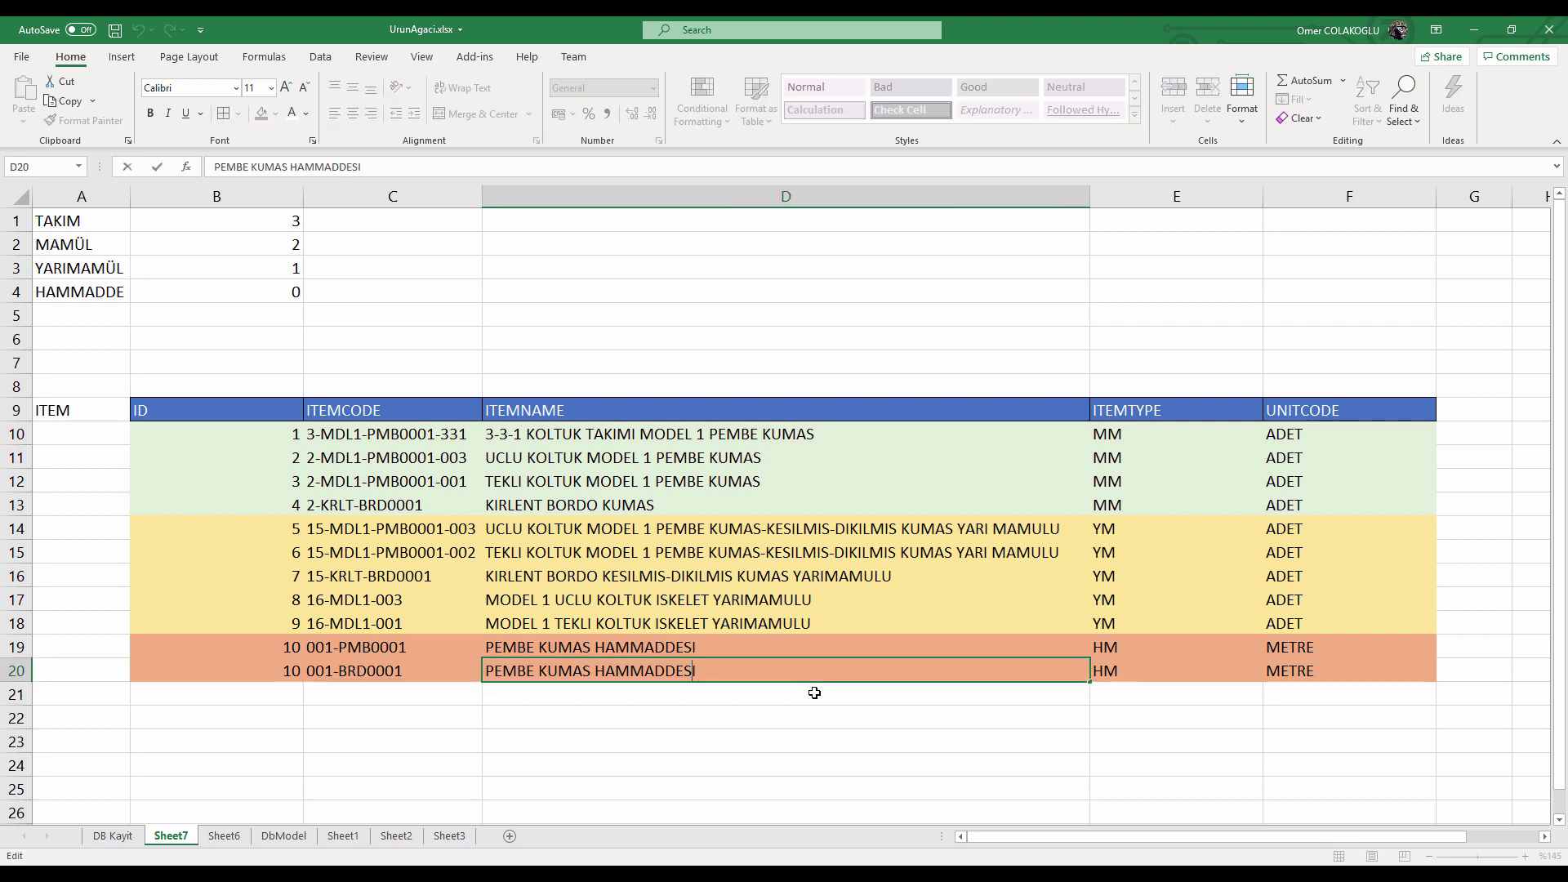
key(BackSpace)
key(BackSpace)
key(BackSpace)
key(BackSpace)
key(BackSpace)
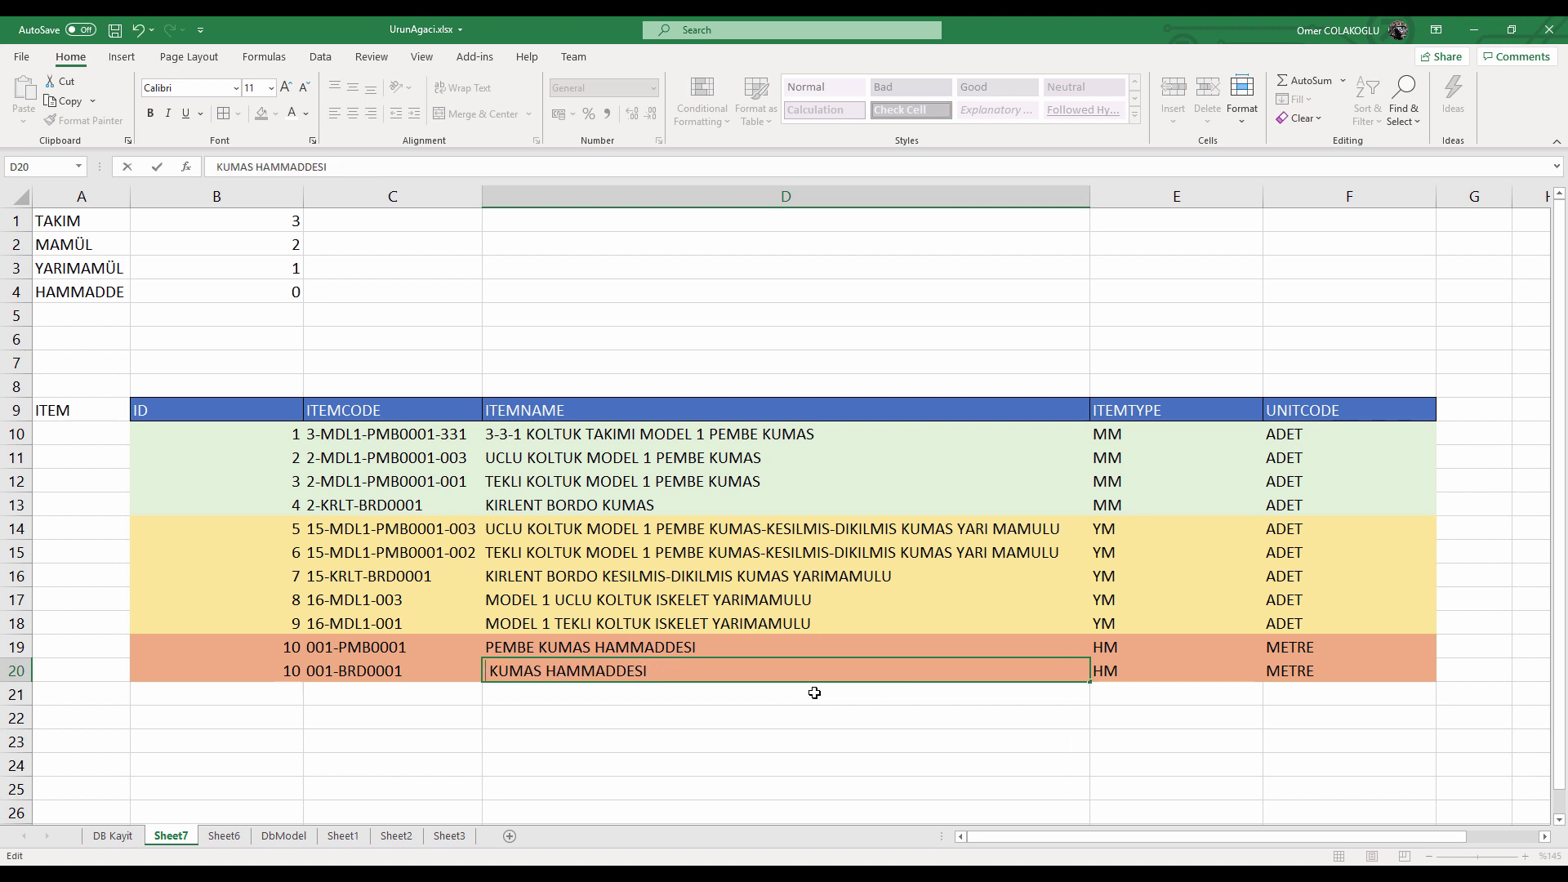
text(BORDO)
key(Return)
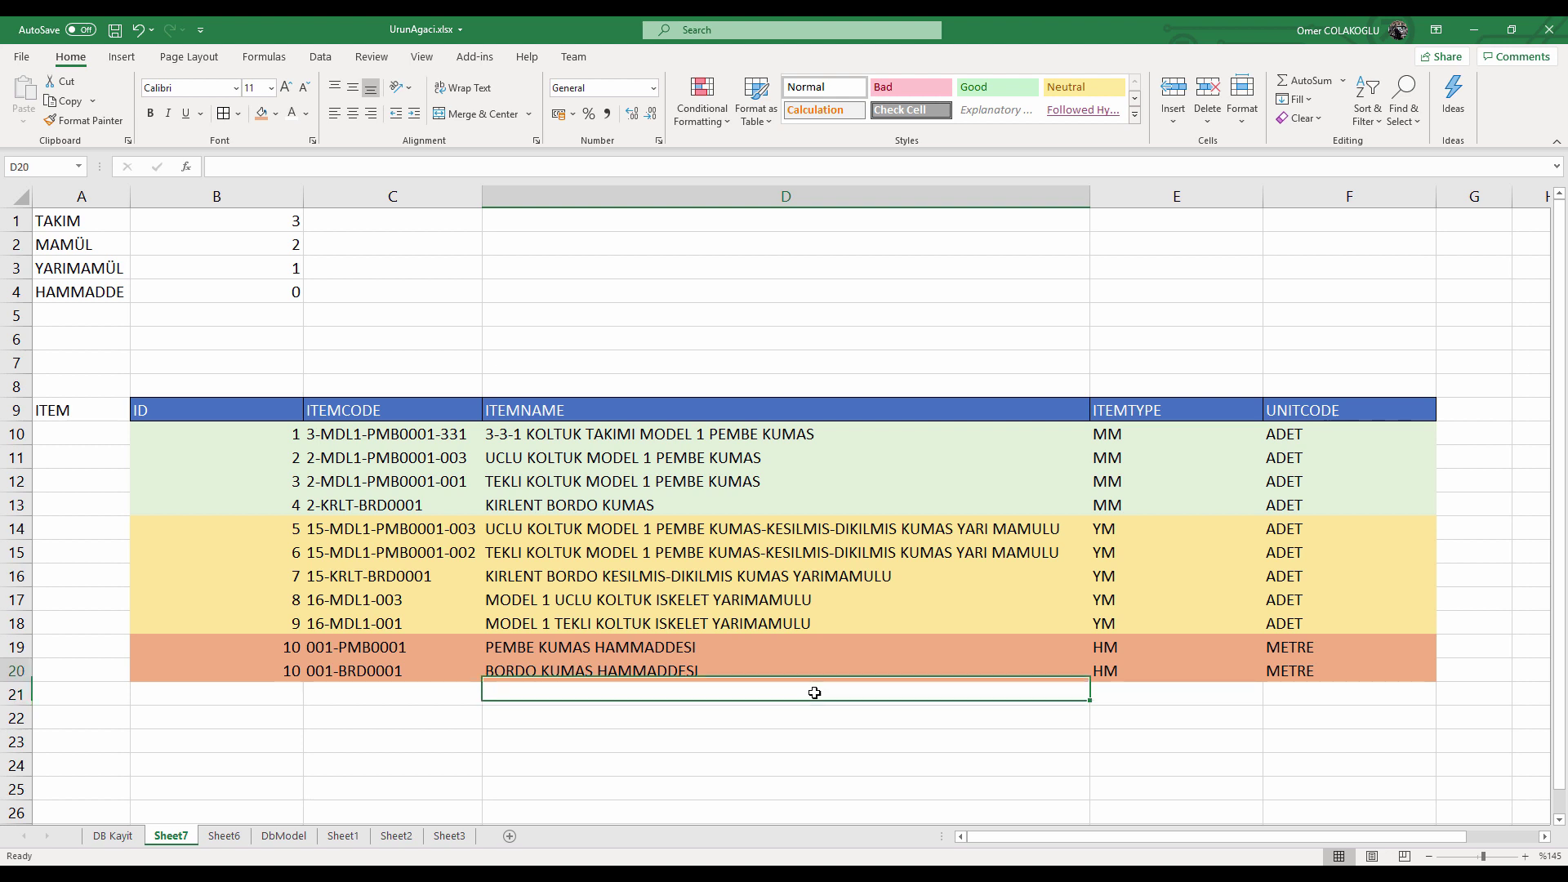
Set the BORDO fabric record's ID to 11 and duplicate that record into row 21 with ID 12.
key(Up)
key(Right)
key(Right)
key(Left)
key(Right)
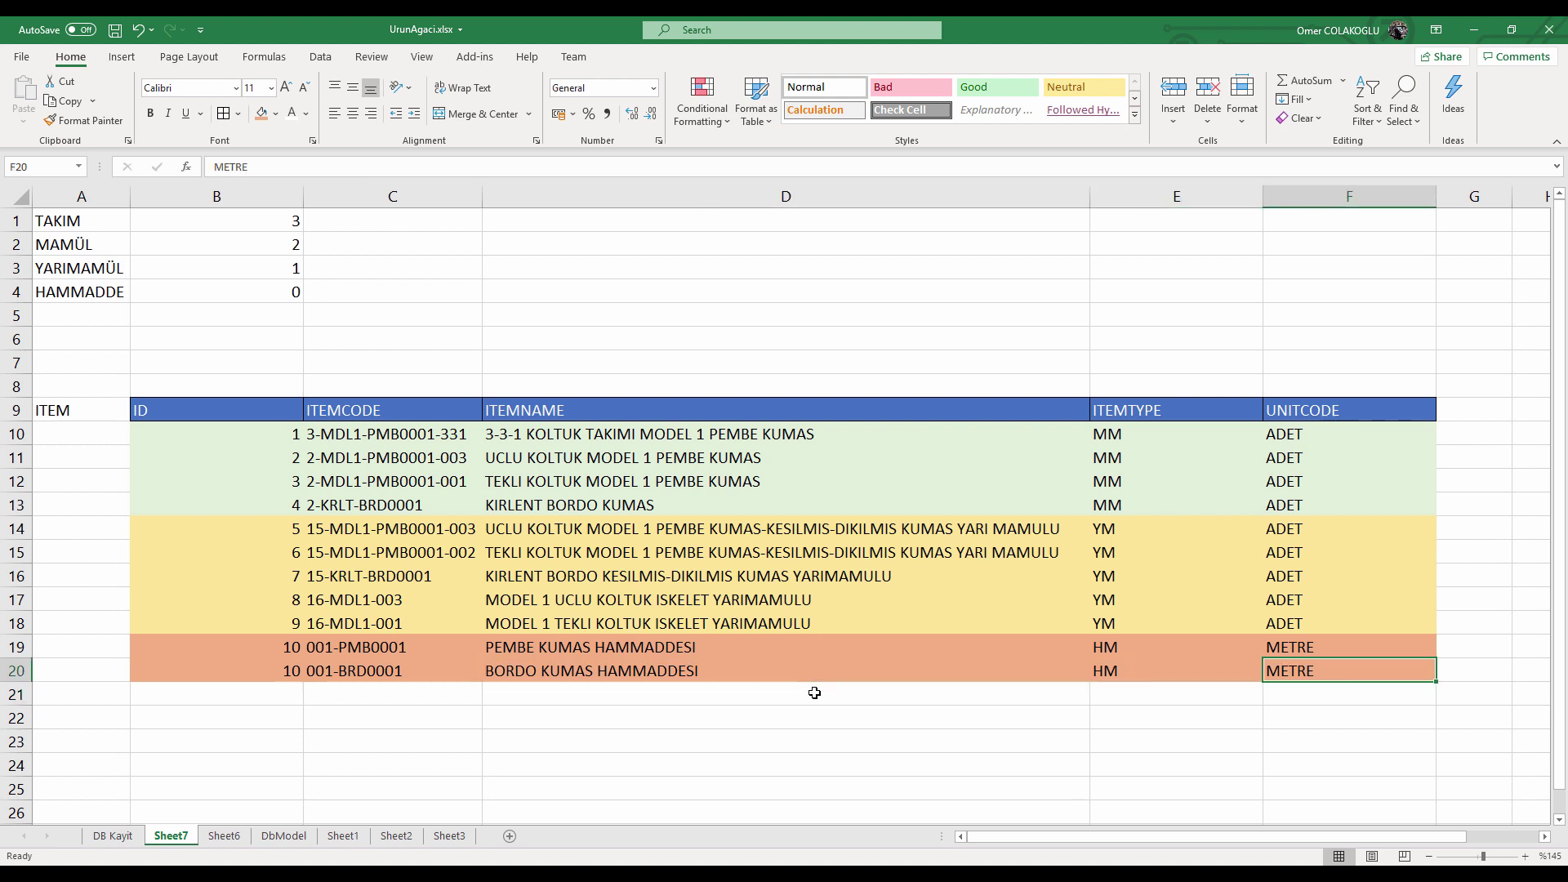
key(Down)
key(Up)
key(Left)
key(Left)
key(Left)
key(Left)
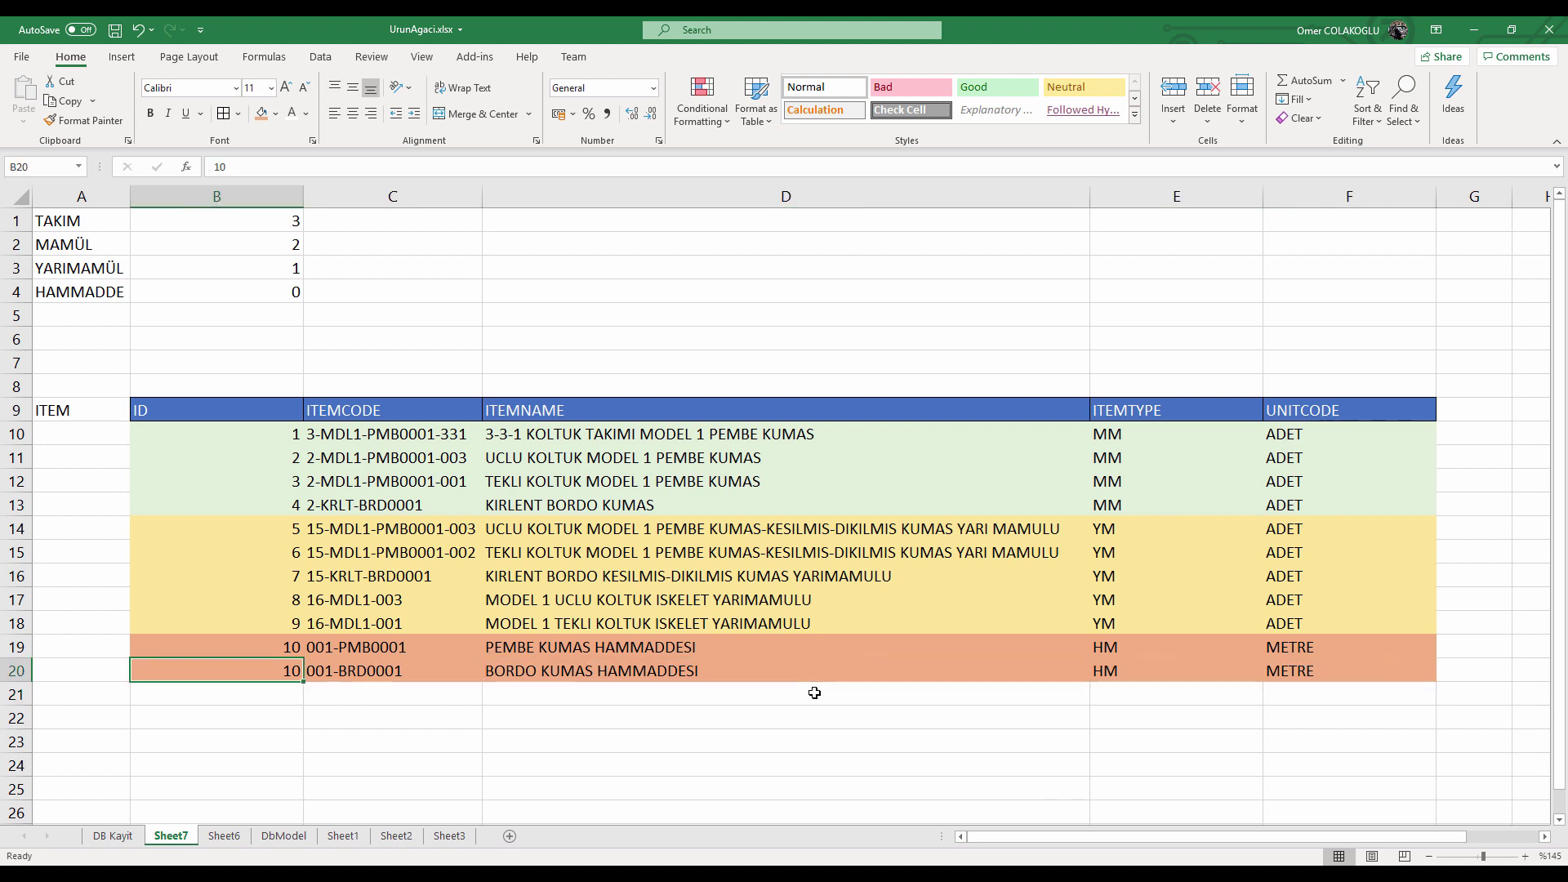
key(Down)
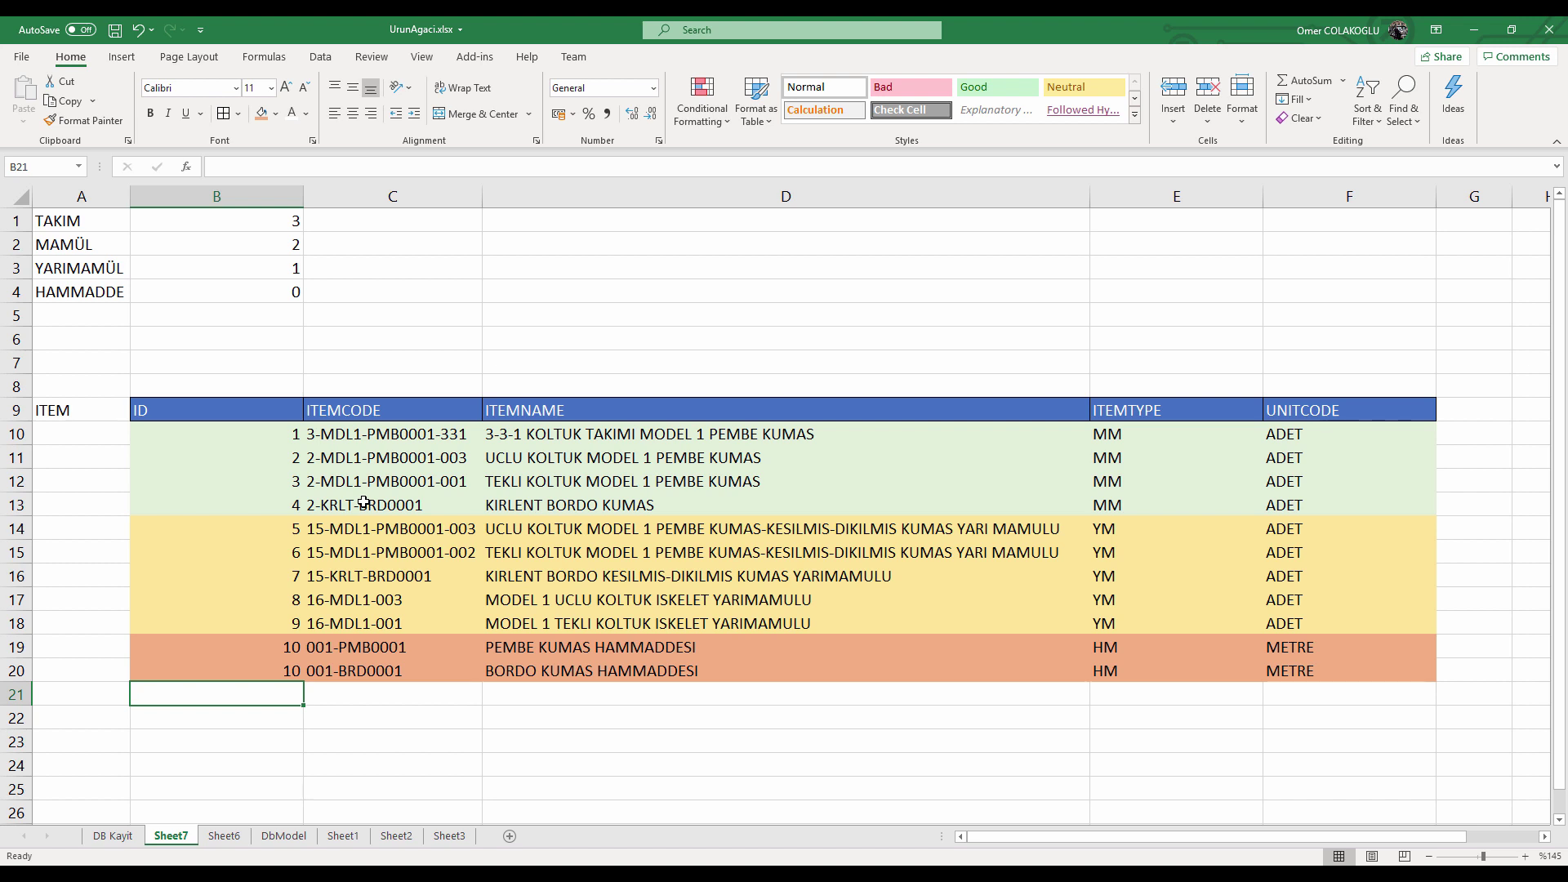
key(ctrl+z)
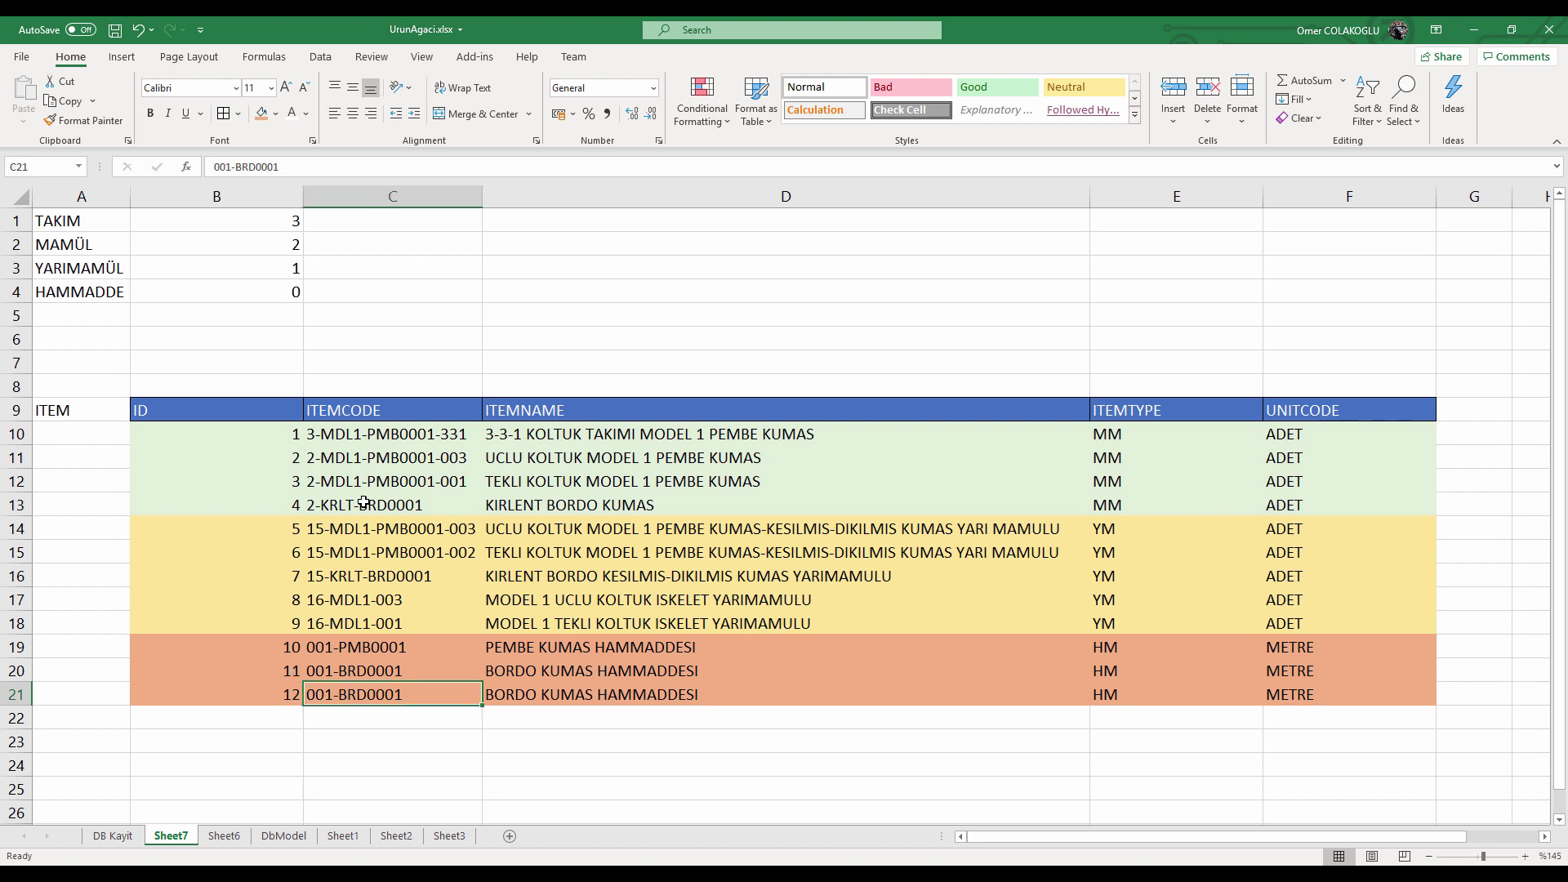
Replace the item code in C21 with 002-MDL1-003.
text(00)
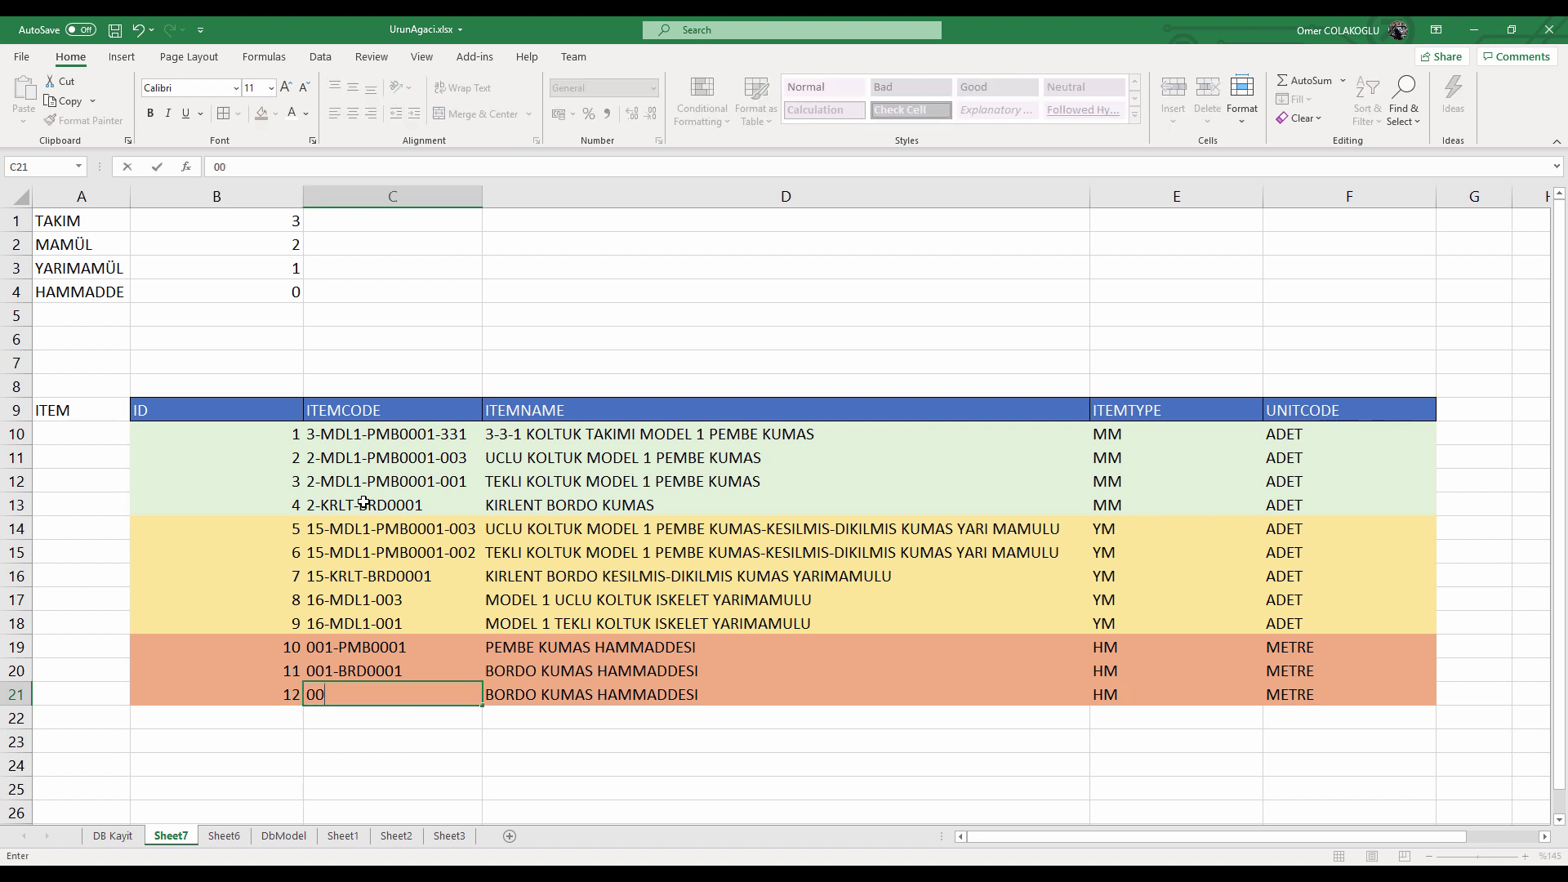
text(2-MDLR)
text(-003)
key(Return)
Replace the item name in D21 with MODEL 1 UCLU KOLTUK SUNGER HAMMADDESI.
key(Up)
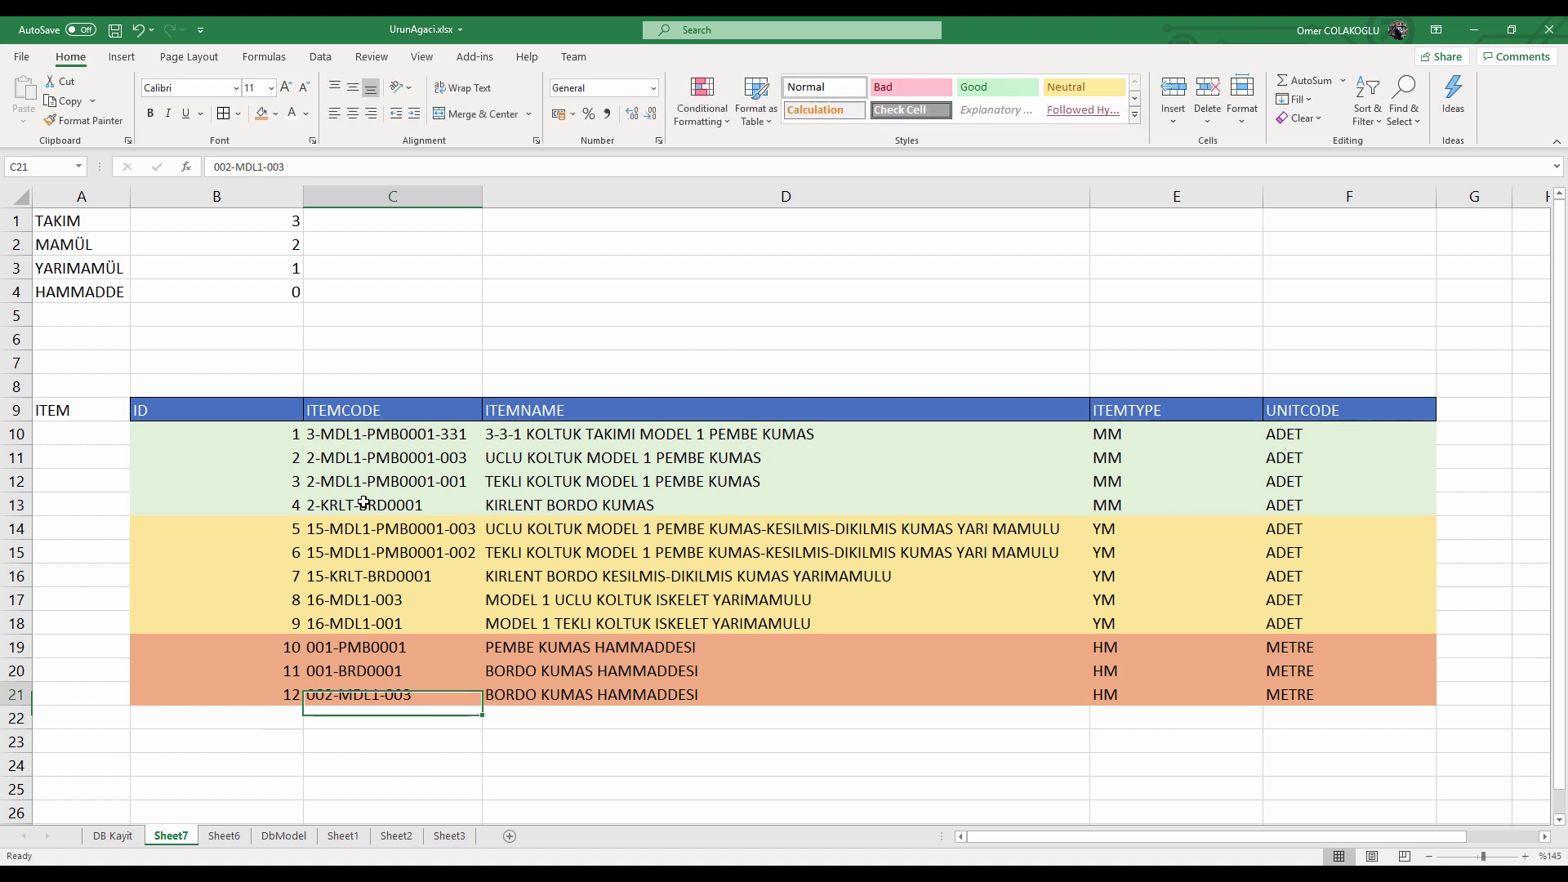
key(Right)
text(M)
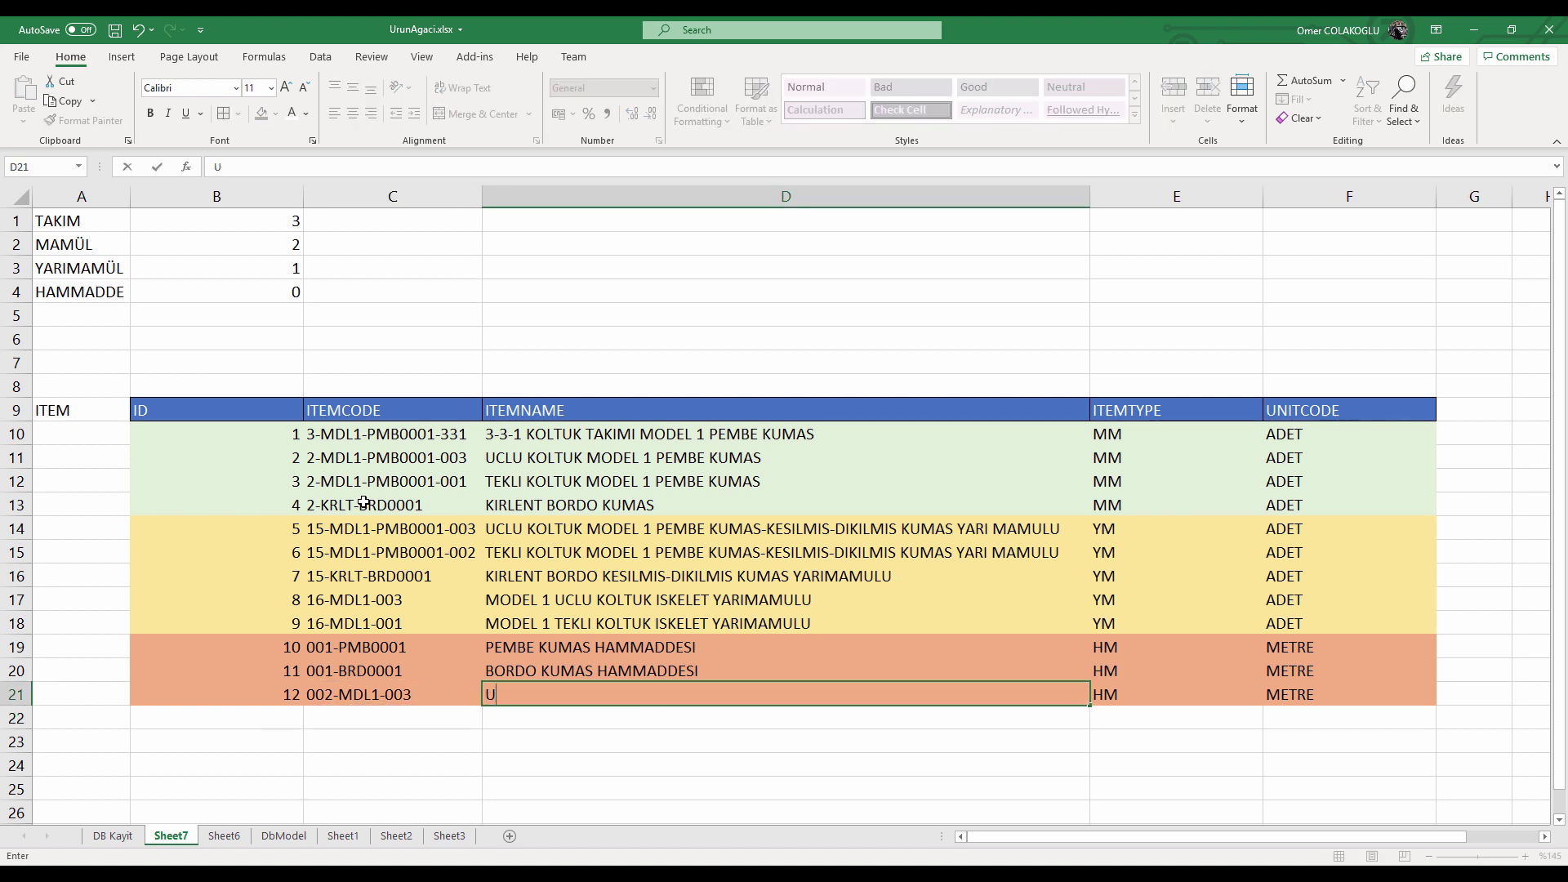
key(BackSpace)
text(MODEL 1 UCLU KOLTUK )
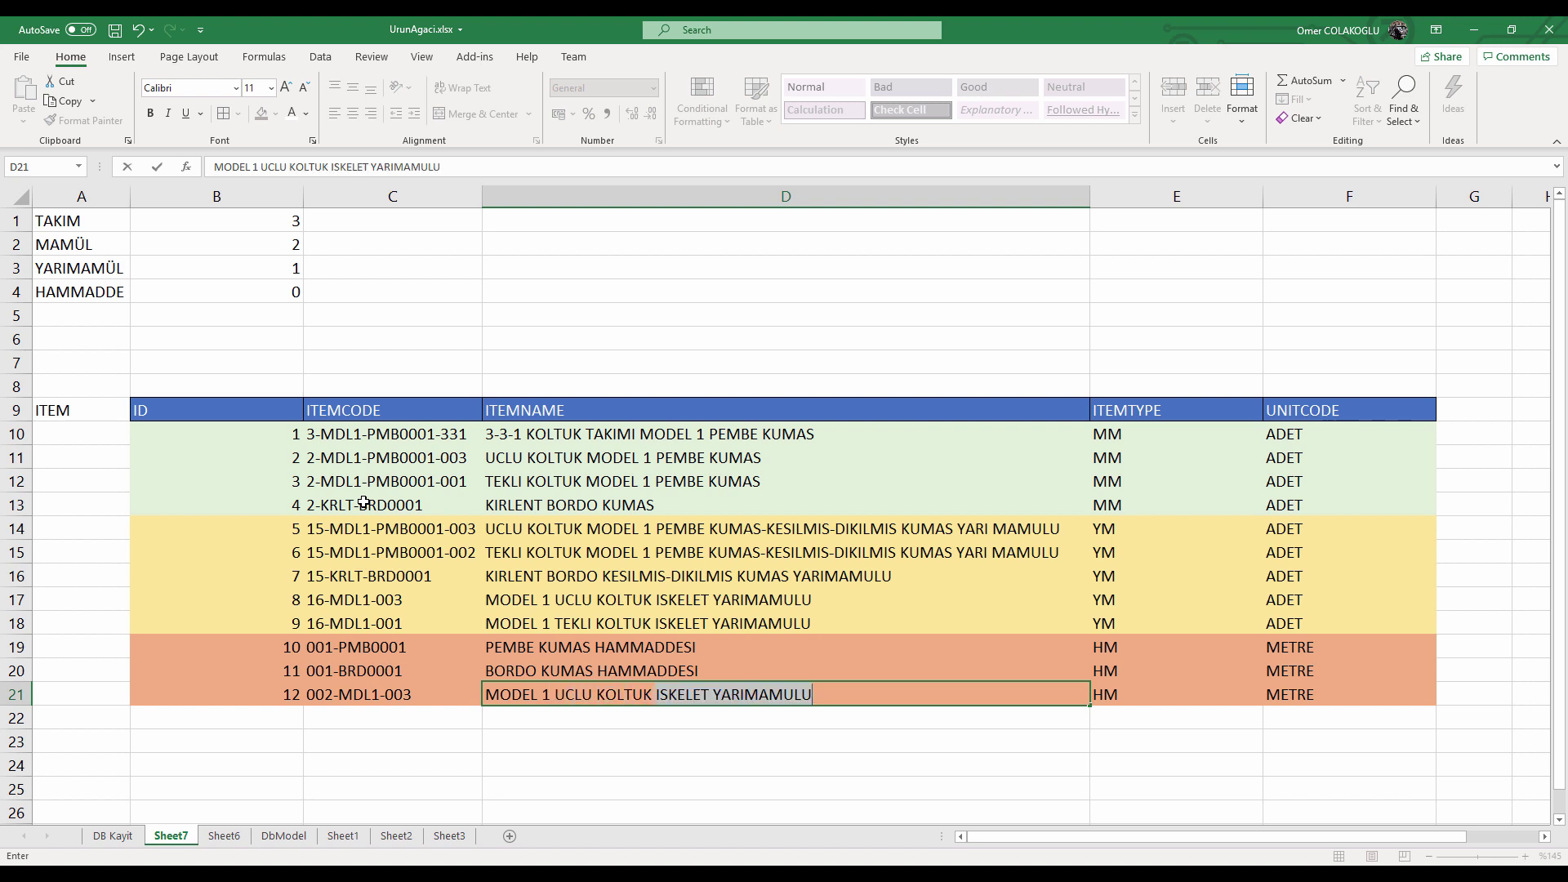
text(SUNGER HAMMAD)
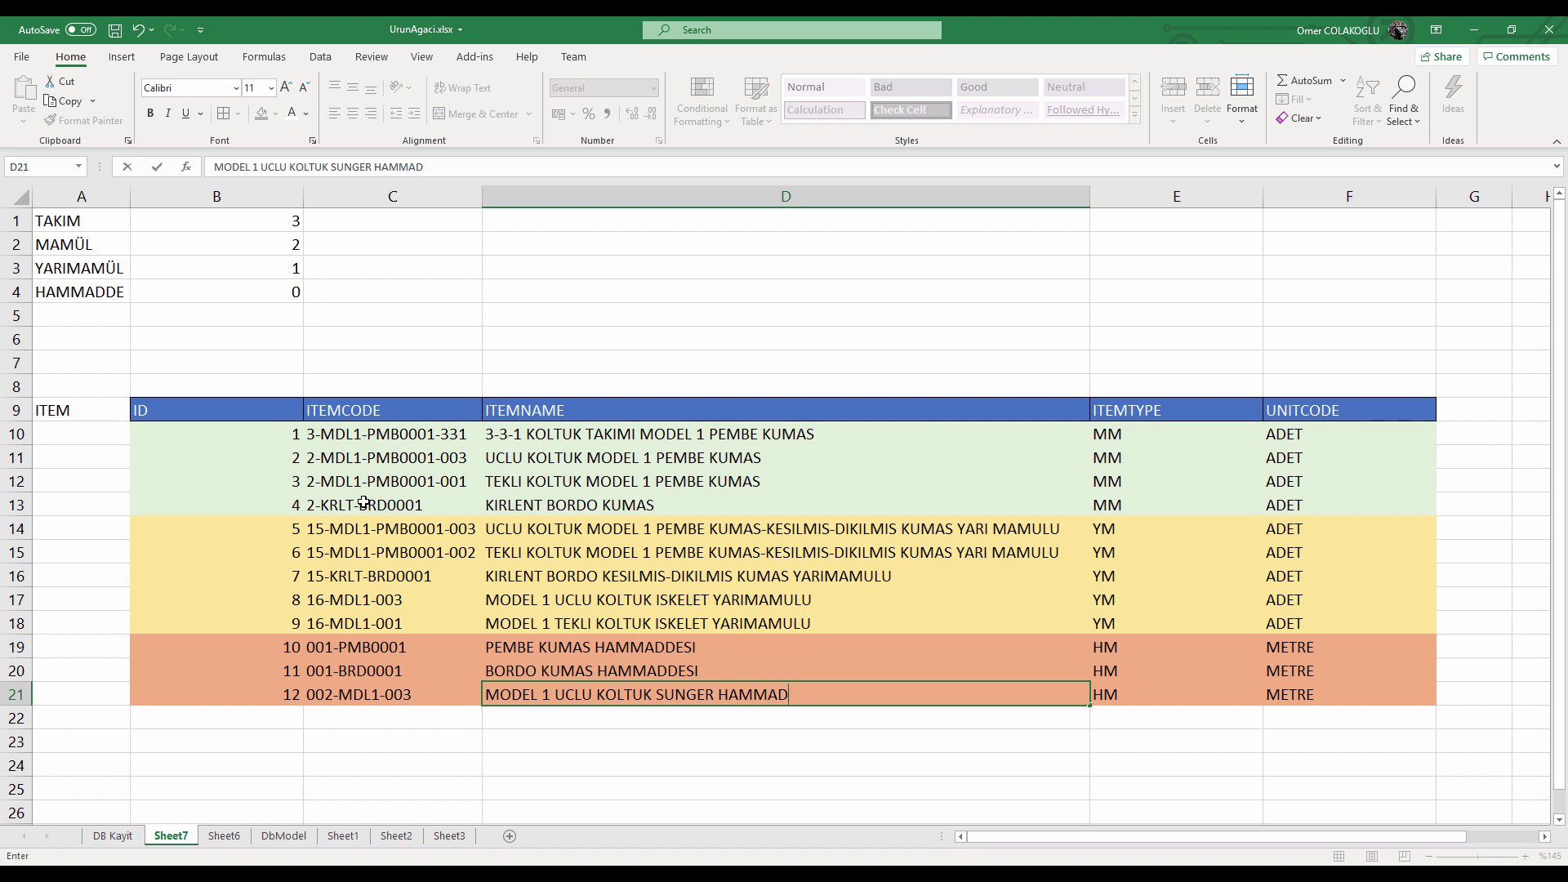
text(DESI)
key(Return)
Set the unit code of the sponge raw material in F21 to ADET.
key(Up)
key(Right)
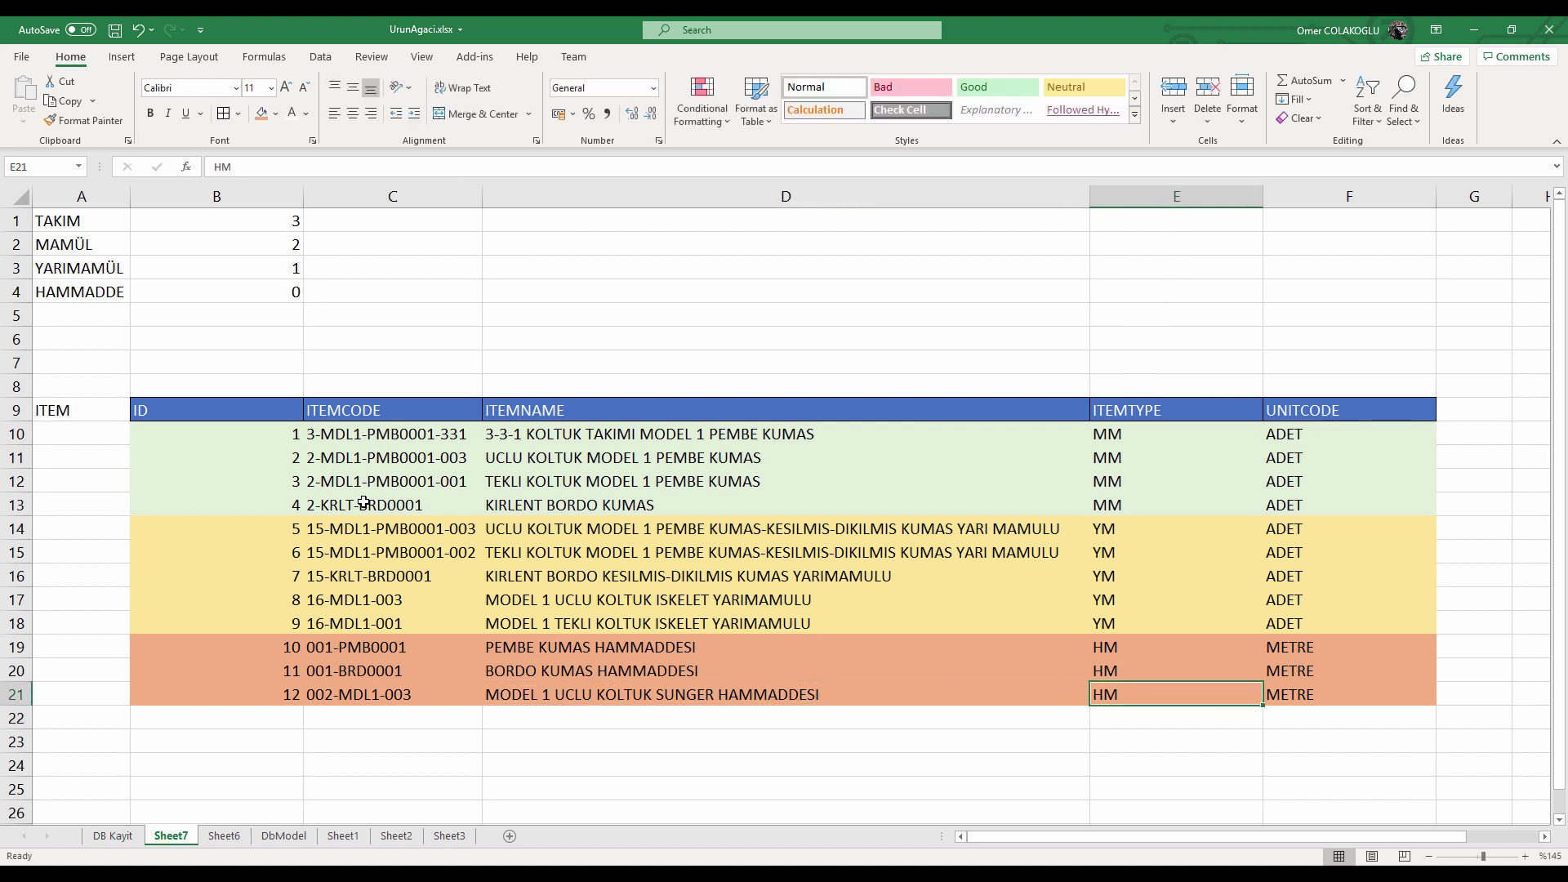
key(Right)
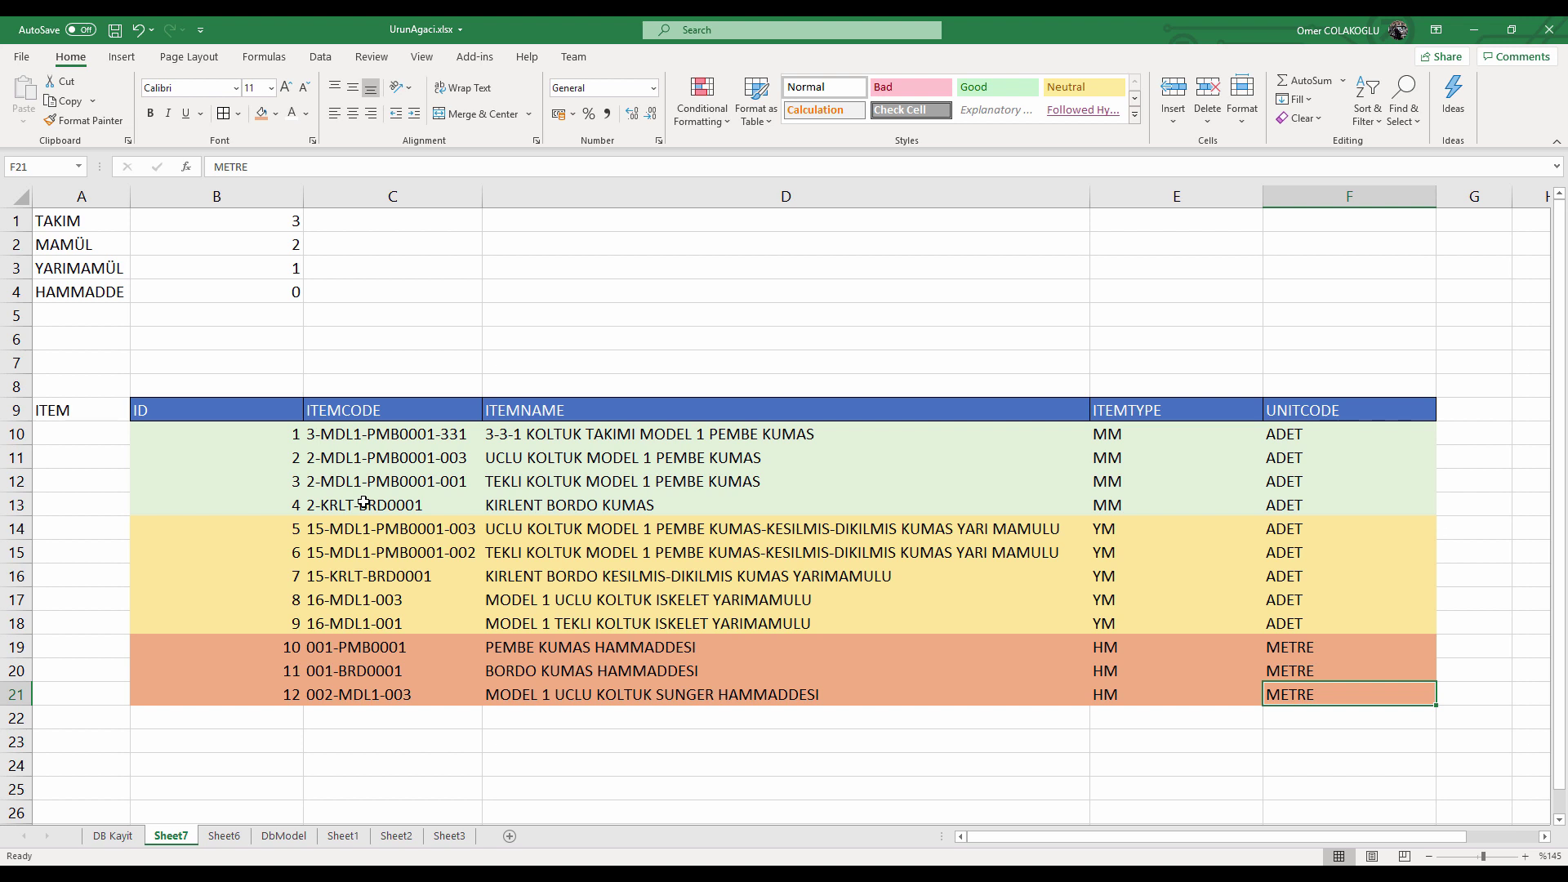
text(ADET)
key(Return)
Copy the sponge raw material record B21:F21 into row 22.
key(Up)
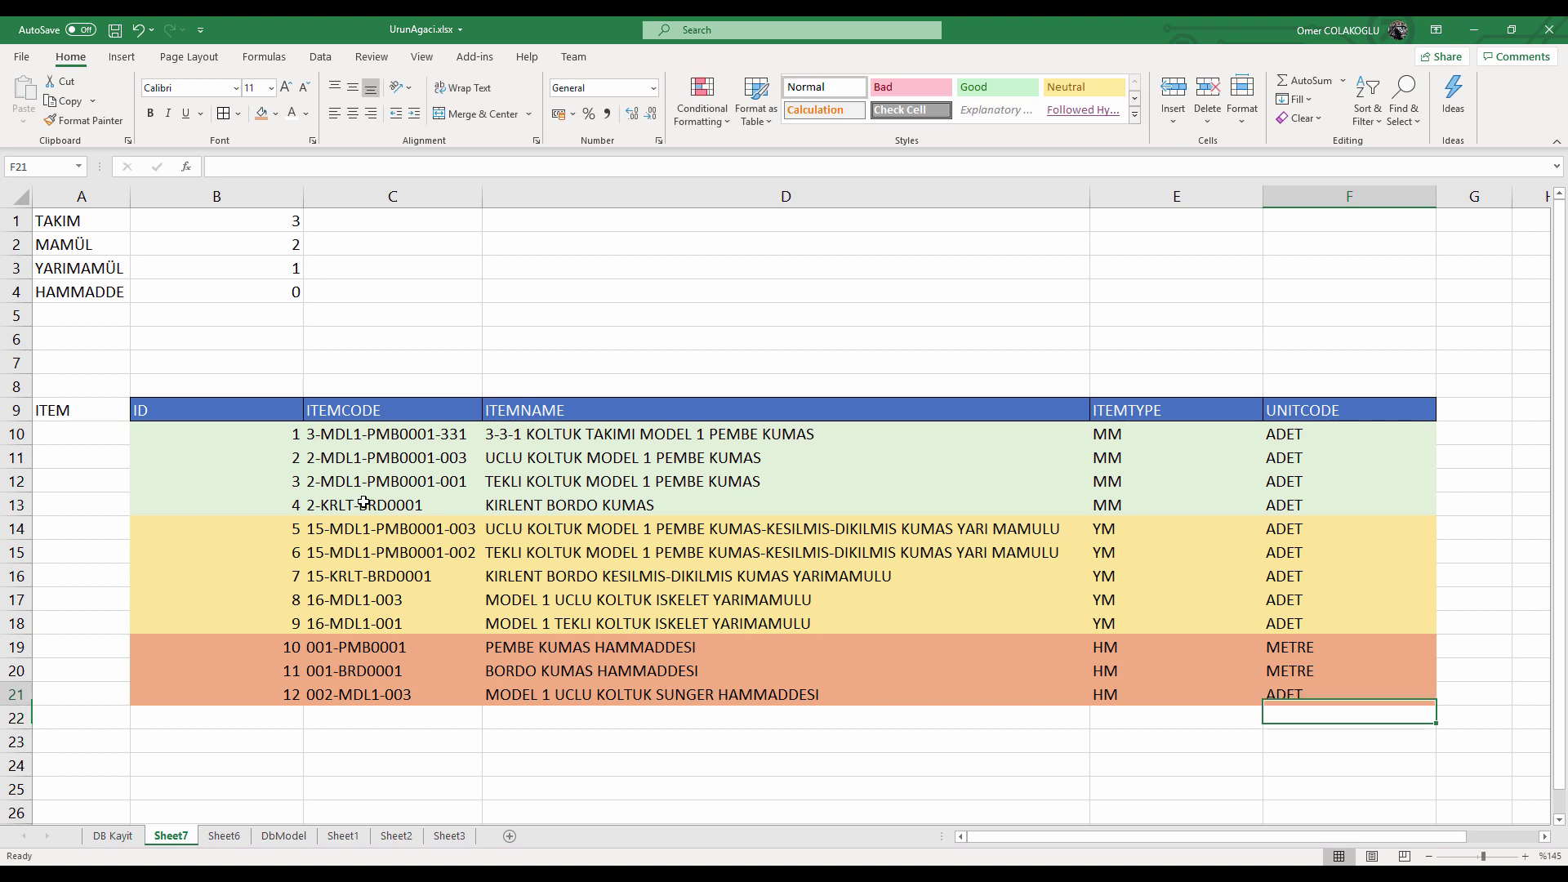
key(Left)
key(Left)
key(Left)
key(Left)
key(shift+Right)
key(shift+Right)
key(shift+Right)
key(shift+Right)
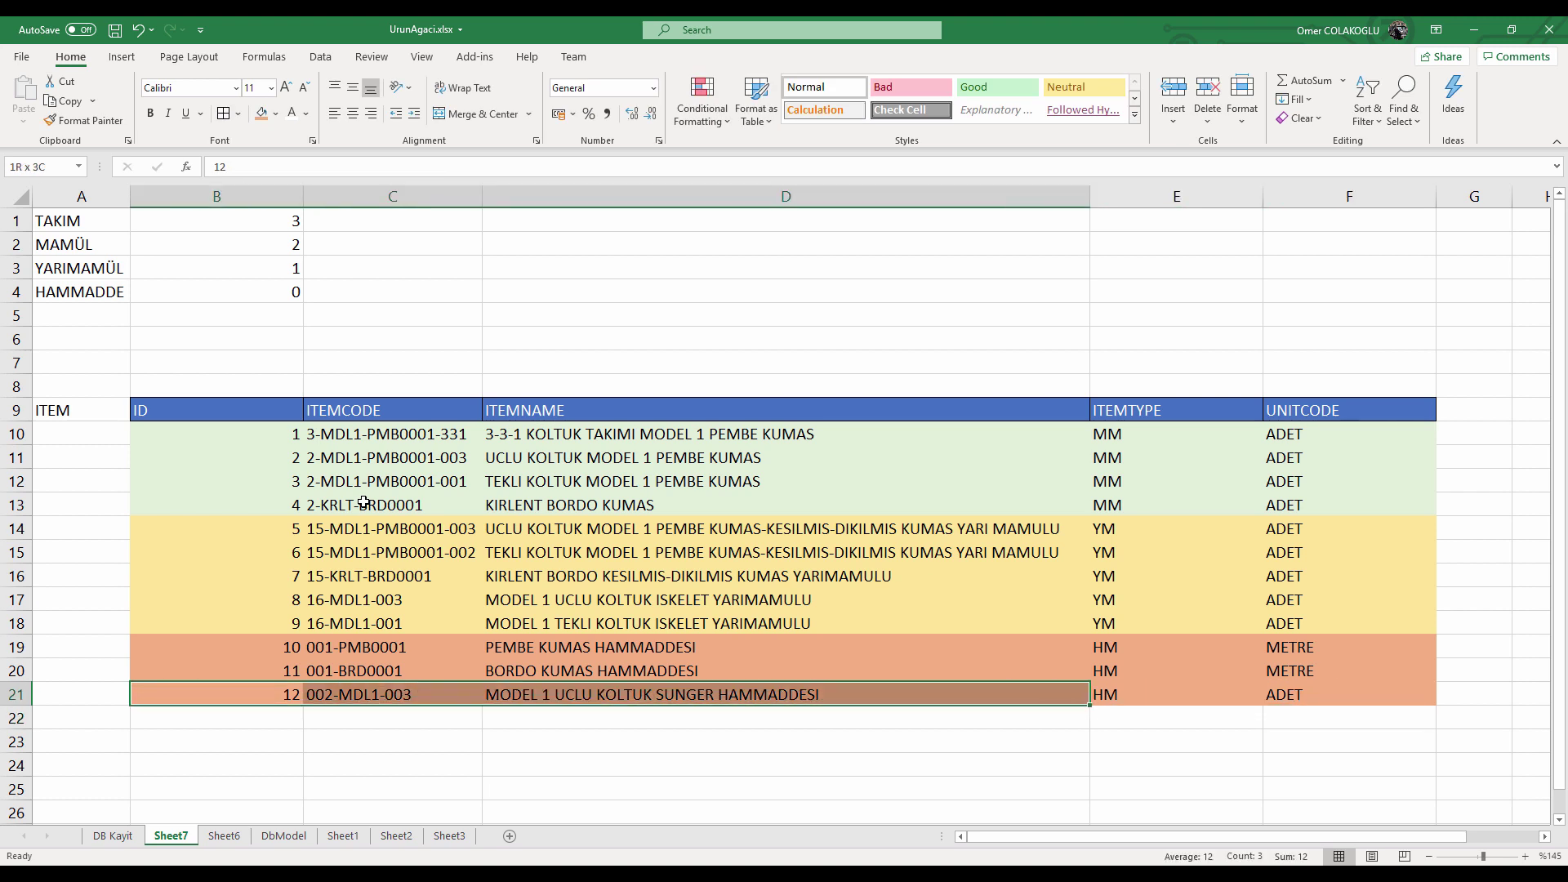
key(ctrl+c)
key(Down)
key(ctrl+v)
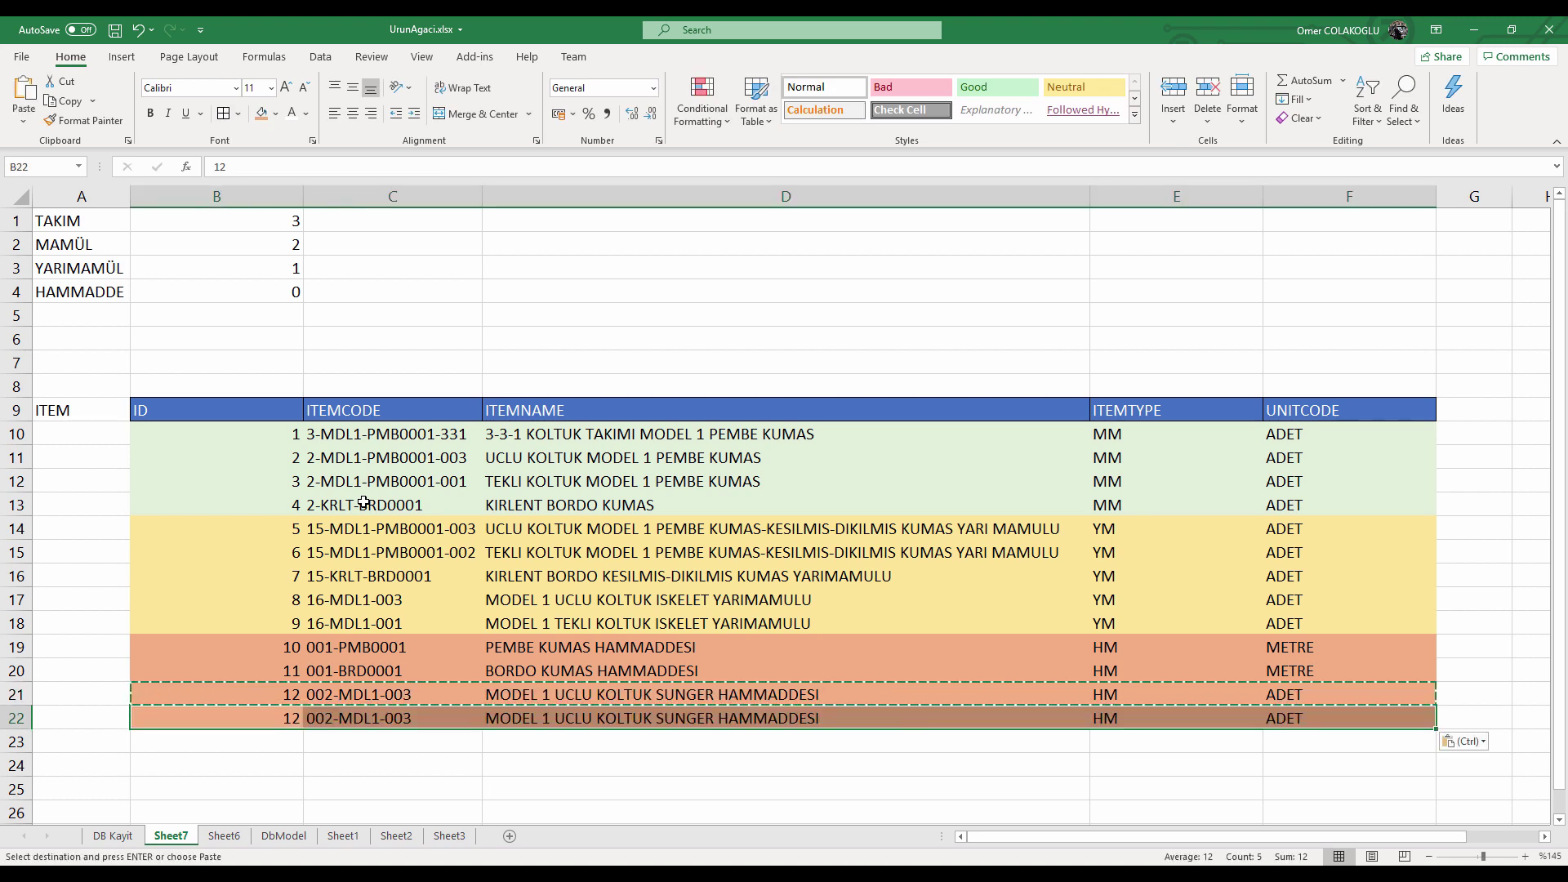
Change the copied sponge record's item code in C22 to 002-MDL1-001.
key(Left)
key(Right)
key(Right)
key(F2)
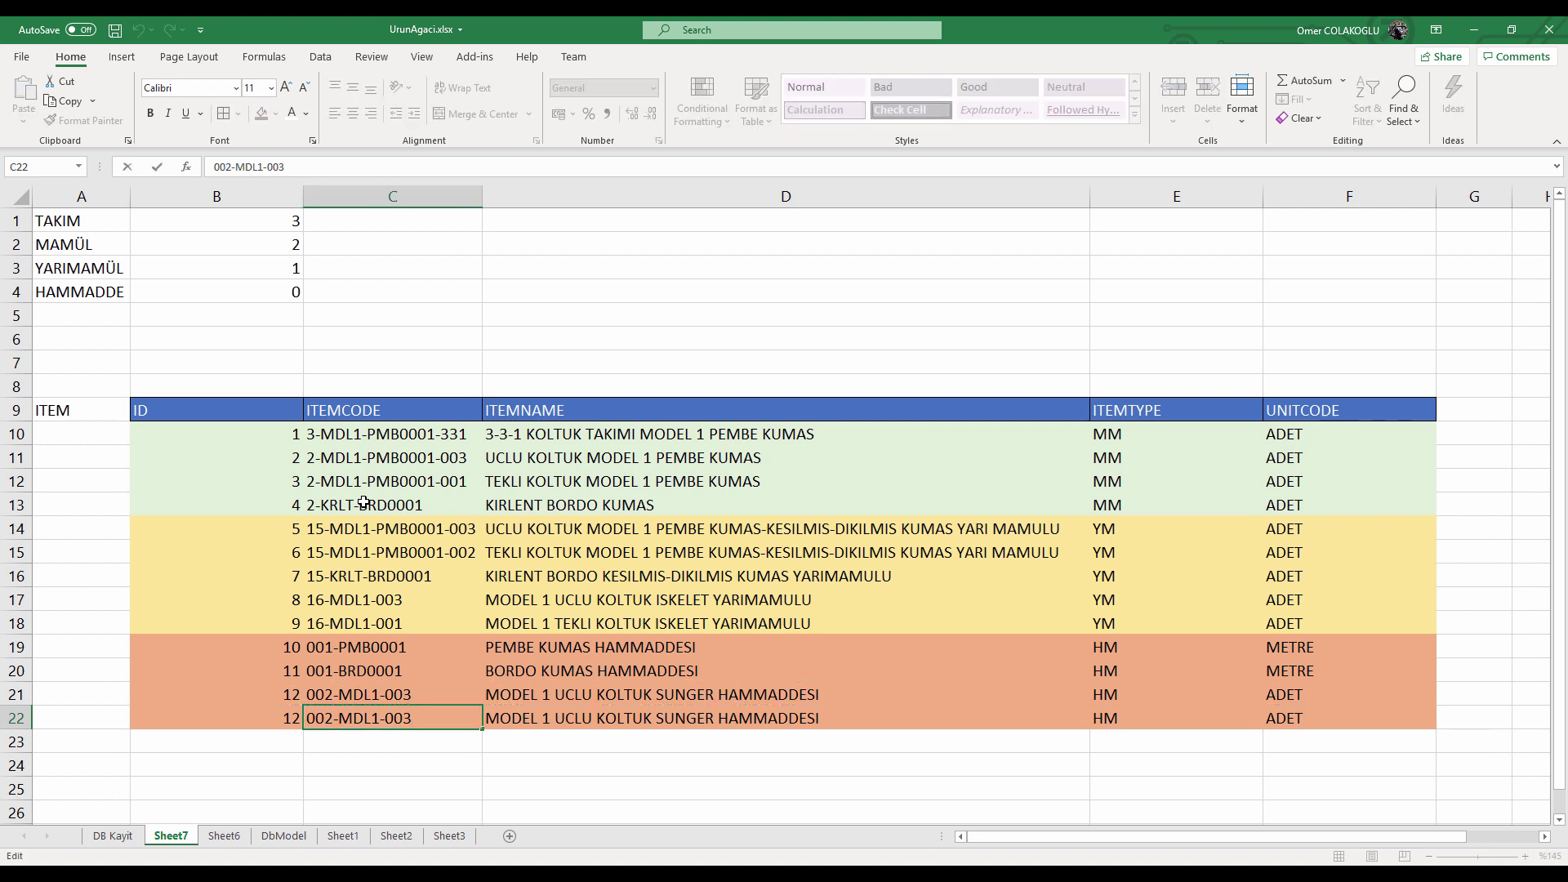
key(BackSpace)
text(1)
key(Return)
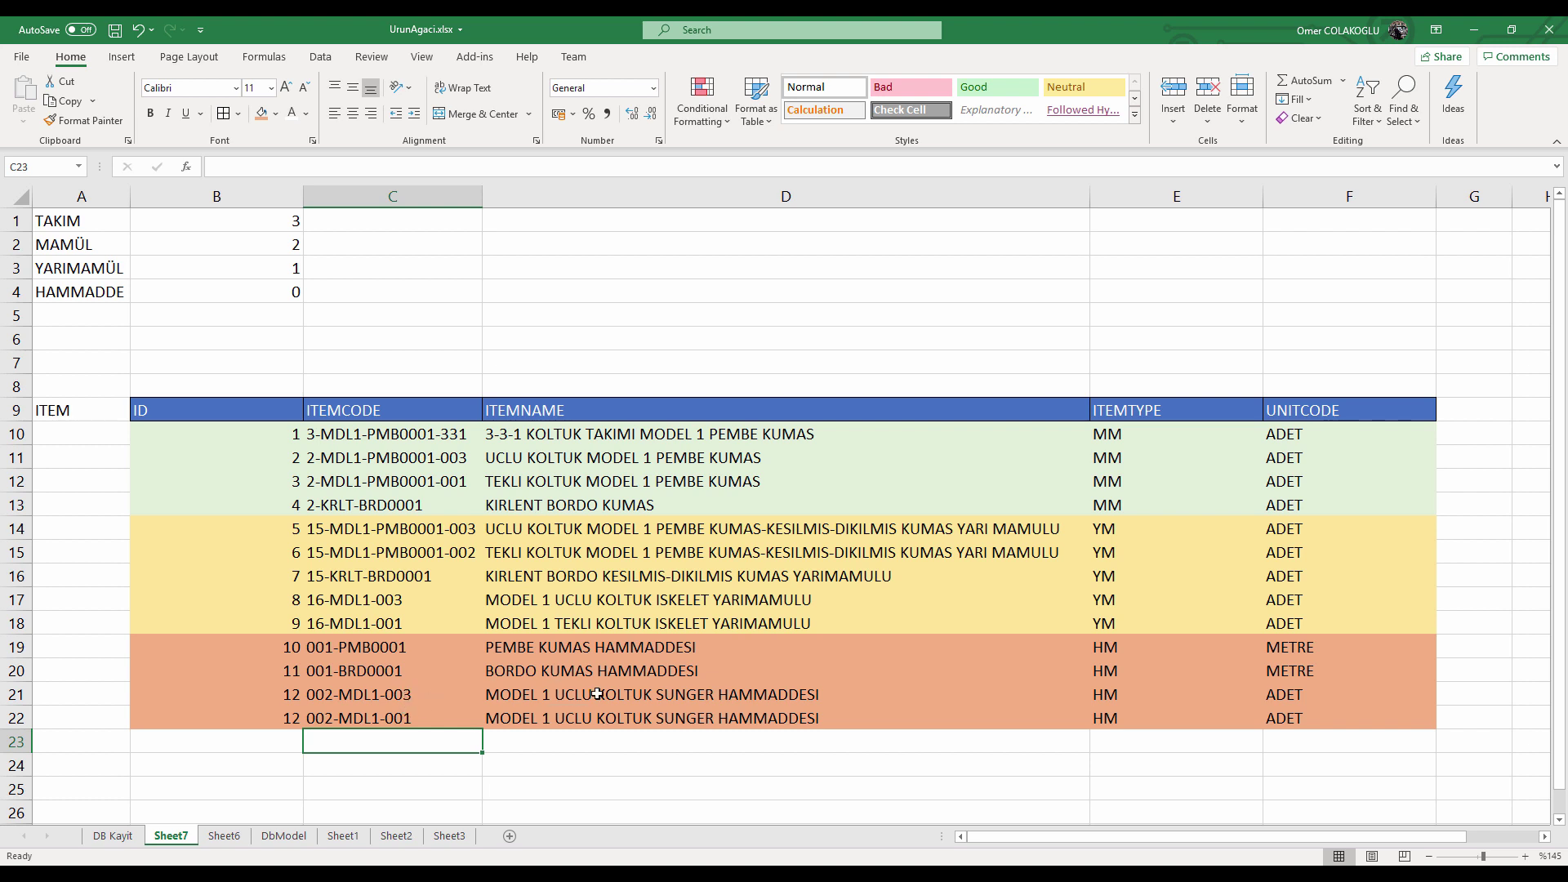
Change the copied sponge record's item name in D22 to MODEL 1 TEKLI KOLTUK SUNGER HAMMADDESI.
click(518, 718)
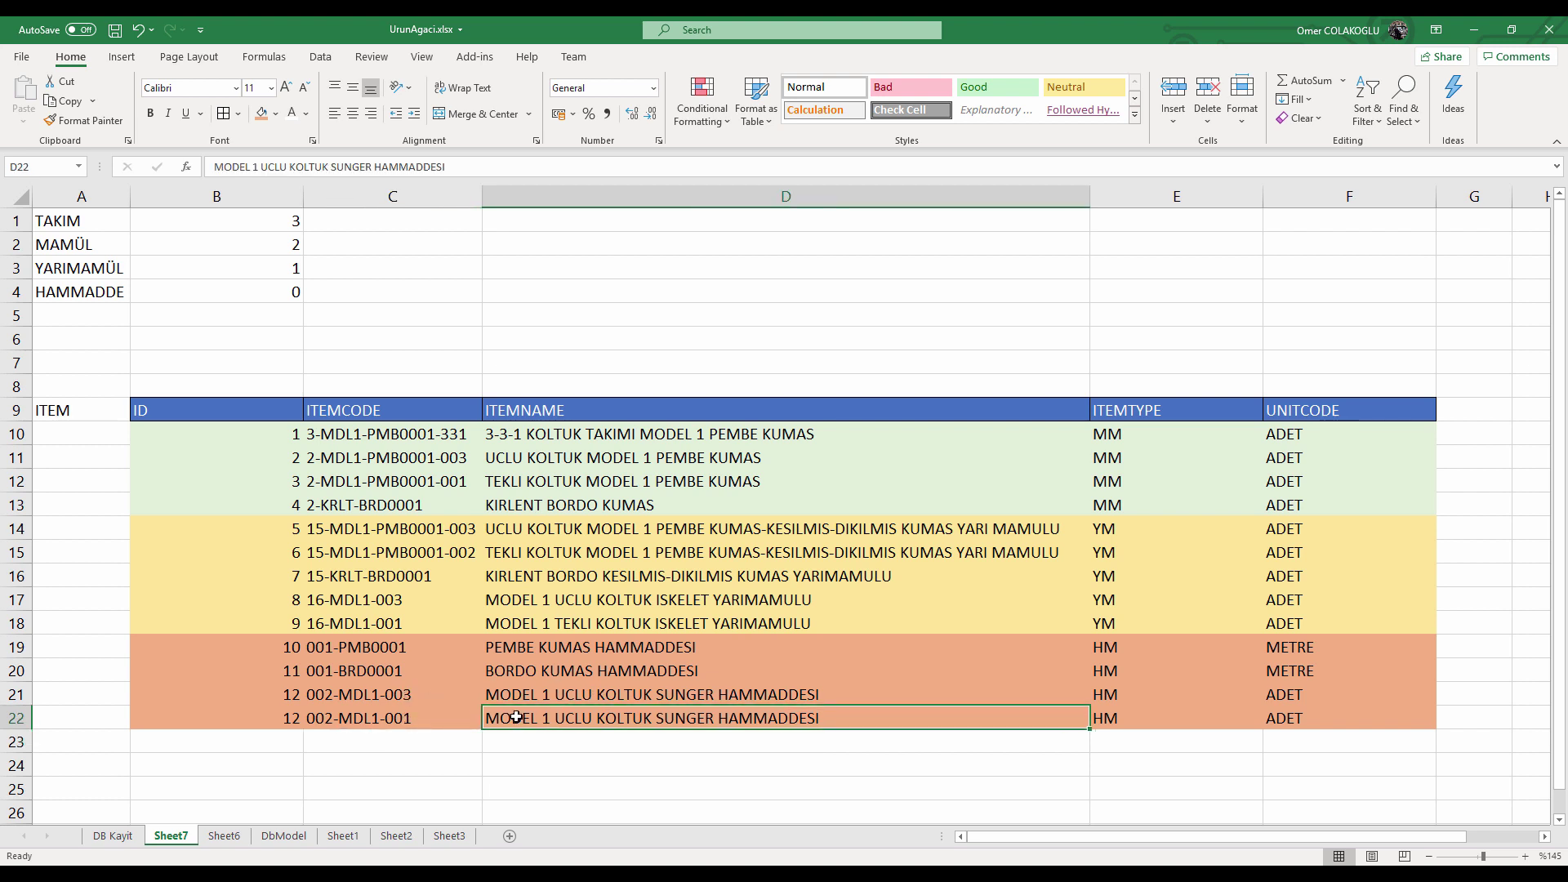
key(F2)
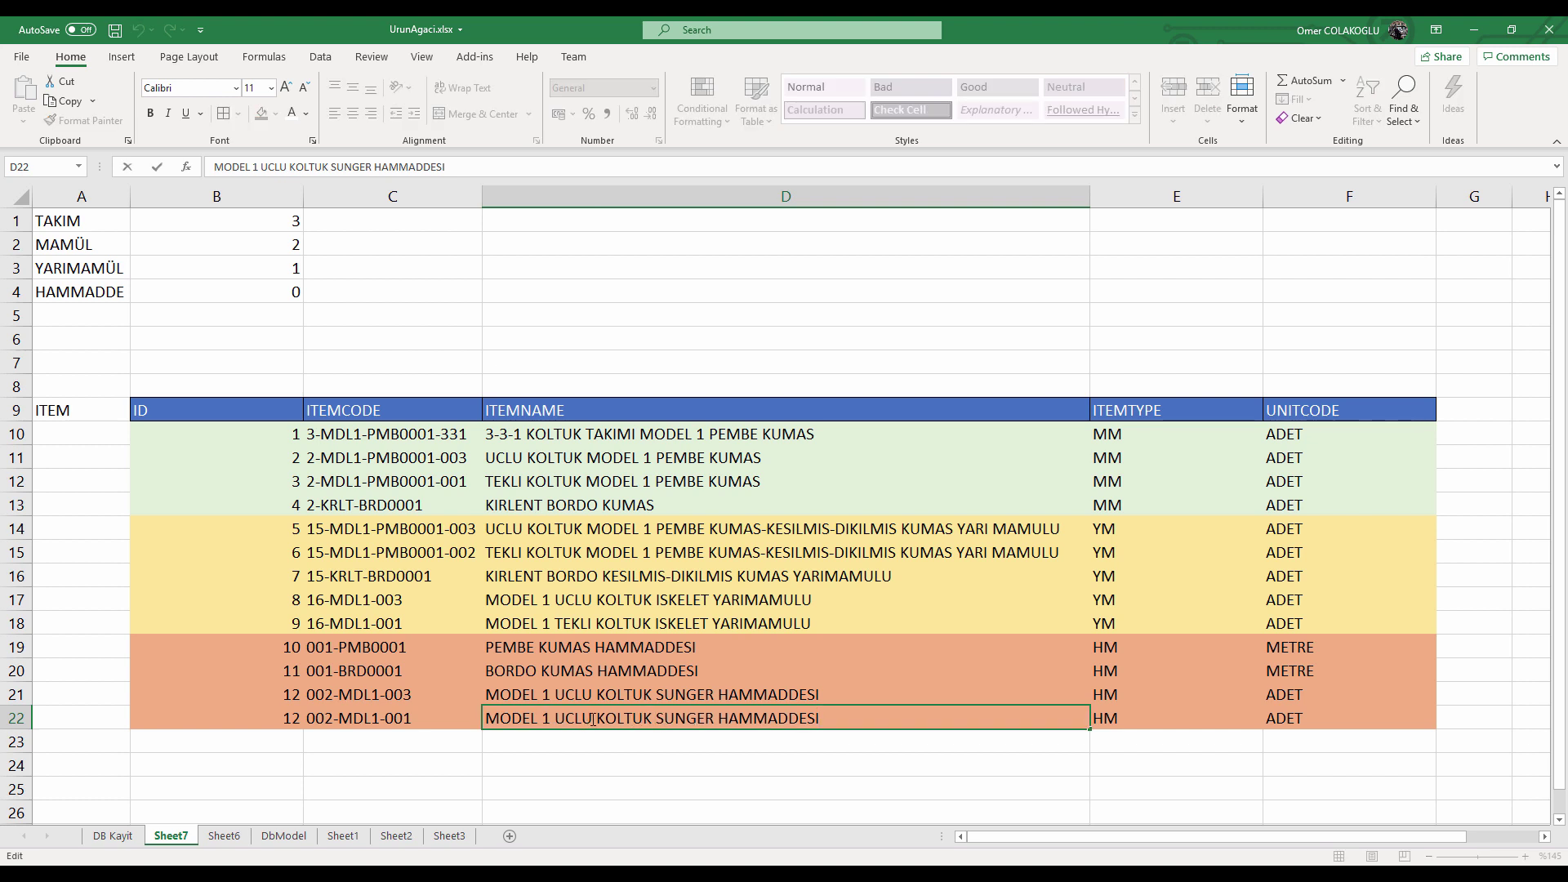
drag(593, 718, 555, 718)
text(TEKL)
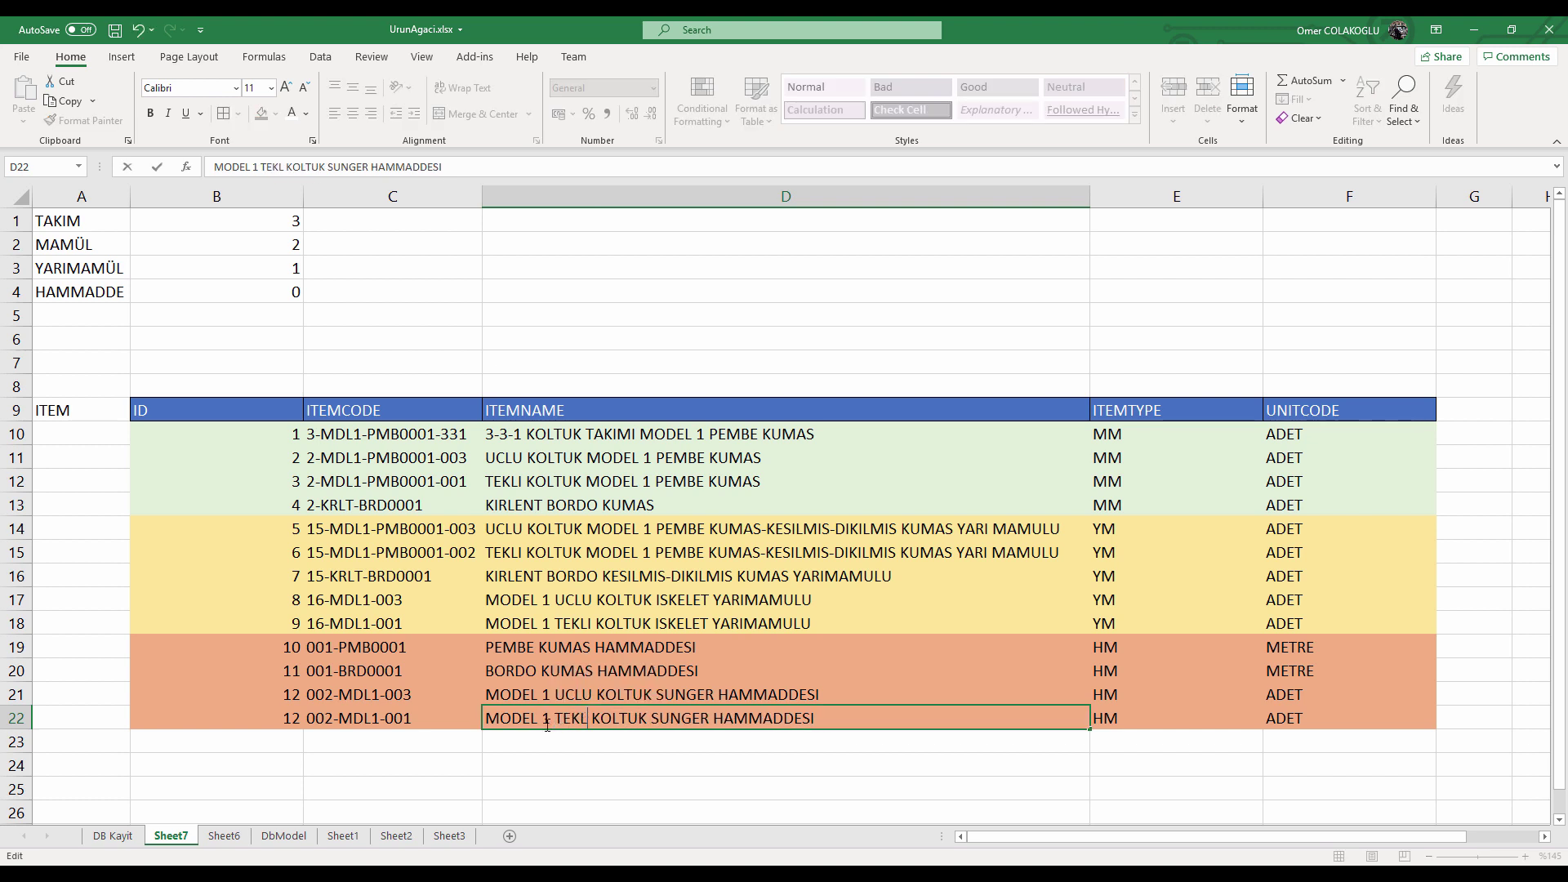
text(I)
key(Return)
Set the ID of the single-seat sponge raw material in B22 to 13.
key(Up)
key(Right)
key(Right)
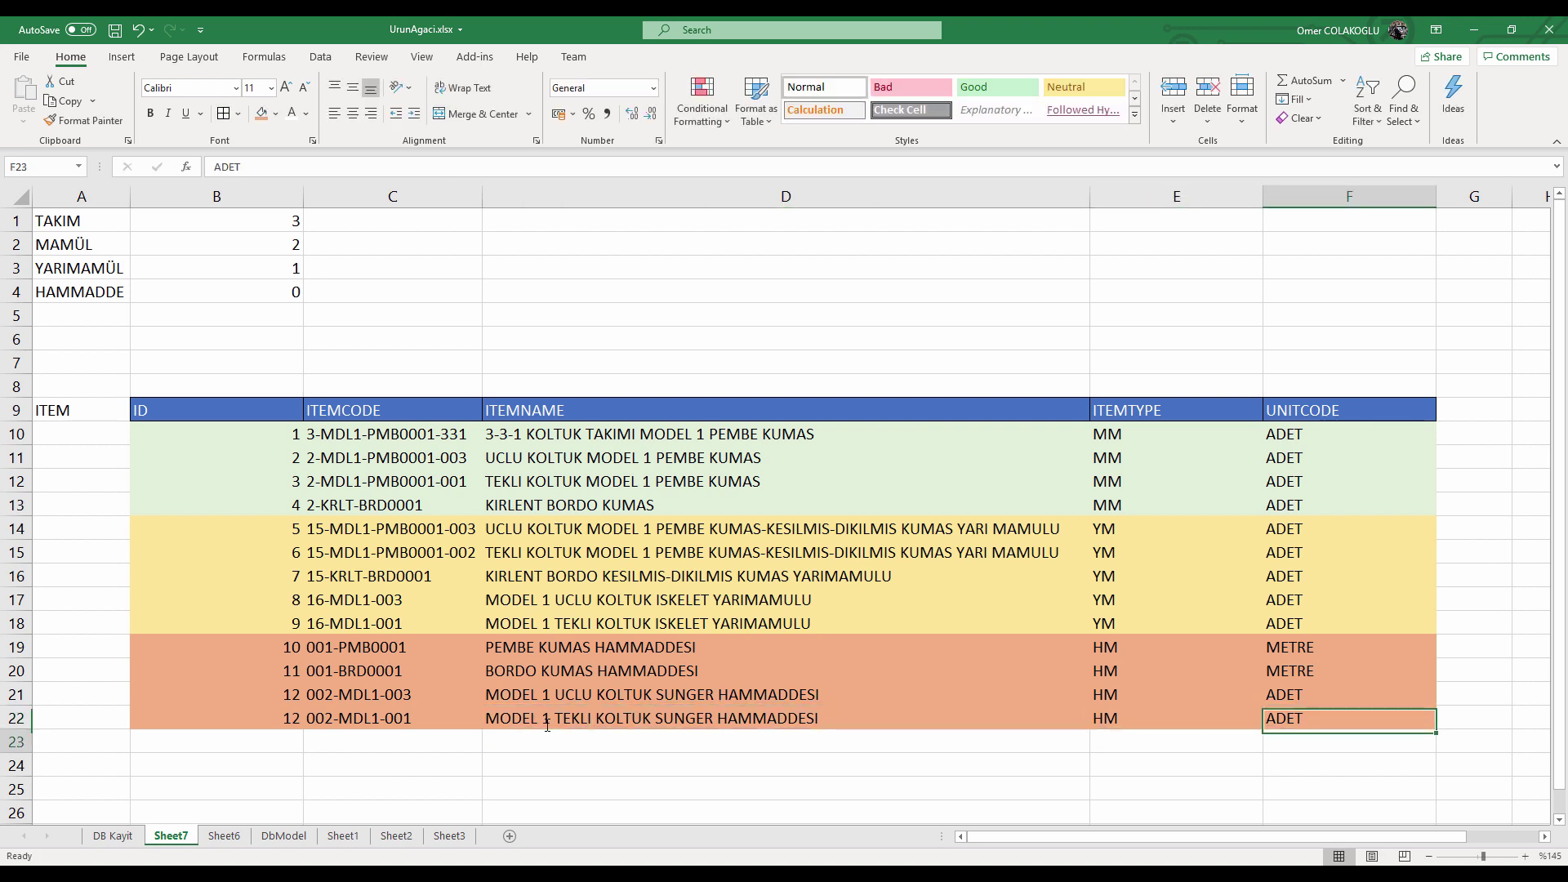
key(Down)
key(Left)
key(Left)
key(Left)
key(Left)
key(Up)
text(13)
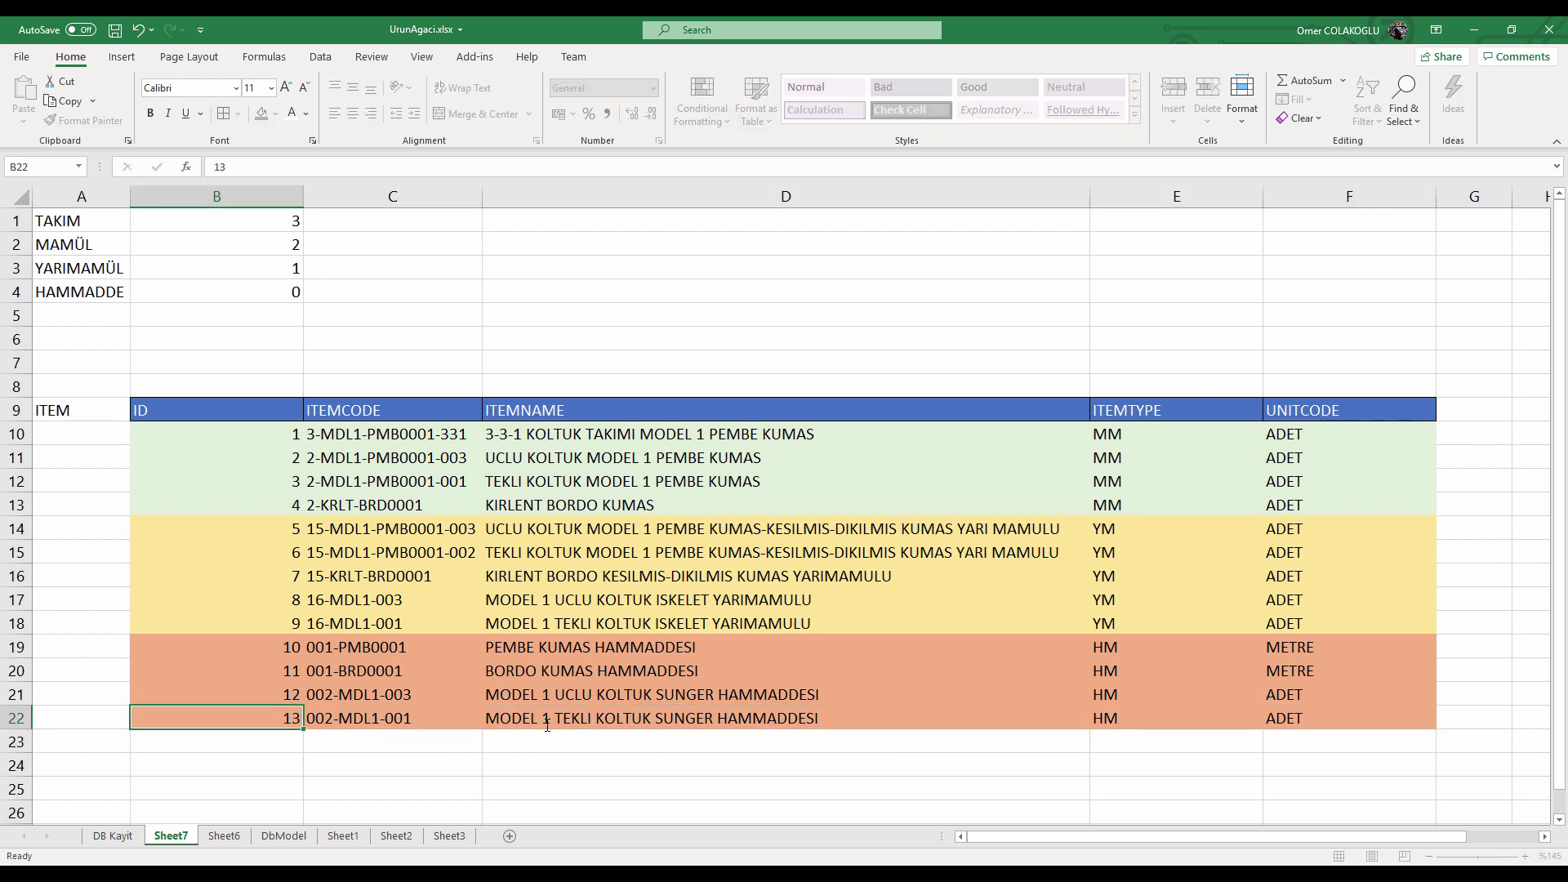
key(Return)
click(223, 717)
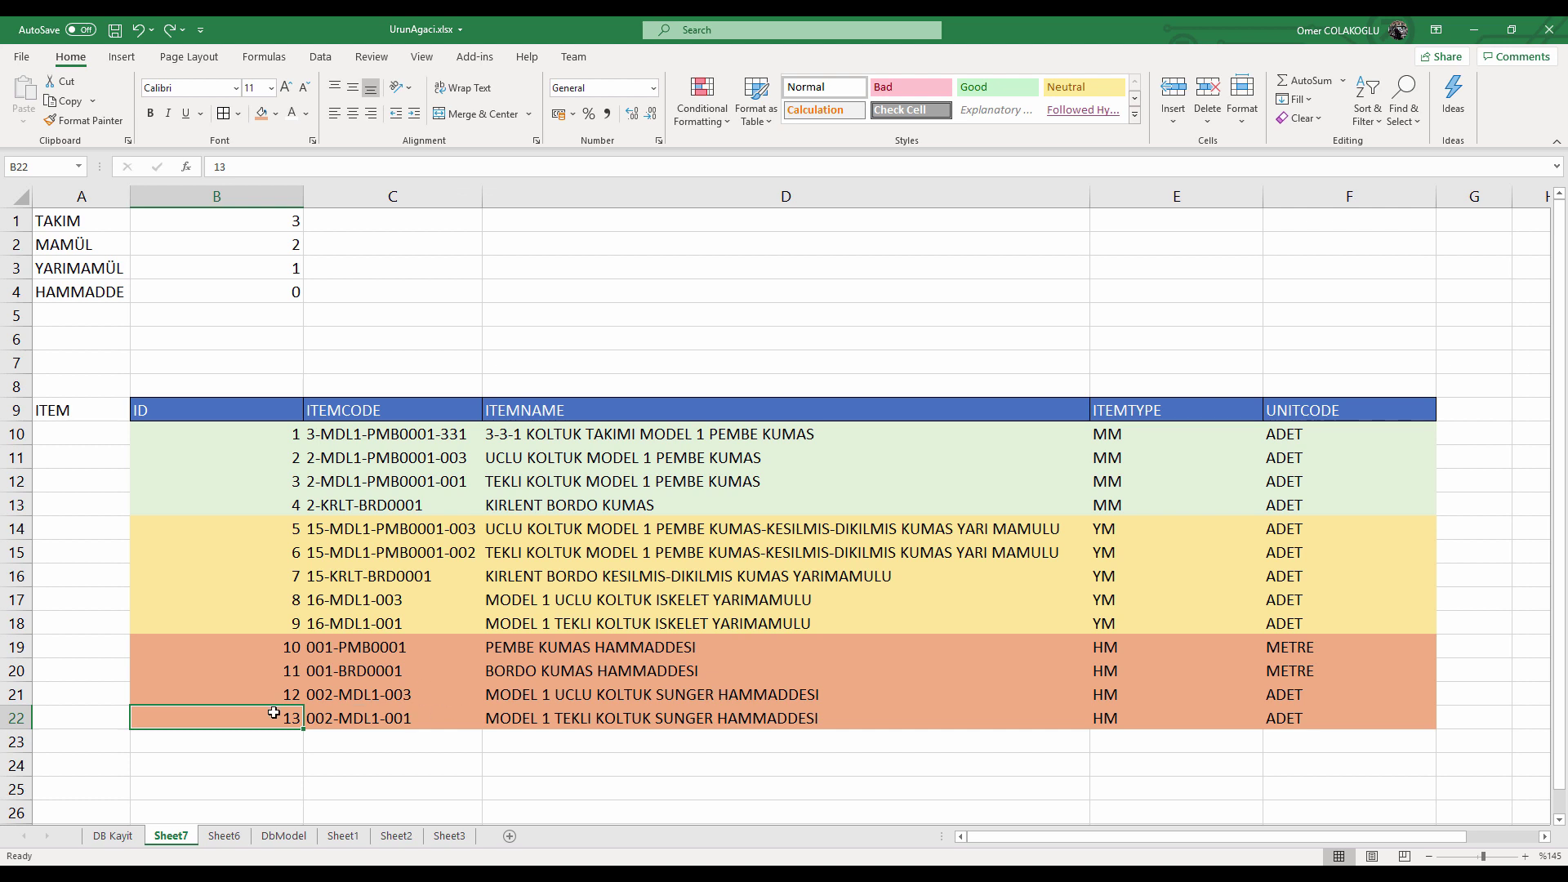
Enter ID 14 in B23 and copy the item code from C22 into C23.
click(287, 741)
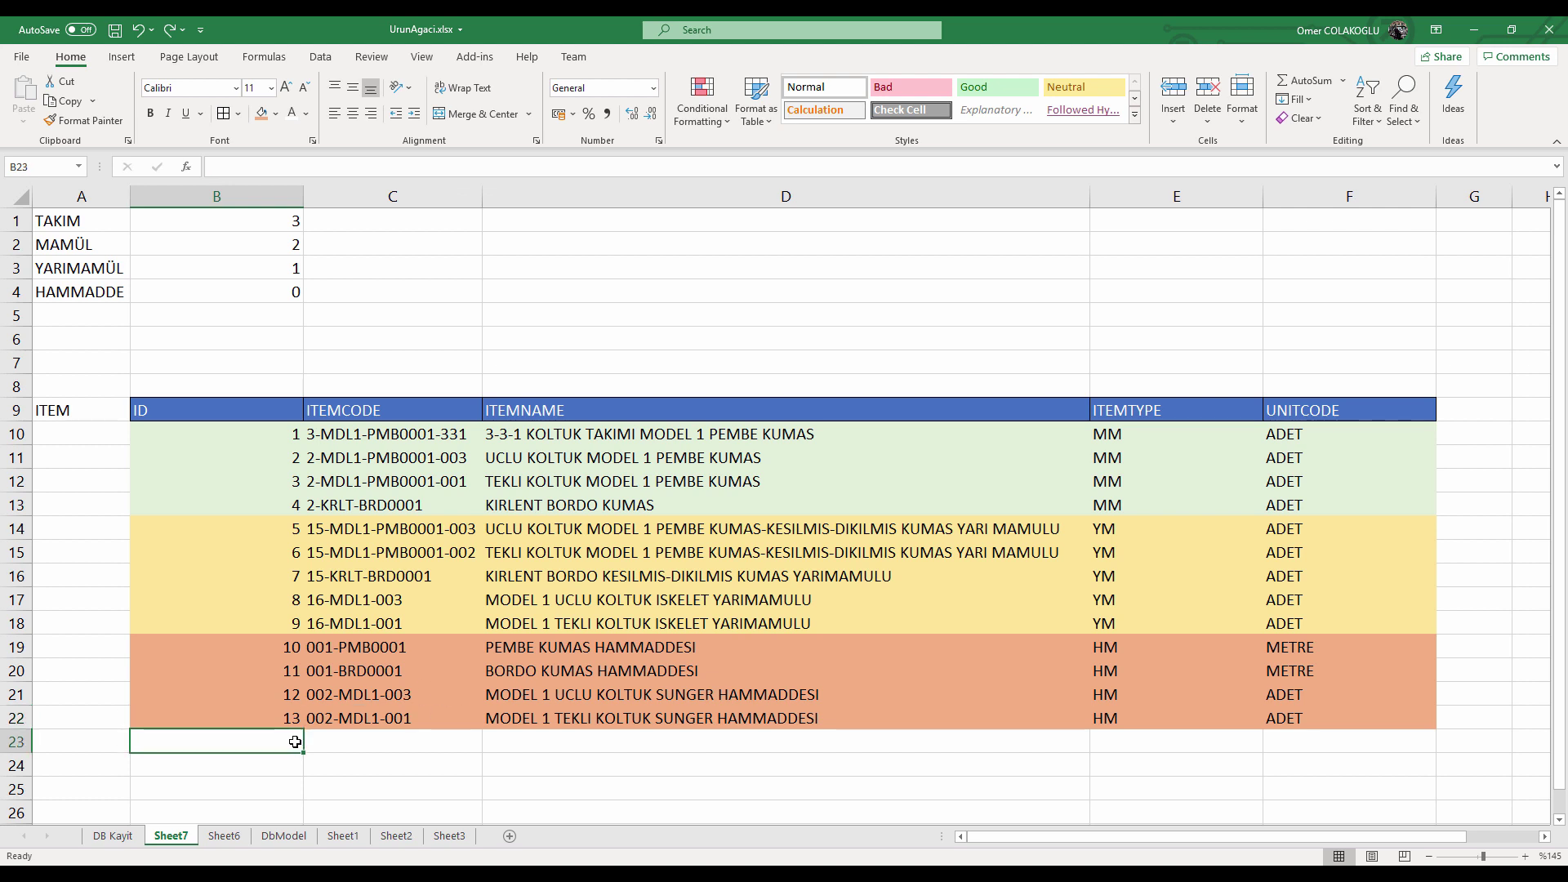
text(14)
key(Return)
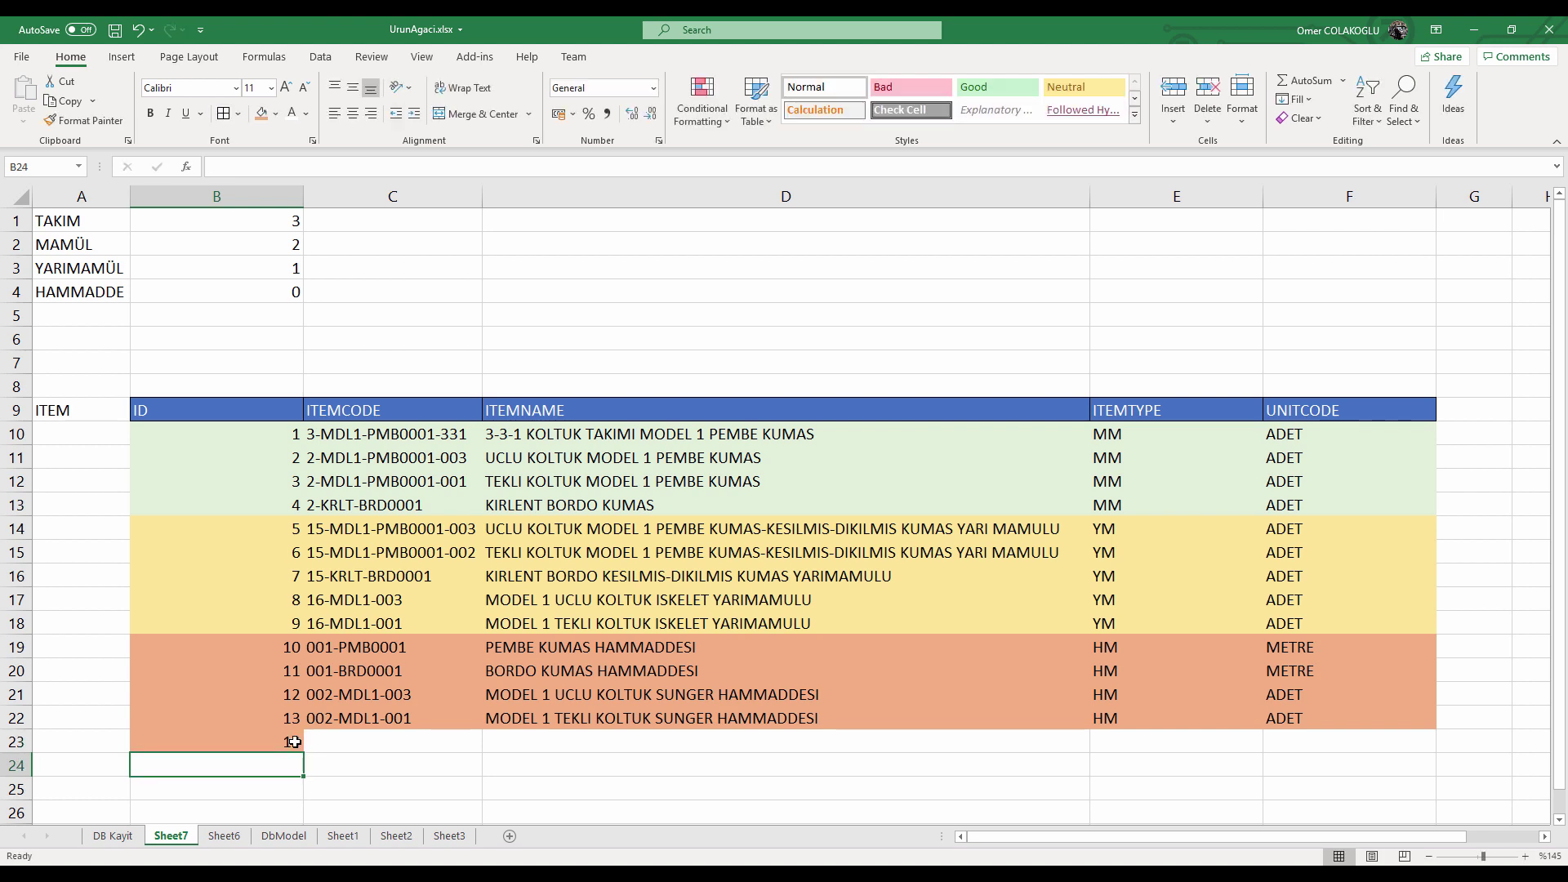
key(Up)
key(Right)
key(Up)
key(ctrl+c)
key(Down)
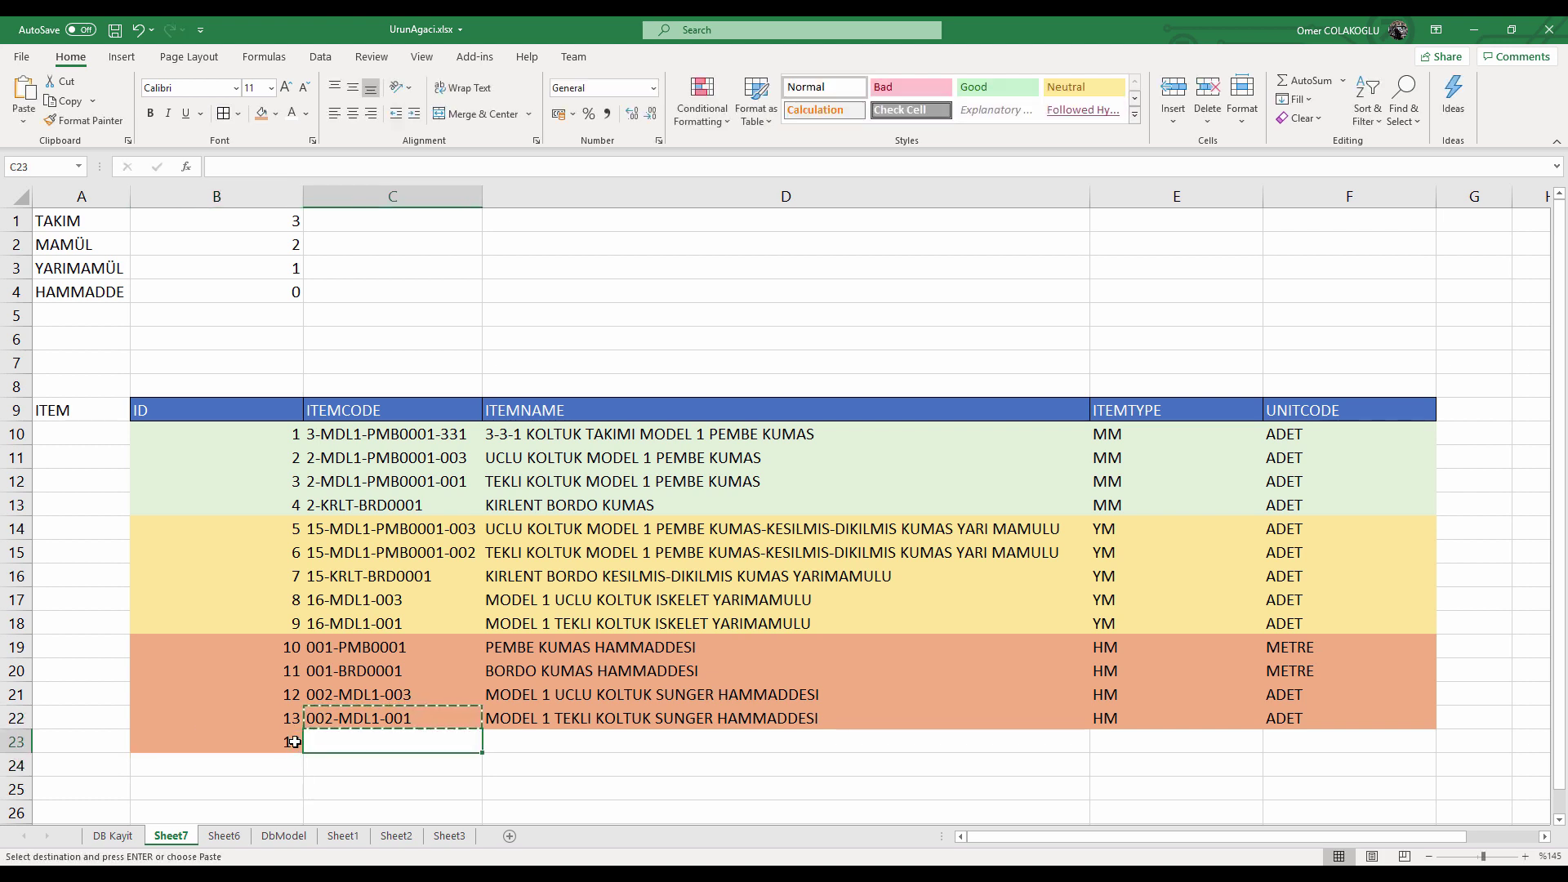
key(ctrl+v)
Change the copied item code in C23 to 002-KRLT-001.
key(F2)
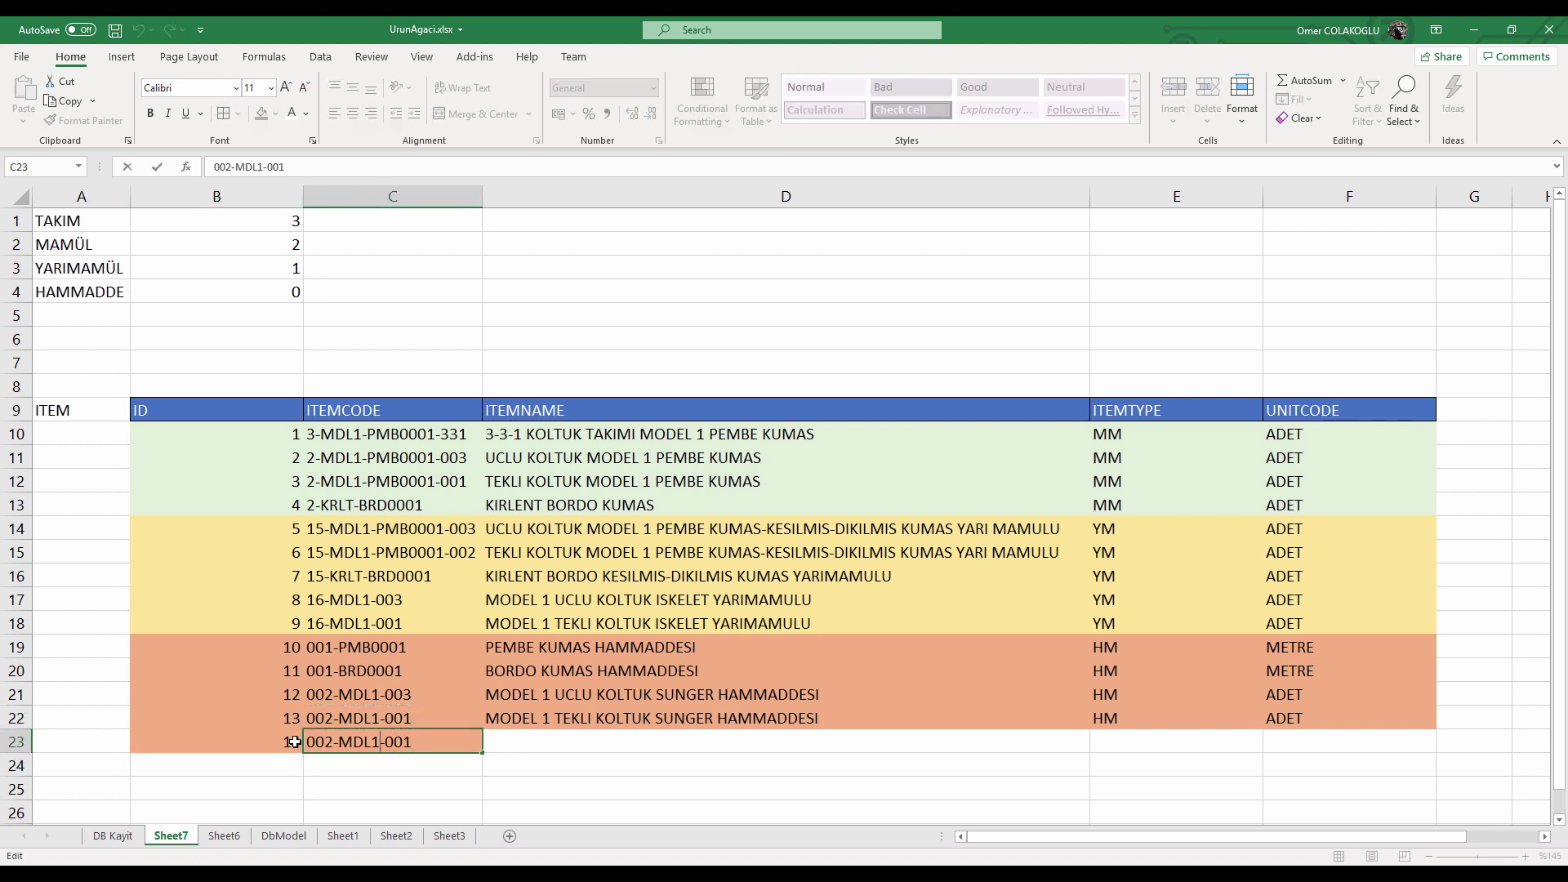
key(BackSpace)
key(BackSpace)
key(BackSpace)
key(BackSpace)
text(KRLT)
key(Return)
key(Up)
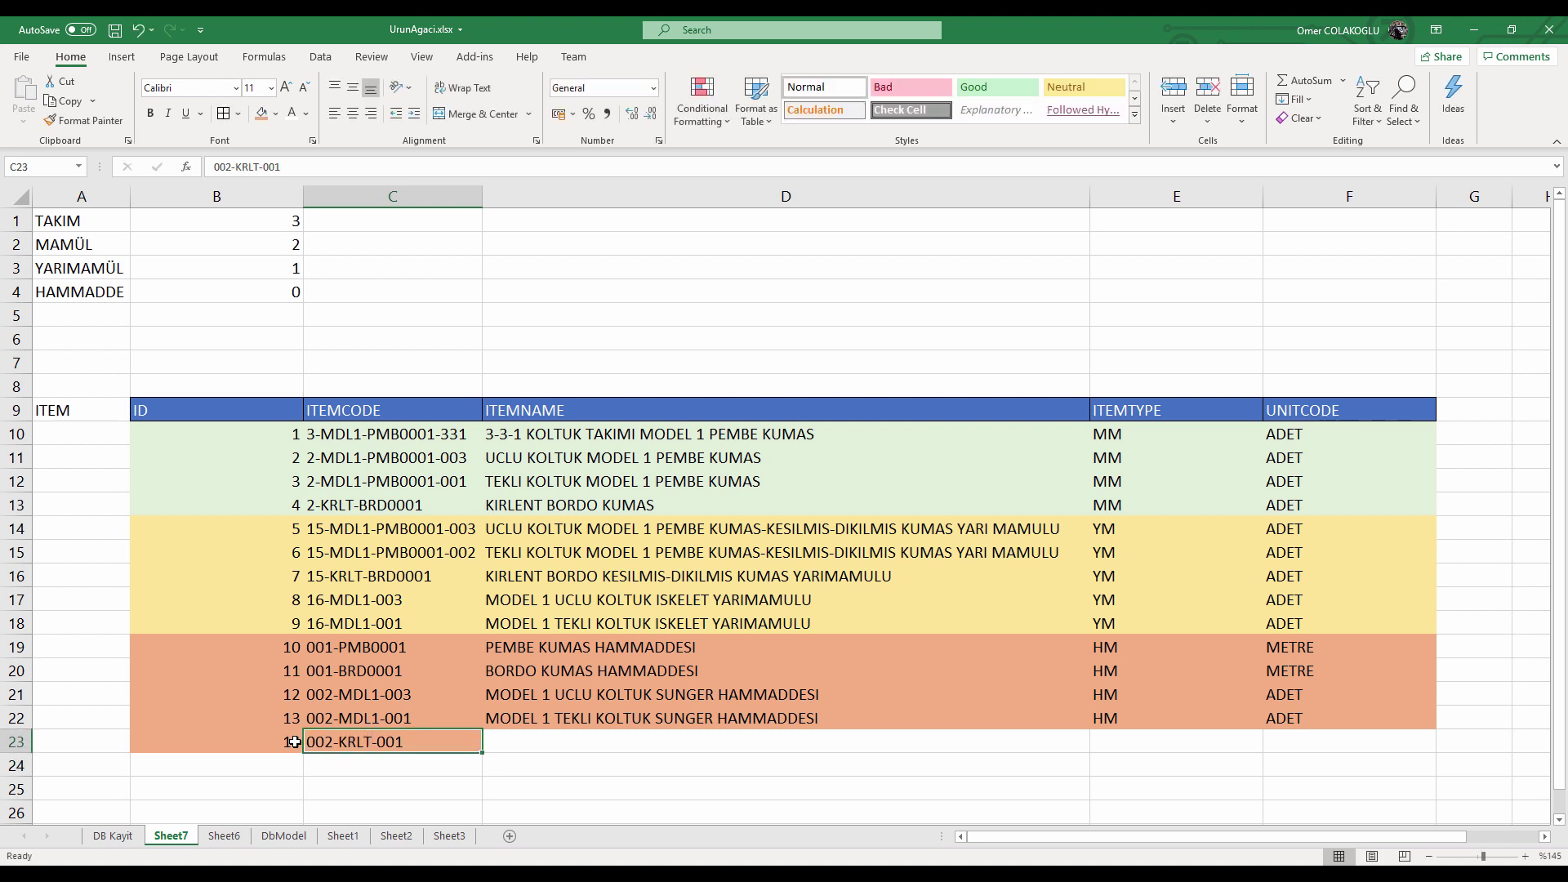
Enter the item name KIRLENT SUNGERI 001 in D23.
key(Right)
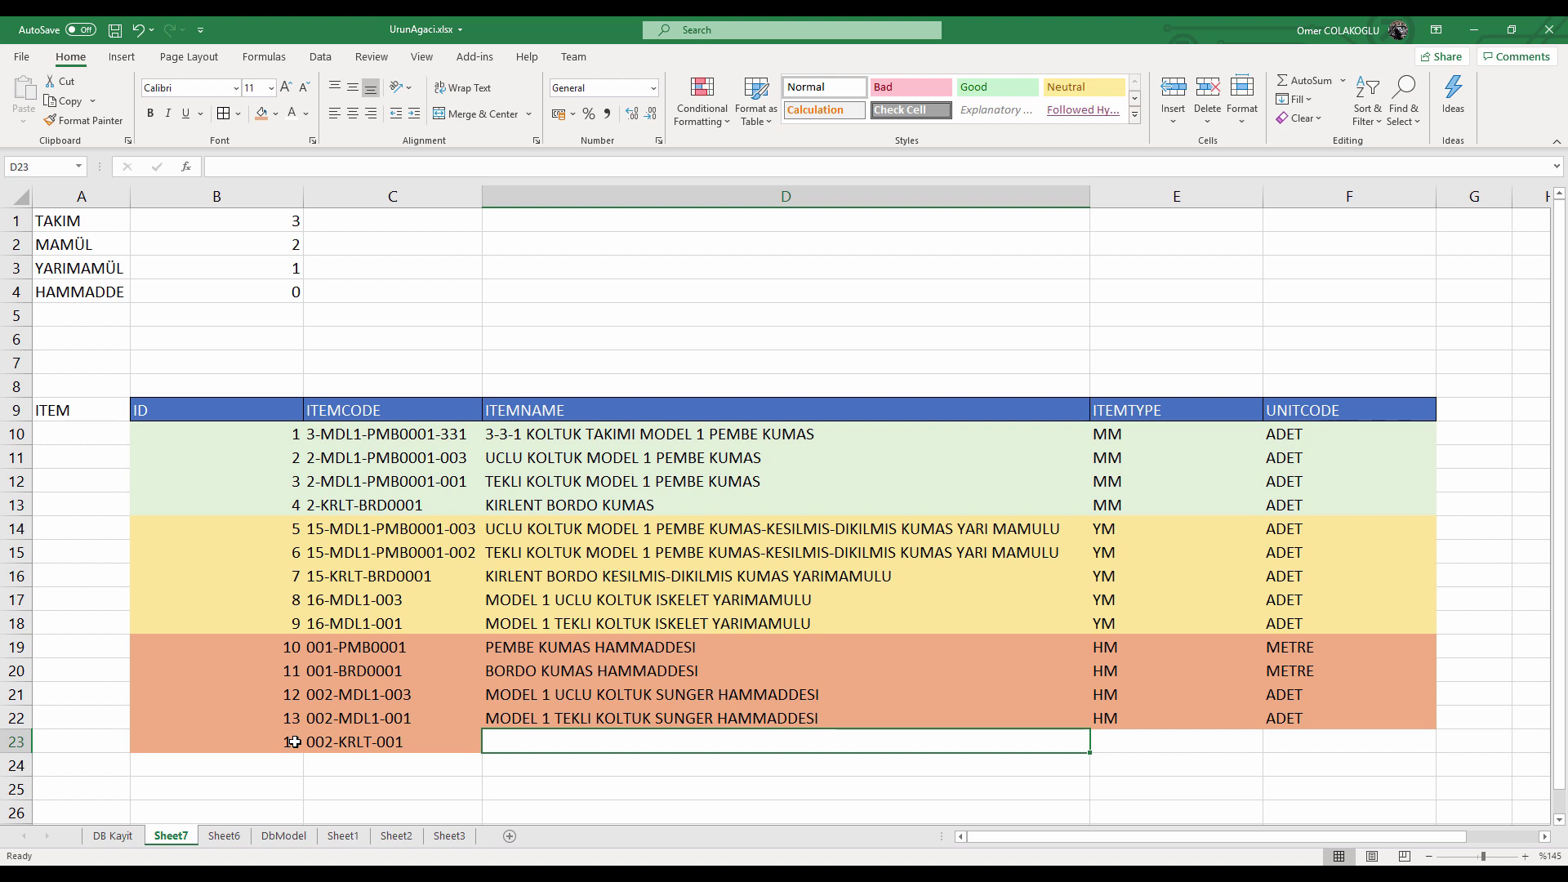
text(KIRLENT SI)
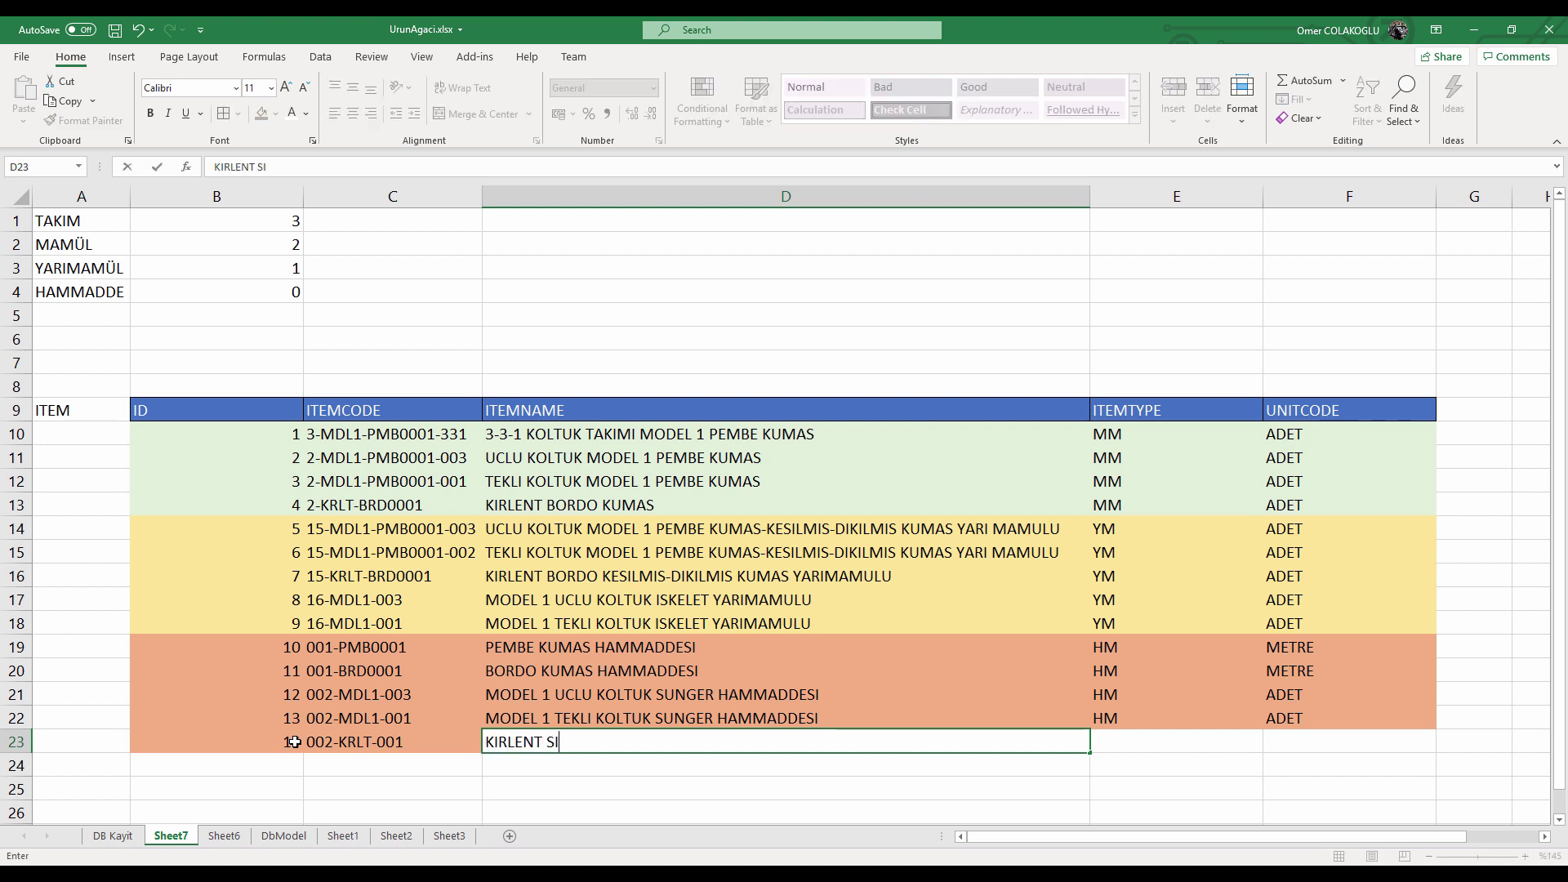
key(BackSpace)
text(UNGERI 001)
key(Tab)
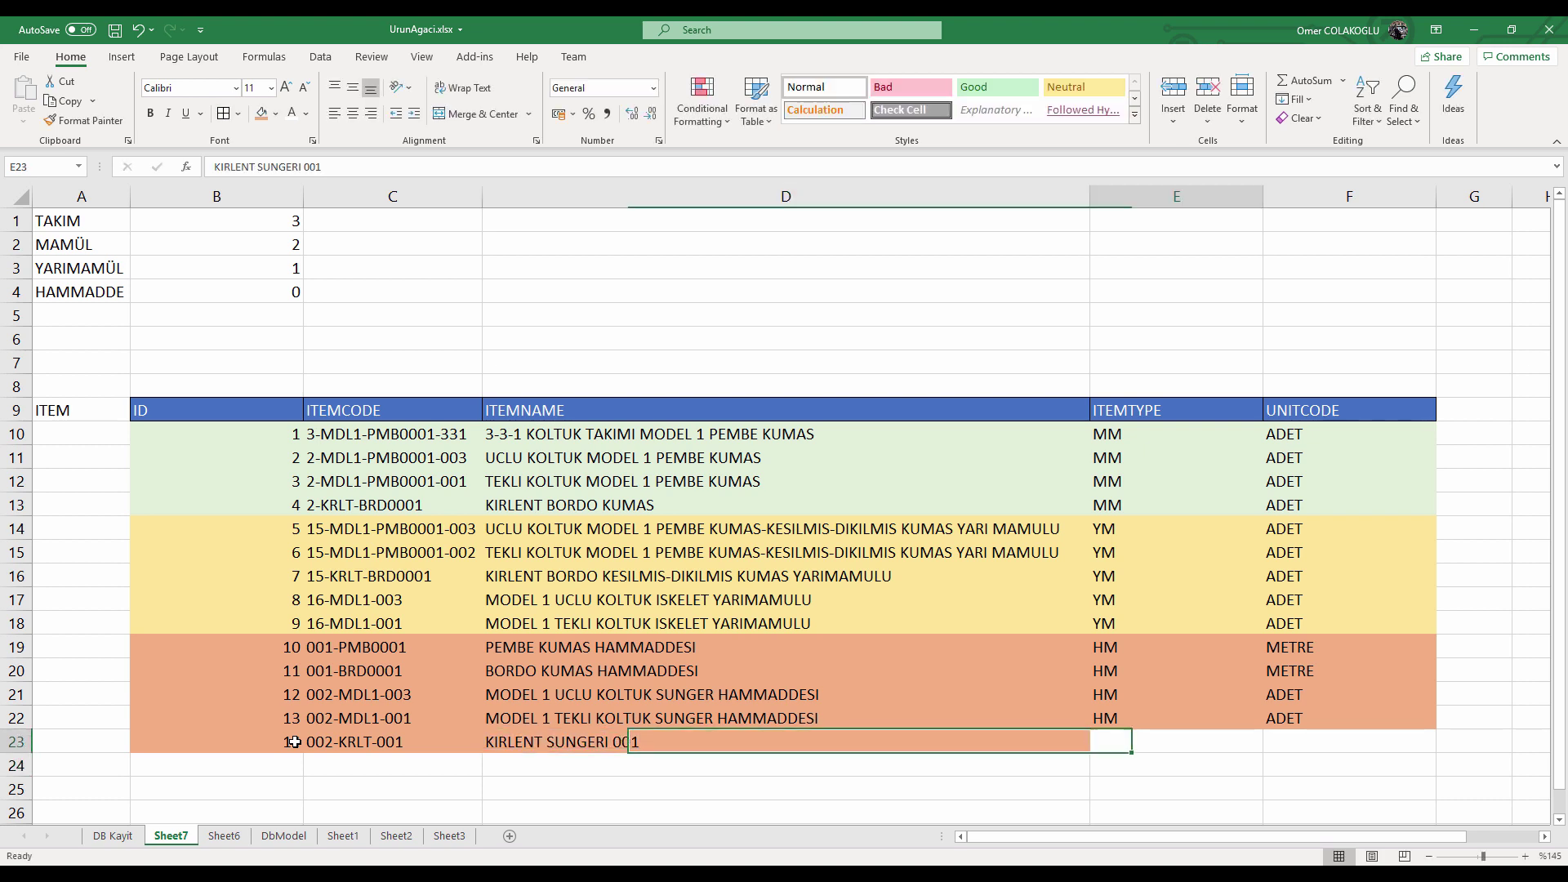
Give the cushion sponge in row 23 the item type HM and the unit code ADET.
text(HM)
key(Tab)
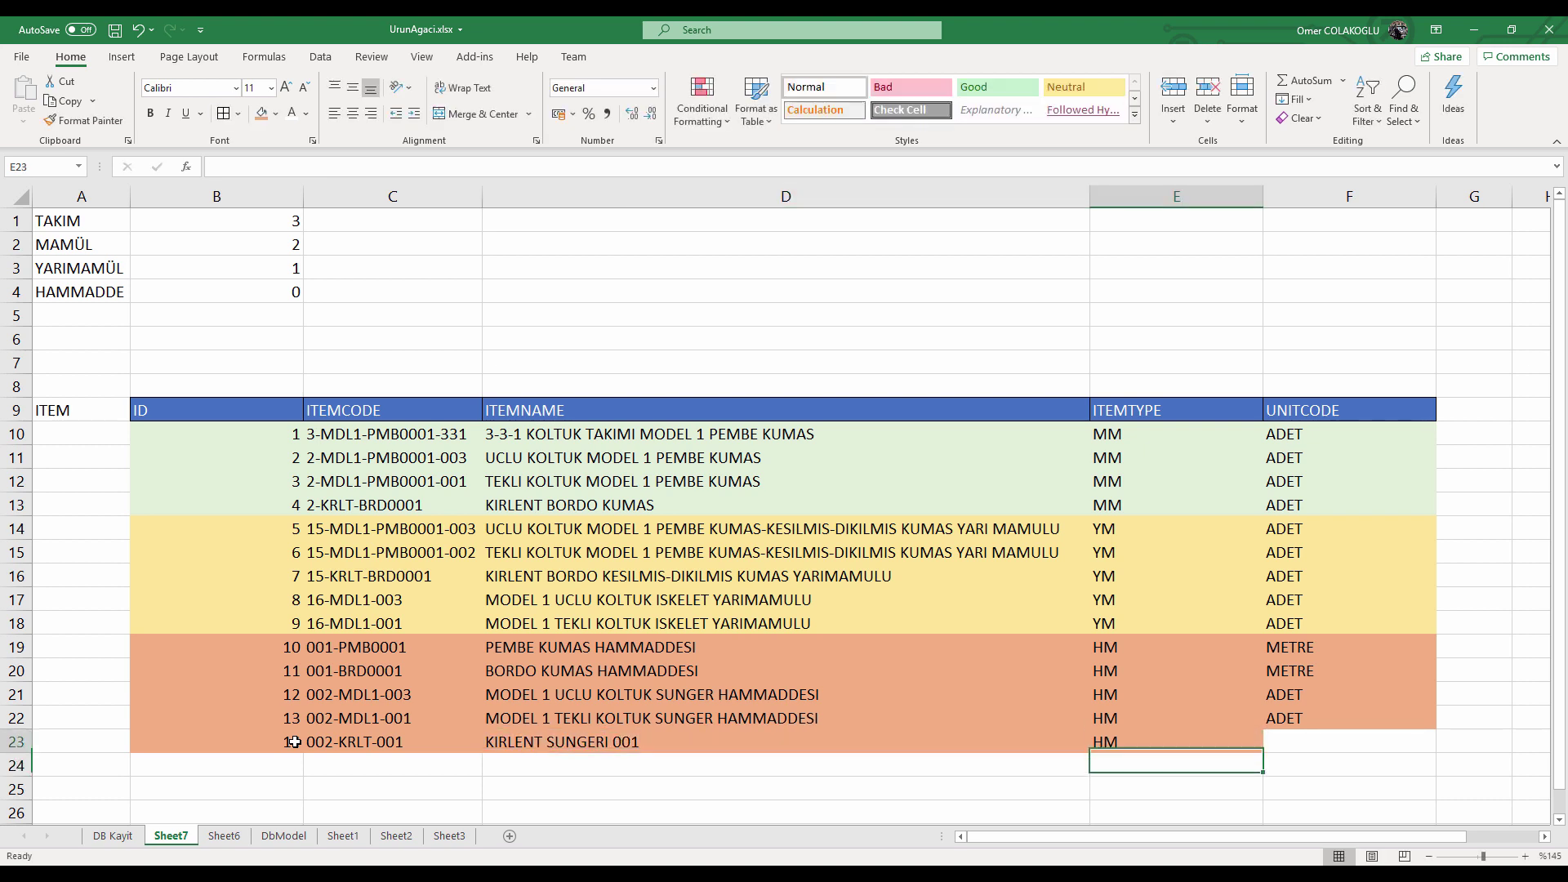
text(ADET)
key(Return)
key(Left)
key(Left)
key(Left)
key(Left)
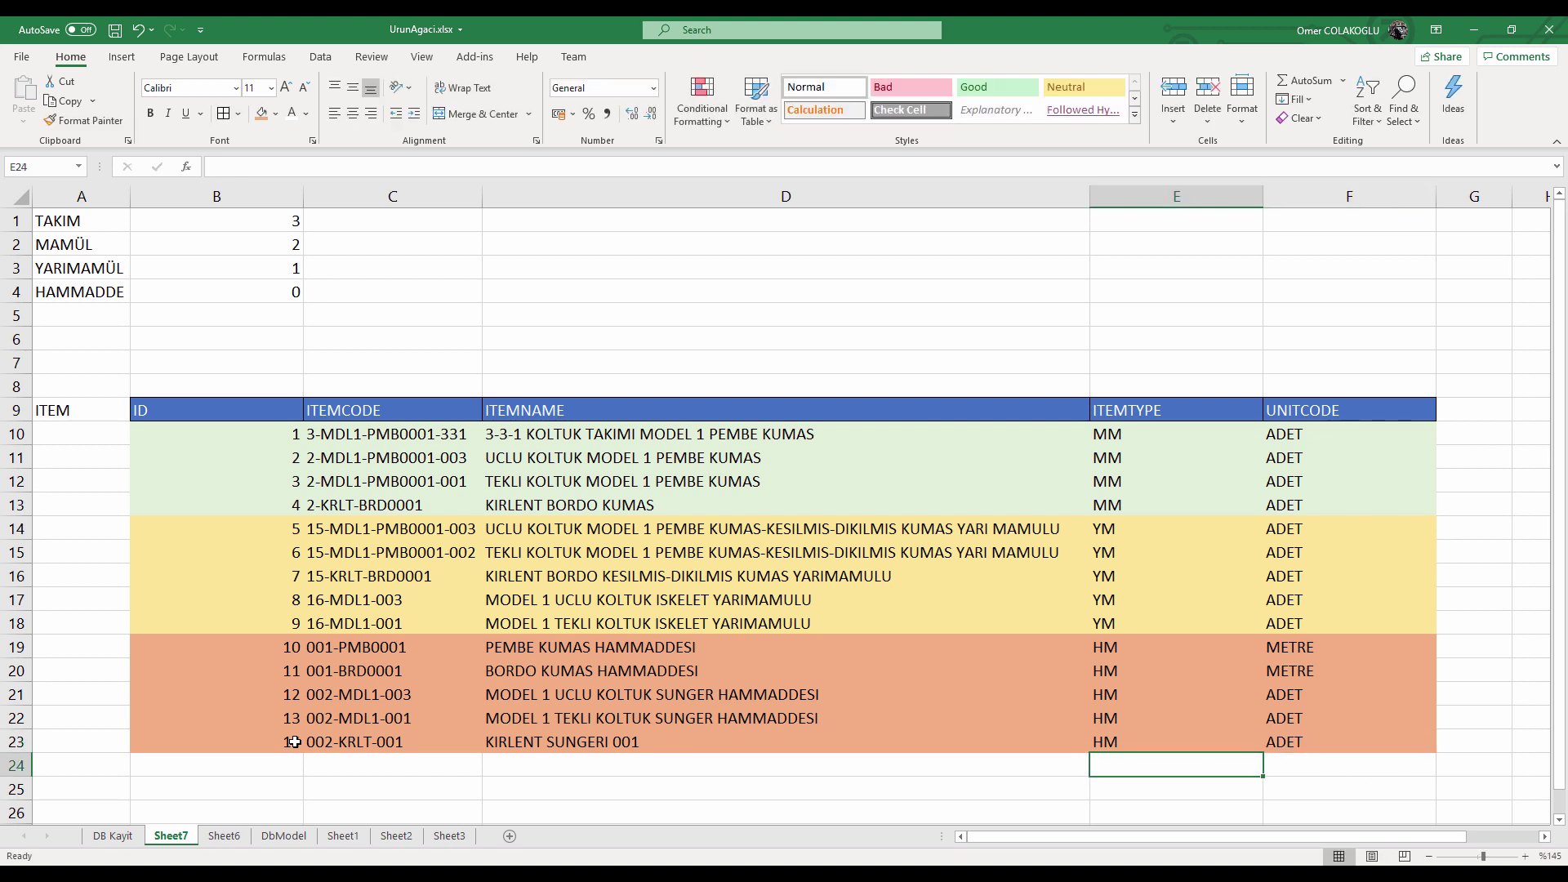
key(Up)
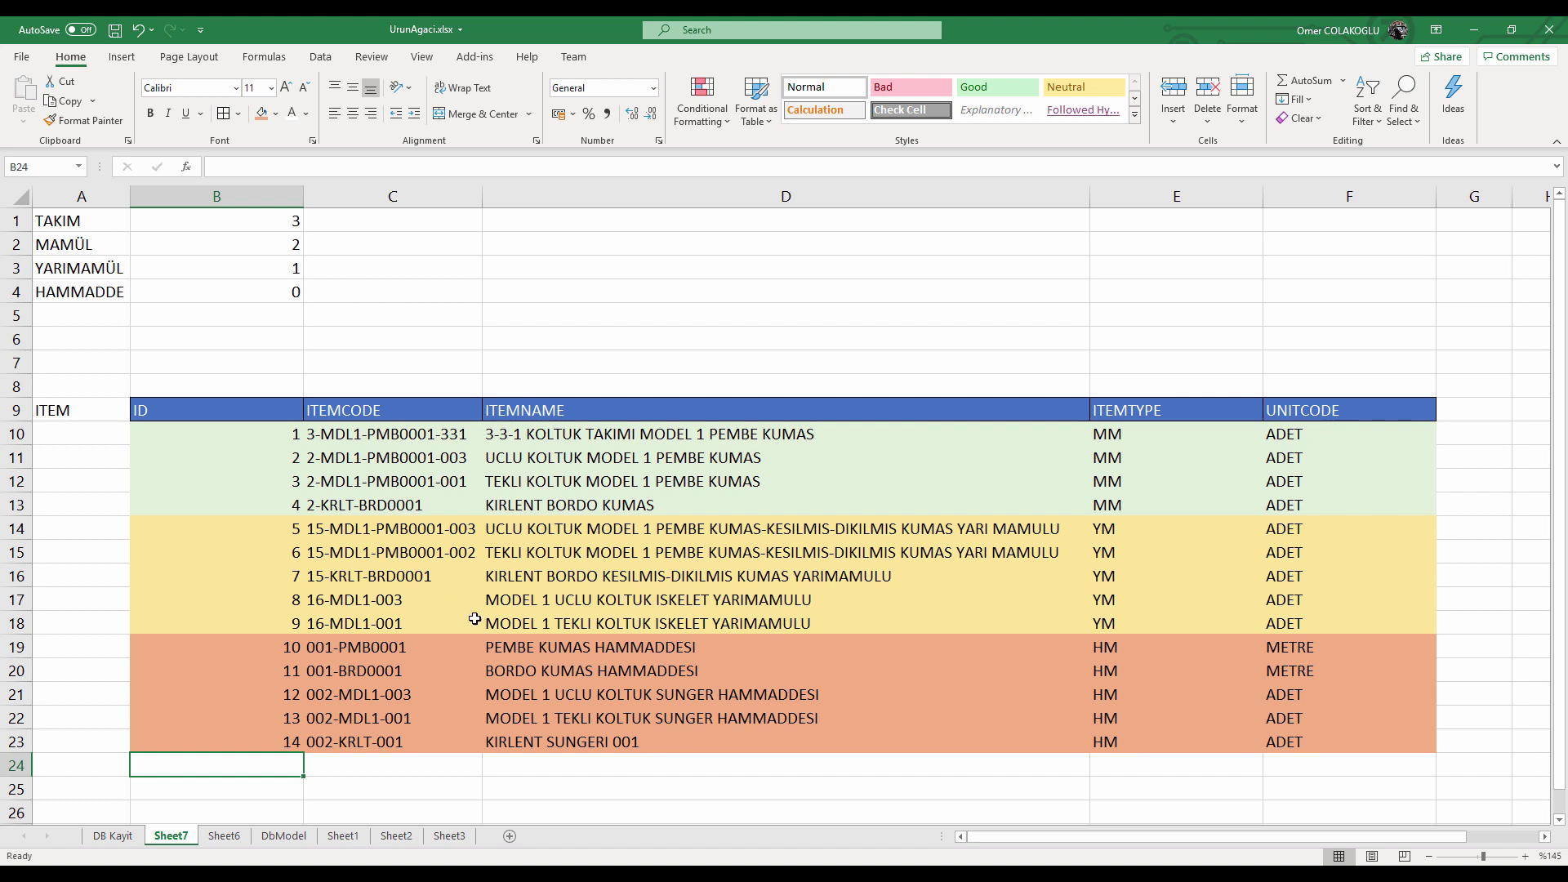
Start a wood raw material record in row 24 with ID 15 and item code 003-THTA-002010.
drag(406, 599, 1086, 595)
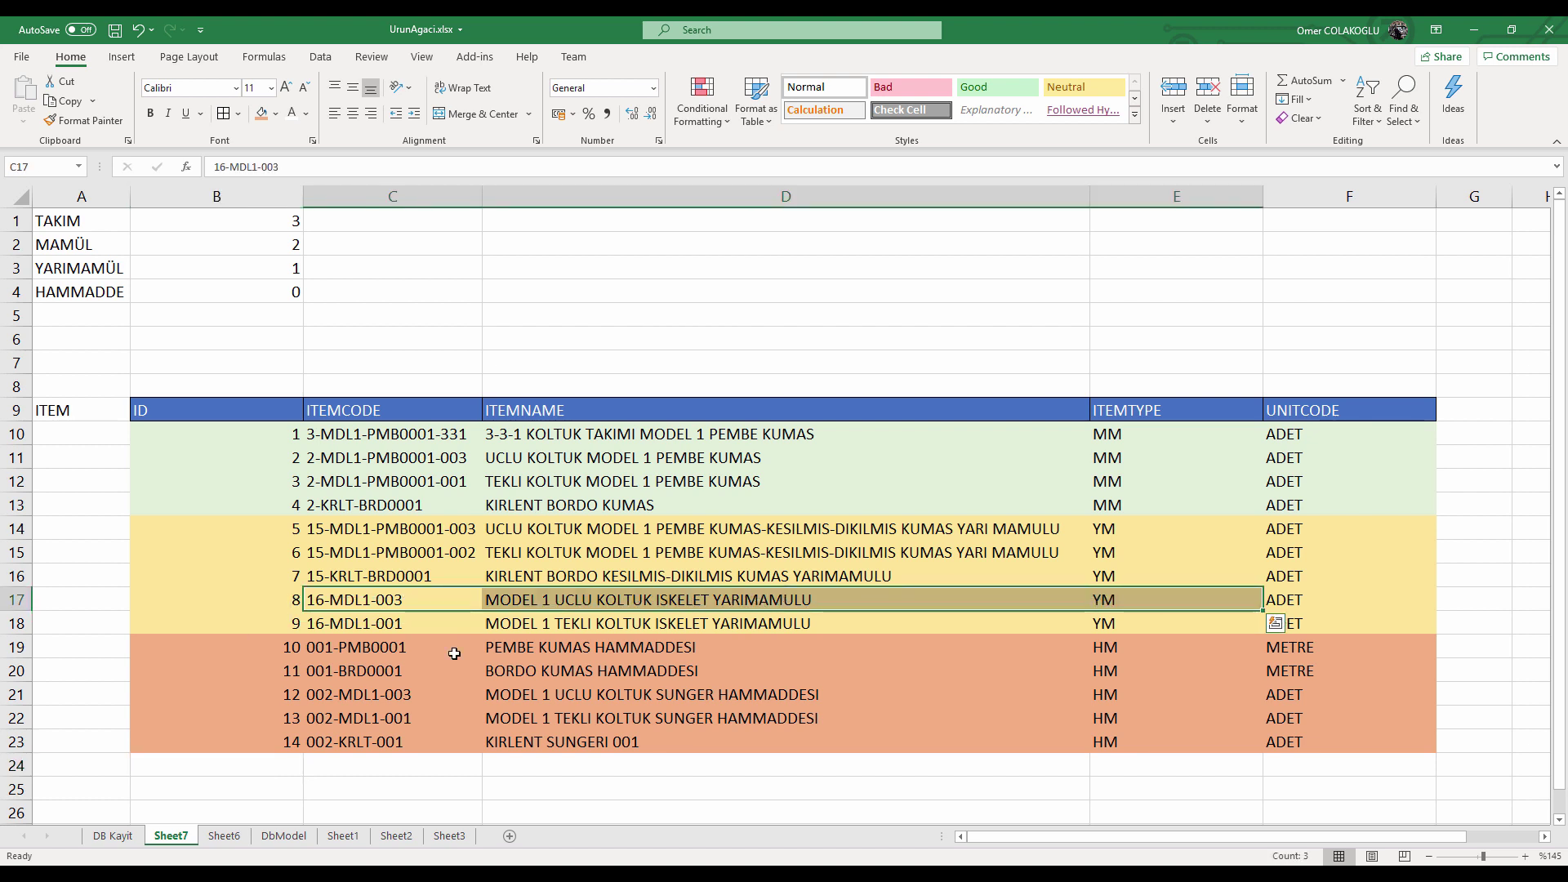
click(216, 765)
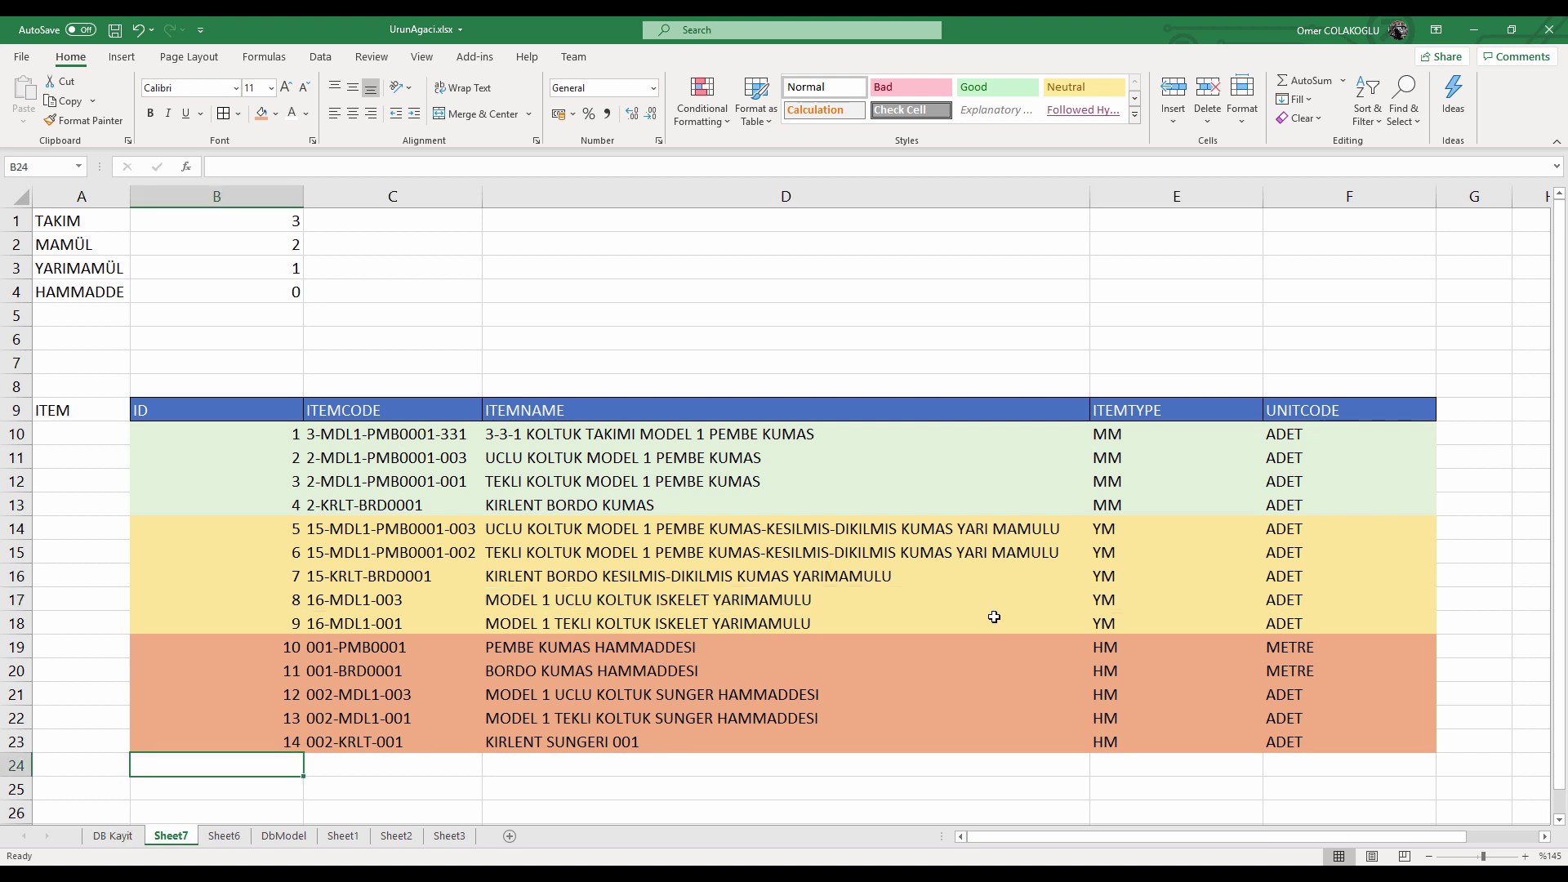
text(15)
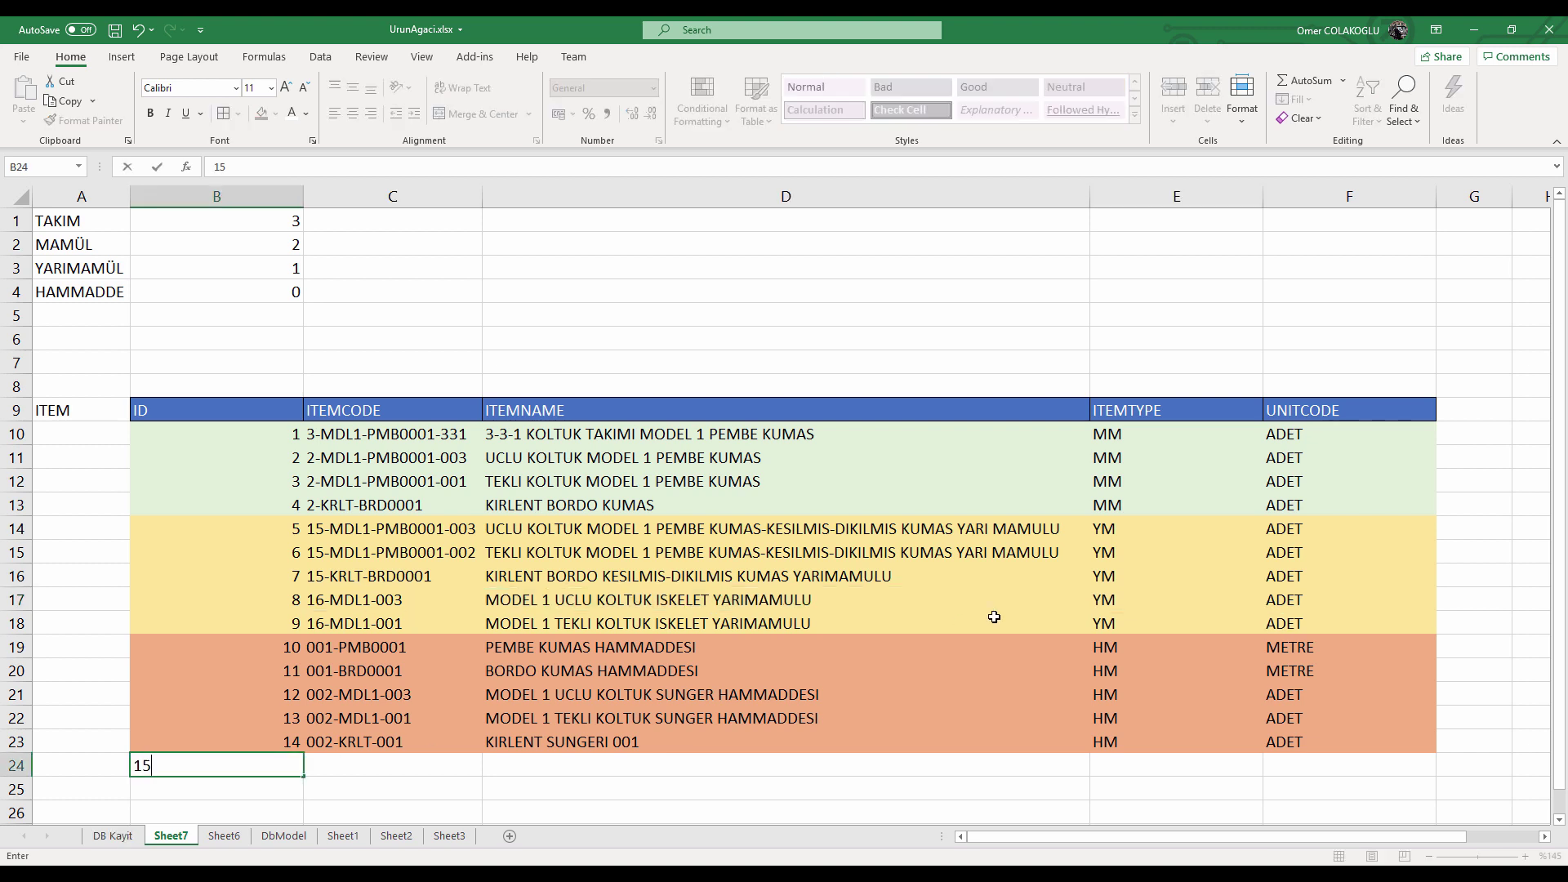
key(Tab)
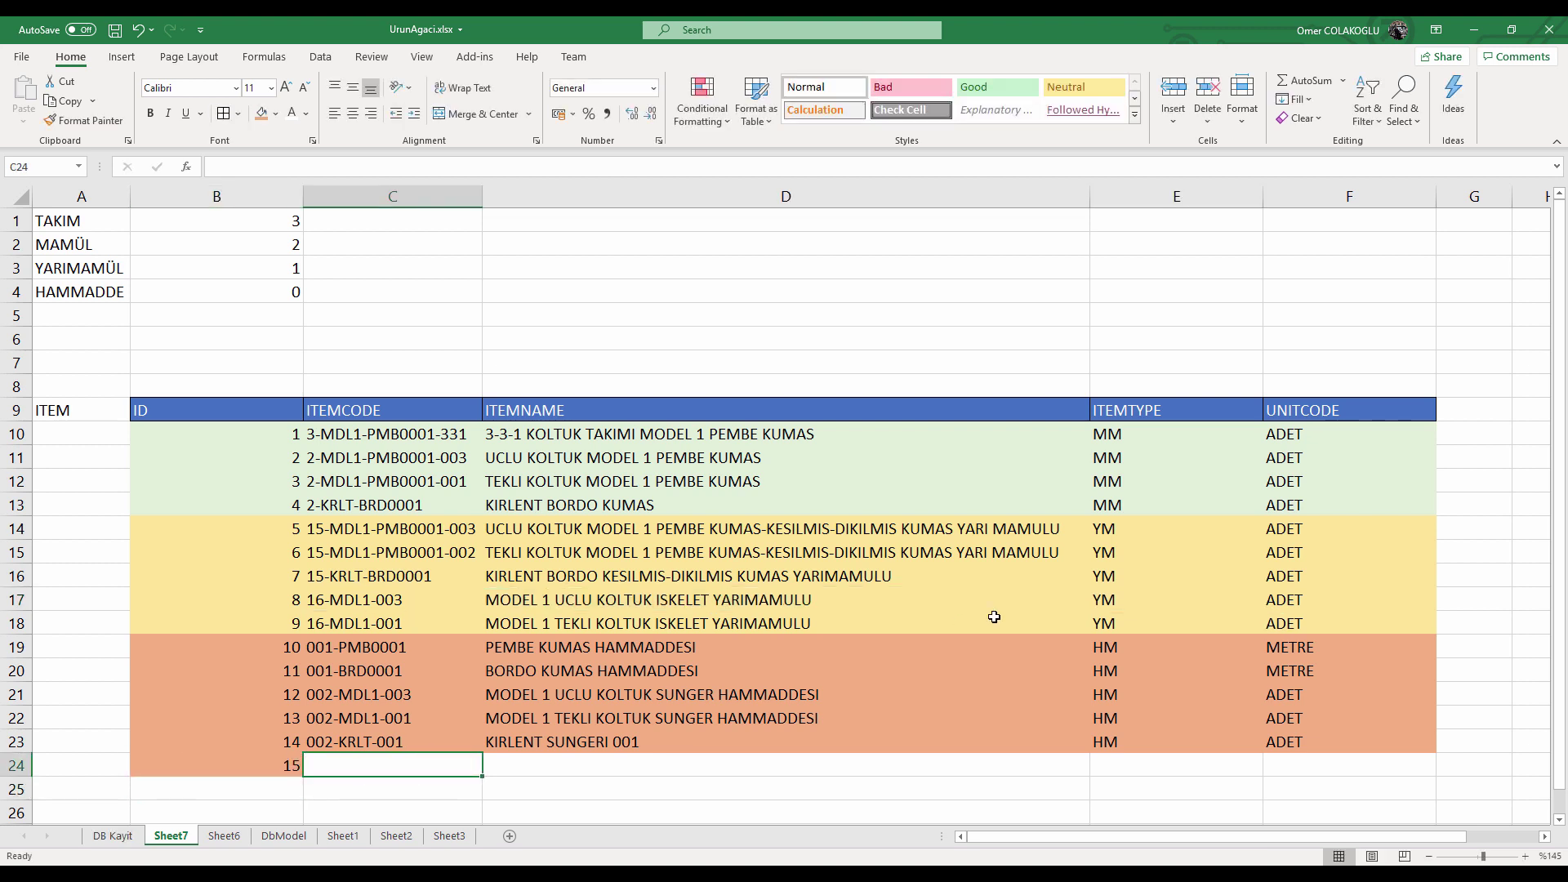
text(003)
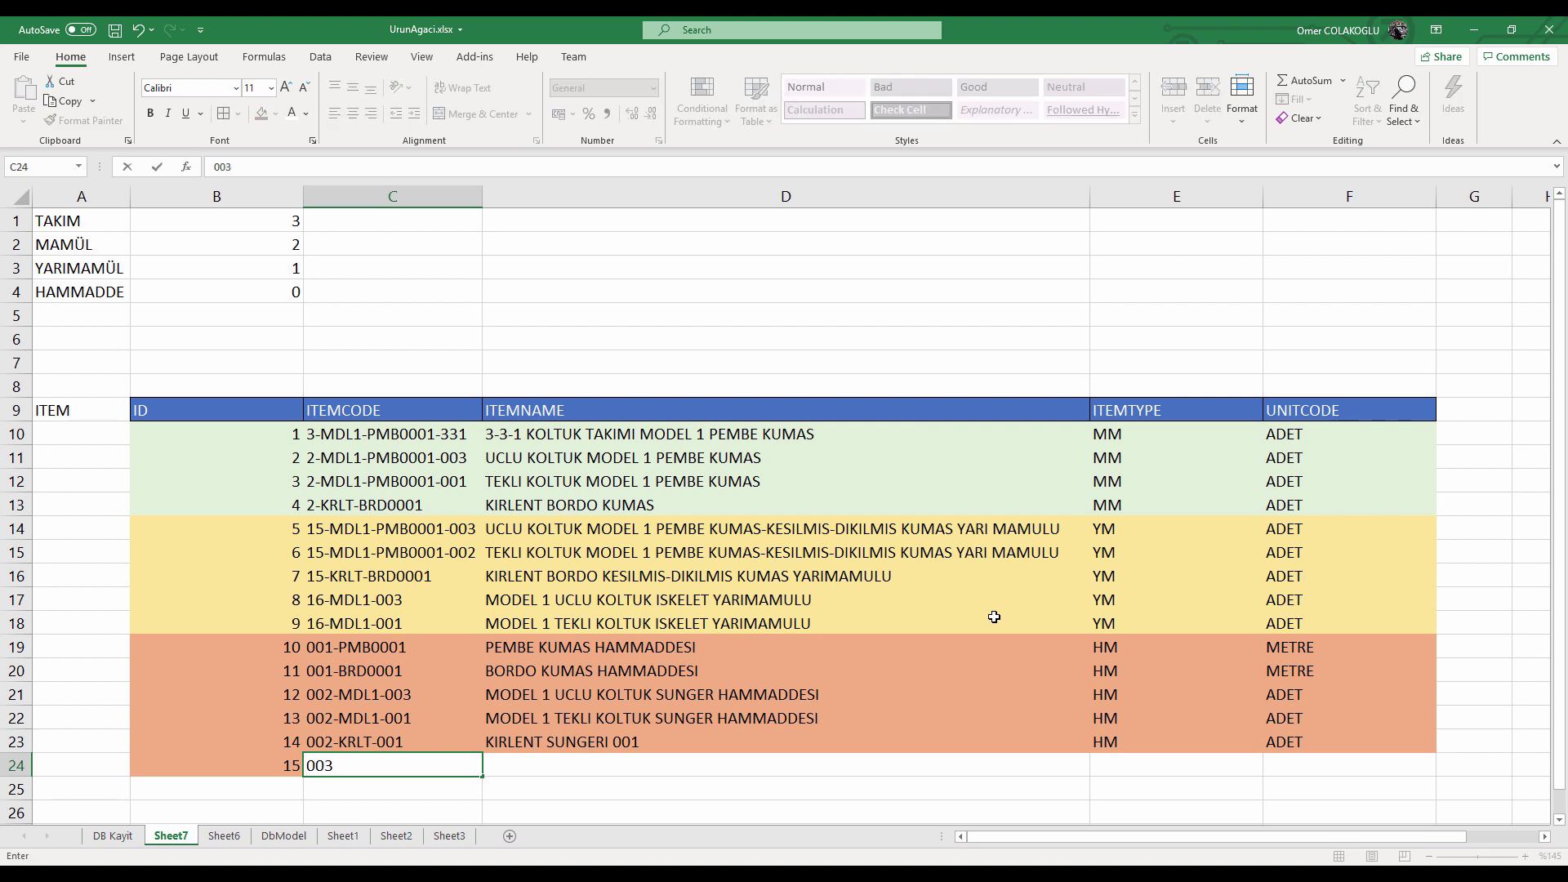
text(-THTA-)
click(445, 764)
text(002)
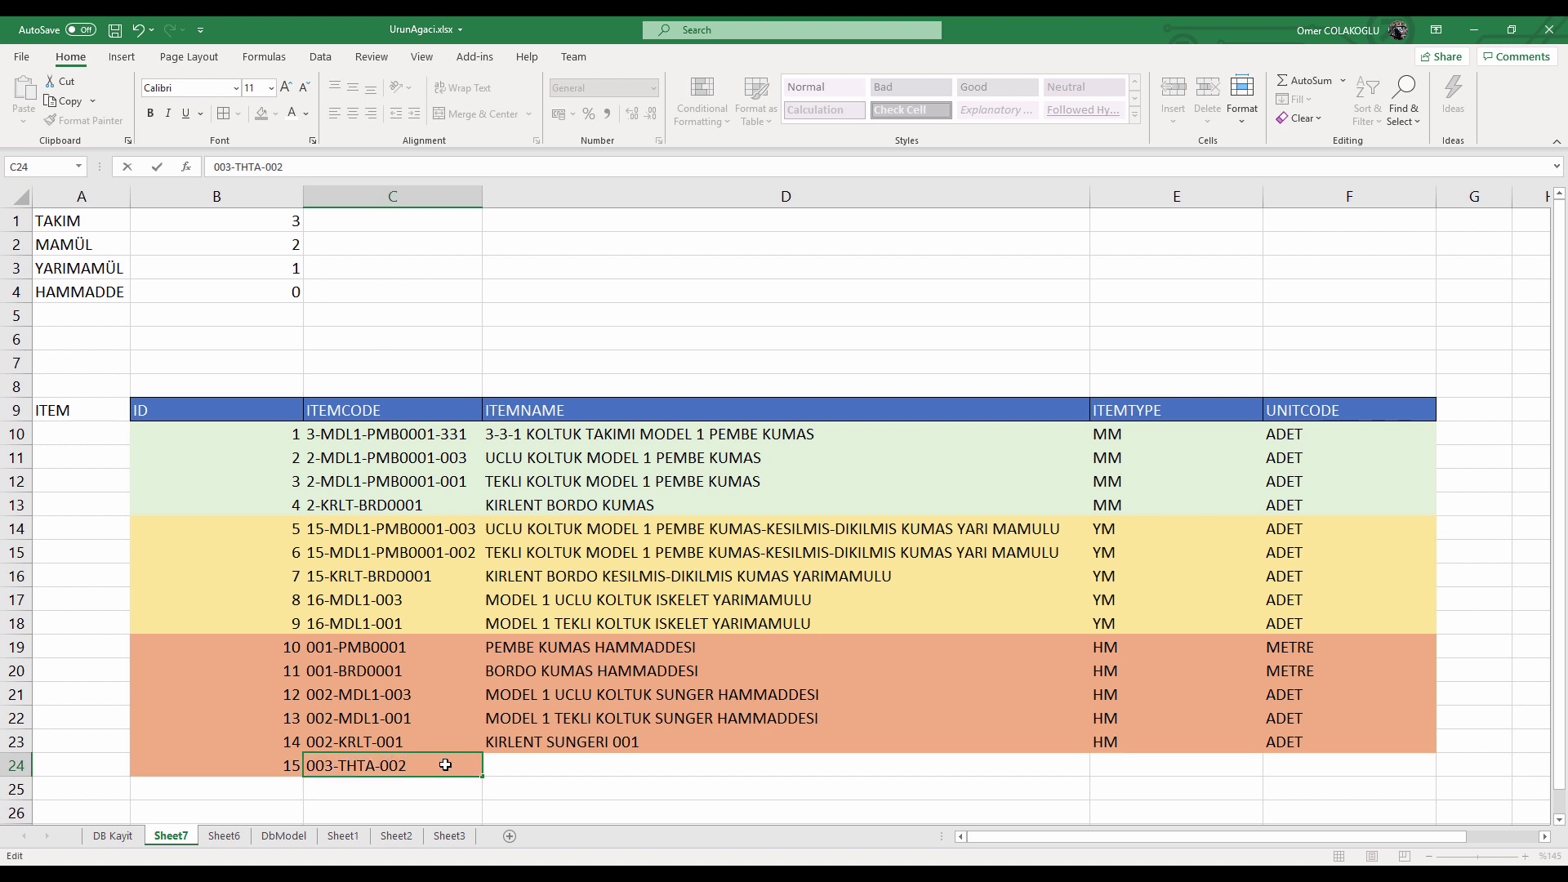
text(010)
key(ctrl+Return)
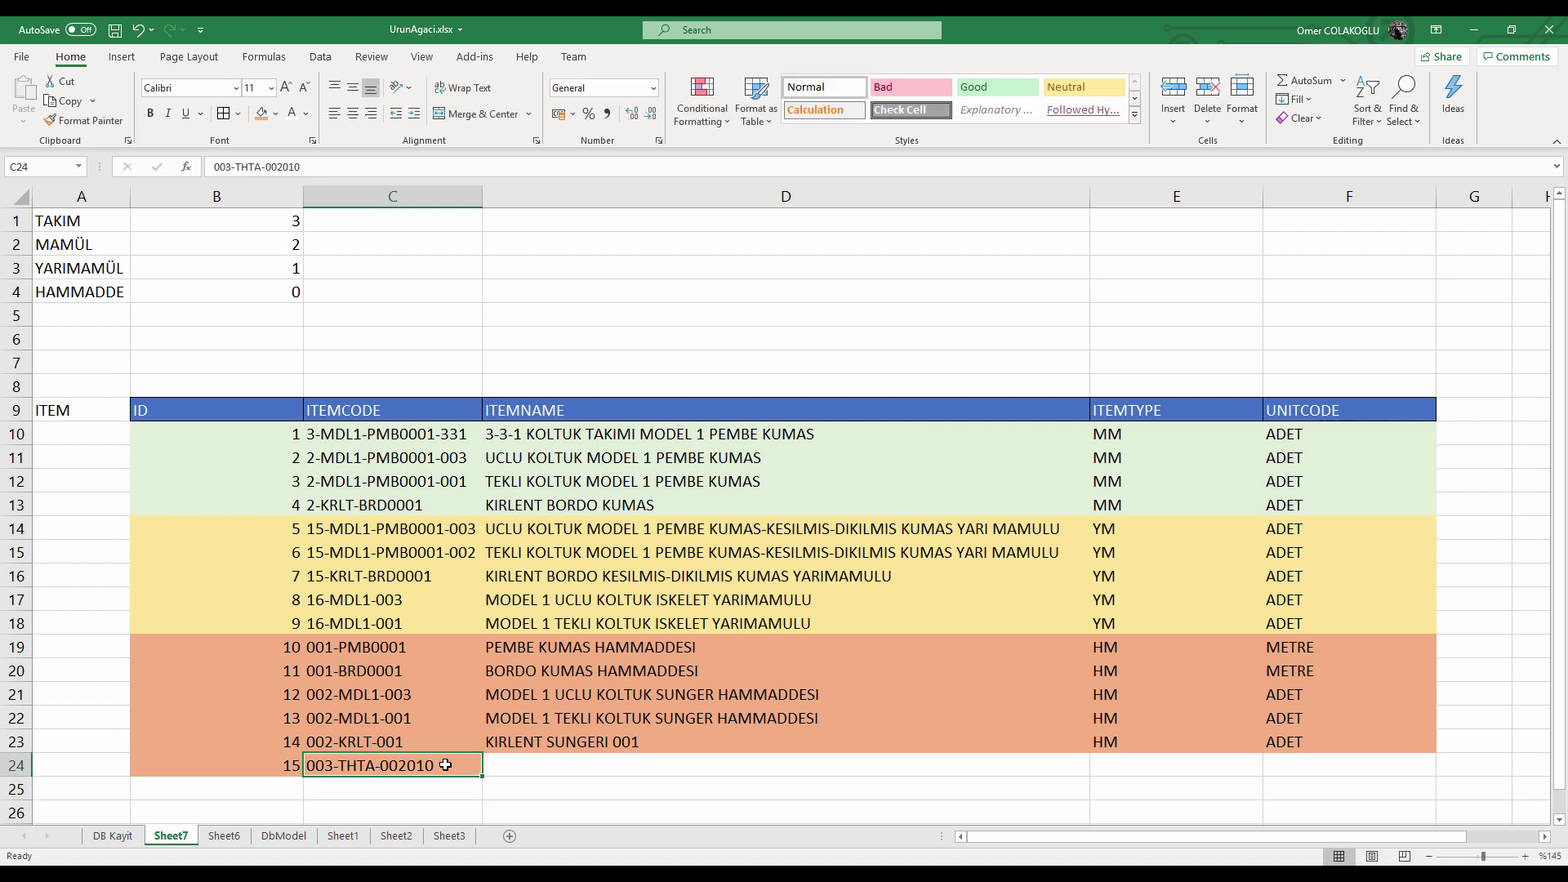
Enter the item name TAHTA 2CMX10CM in D24.
key(Tab)
click(445, 765)
key(Tab)
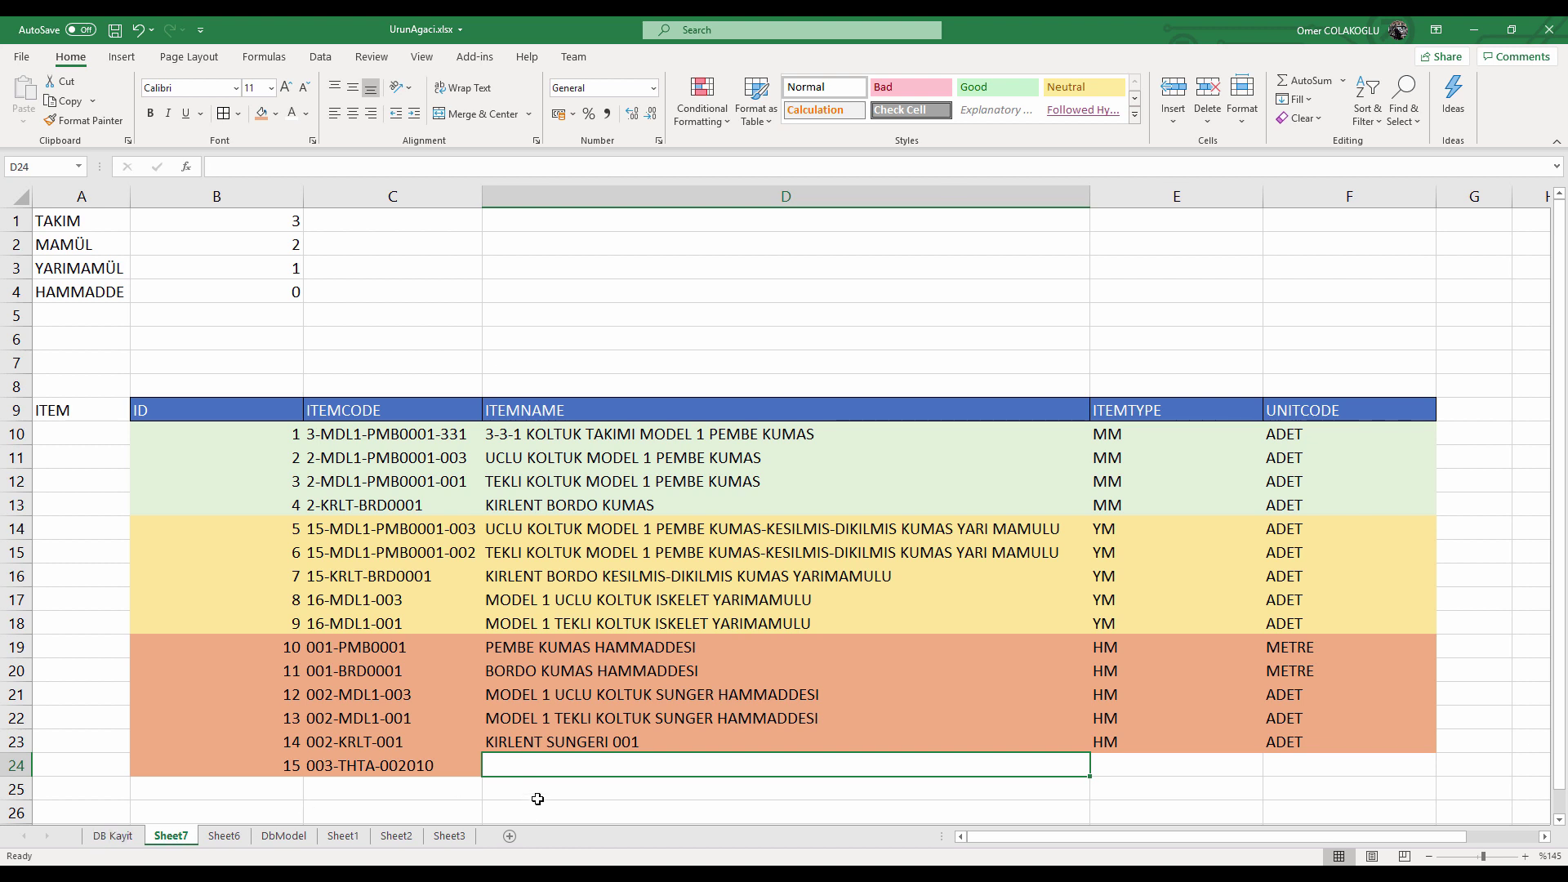
text(TAHTA Z)
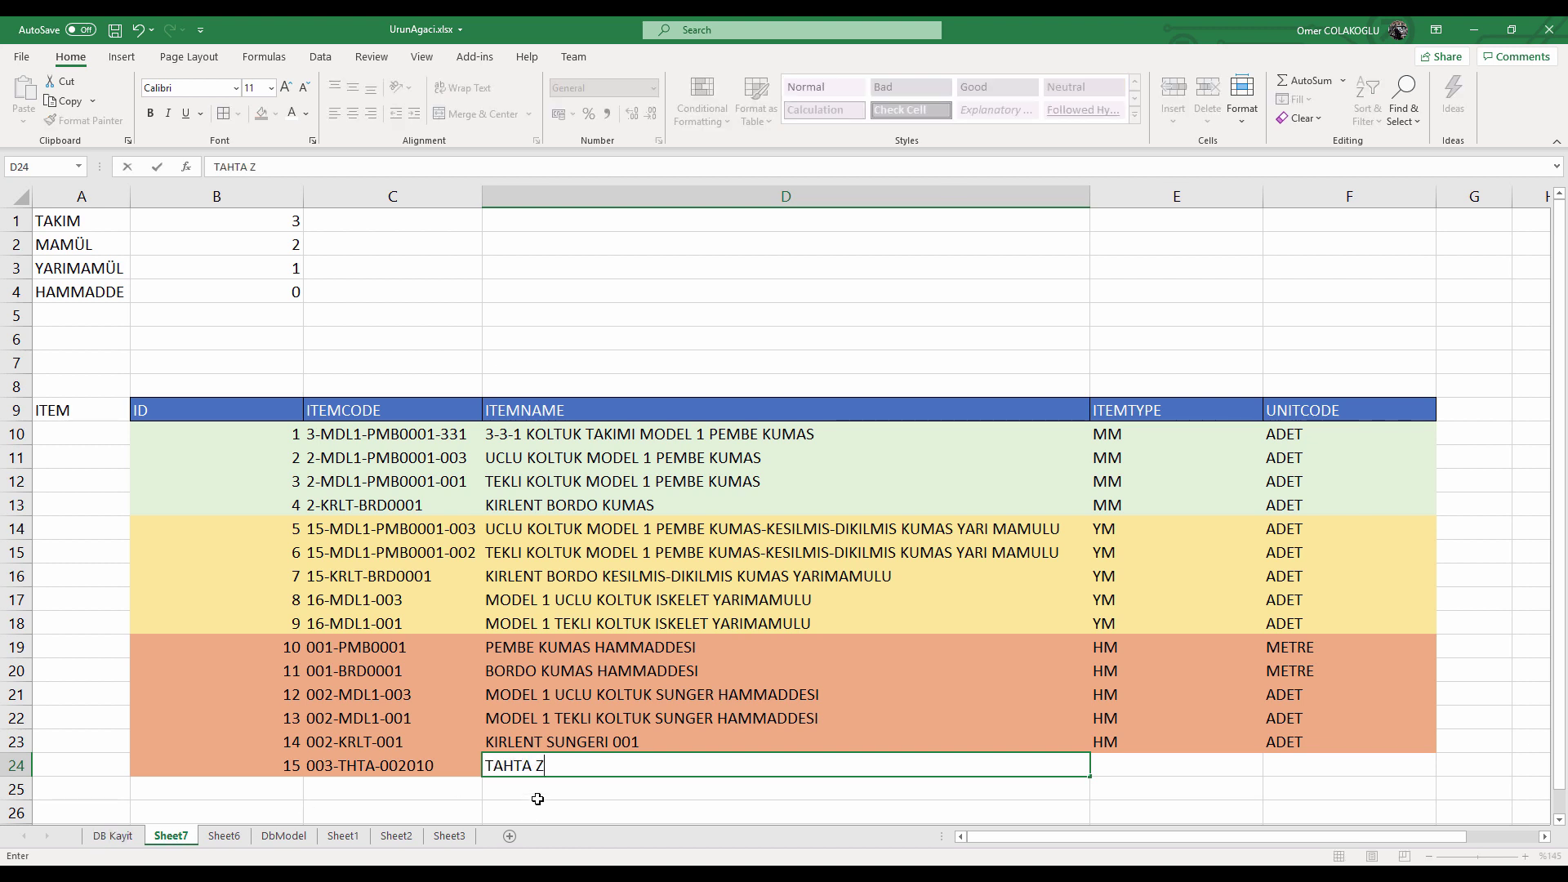
key(BackSpace)
text(2CMX10CM)
key(Tab)
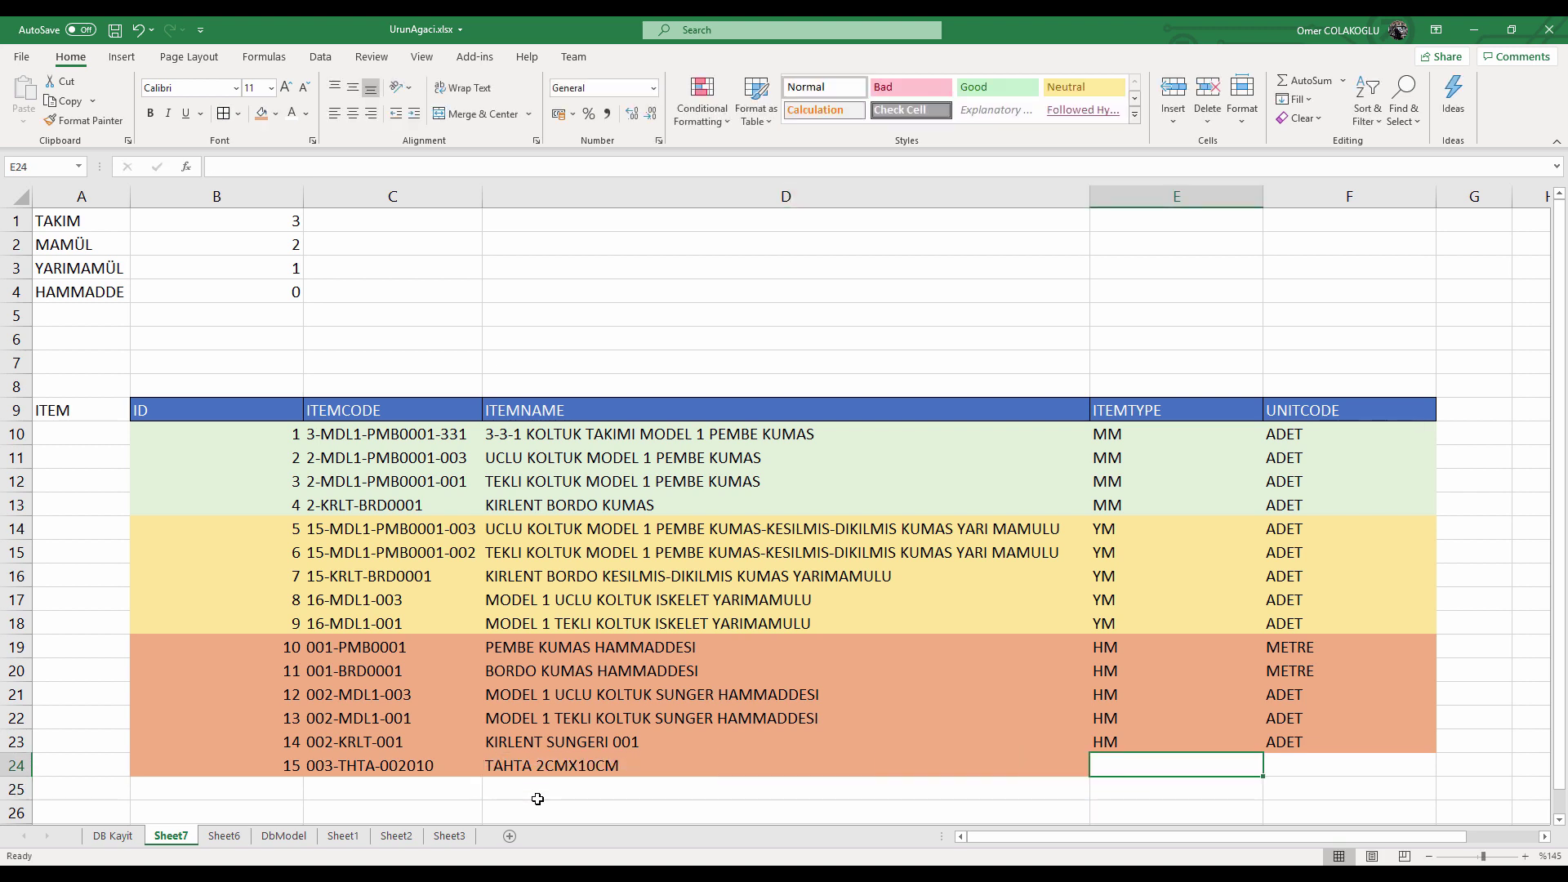
Give the wood raw material in row 24 the item type HM and the unit code METRE.
text(HM)
key(Tab)
text(METRE)
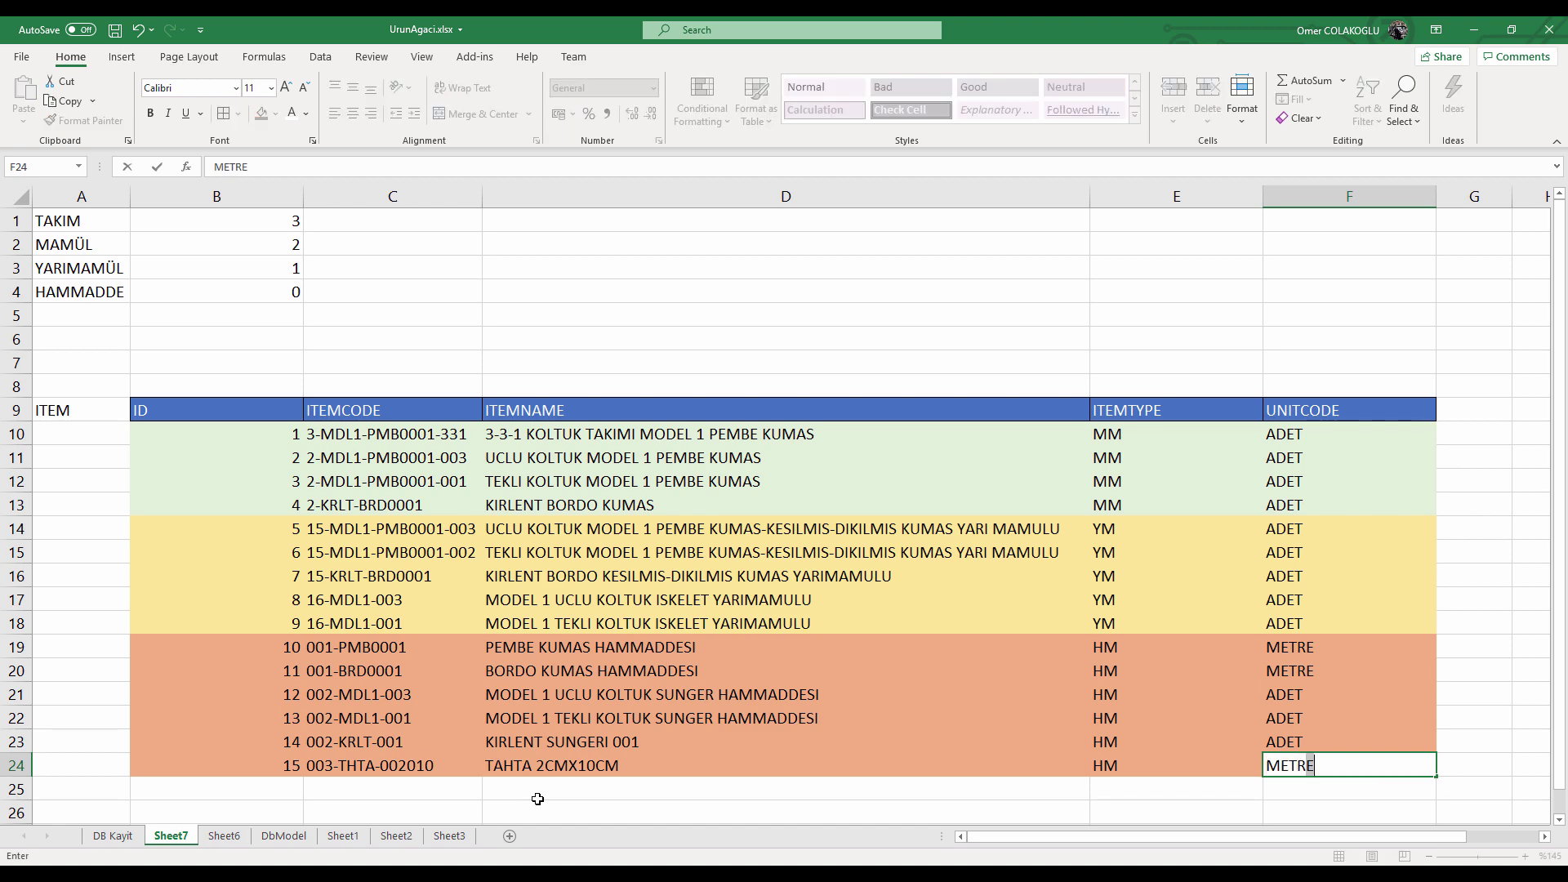
key(Return)
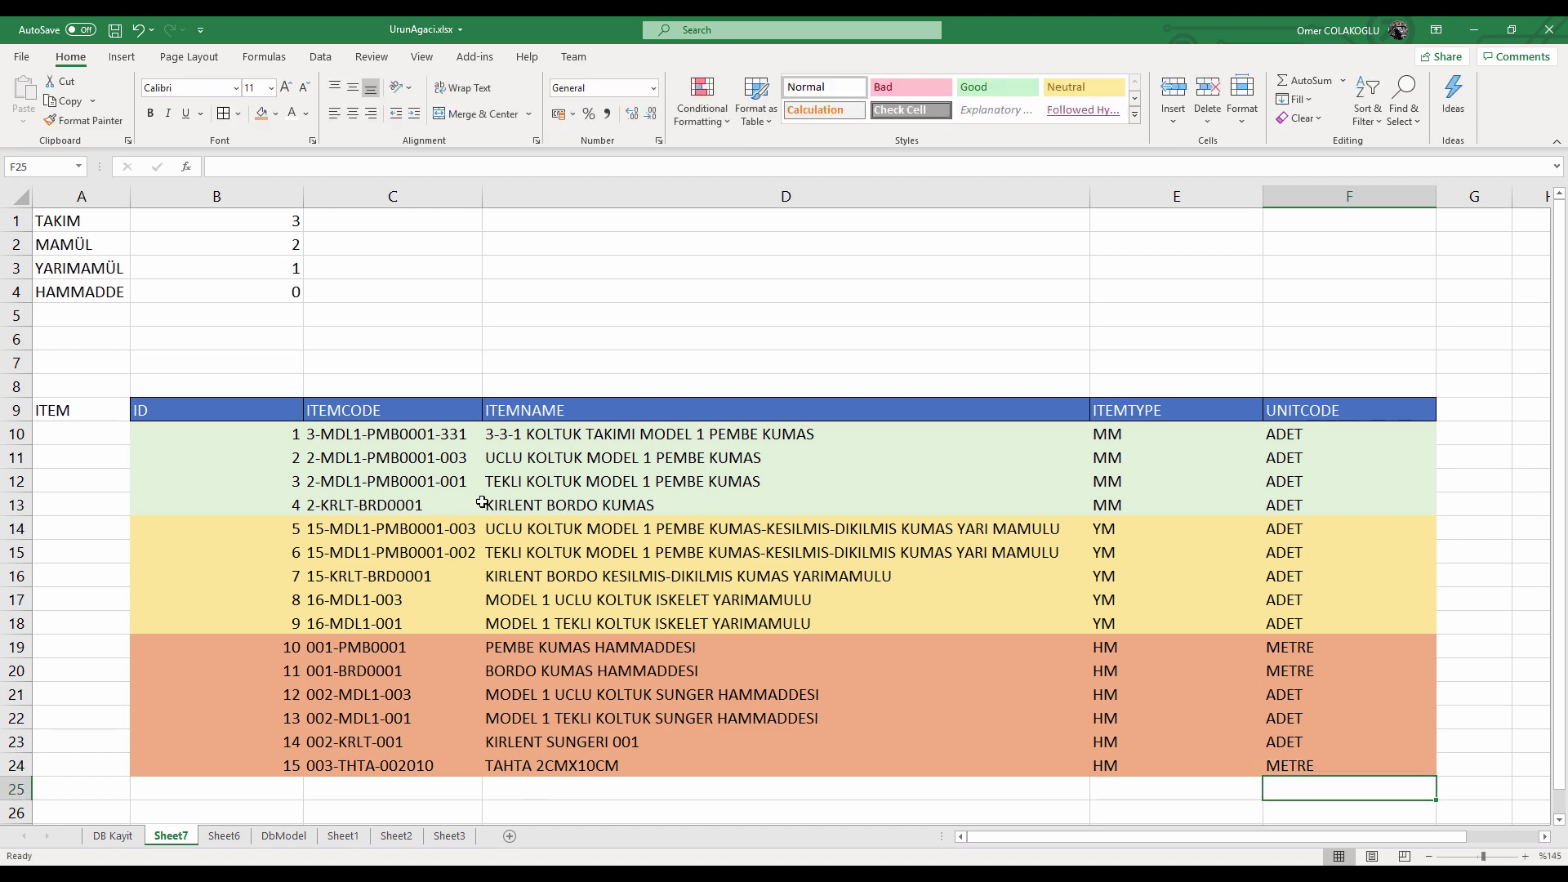
Fill the ITEM label range A9:A24 with light gray.
ctrl+scroll(514, 499, down, 1)
drag(92, 386, 97, 696)
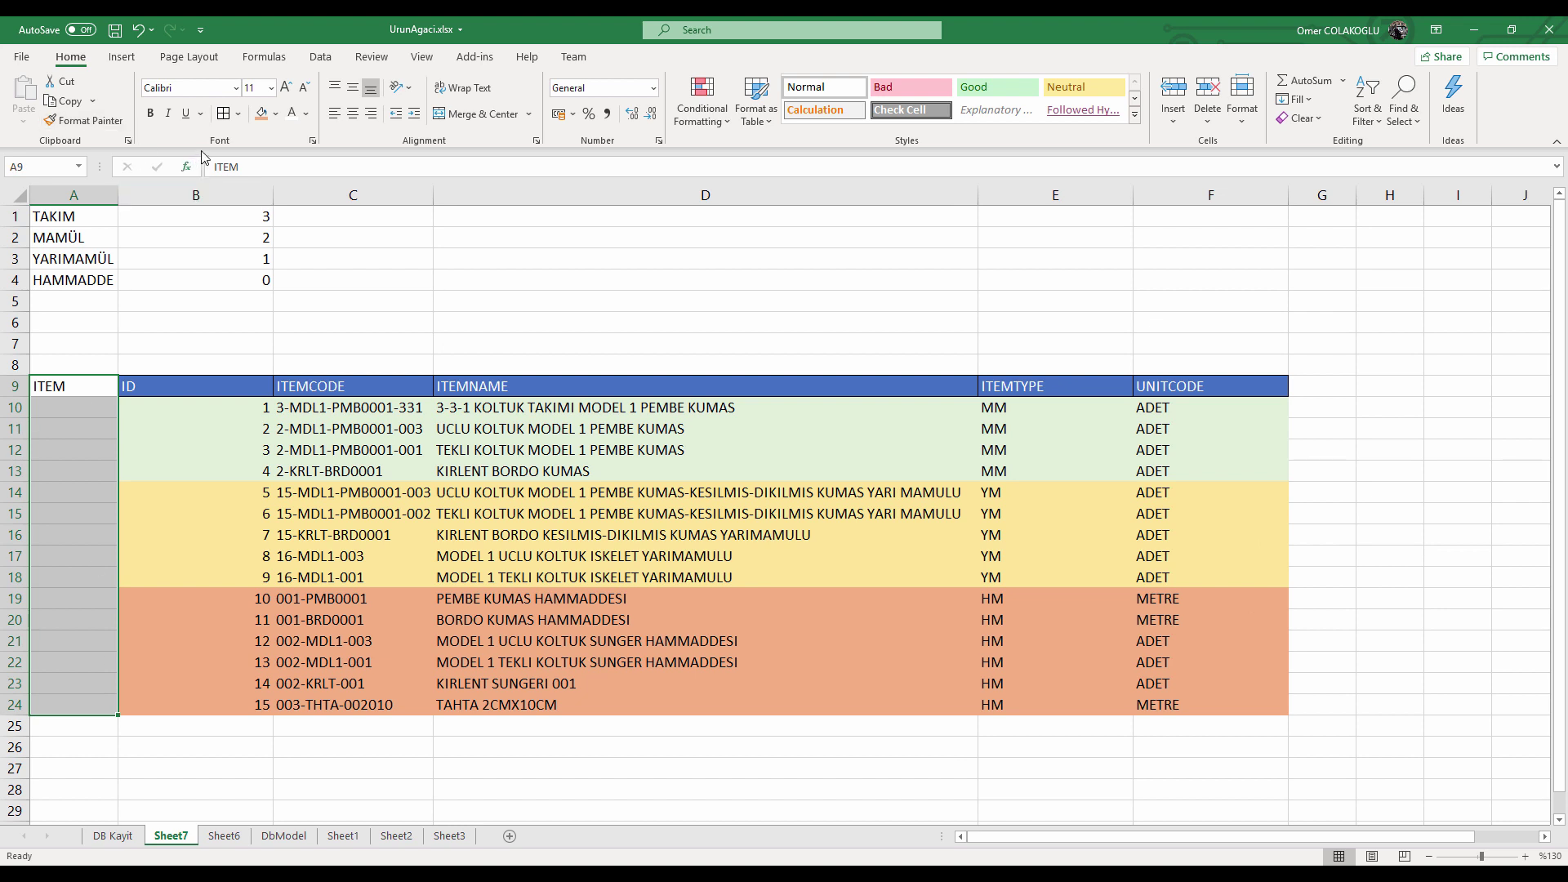
click(277, 116)
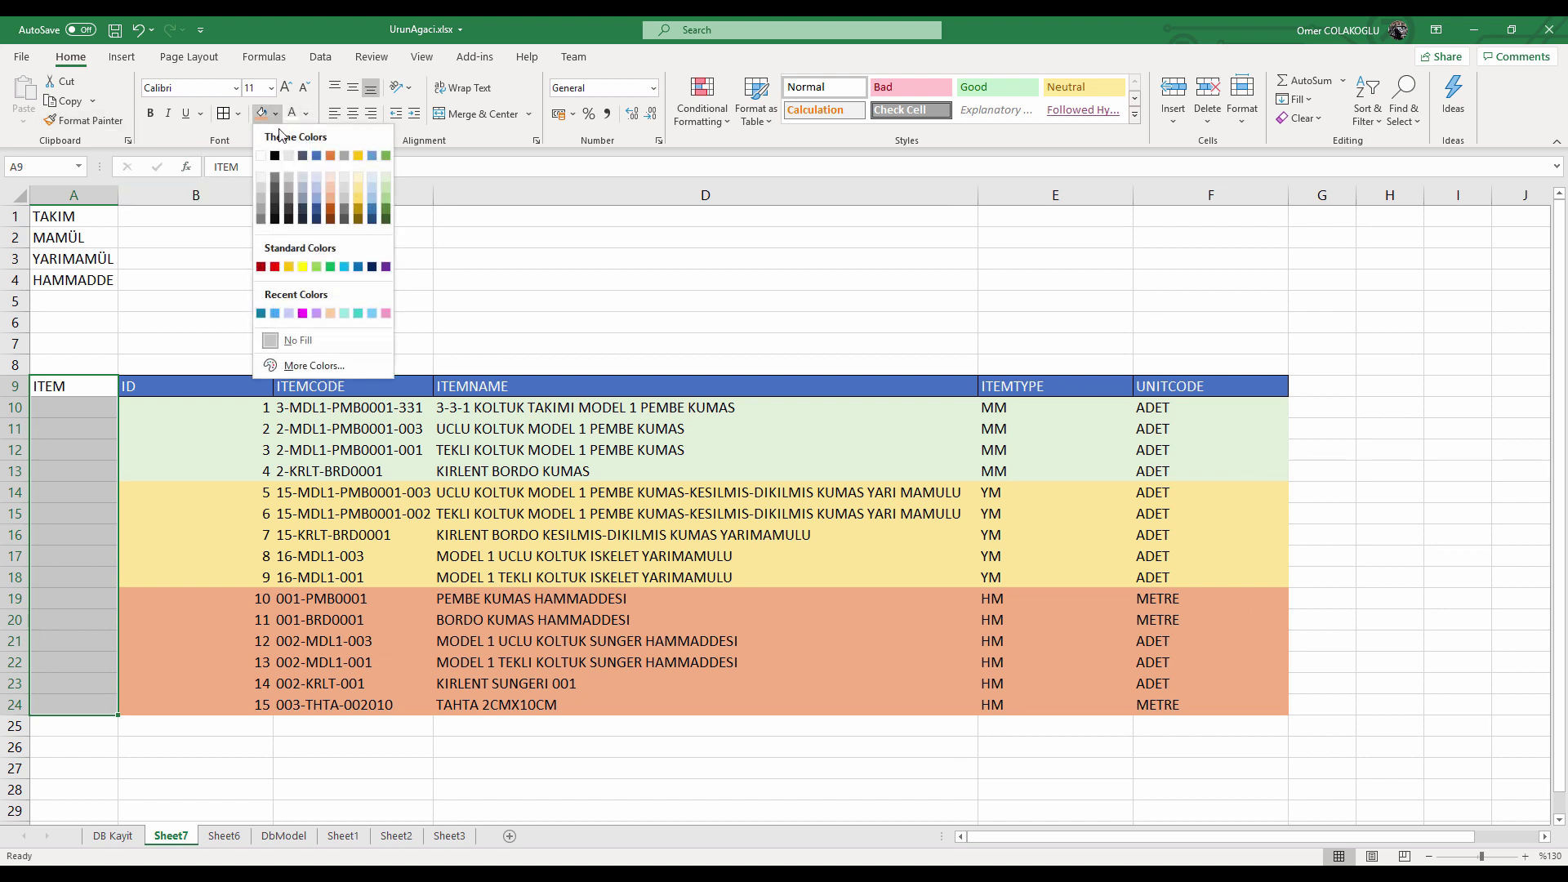
click(296, 166)
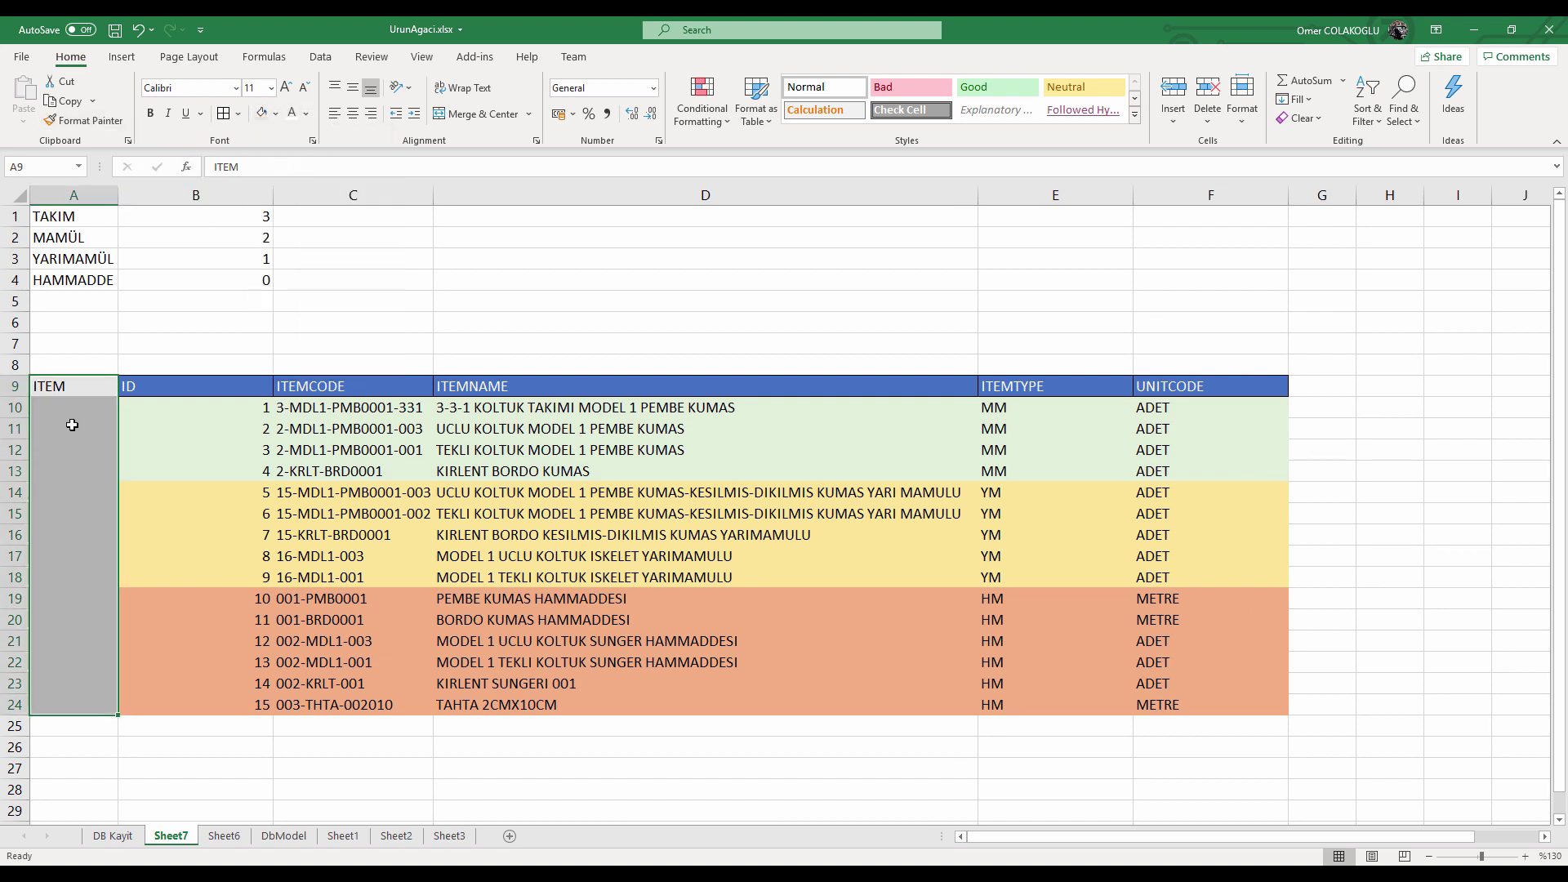
Merge and center A9:A24 with the ITEM label aligned to the vertical middle.
click(351, 95)
click(481, 114)
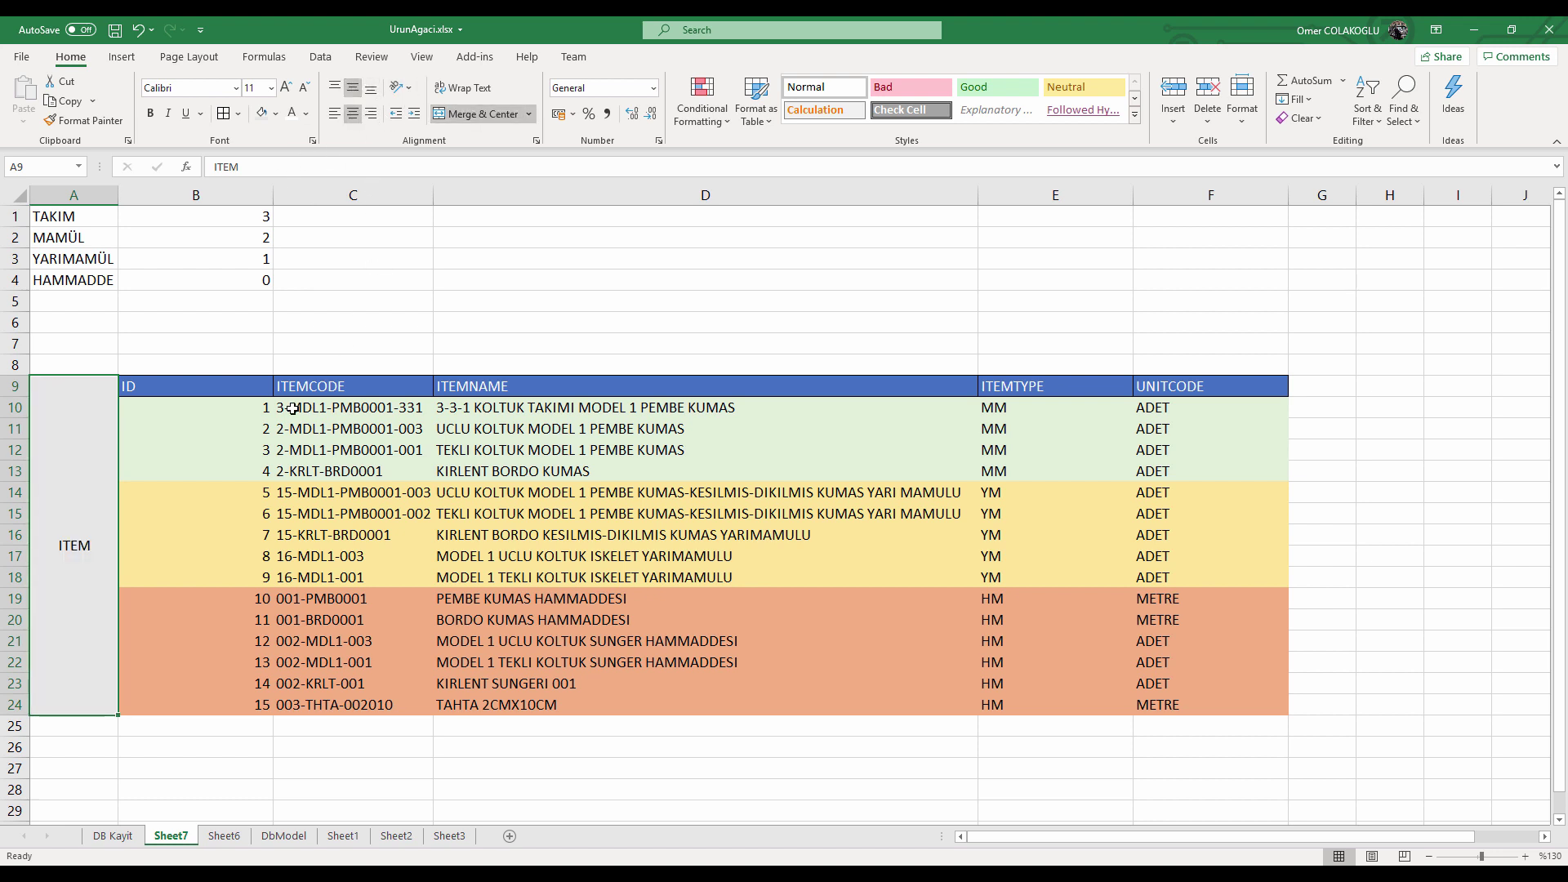
click(352, 407)
Apply all borders to the whole ITEM table, A9:F24.
drag(52, 382, 1186, 630)
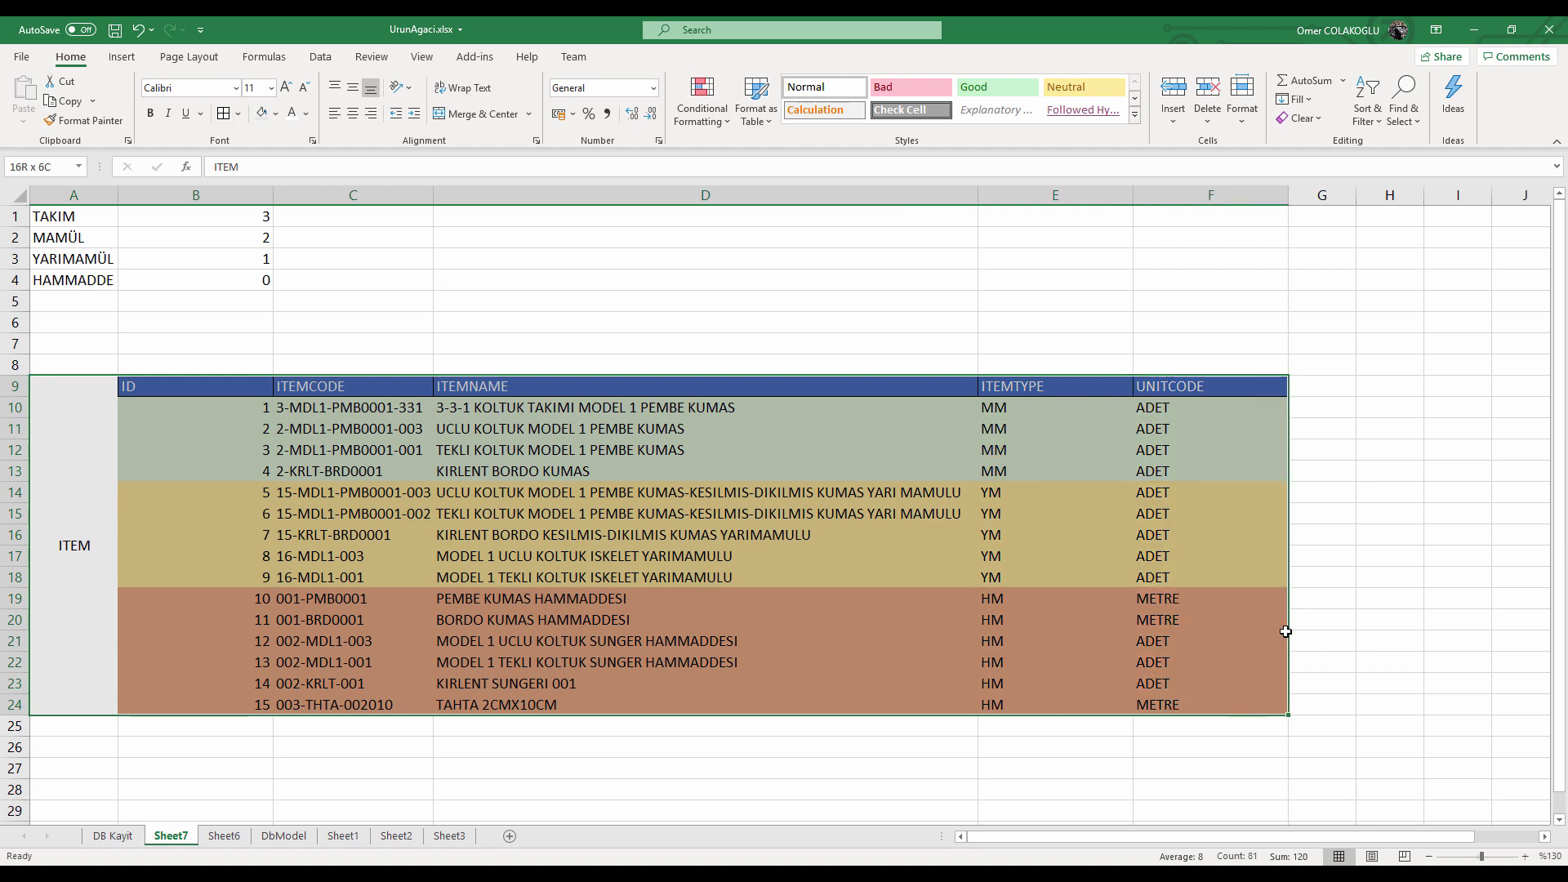
click(225, 114)
click(352, 400)
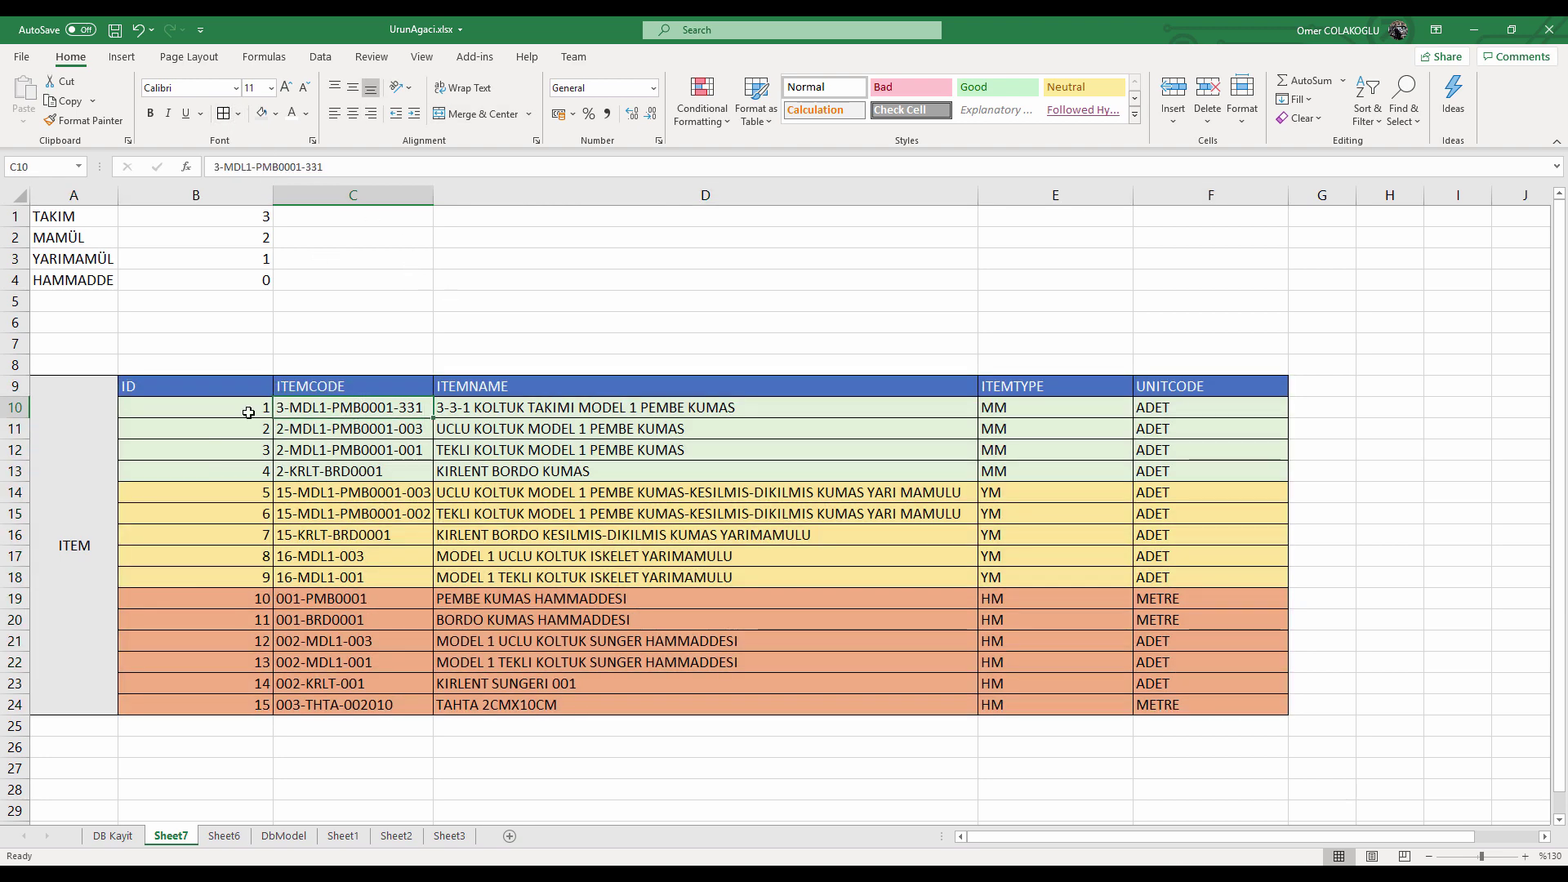
Autofit the width of the ITEMCODE column and save the workbook.
scroll(351, 400, down, 1)
ctrl+scroll(276, 365, down, 2)
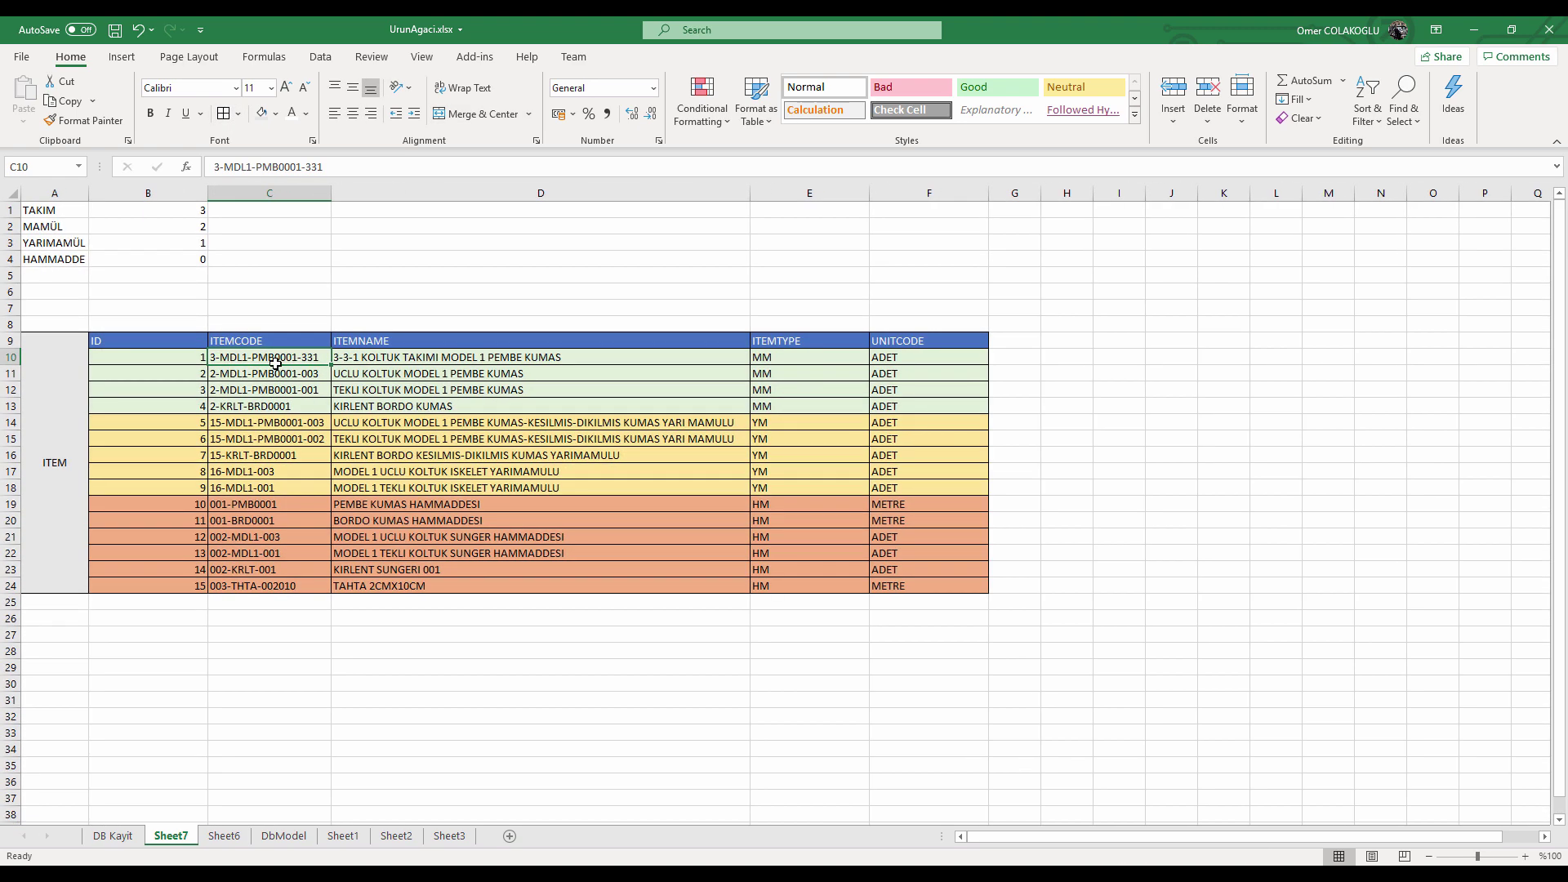
double_click(331, 193)
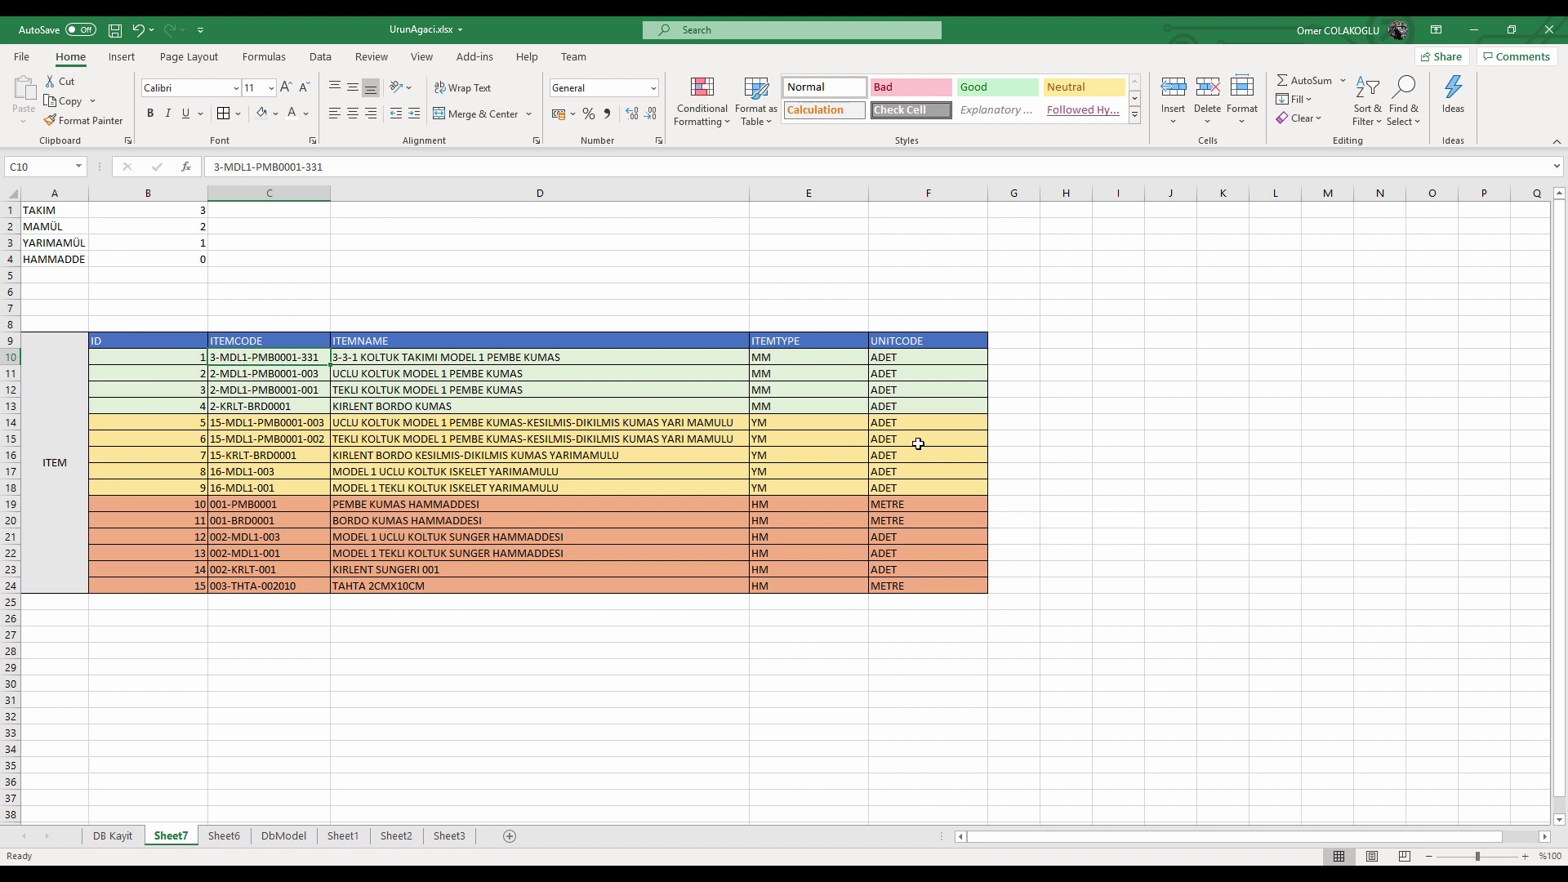
key(ctrl+s)
Open the DB Kayit sheet to view its prepared ITEM table.
click(114, 835)
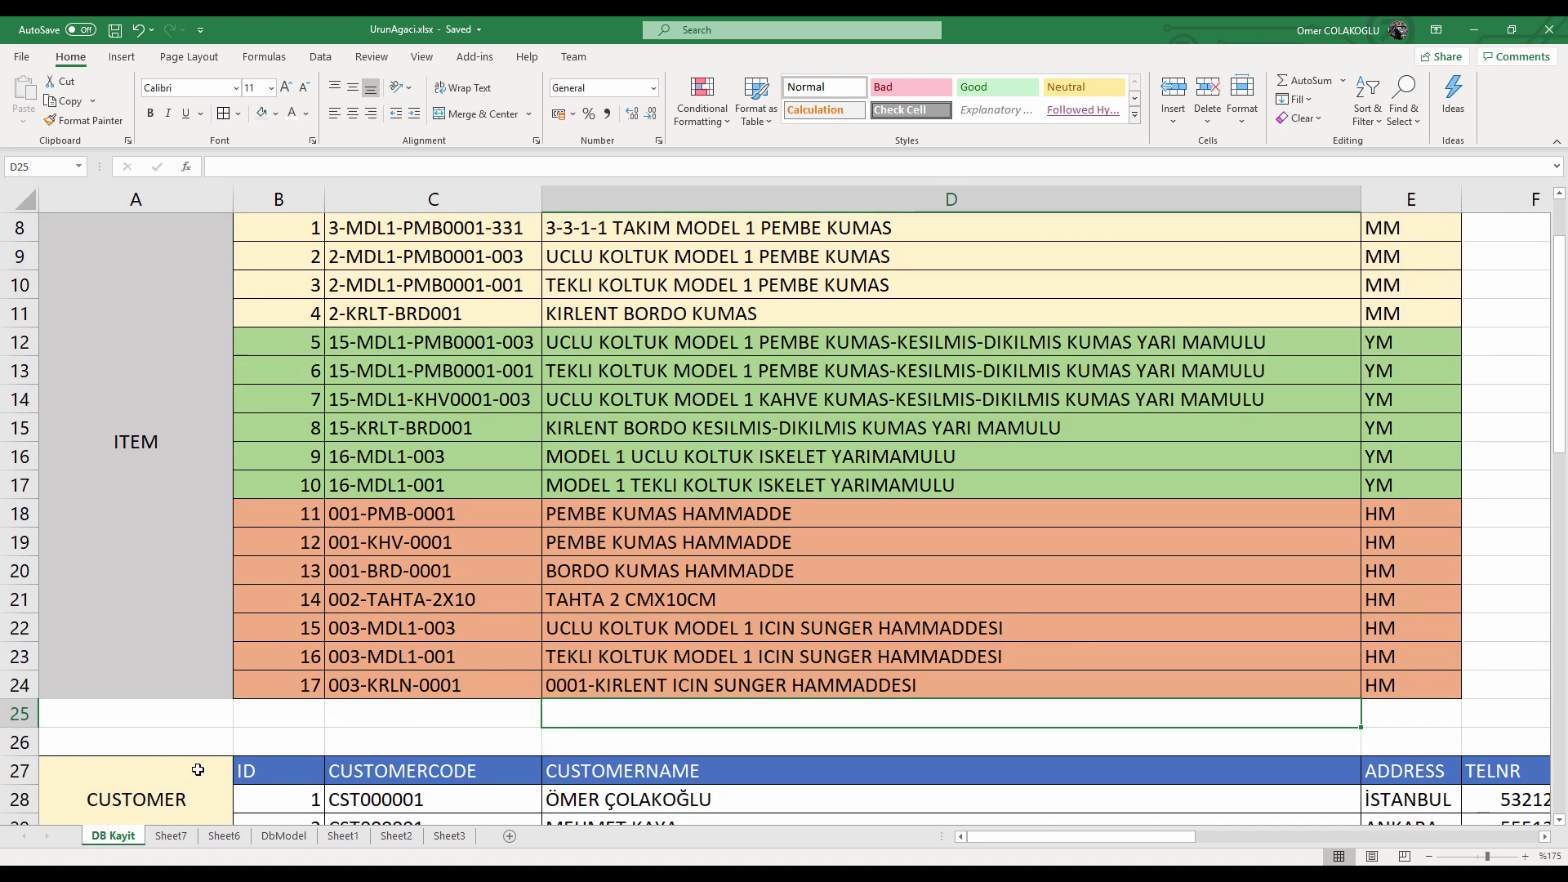